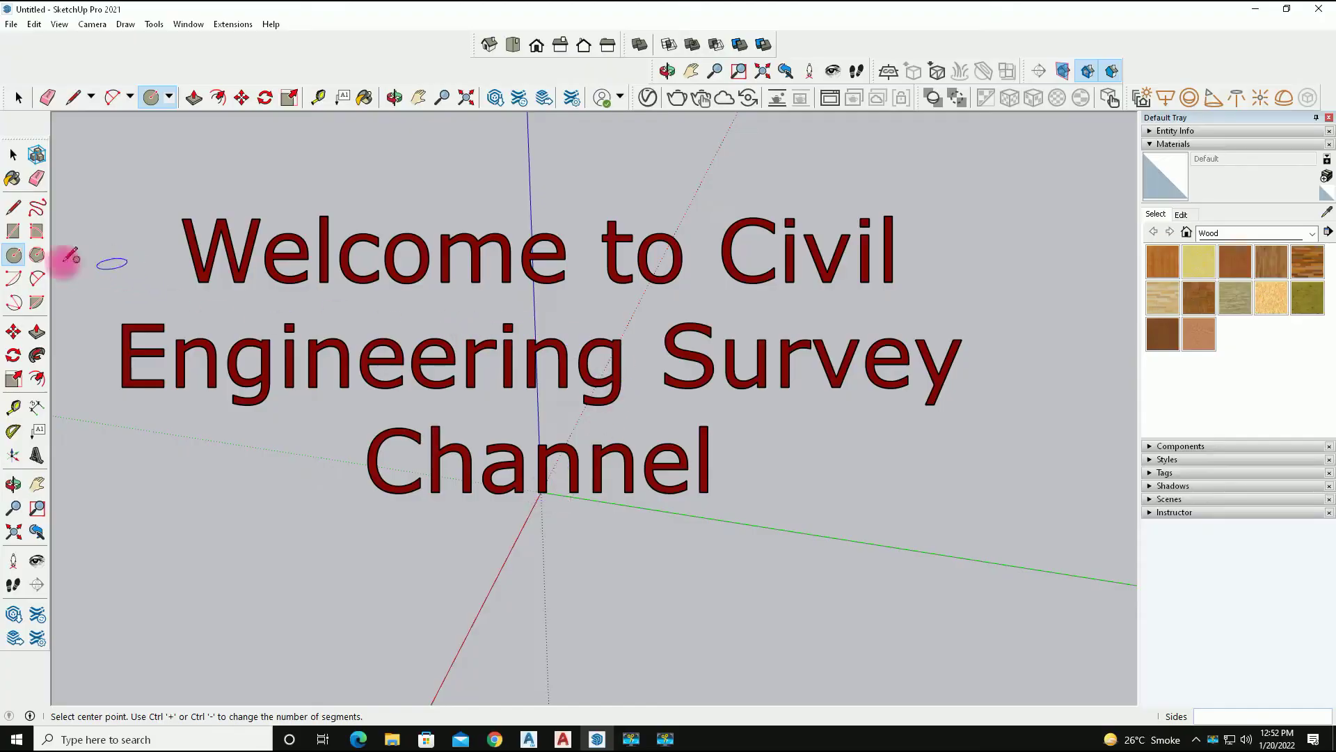
Draw a filled, finely segmented ground circle centred on the origin
left_click(13, 255)
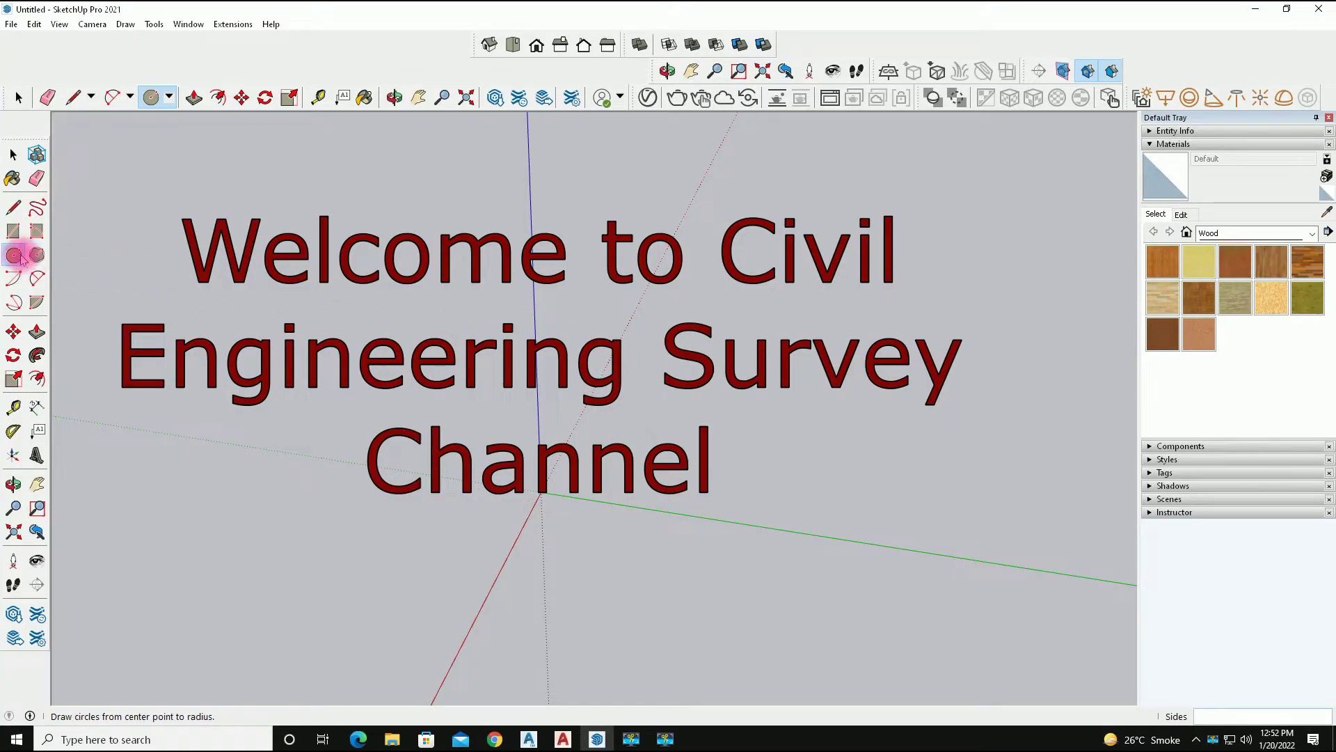
left_click(541, 492)
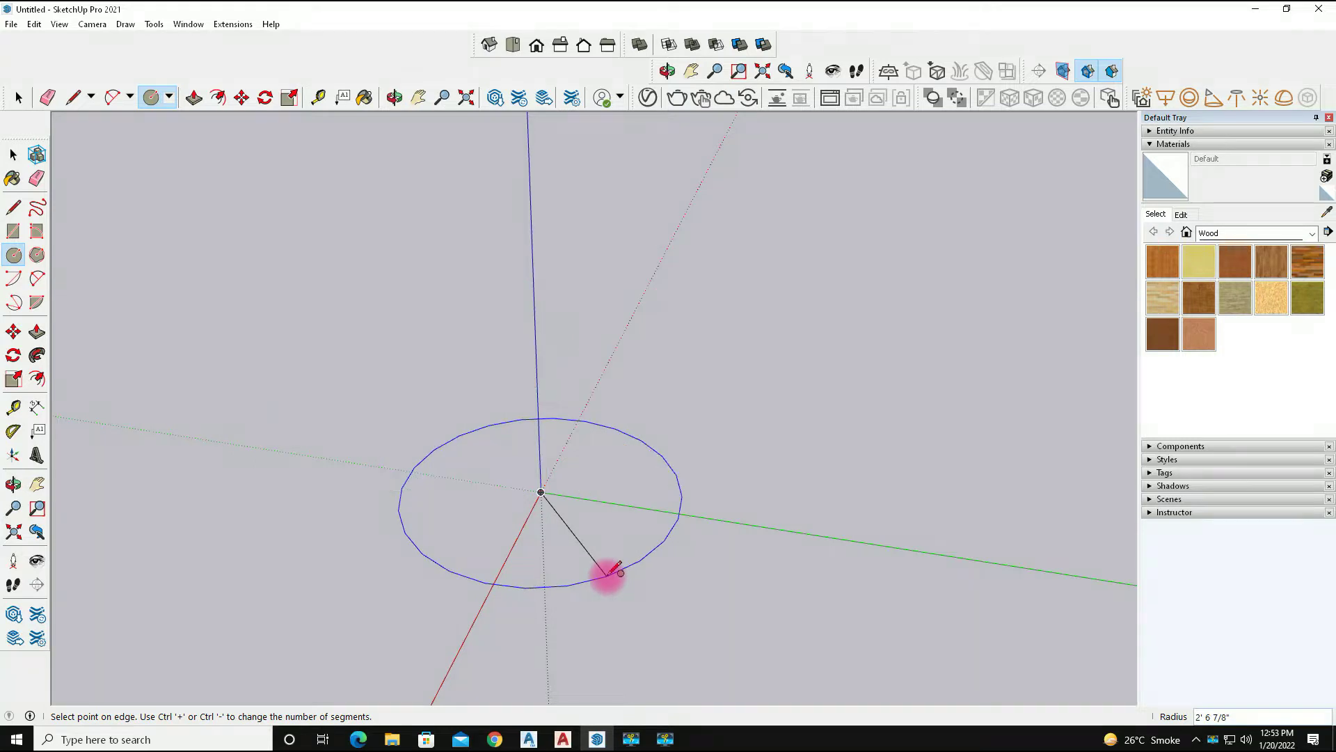
key("ctrl+plus")
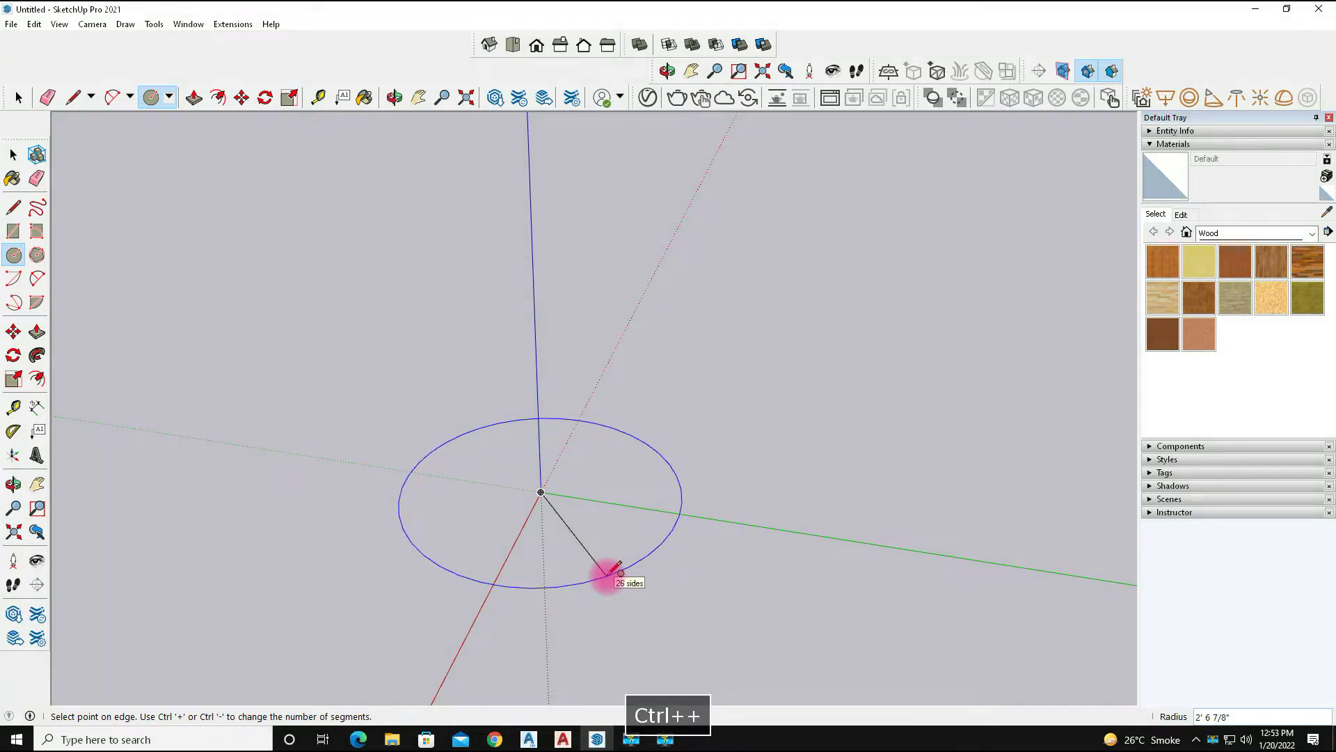
key("ctrl+plus")
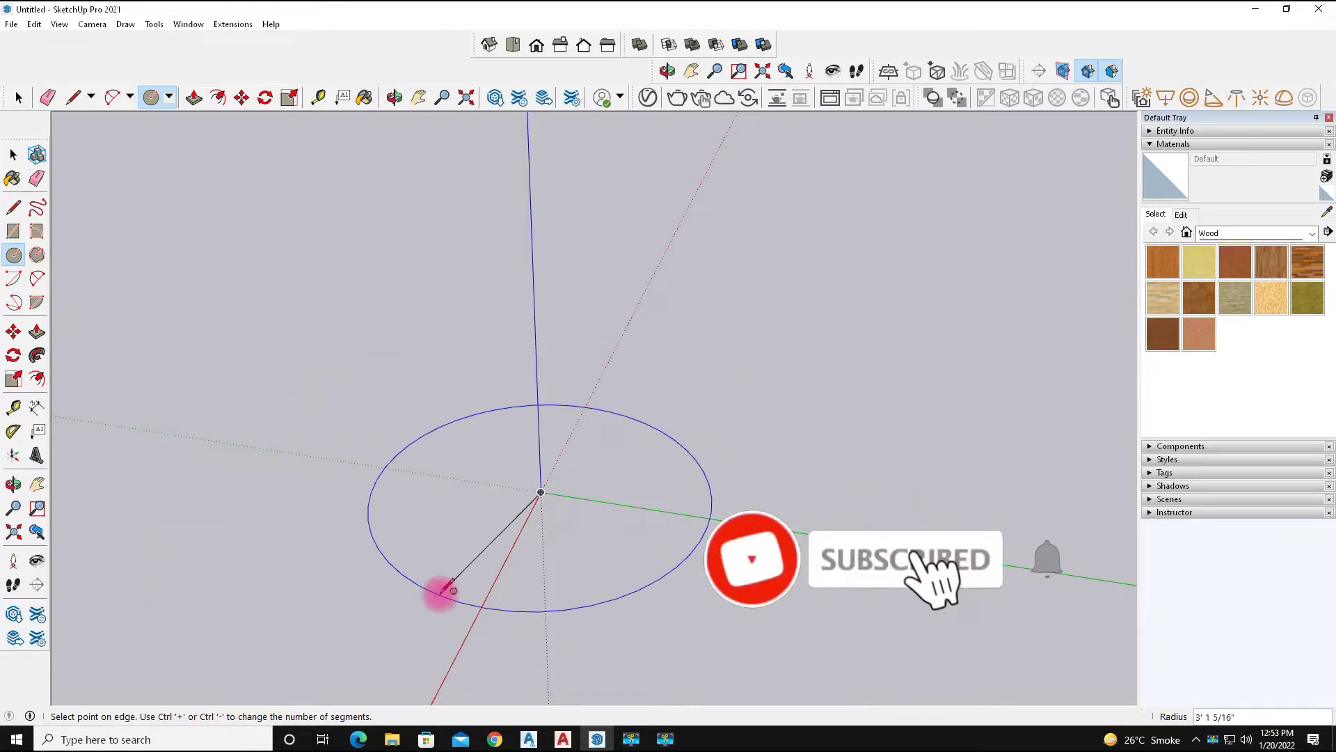
scroll(520, 546, "up", 1)
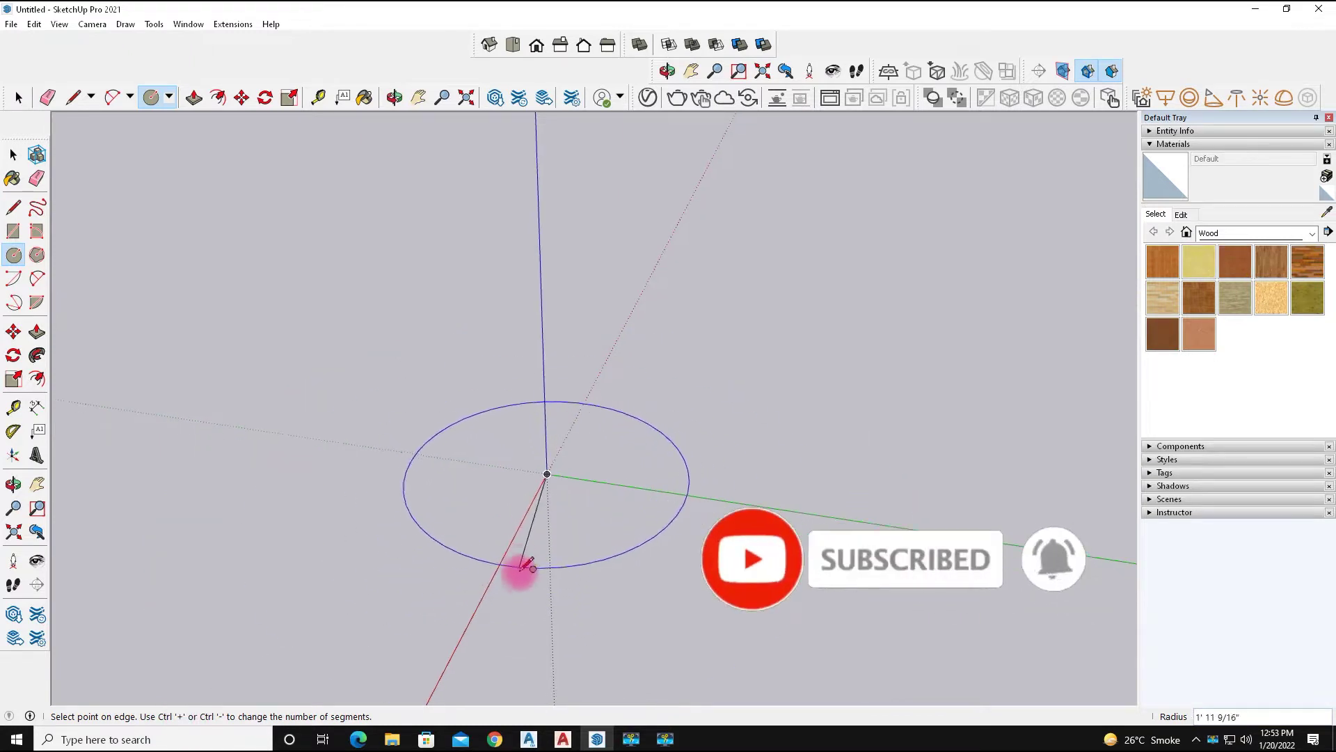
left_click(521, 576)
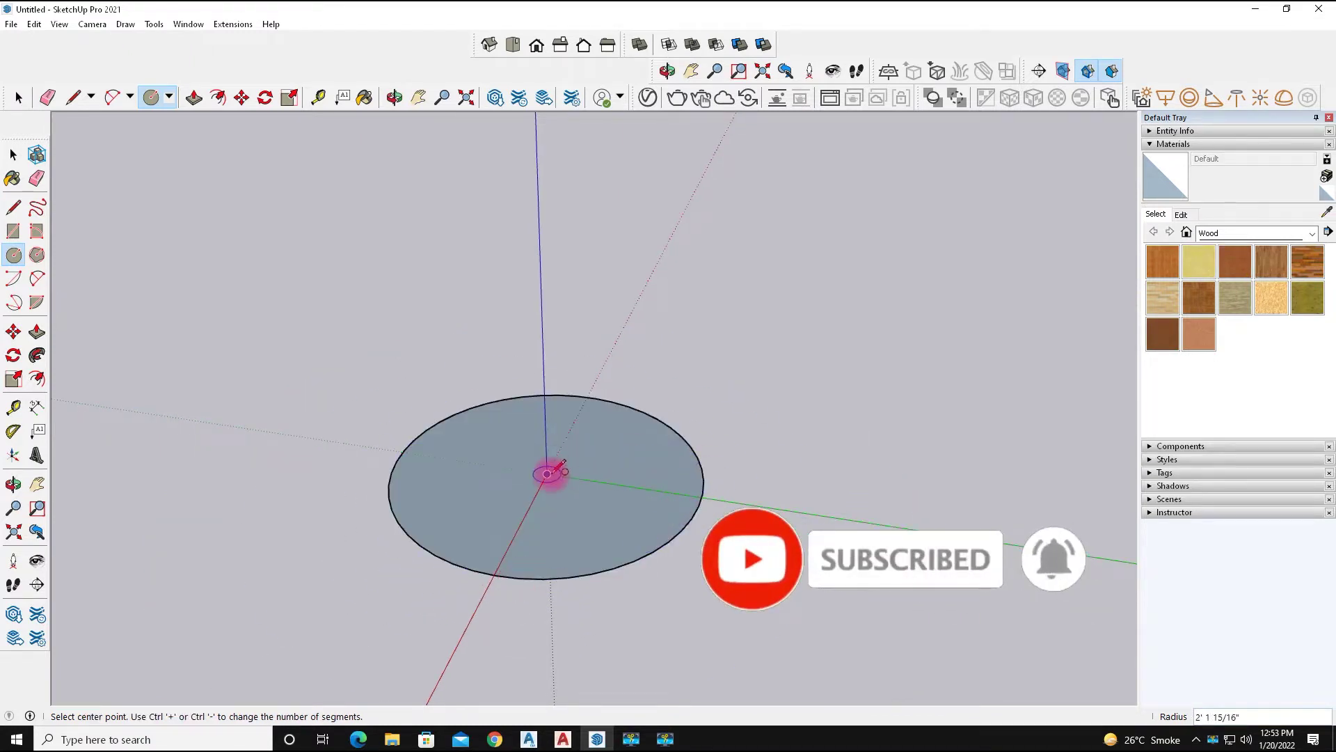
Cancel a stray second circle and switch to the Back view
mouse_move(543, 617)
middle_mouse_down()
mouse_move(459, 537)
mouse_move(462, 662)
middle_mouse_up()
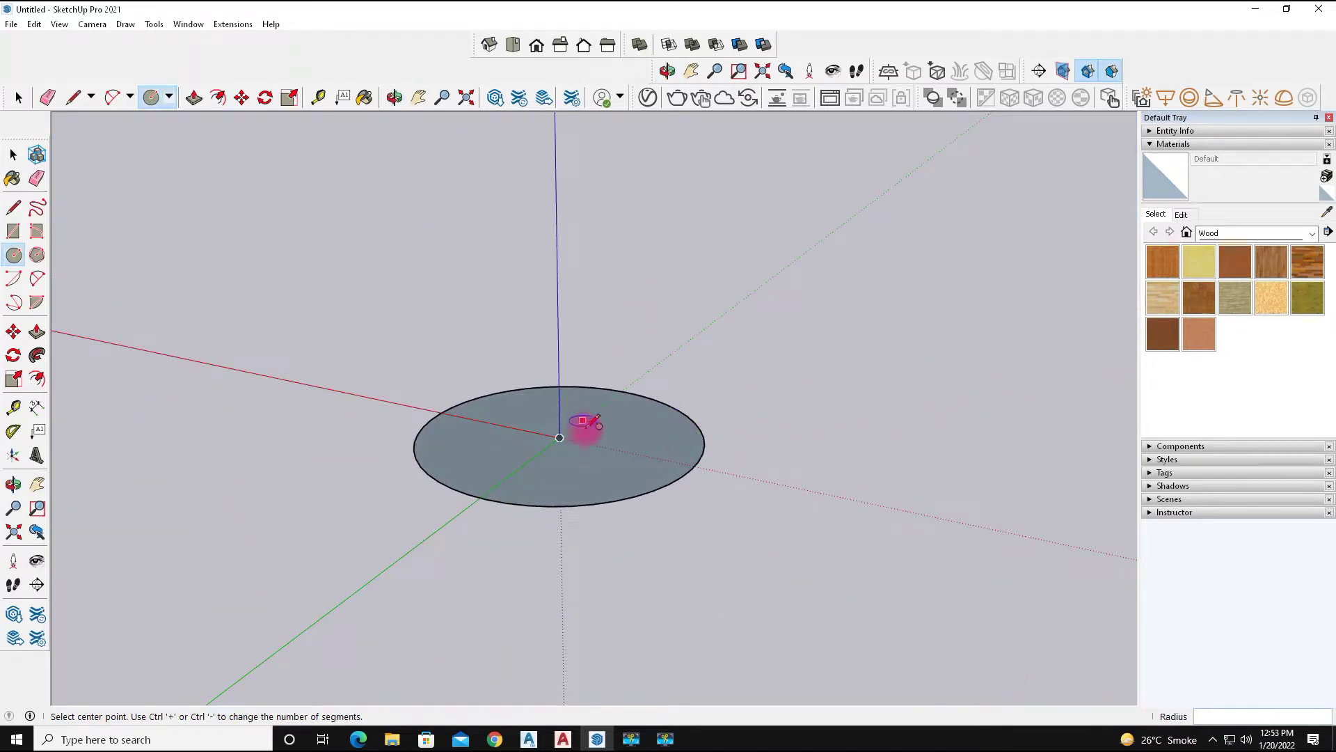
left_click(559, 437)
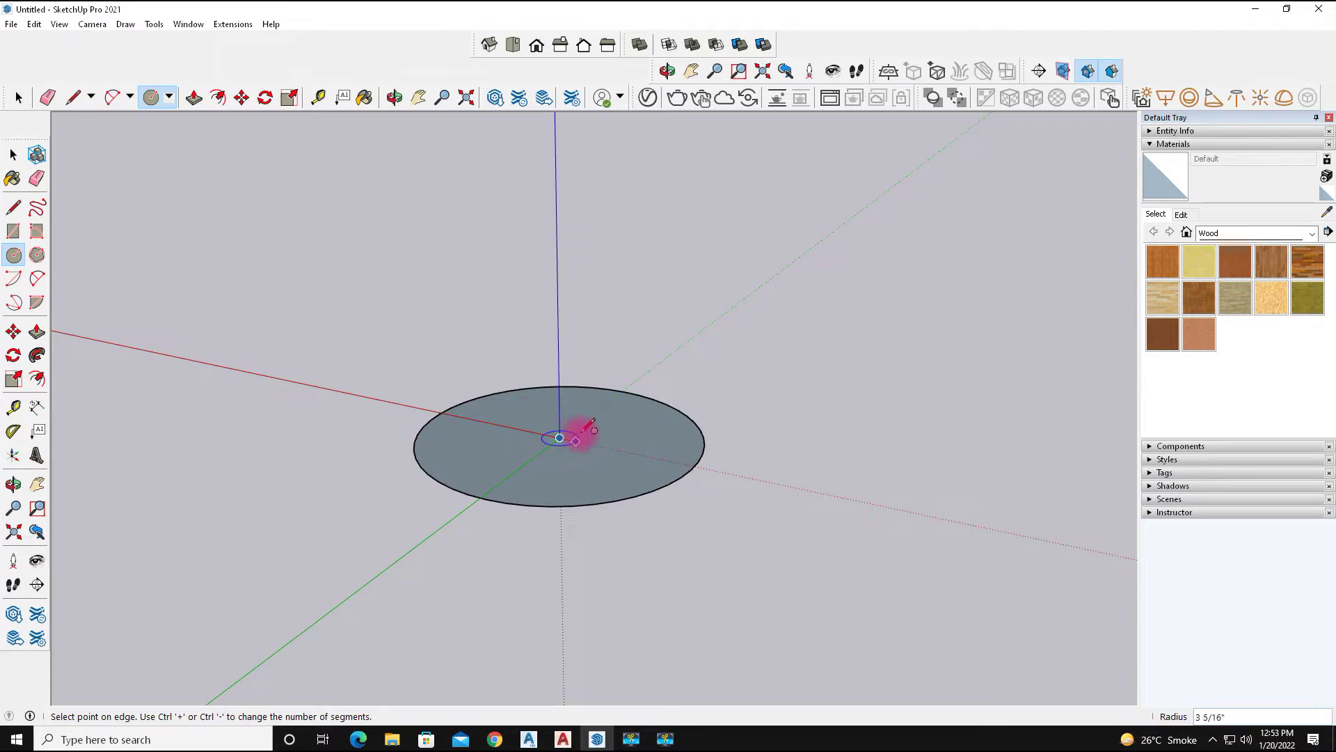
key("Escape")
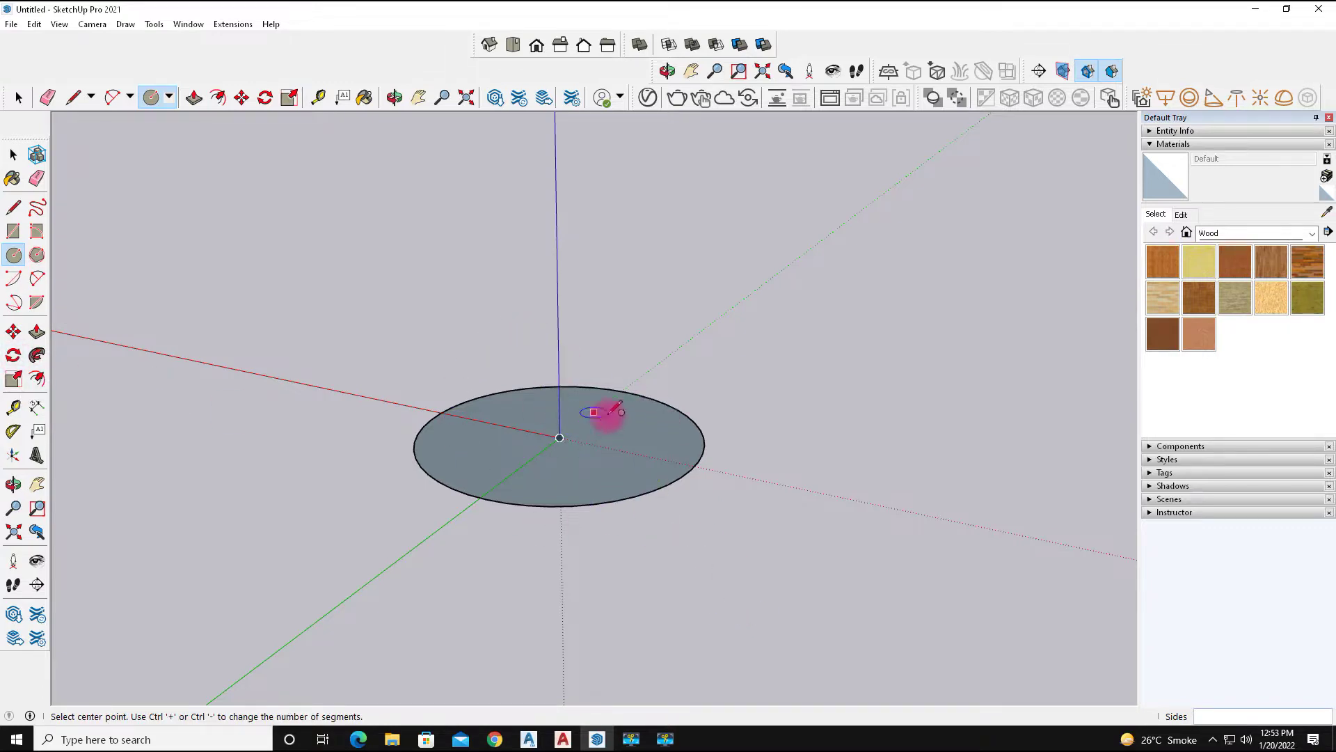
left_click(582, 46)
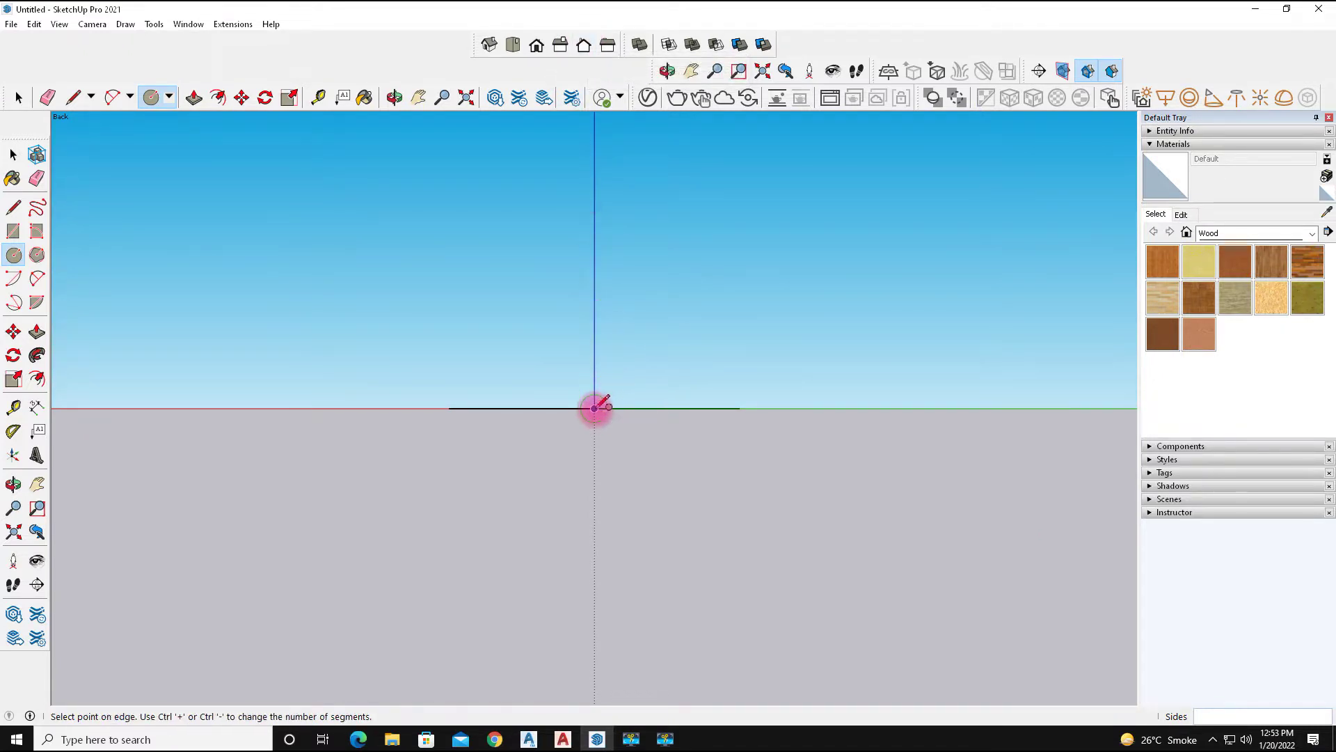
Draw a vertical circle at the origin and orbit to inspect both circles
left_click_drag(614, 432, 635, 460)
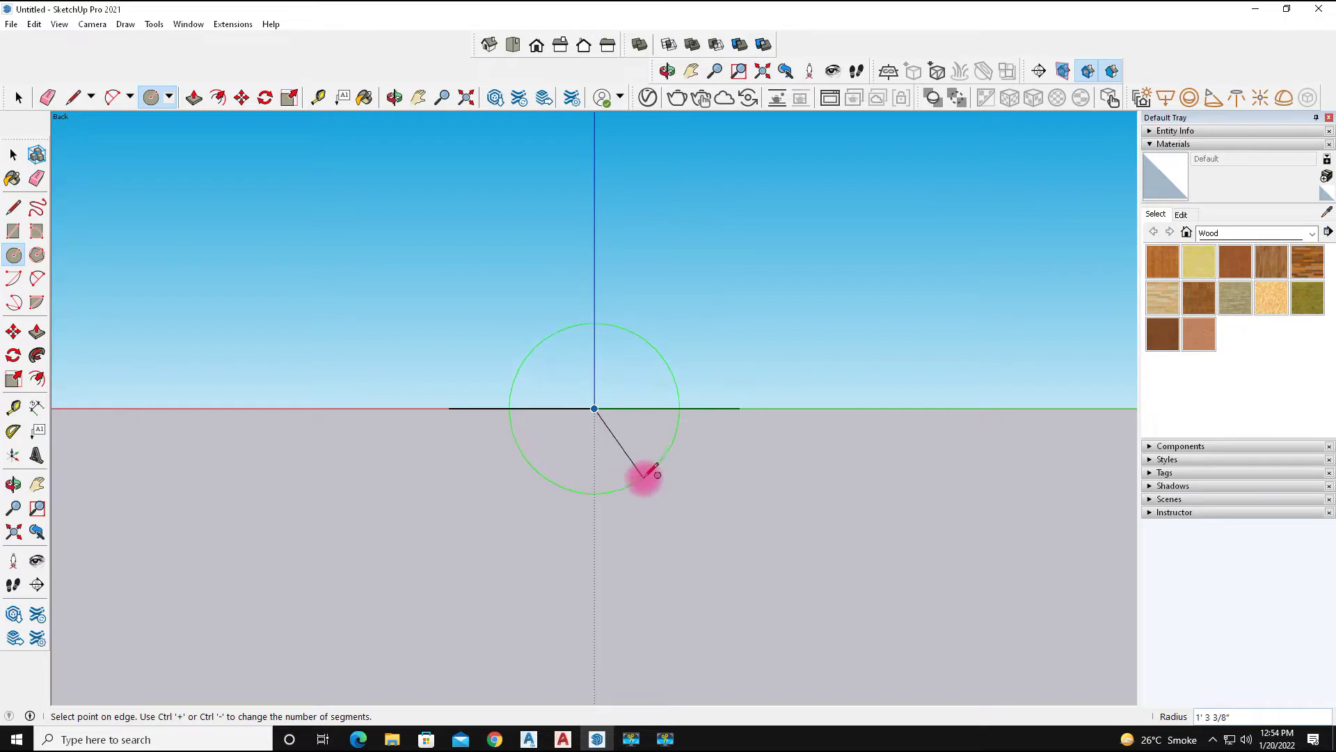
left_click(693, 414)
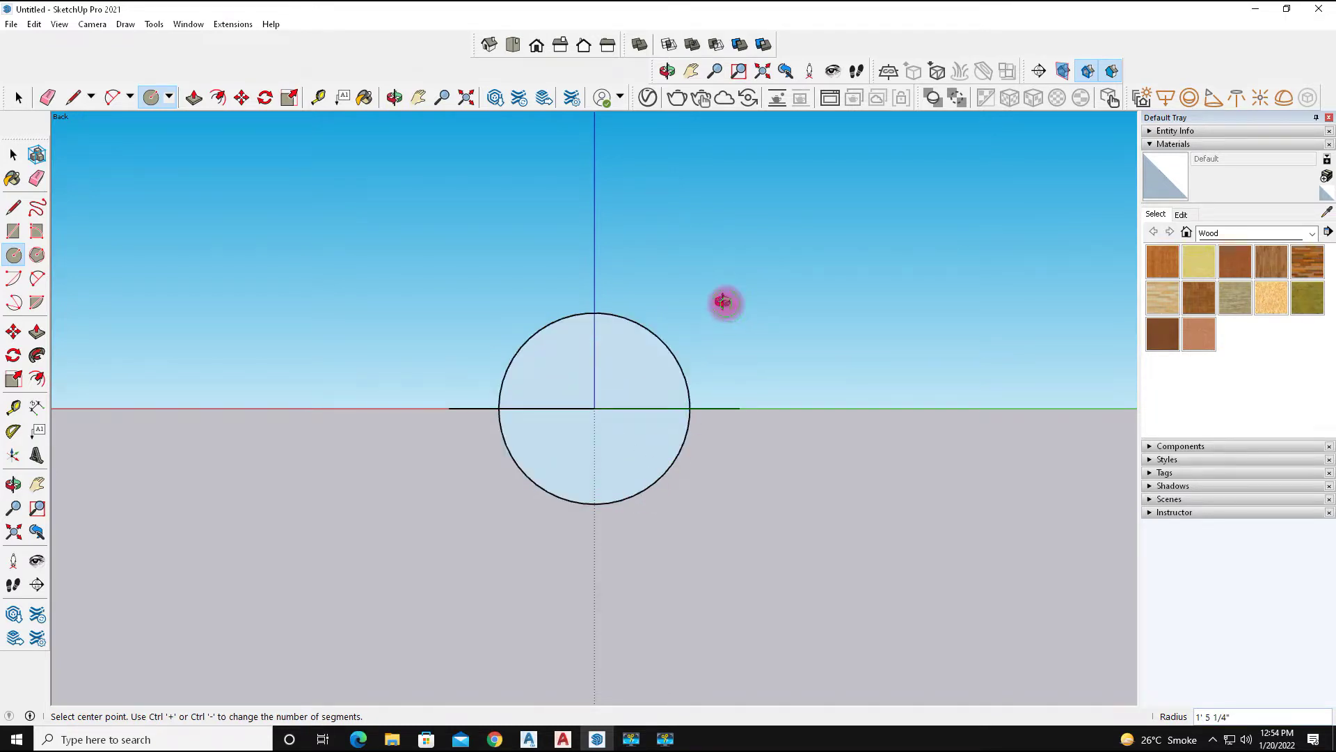
middle_click_drag(723, 301, 636, 513)
scroll(463, 397, "up", 2)
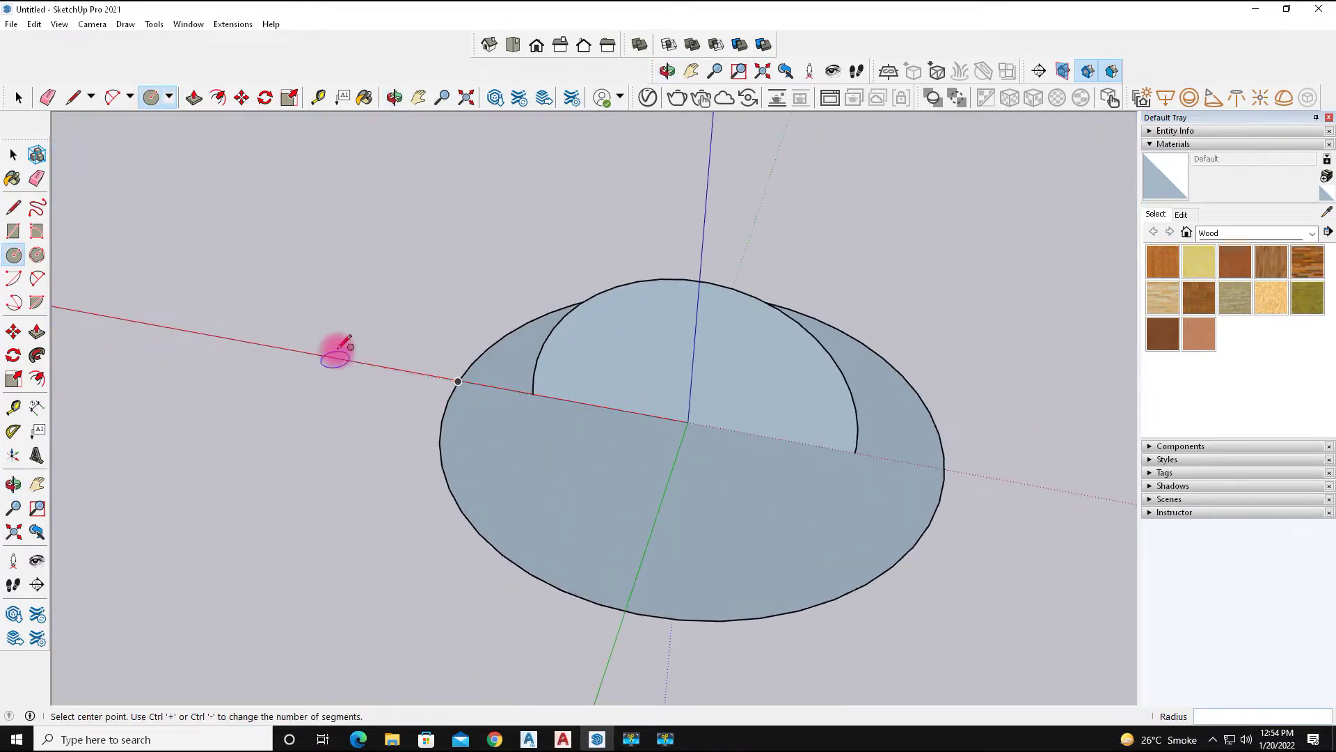
middle_click_drag(327, 453, 170, 382)
scroll(779, 421, "up", 2)
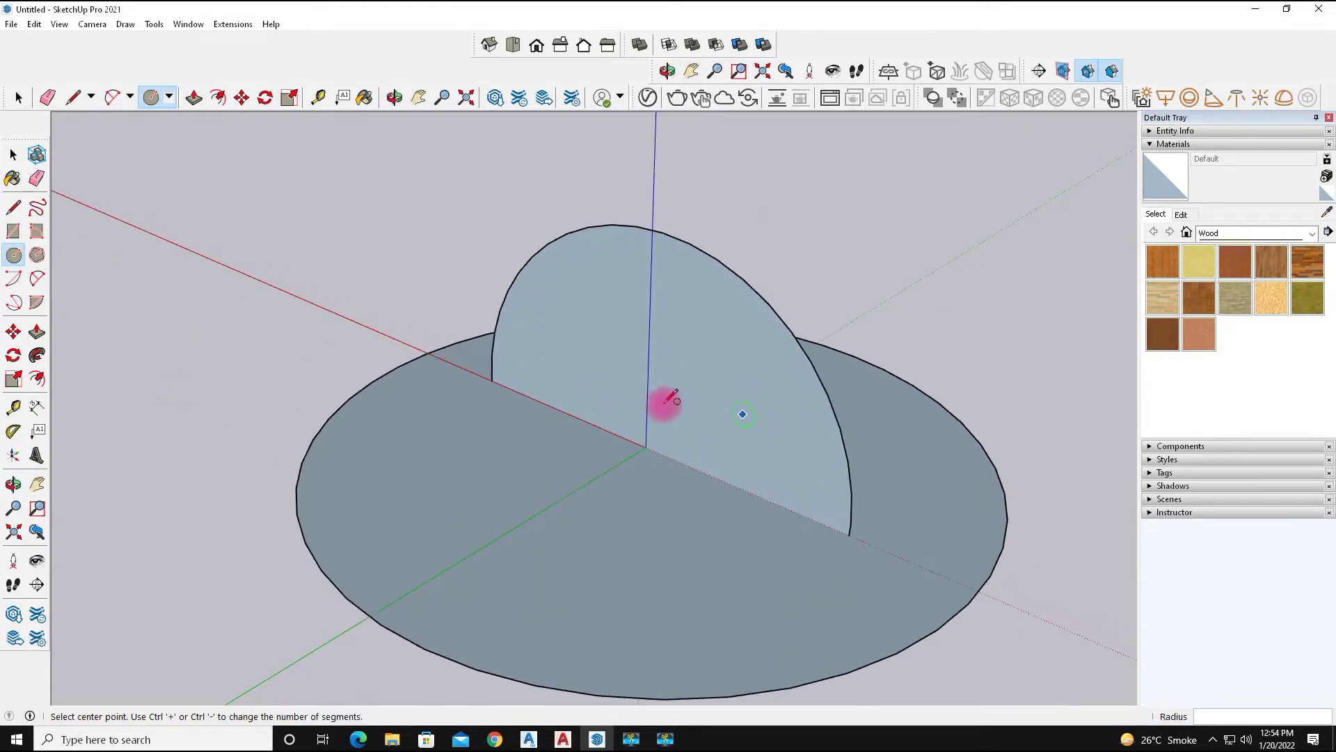
scroll(737, 546, "down", 3)
mouse_move(736, 545)
middle_mouse_down()
mouse_move(561, 584)
mouse_move(683, 567)
middle_mouse_up()
scroll(671, 448, "up", 1)
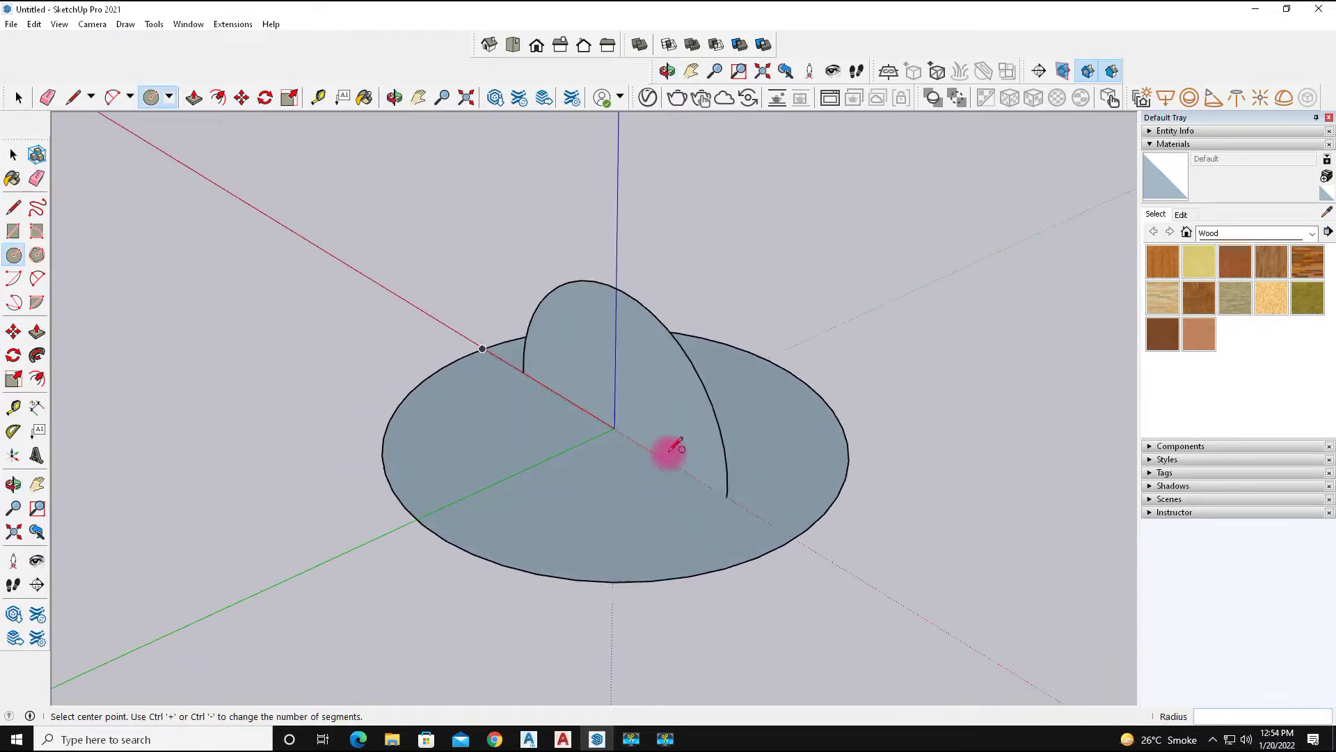
scroll(671, 449, "up", 1)
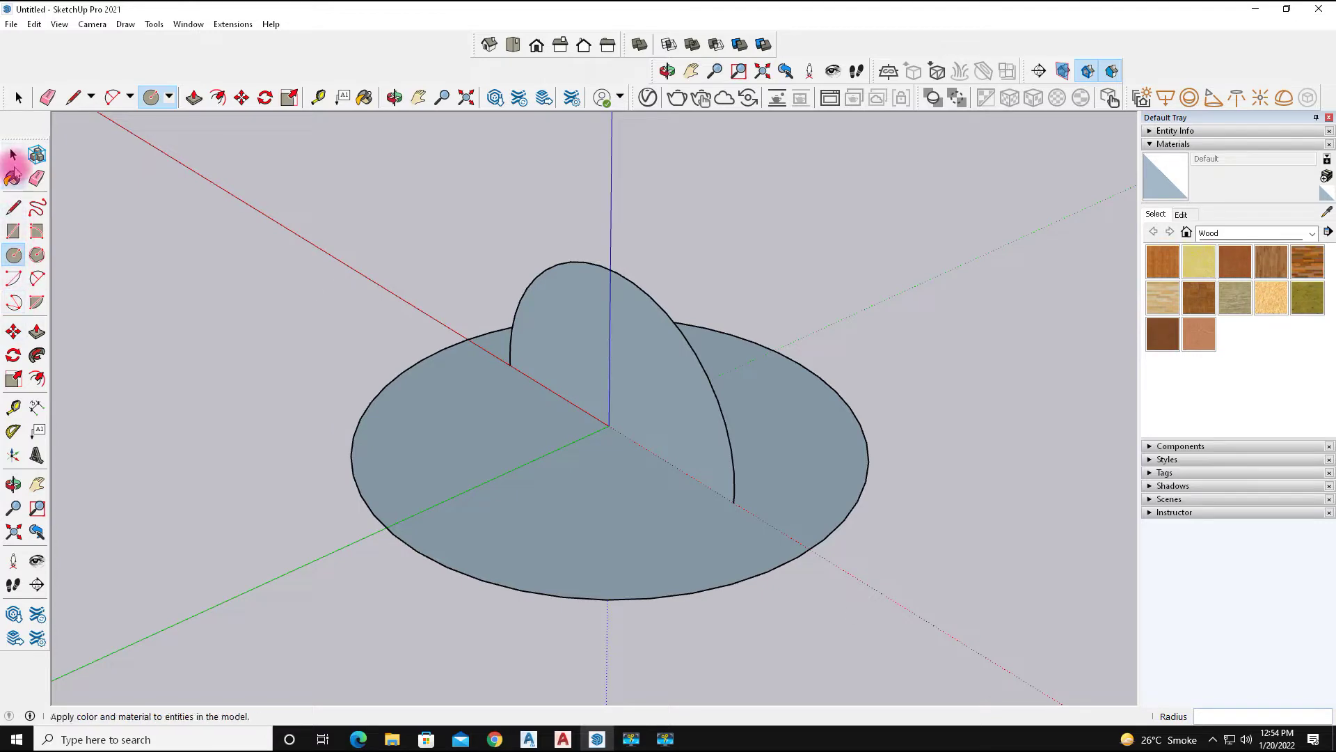
Sweep the vertical circle around the base face with Follow Me to form the sphere
left_click(14, 154)
left_click(427, 474)
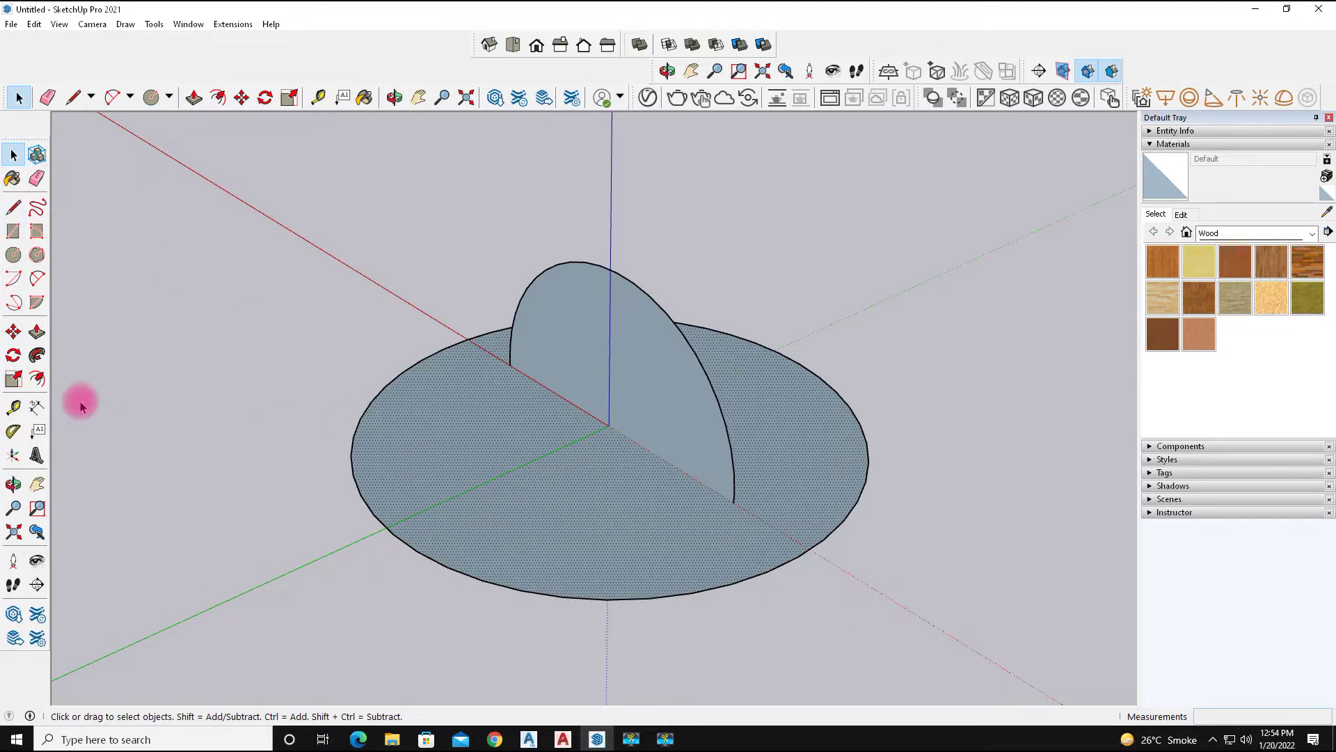
left_click(39, 356)
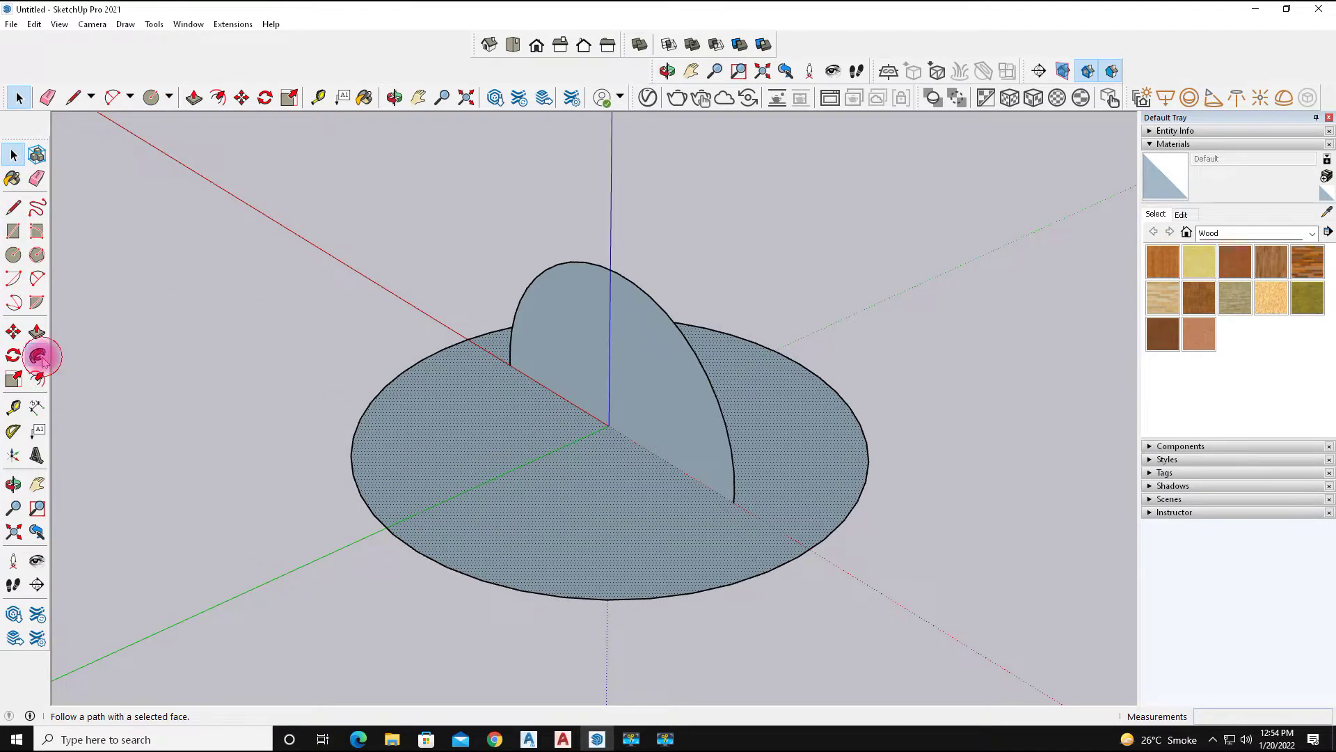
left_click(650, 357)
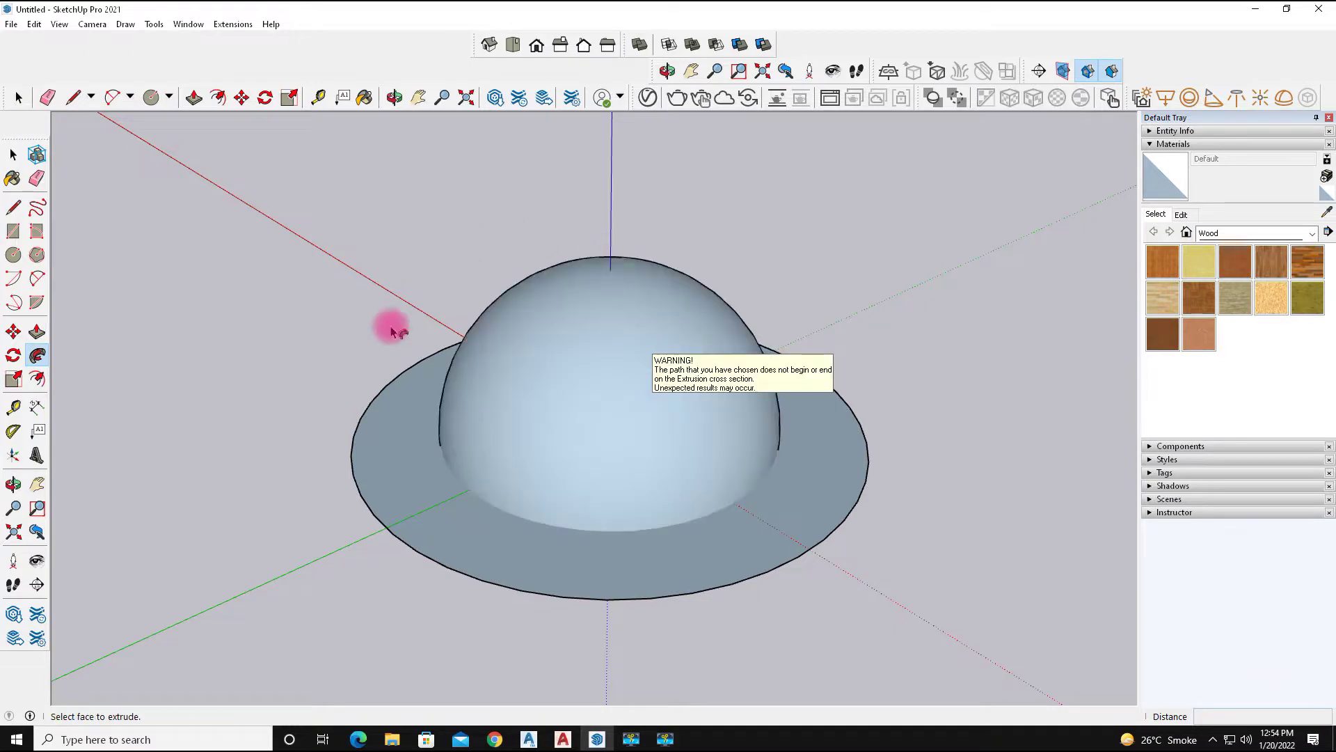
Delete the leftover base face and circle edge
left_click(14, 154)
left_click(398, 498)
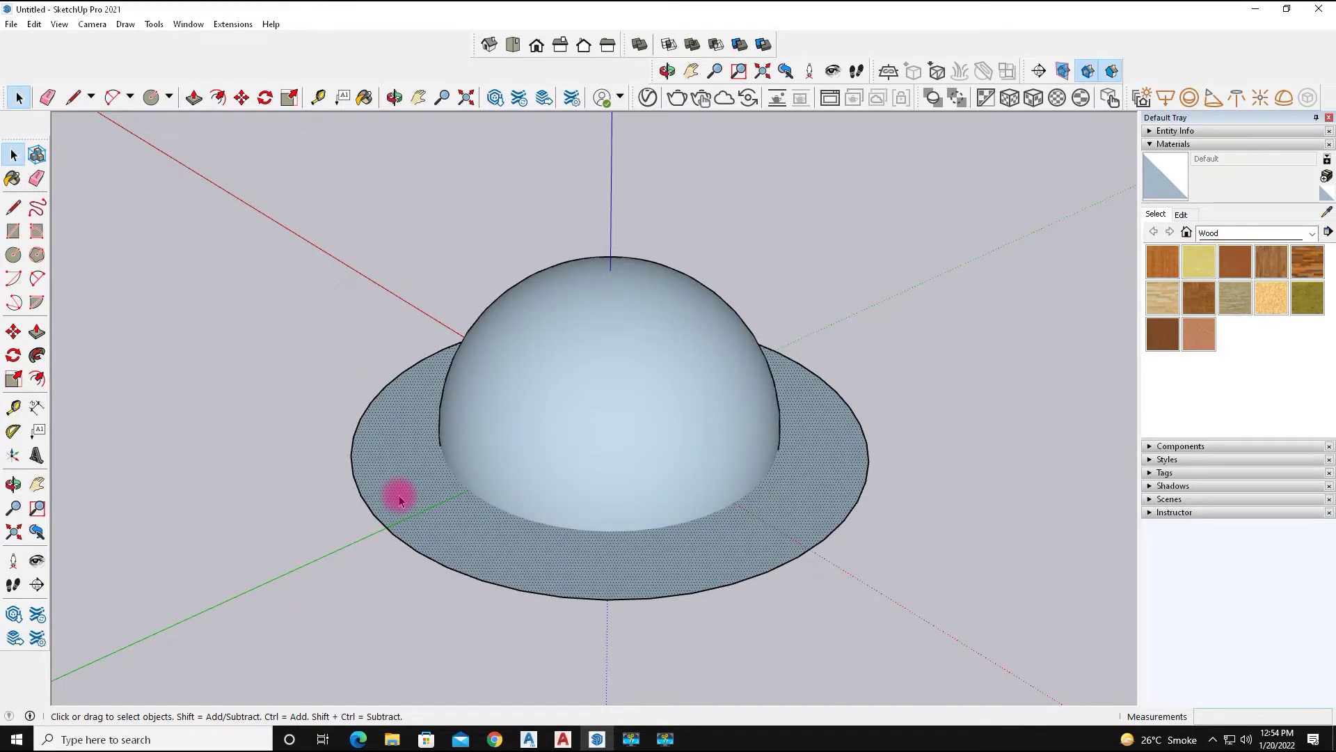
key("Delete")
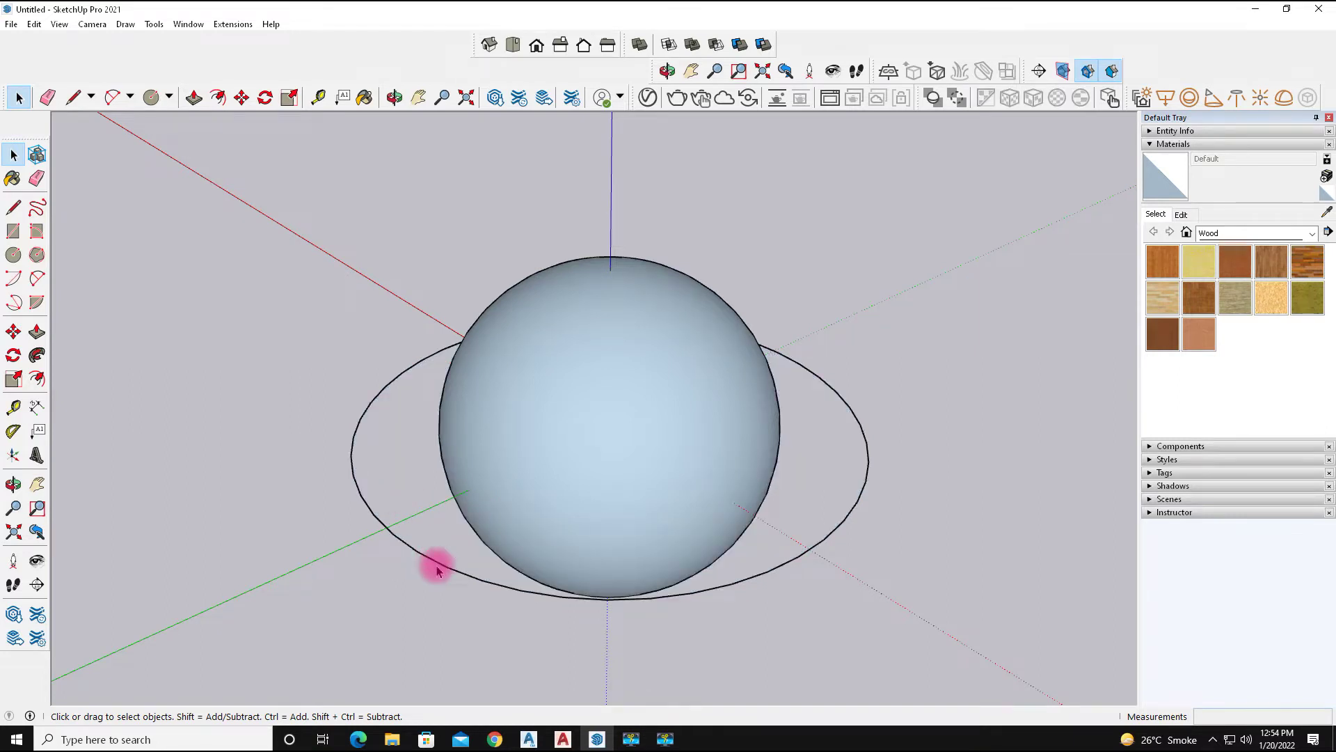
key("Delete")
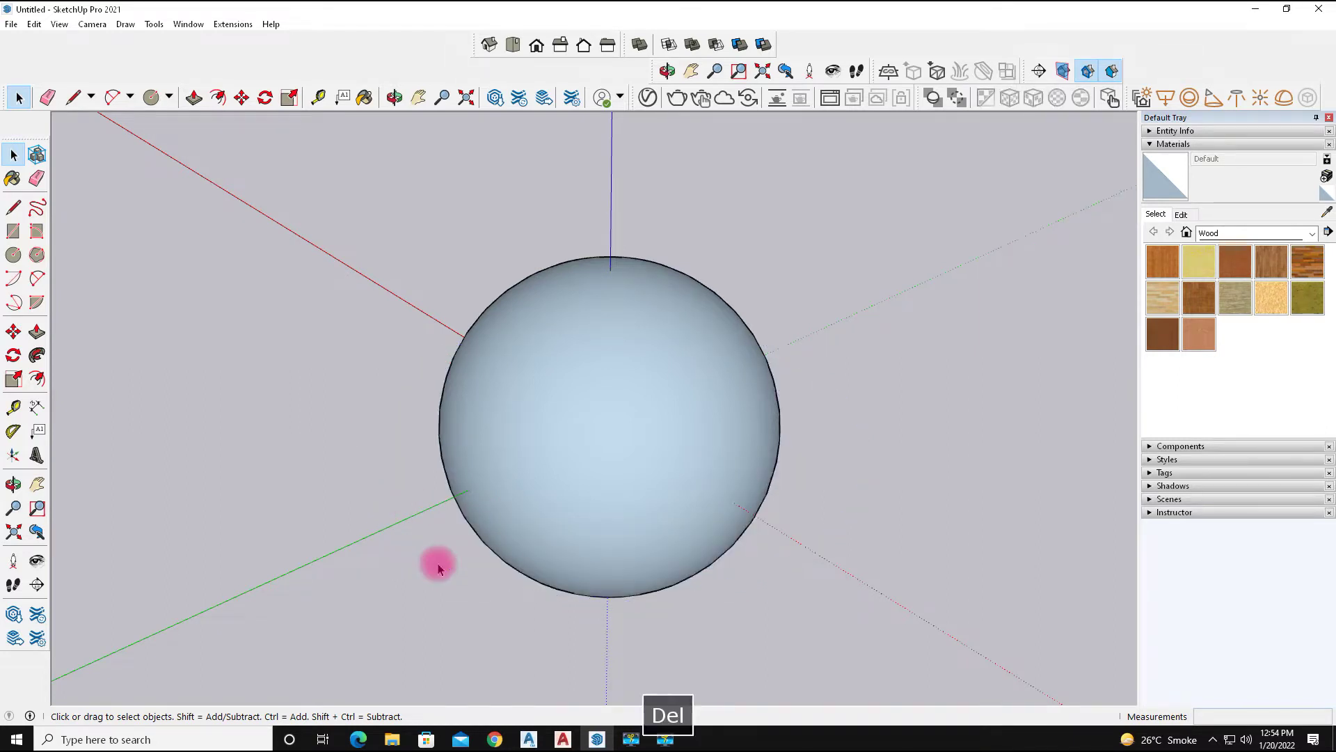
scroll(471, 551, "down", 3)
Select the whole sphere and make it a group
left_click(589, 500)
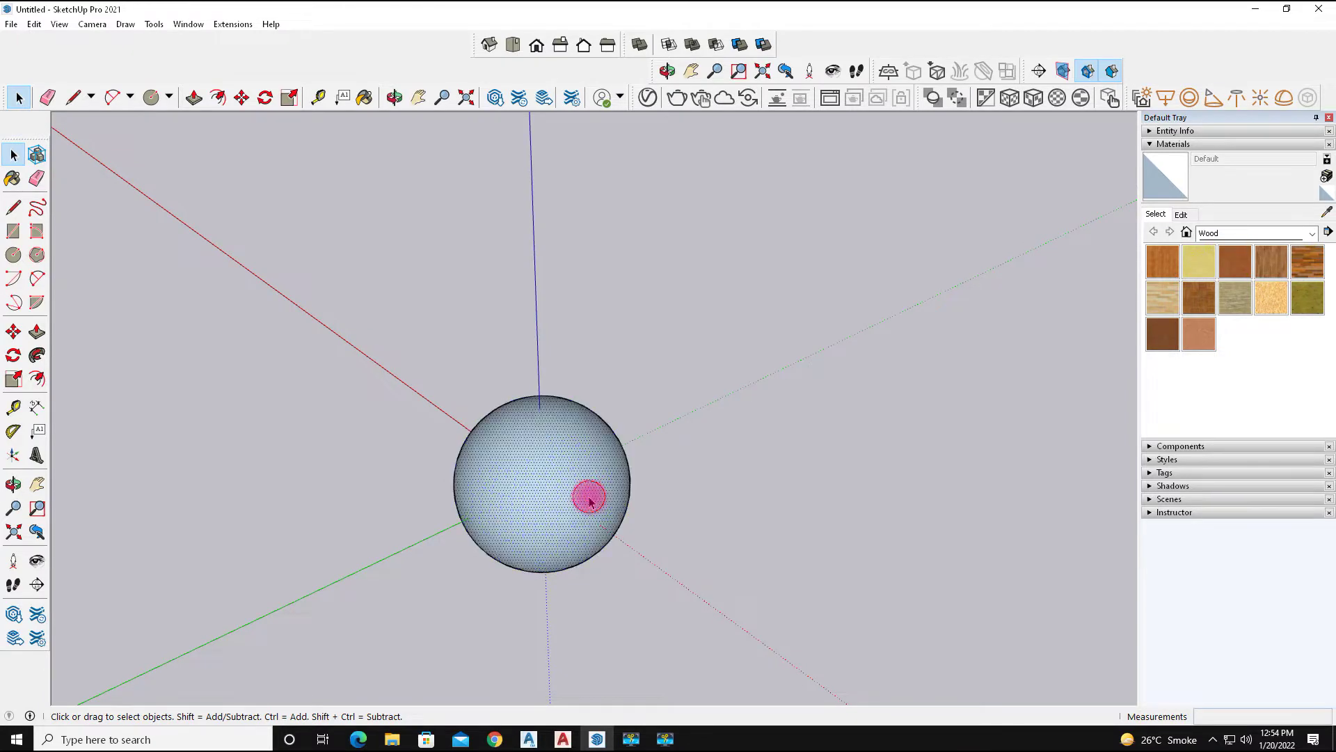
triple_click(589, 500)
right_click(588, 499)
left_click(641, 355)
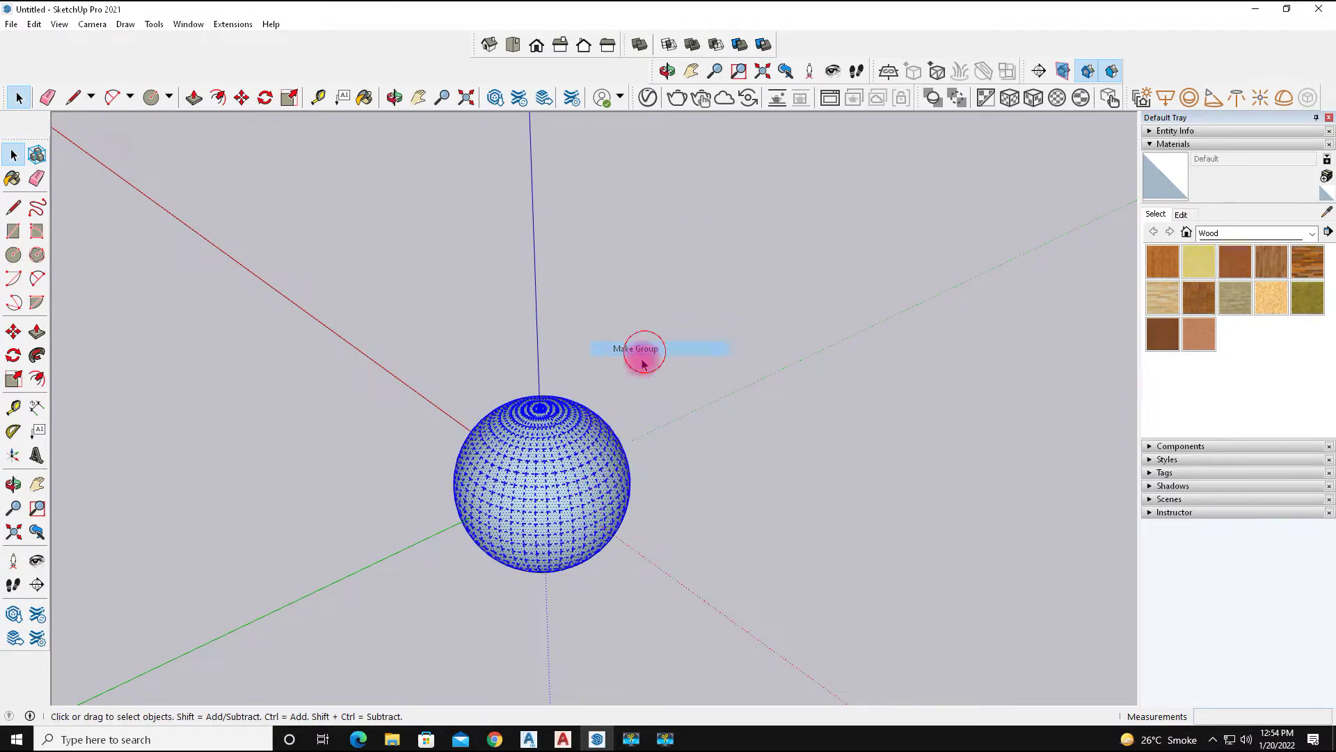
scroll(477, 441, "down", 3)
mouse_move(478, 441)
middle_mouse_down()
mouse_move(436, 561)
mouse_move(664, 449)
mouse_move(564, 489)
middle_mouse_up()
Move the grouped sphere to a new position
left_click(13, 332)
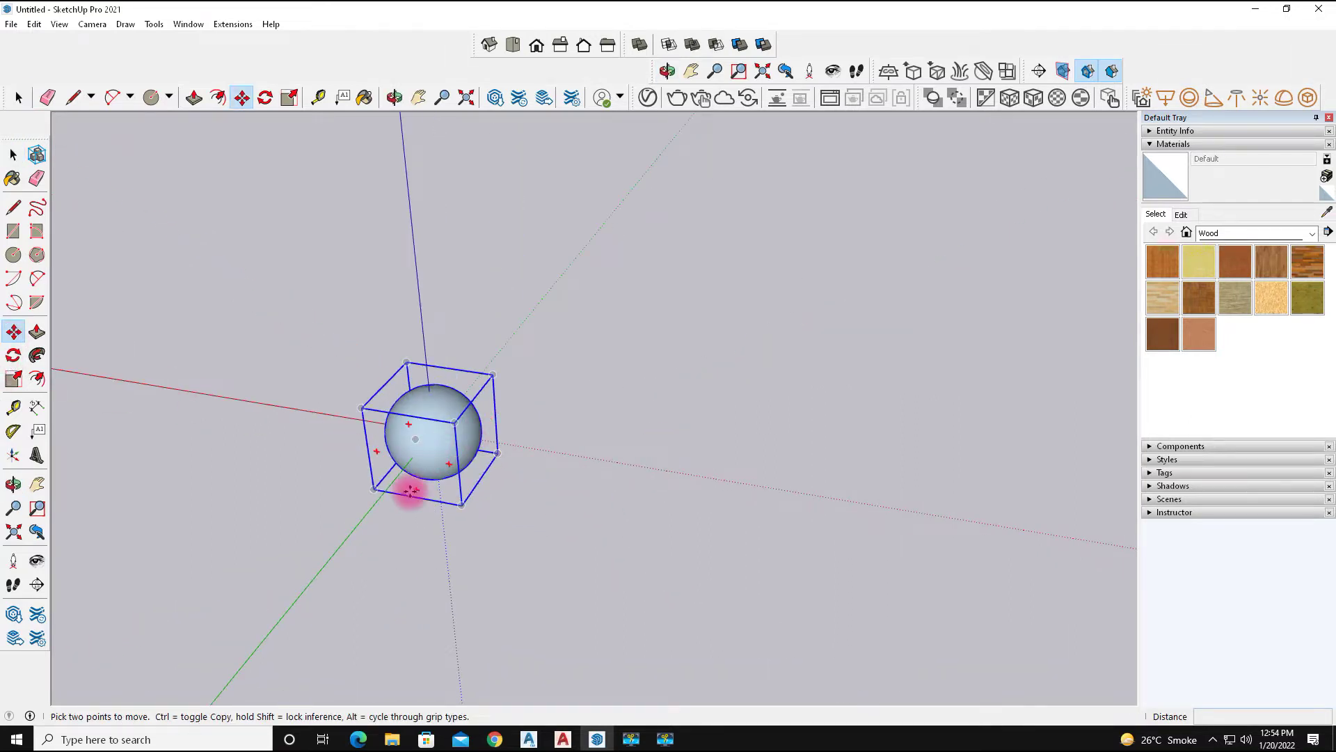
left_click(411, 490)
left_click(597, 502)
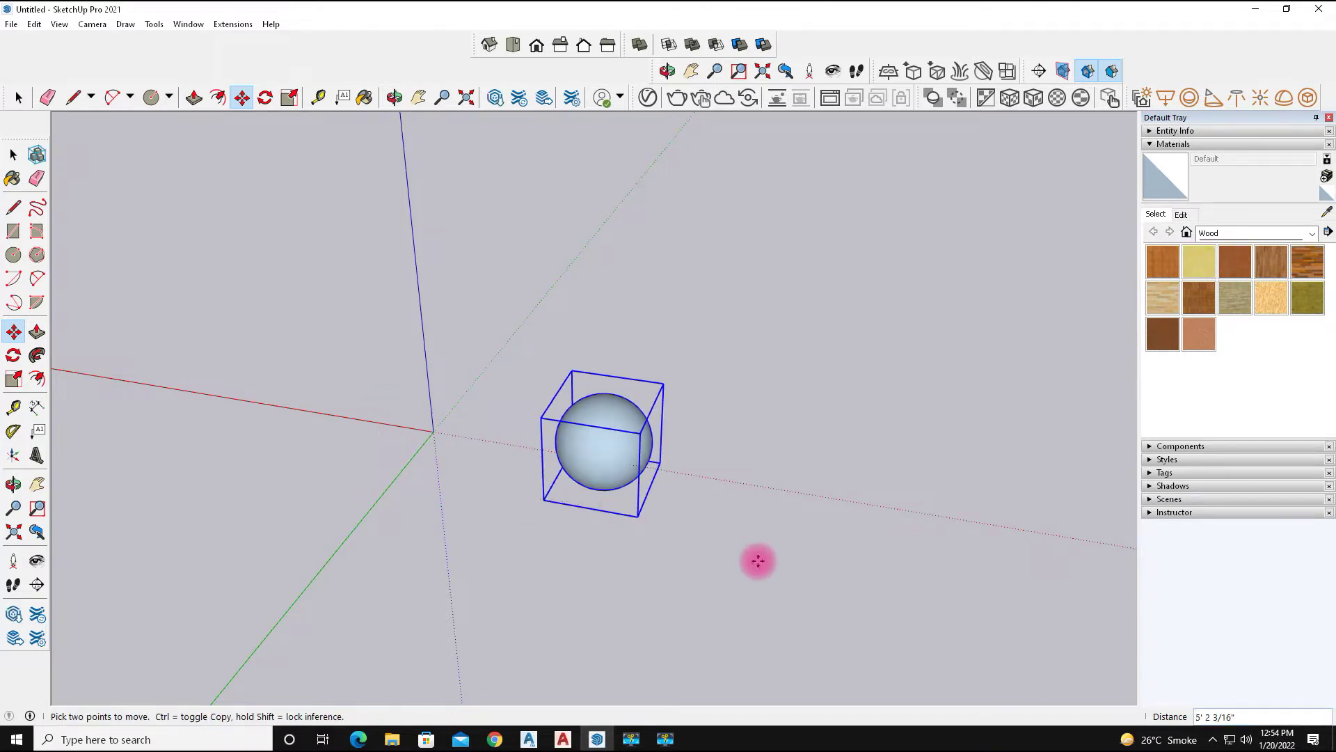
middle_click_drag(761, 559, 604, 452)
left_click(604, 453)
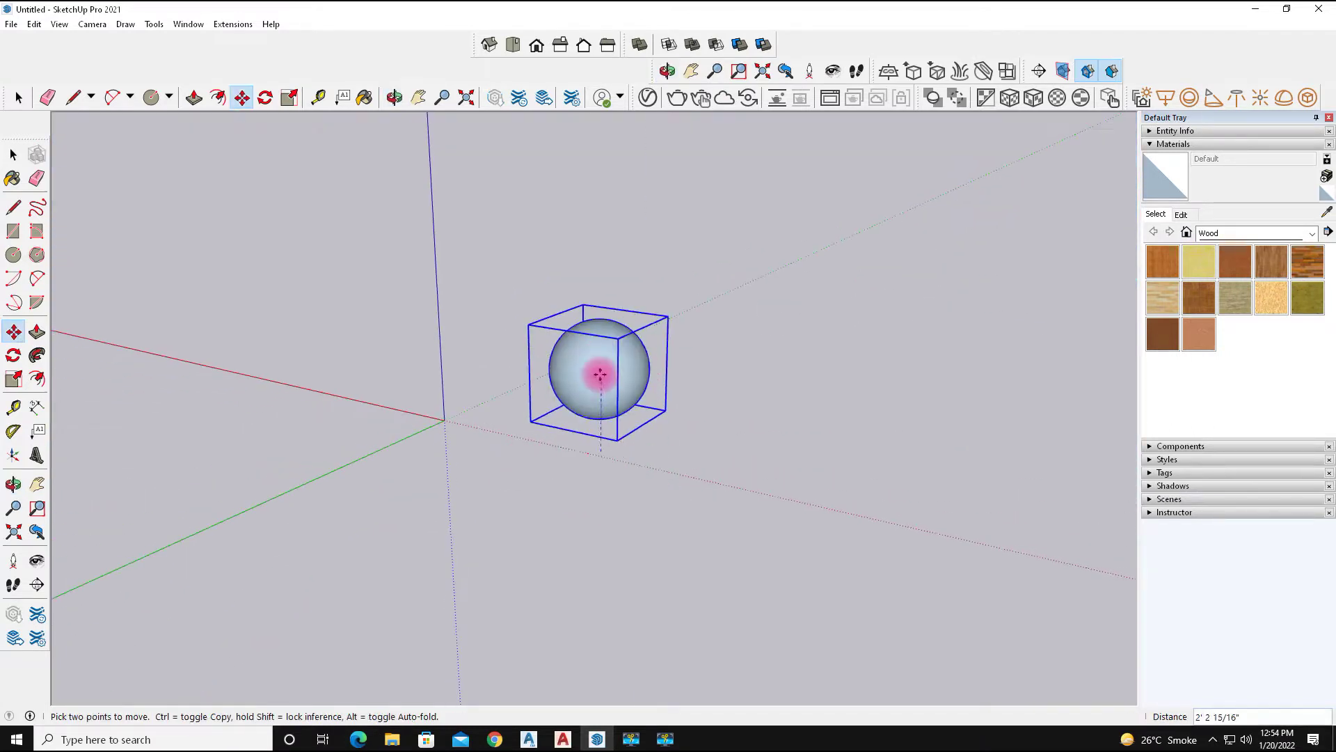
left_click(610, 402)
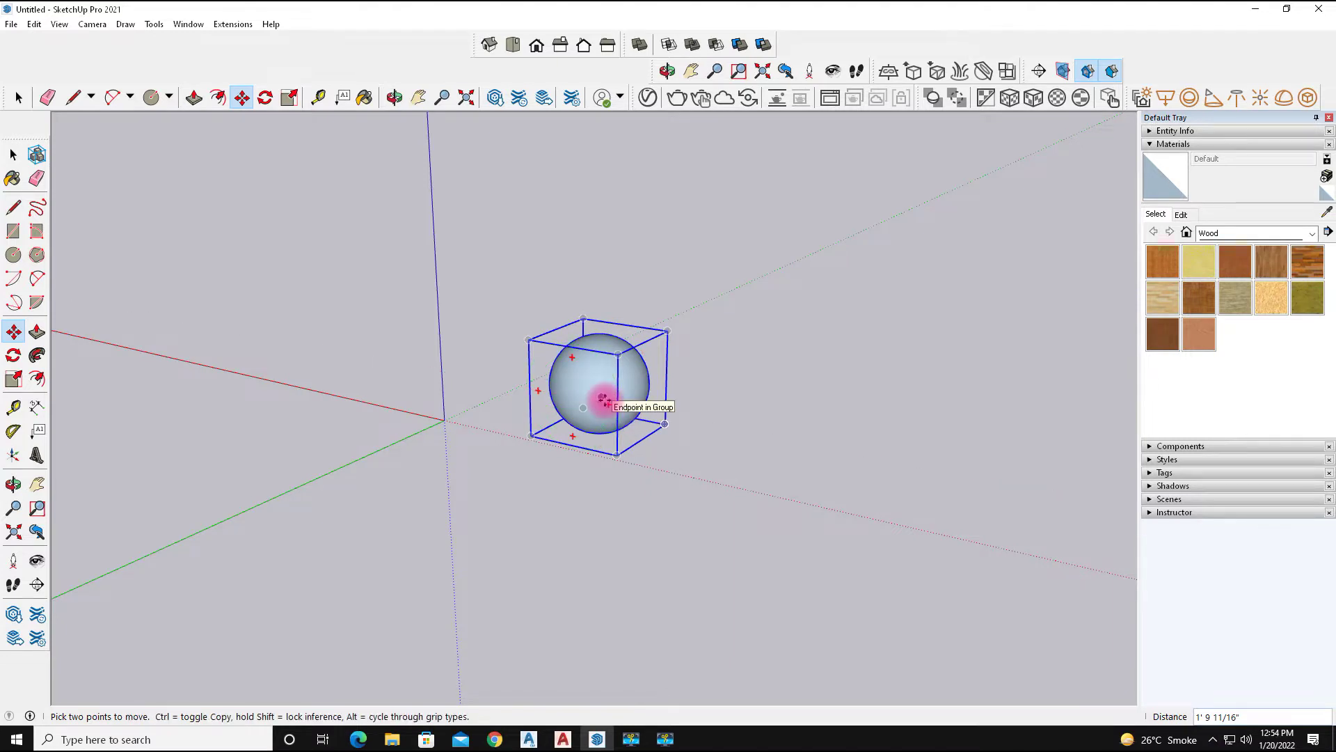
Copy the sphere along the red axis and place it beside the original
left_click(588, 403)
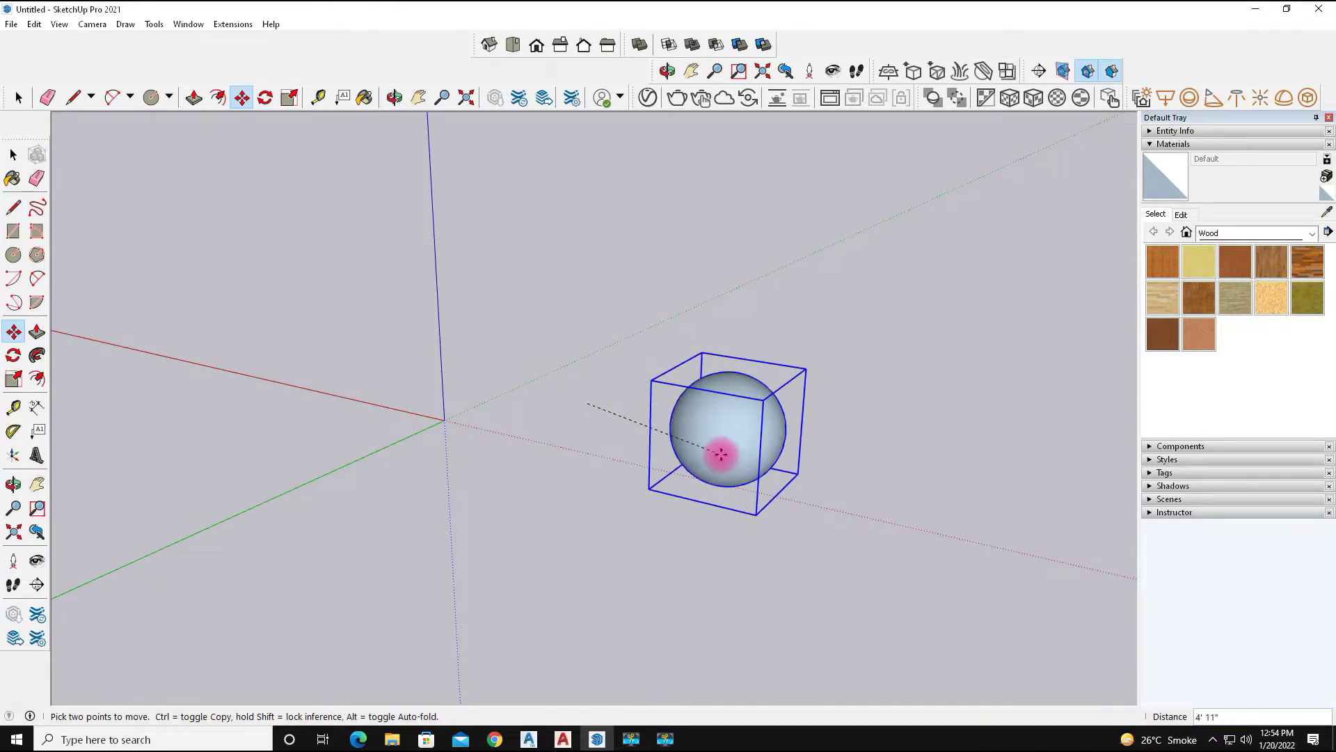
key("Right")
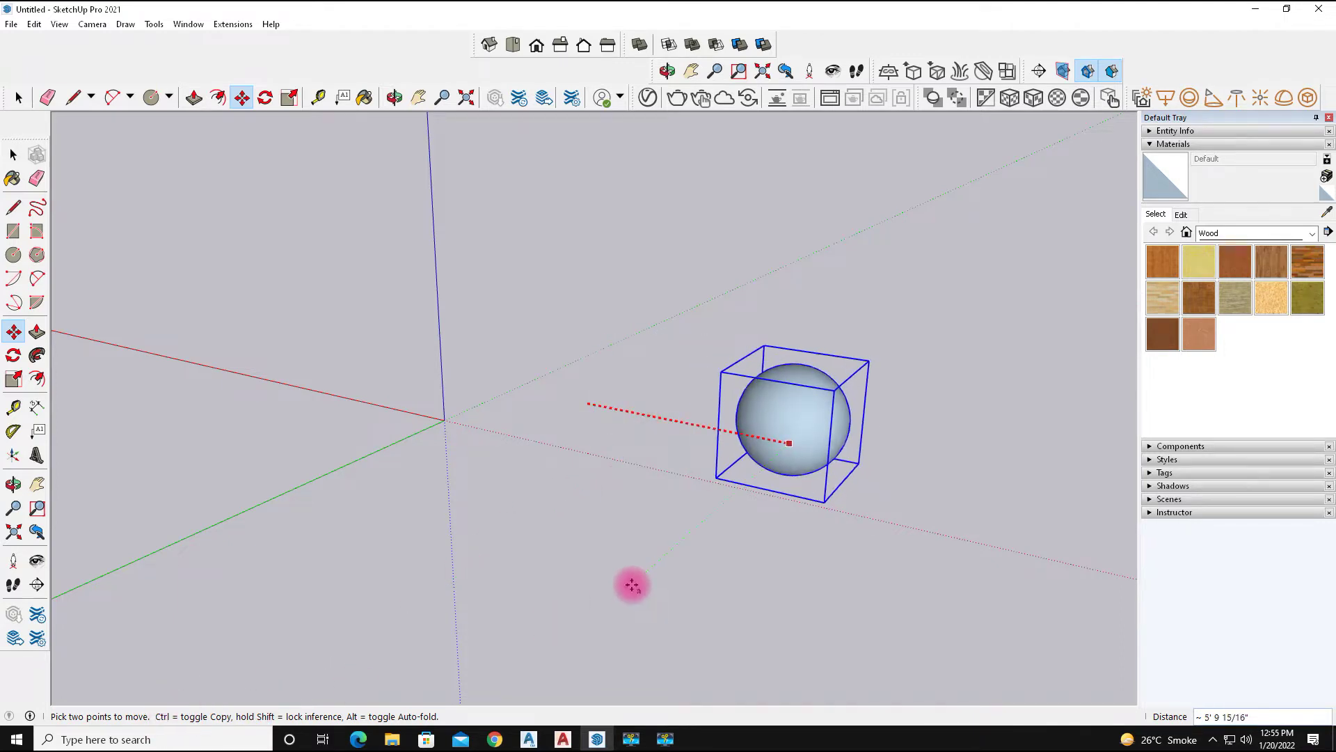
key("ctrl")
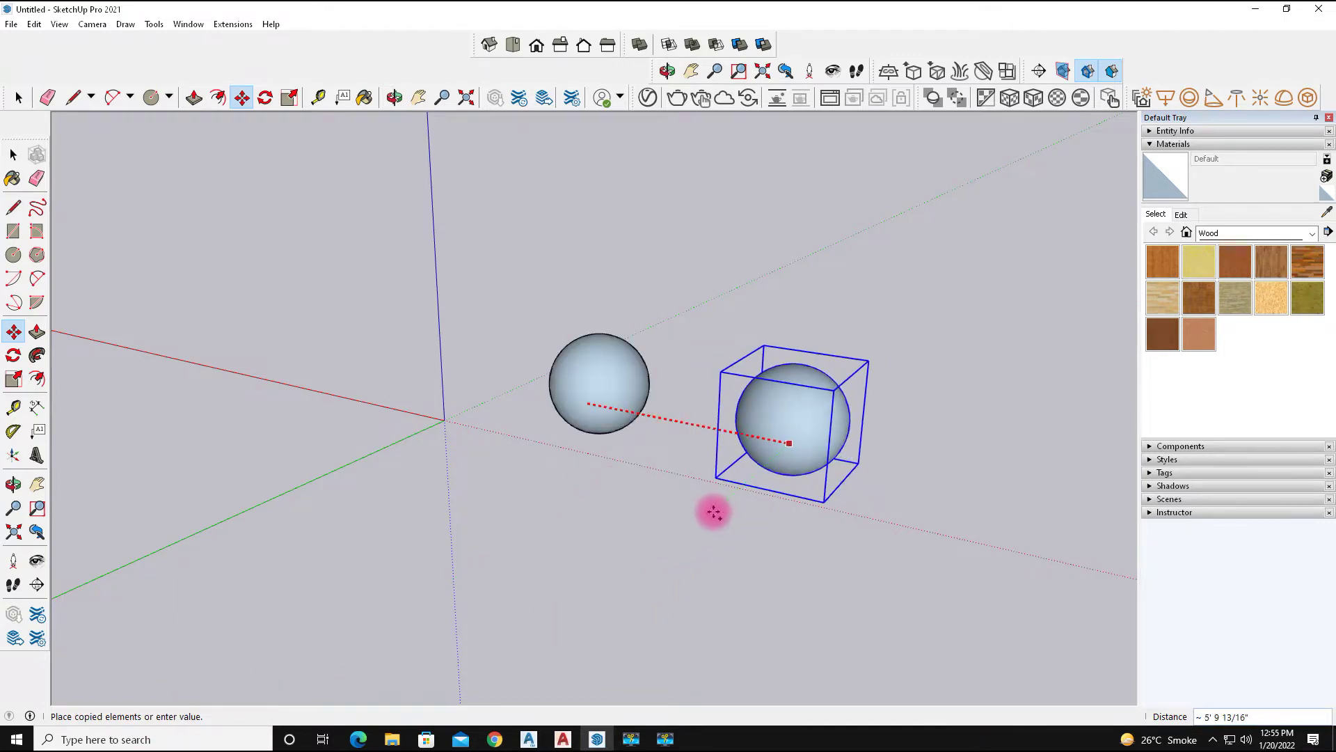
left_click(714, 513)
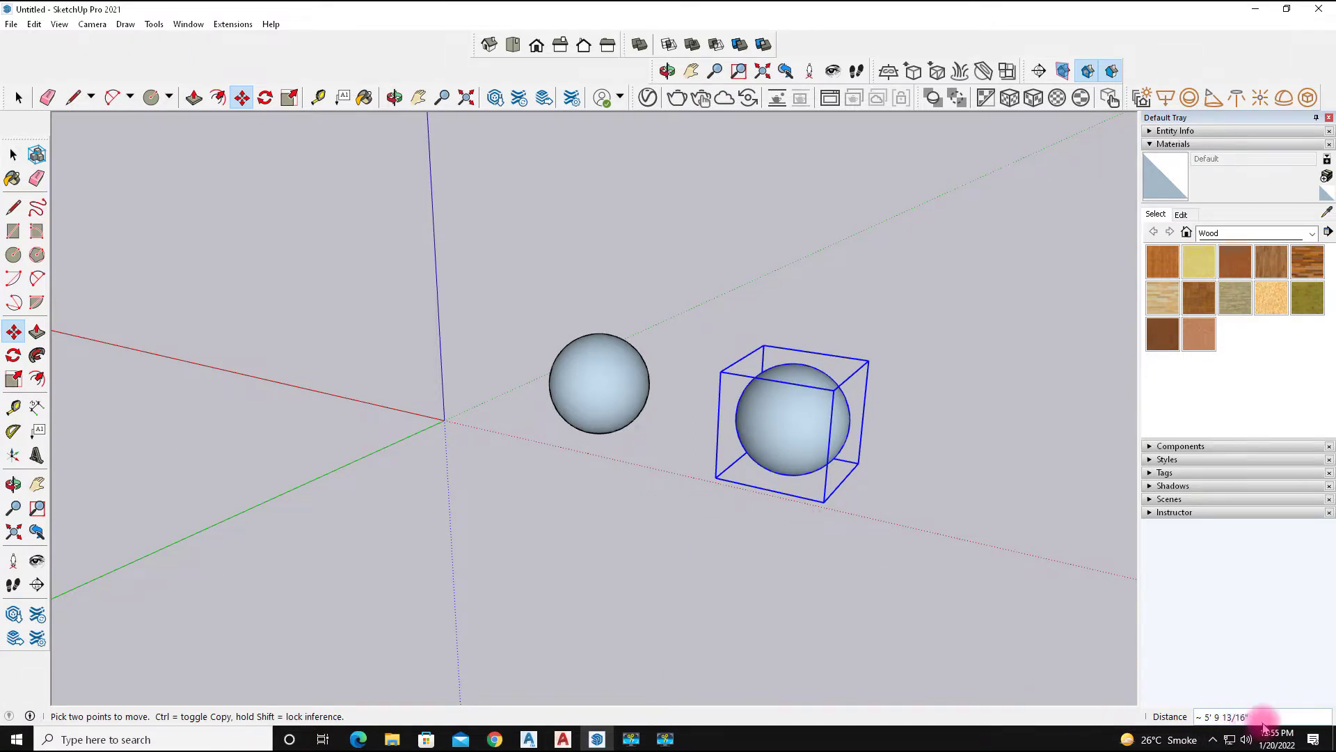
type("*4")
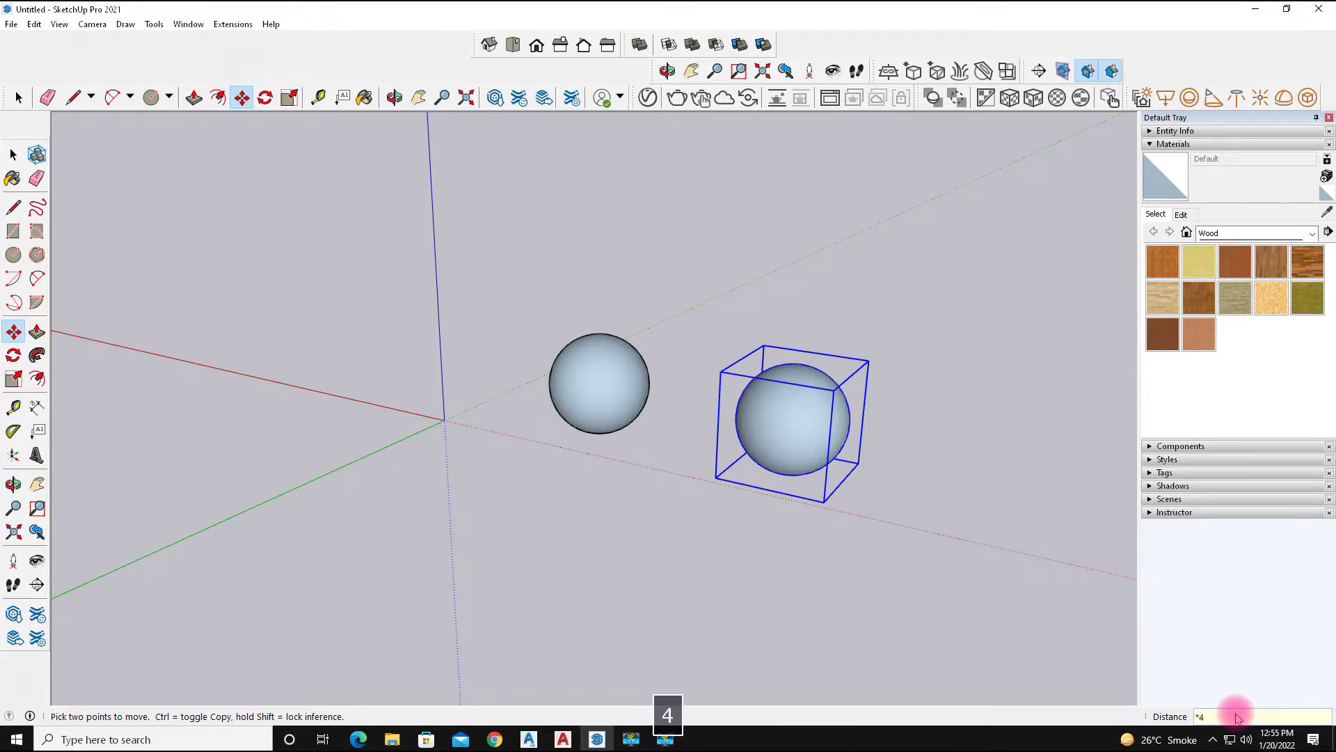
Array the copy into four evenly spaced spheres with *4
key("Return")
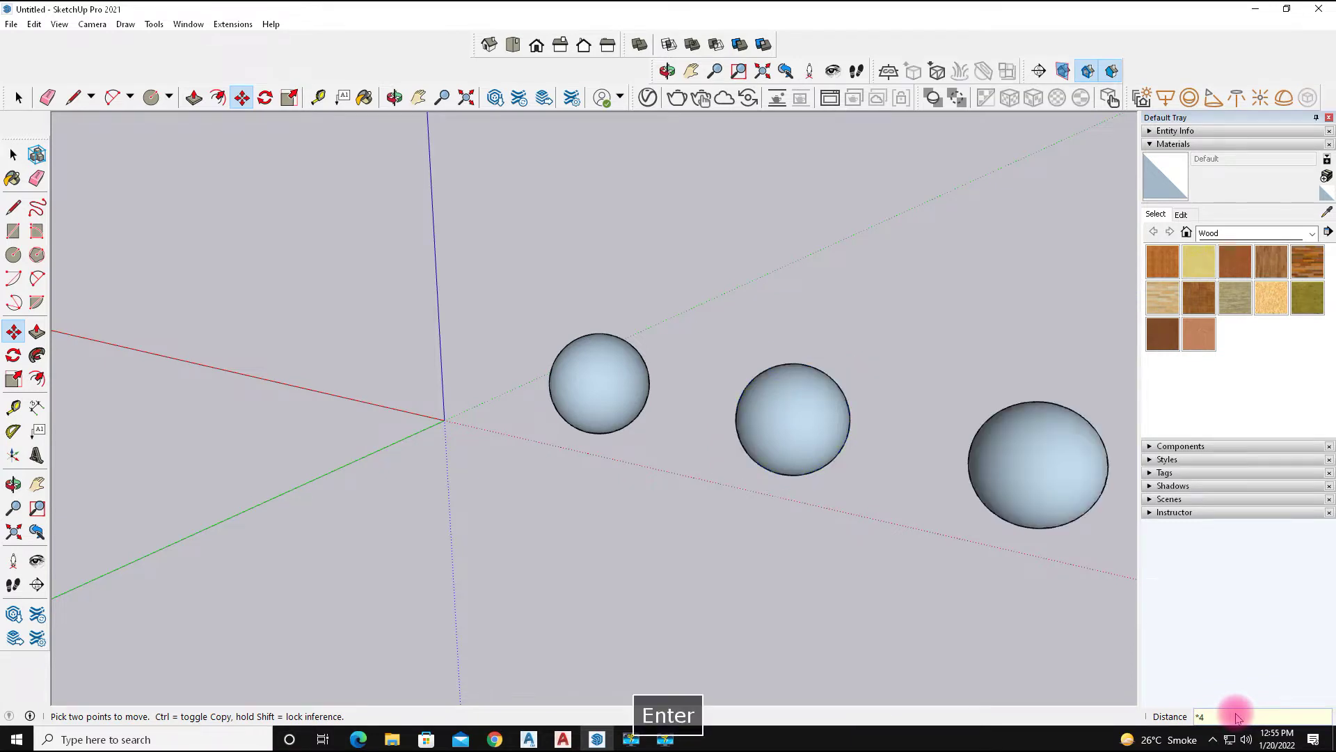
scroll(725, 549, "down", 3)
scroll(724, 549, "down", 2)
scroll(896, 576, "up", 2)
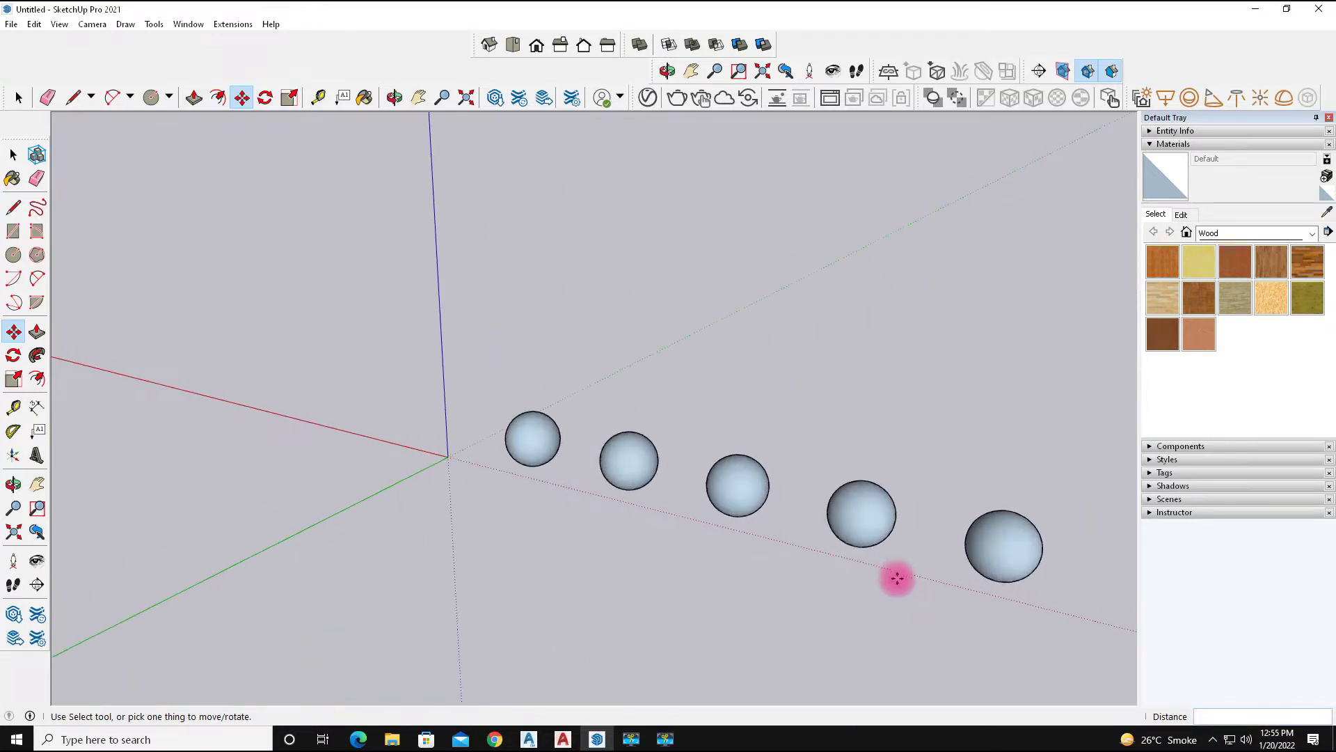
Delete the extra sphere at the end of the row
left_click(1023, 560)
key("Escape")
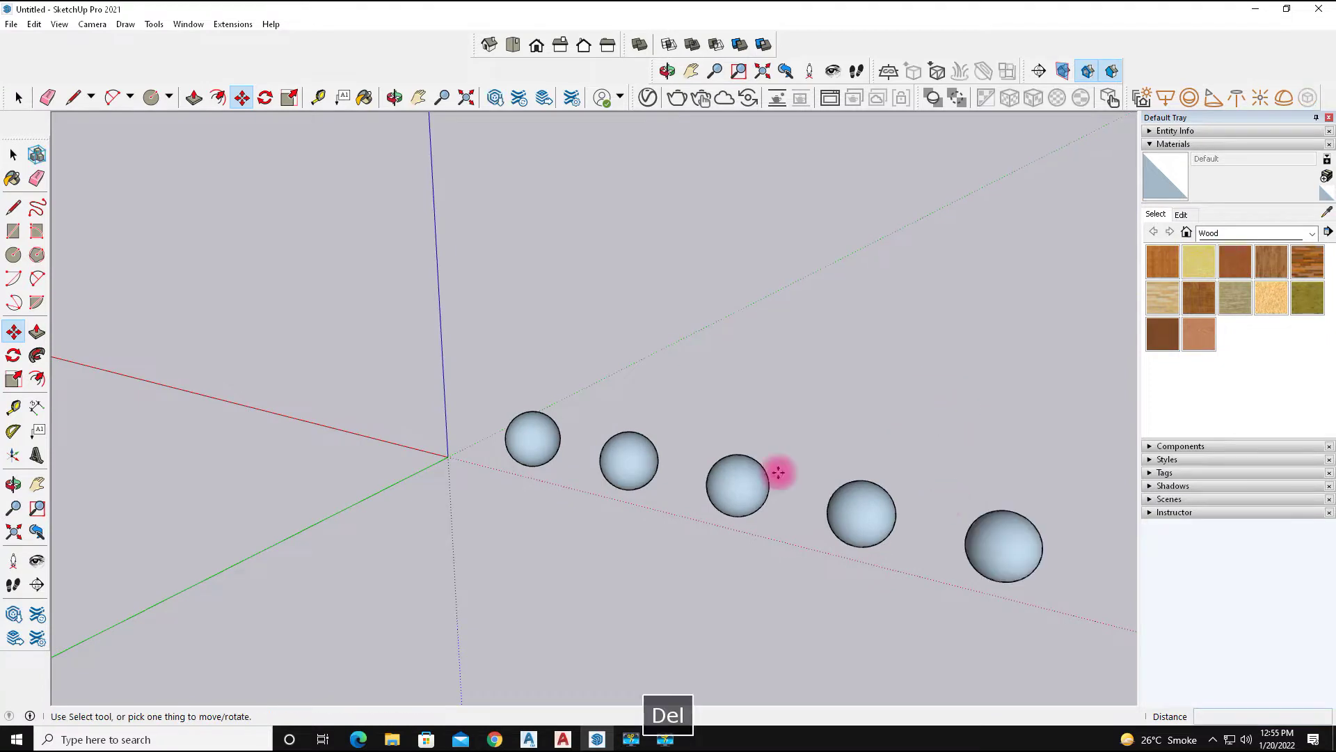
left_click(14, 154)
left_click(1030, 553)
key("Delete")
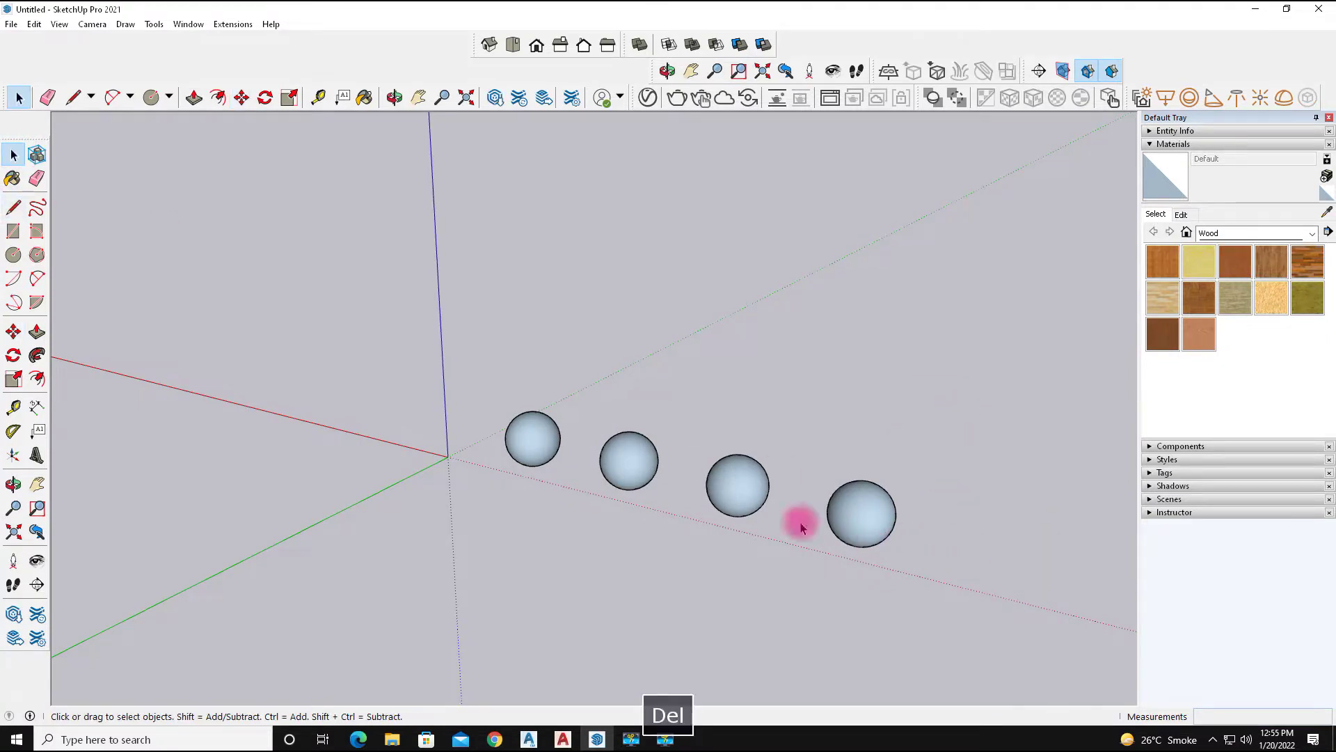
scroll(799, 529, "up", 2)
middle_click_drag(800, 534, 869, 549)
Reposition the last sphere and shift the leftmost sphere to the right
left_click(863, 568)
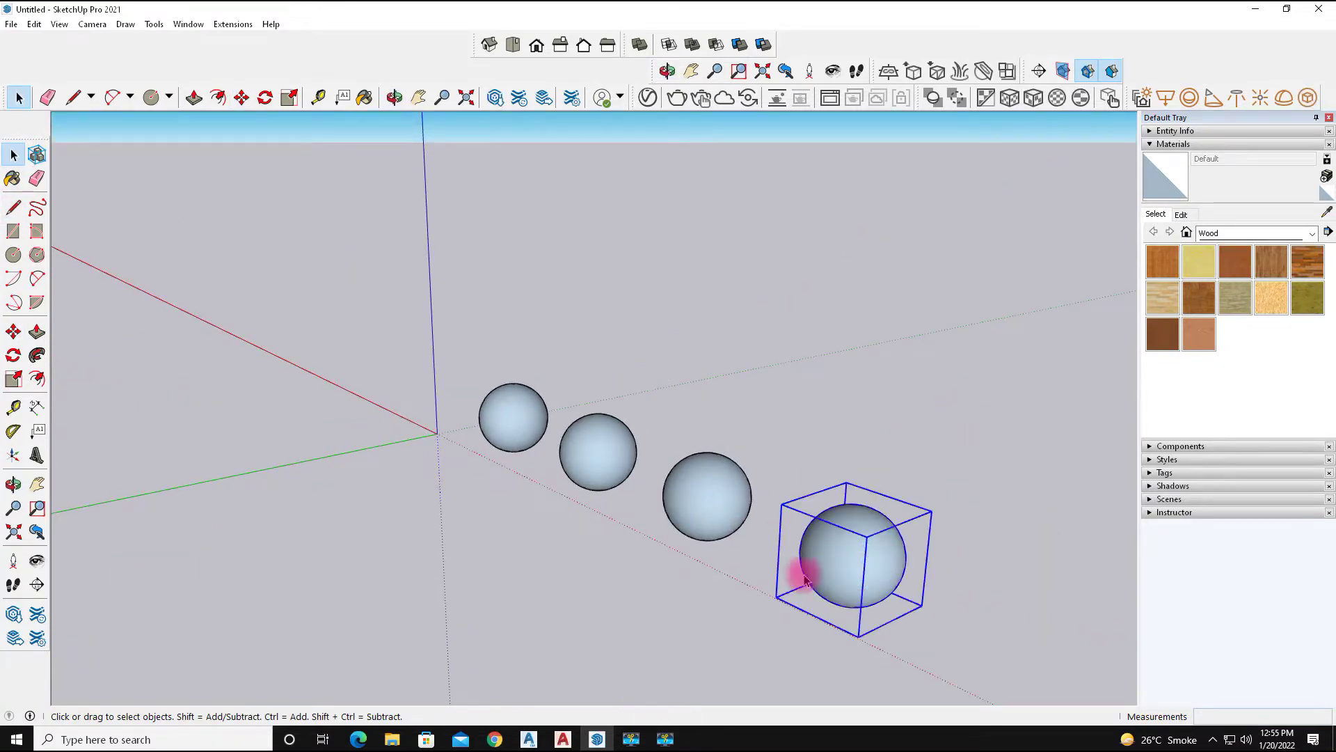
left_click(14, 332)
left_click(858, 576)
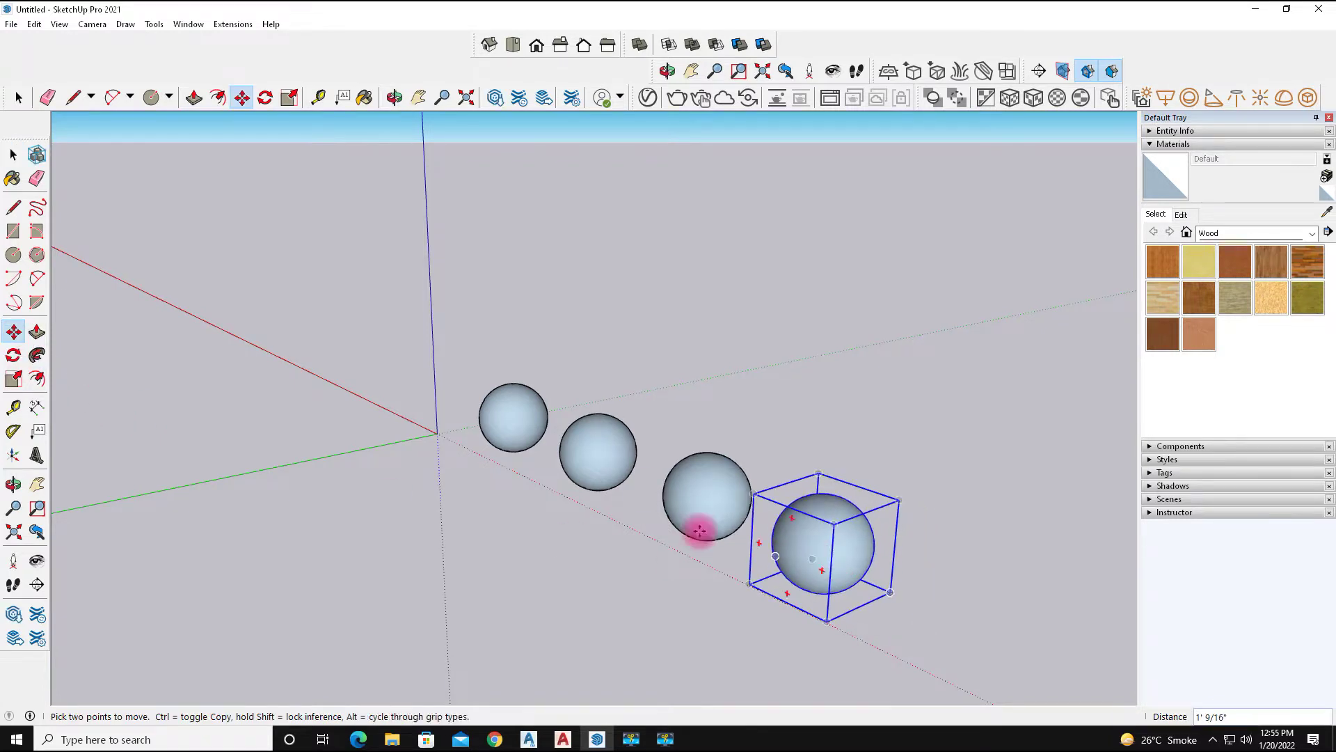
mouse_move(525, 441)
middle_mouse_down()
mouse_move(842, 606)
mouse_move(503, 443)
mouse_move(277, 453)
middle_mouse_up()
left_click(14, 155)
left_click(343, 471)
left_click(13, 332)
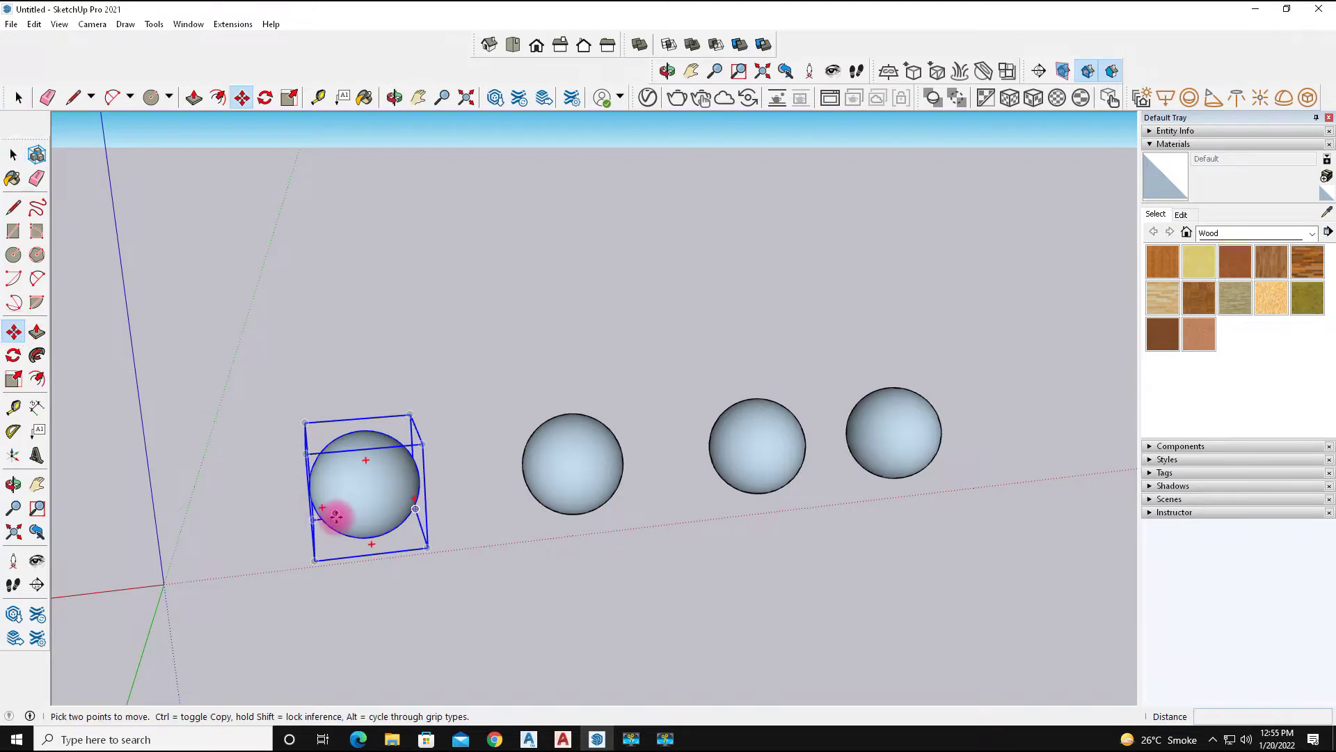
left_click(334, 514)
left_click(415, 511)
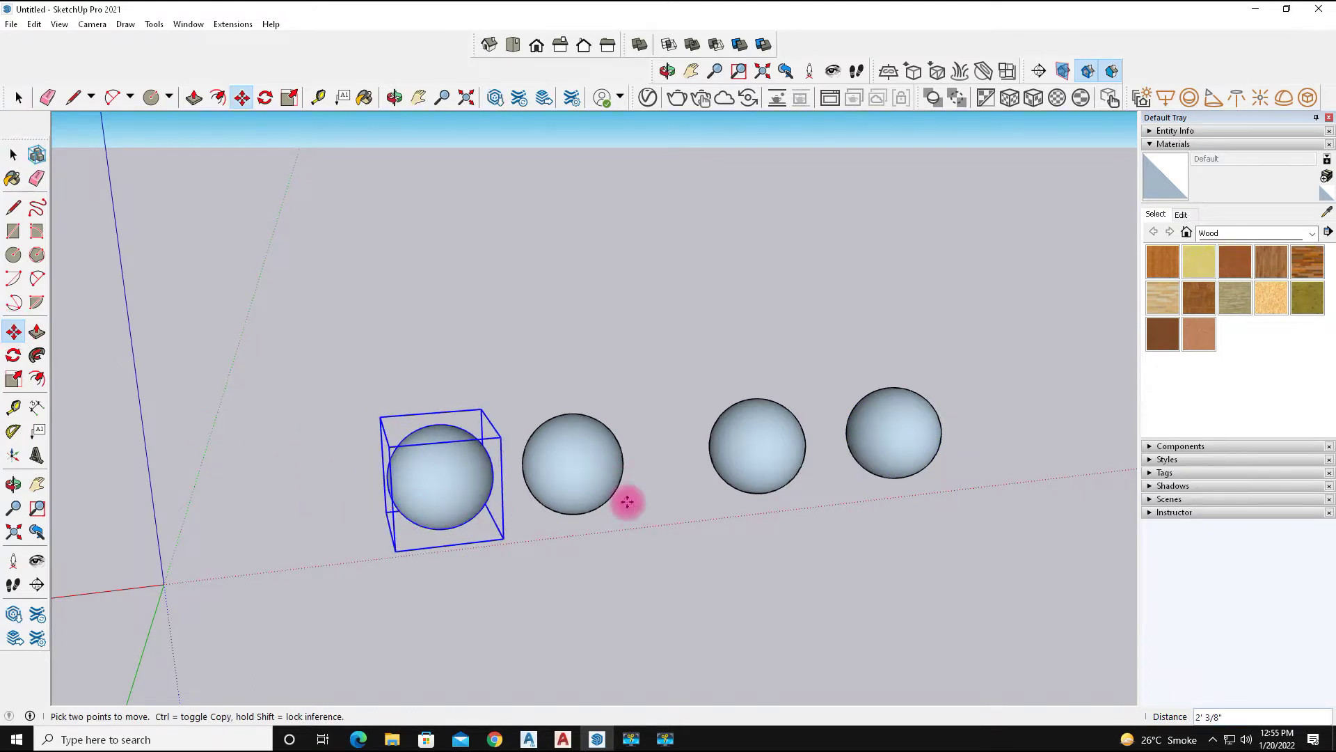
Nudge the second sphere right to even the spacing in the row
left_click(14, 155)
left_click(607, 503)
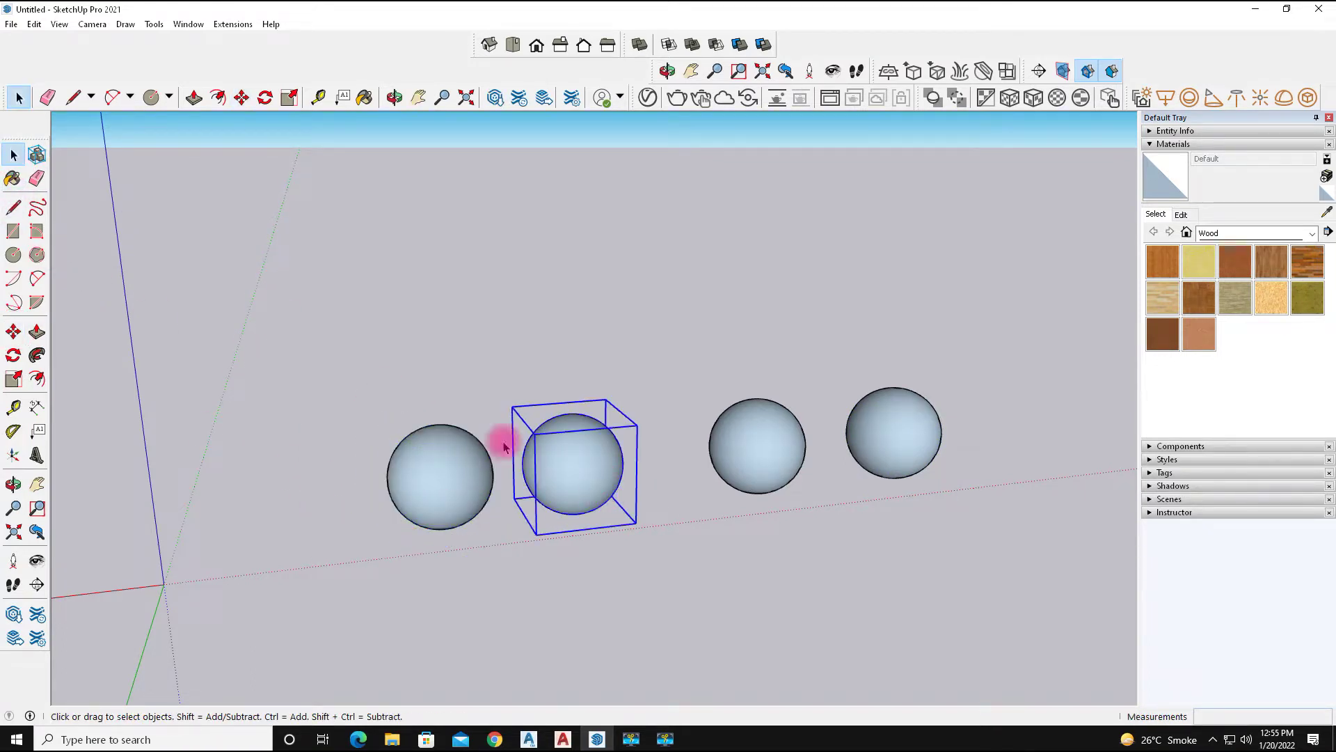
left_click(13, 331)
left_click(553, 493)
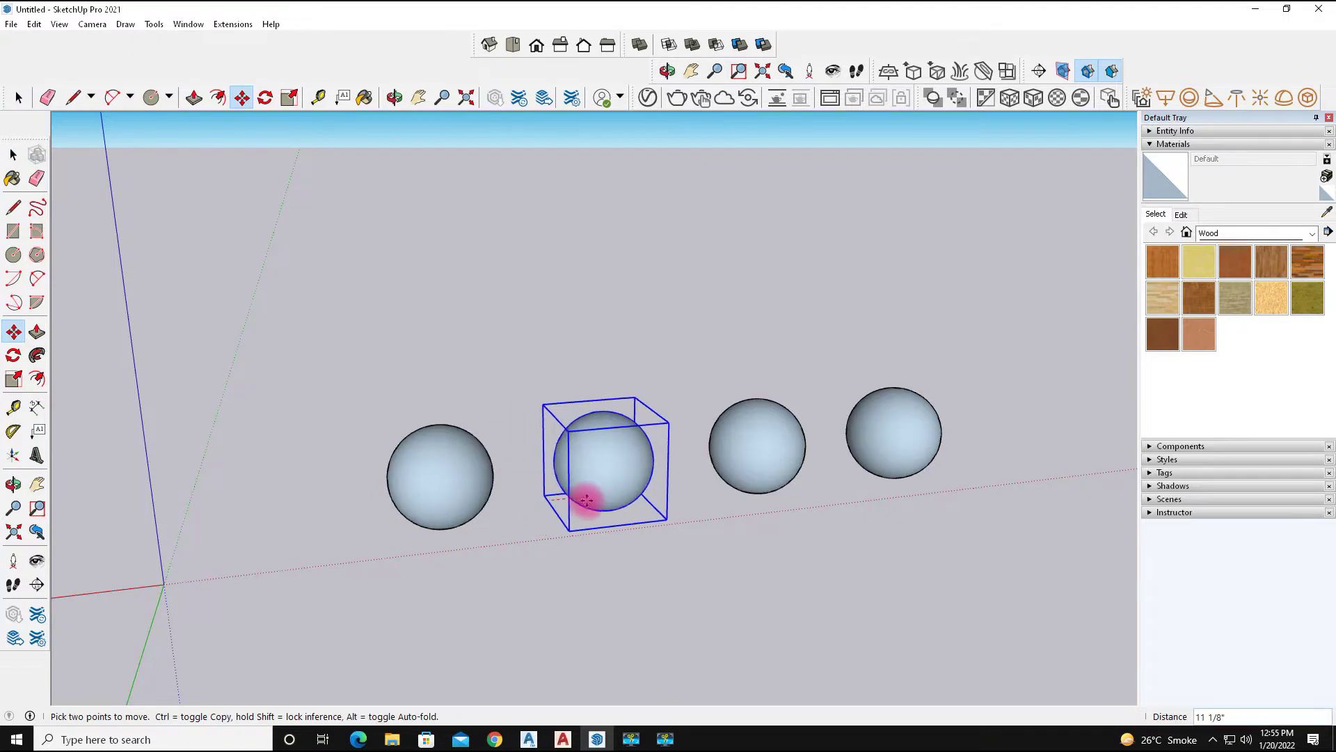
left_click(591, 498)
mouse_move(728, 567)
middle_mouse_down()
mouse_move(608, 603)
mouse_move(466, 552)
mouse_move(552, 600)
mouse_move(251, 577)
mouse_move(731, 598)
middle_mouse_up()
Draw a ground rectangle spanning beneath the four spheres
left_click(13, 231)
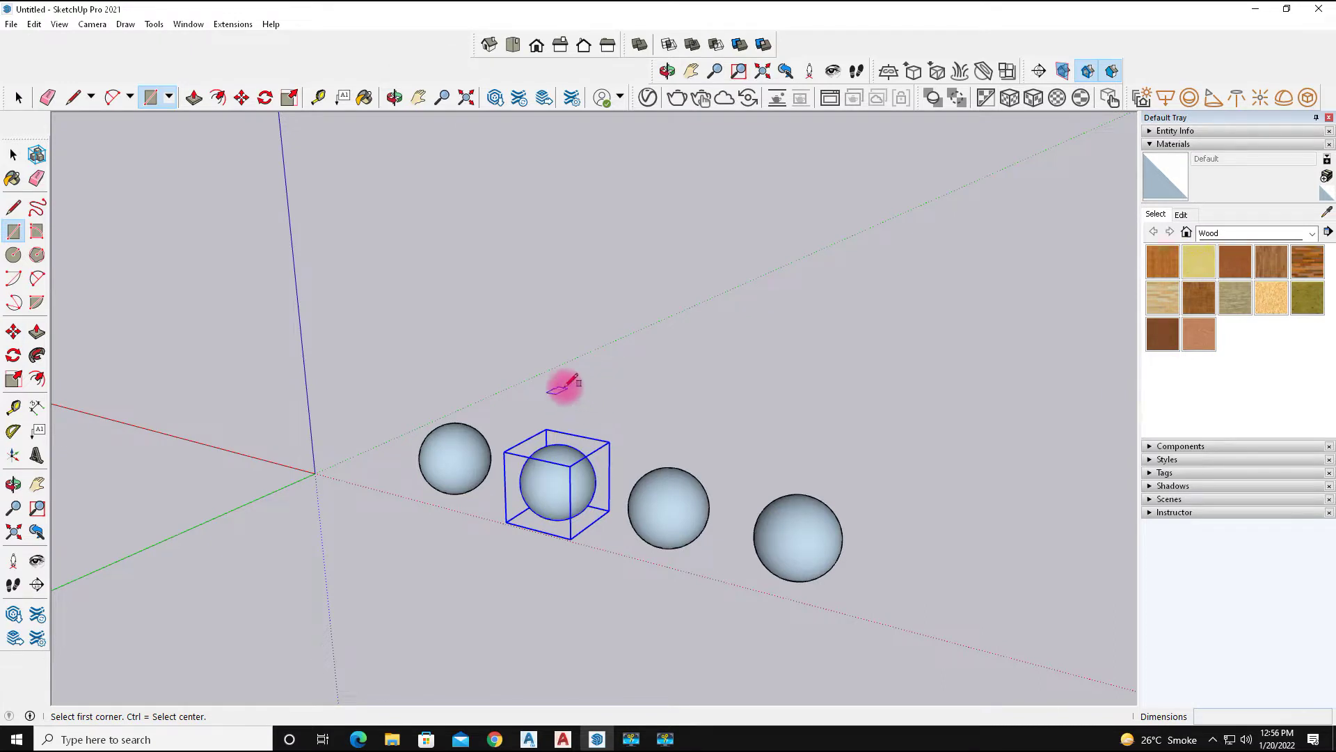
left_click(330, 508)
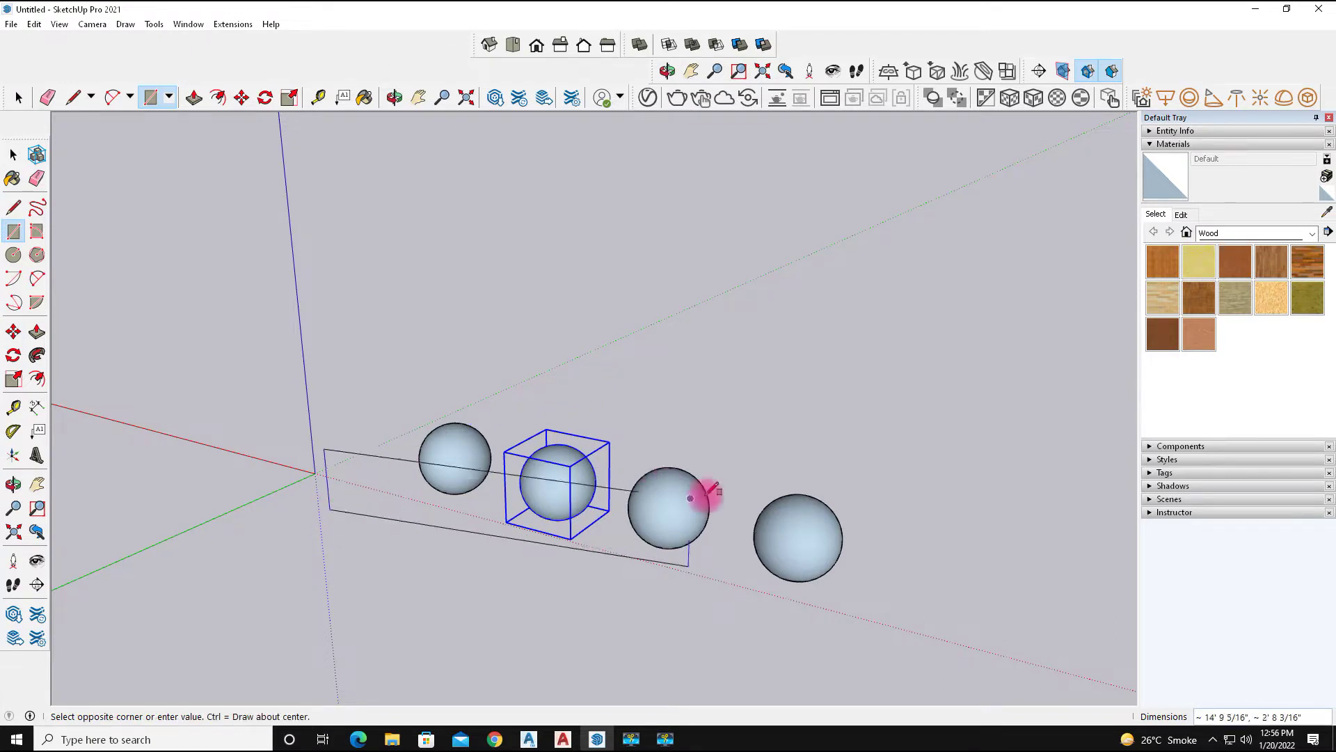
left_click(1028, 480)
mouse_move(709, 686)
middle_mouse_down()
mouse_move(657, 609)
mouse_move(661, 626)
mouse_move(875, 617)
mouse_move(707, 555)
mouse_move(538, 620)
mouse_move(471, 540)
mouse_move(420, 439)
mouse_move(376, 443)
middle_mouse_up()
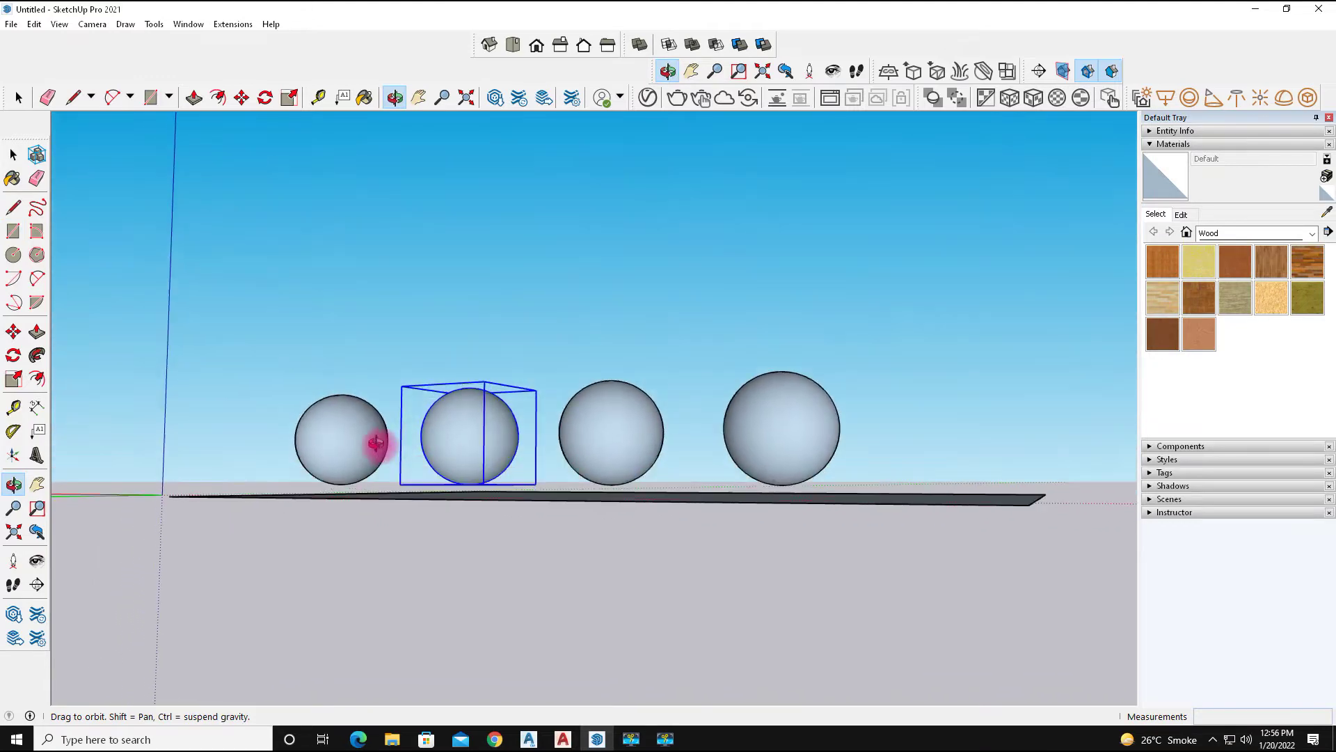
middle_click_drag(549, 528, 512, 519)
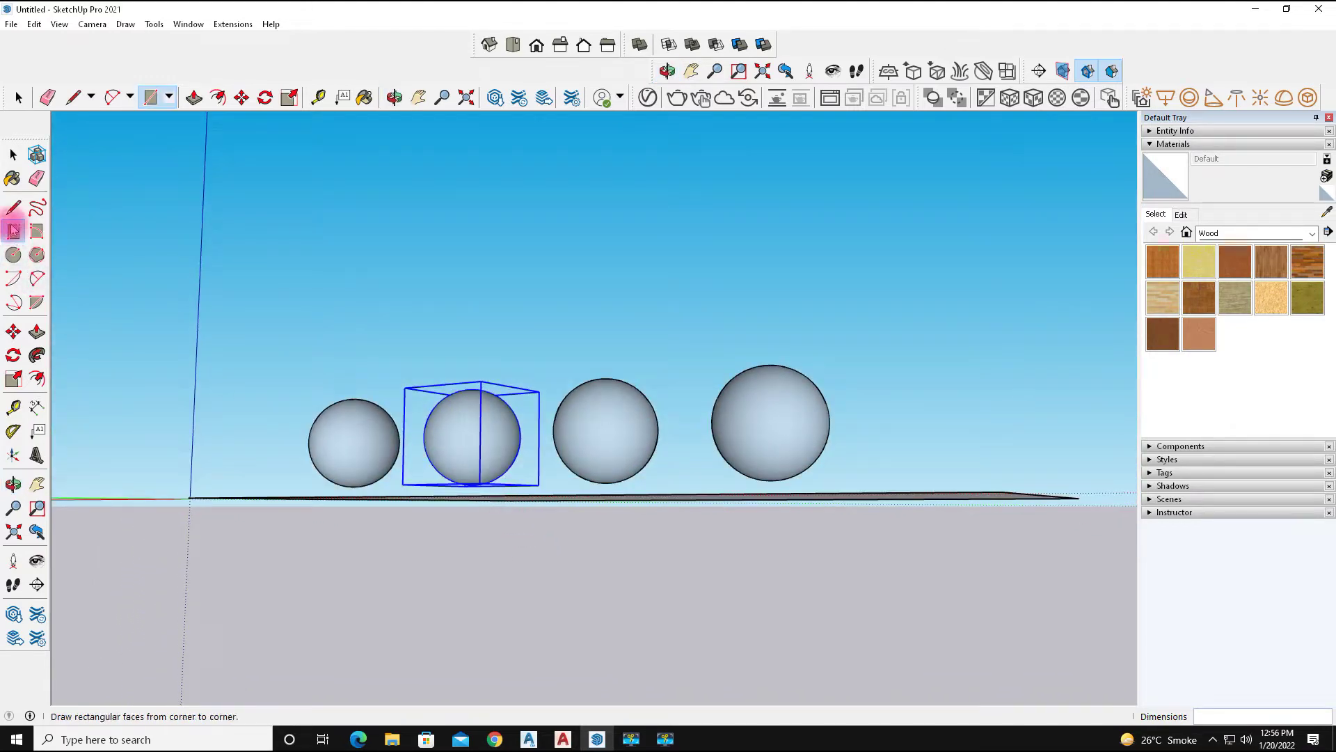
left_click(511, 506)
mouse_move(510, 506)
middle_mouse_down()
mouse_move(424, 517)
mouse_move(432, 540)
mouse_move(472, 524)
middle_mouse_up()
Push/Pull the rectangle up into a slab about 5 1/8" thick
key("p")
left_click_drag(623, 492, 604, 490)
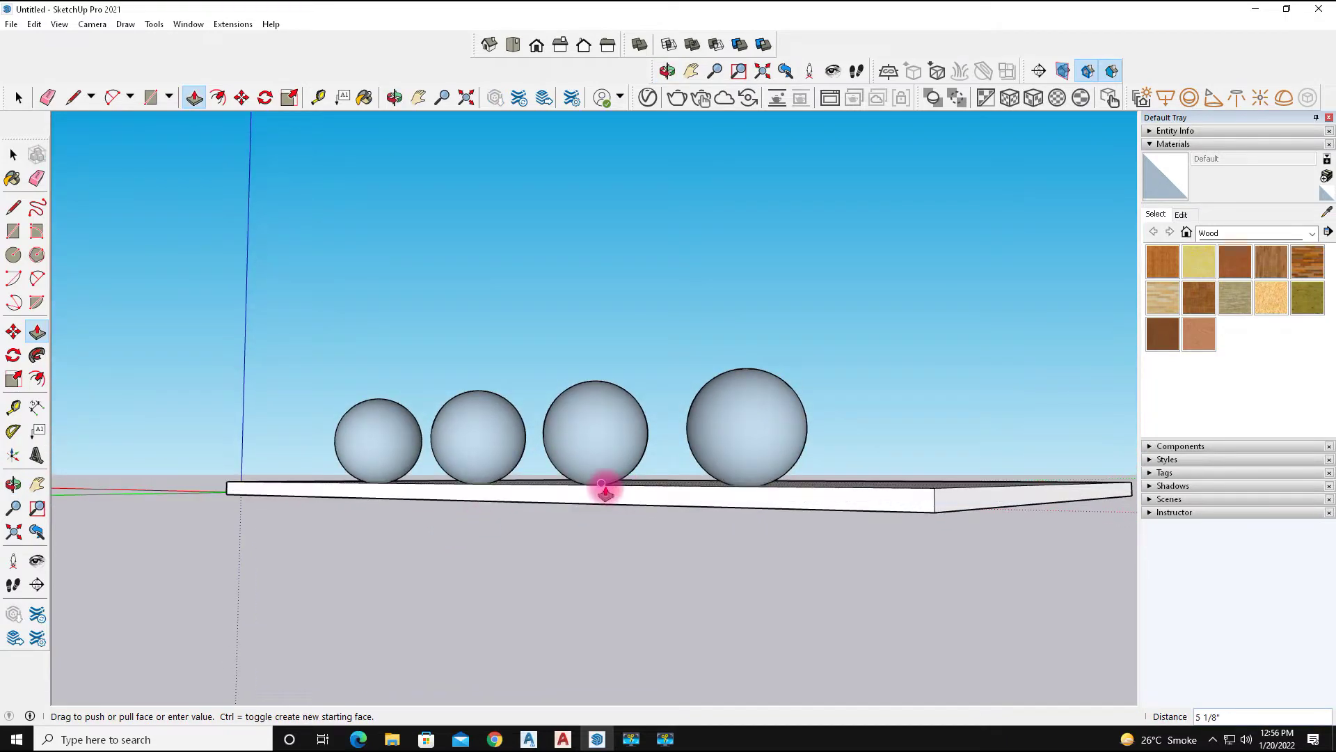
left_click(604, 491)
mouse_move(533, 557)
middle_mouse_down()
mouse_move(479, 595)
mouse_move(965, 548)
mouse_move(747, 622)
middle_mouse_up()
left_click(14, 207)
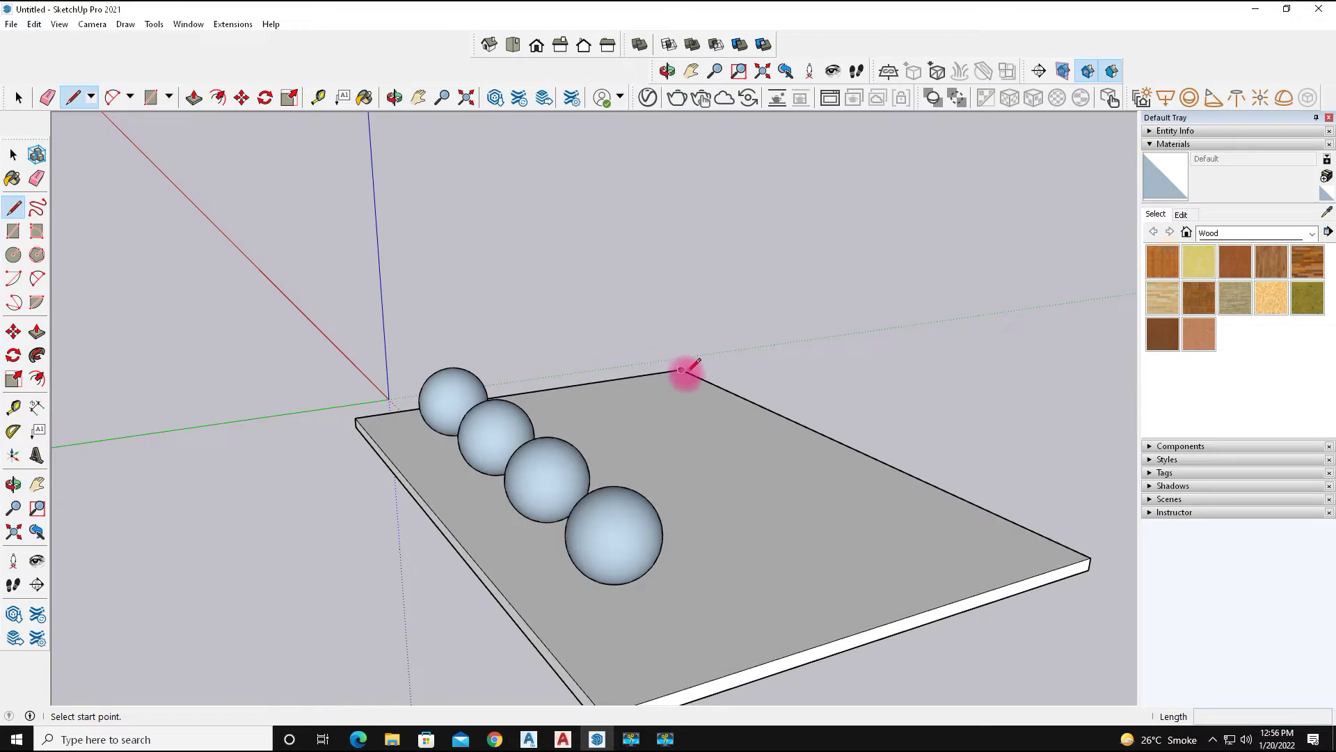
Split a strip along the slab's back edge and pull it up into a thick wall
left_click(666, 374)
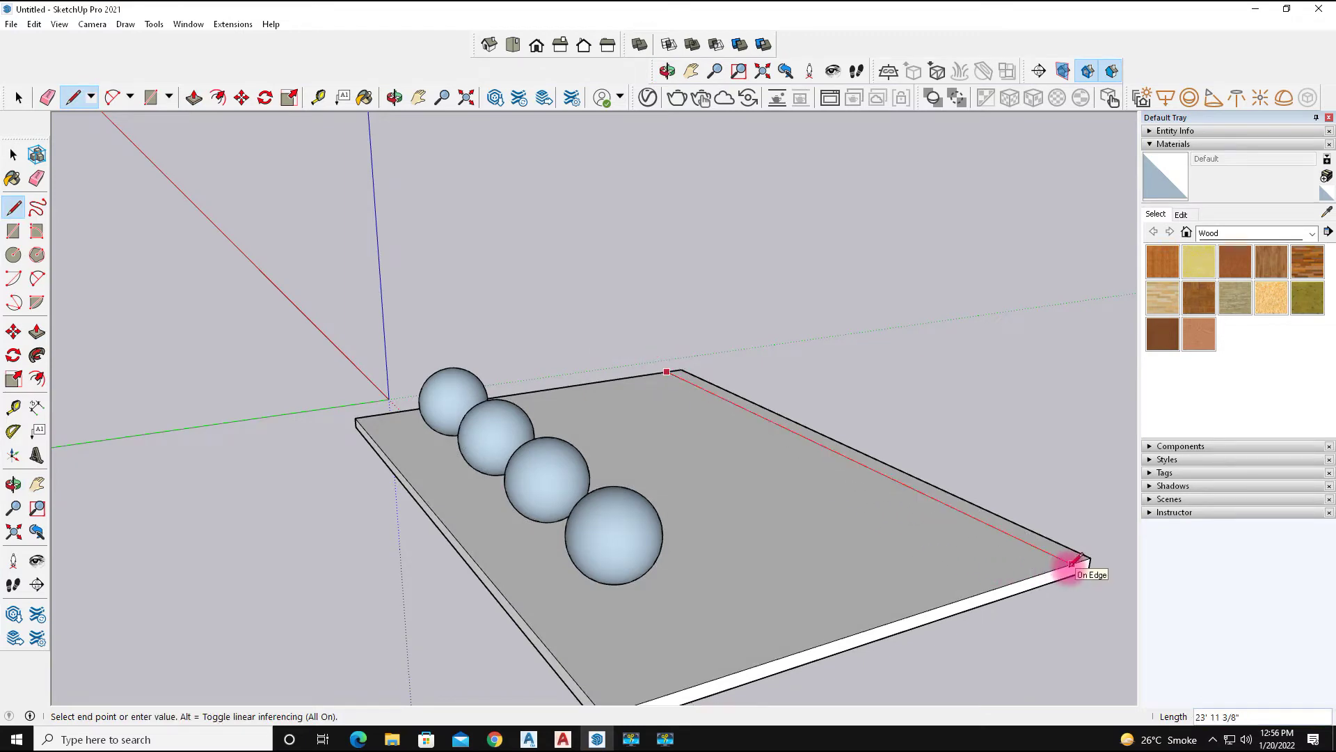
left_click(37, 332)
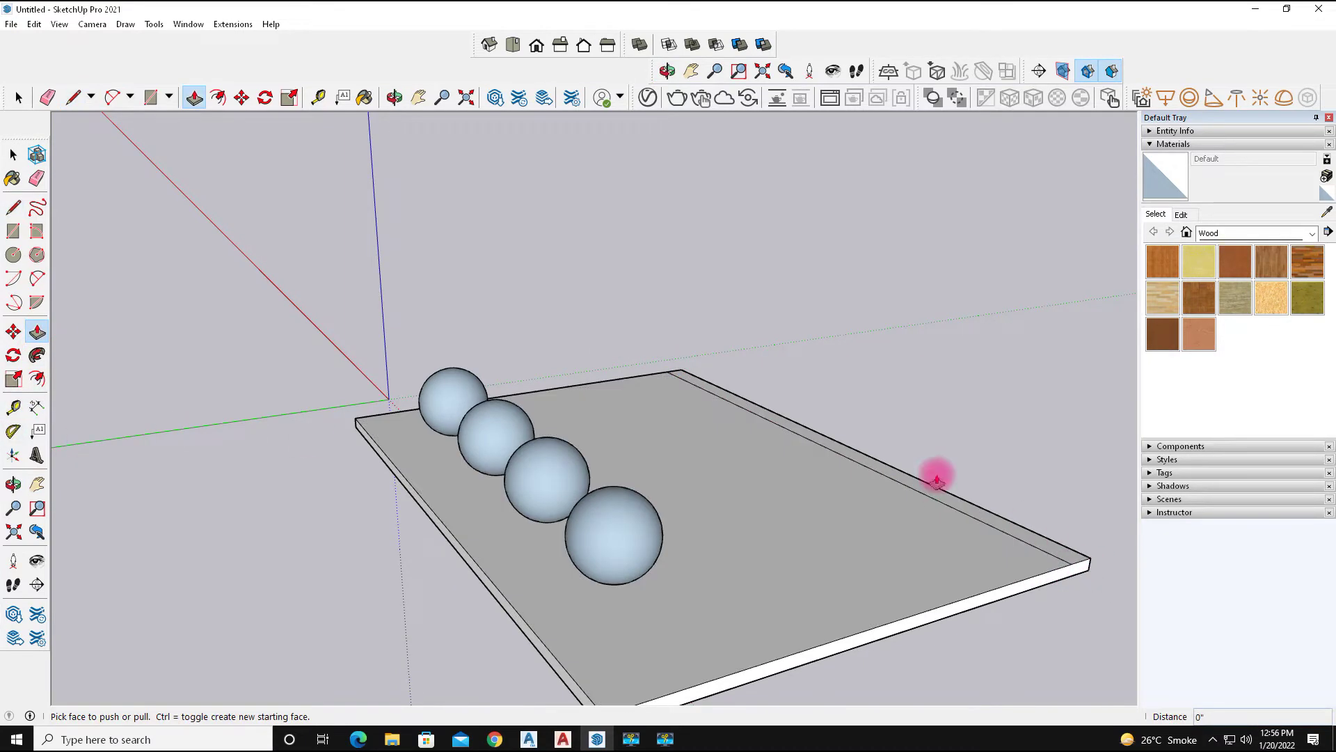
left_click(933, 486)
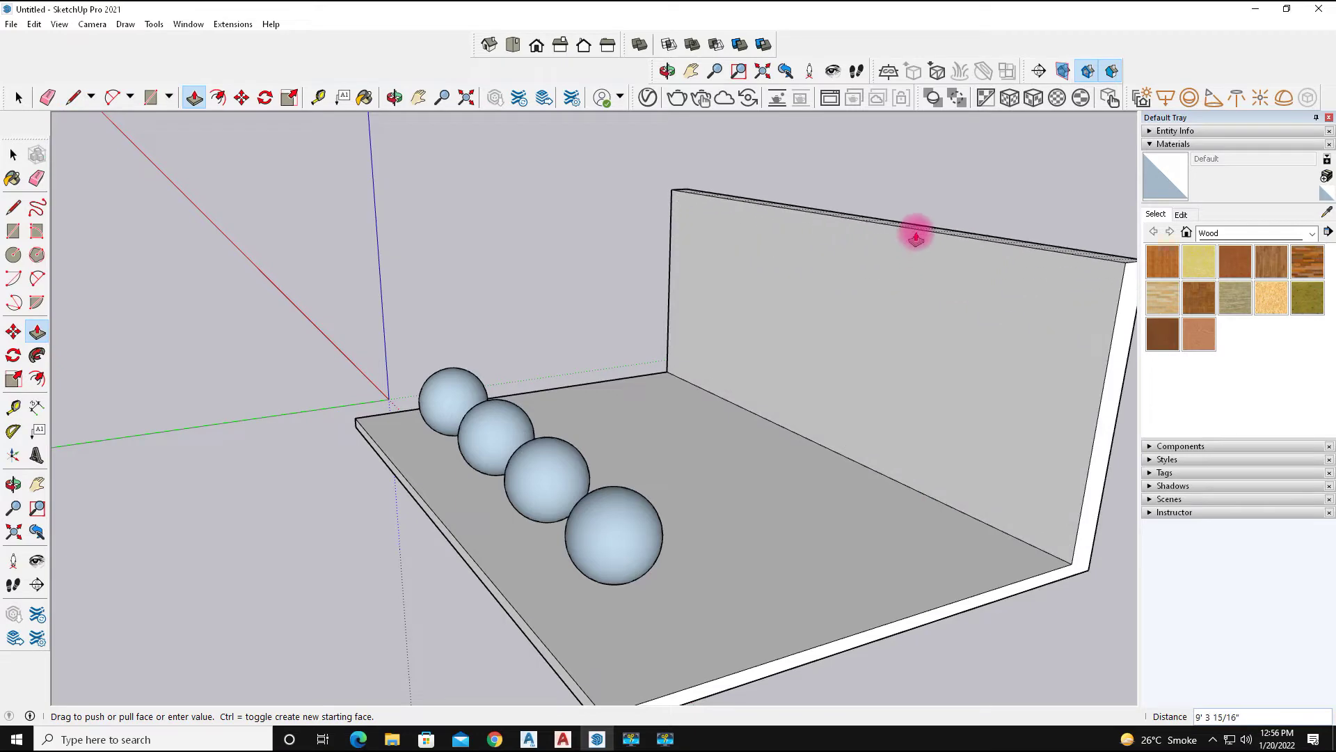
left_click(883, 462)
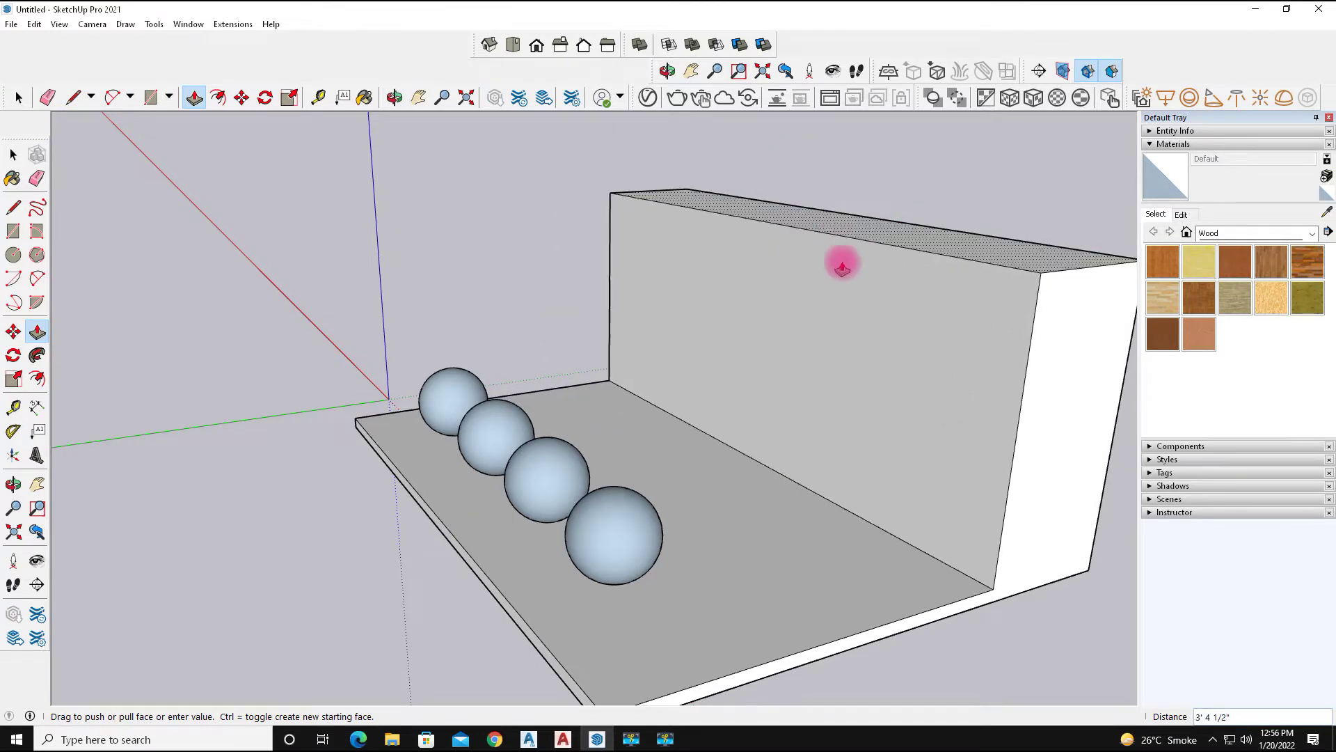
left_click(931, 374)
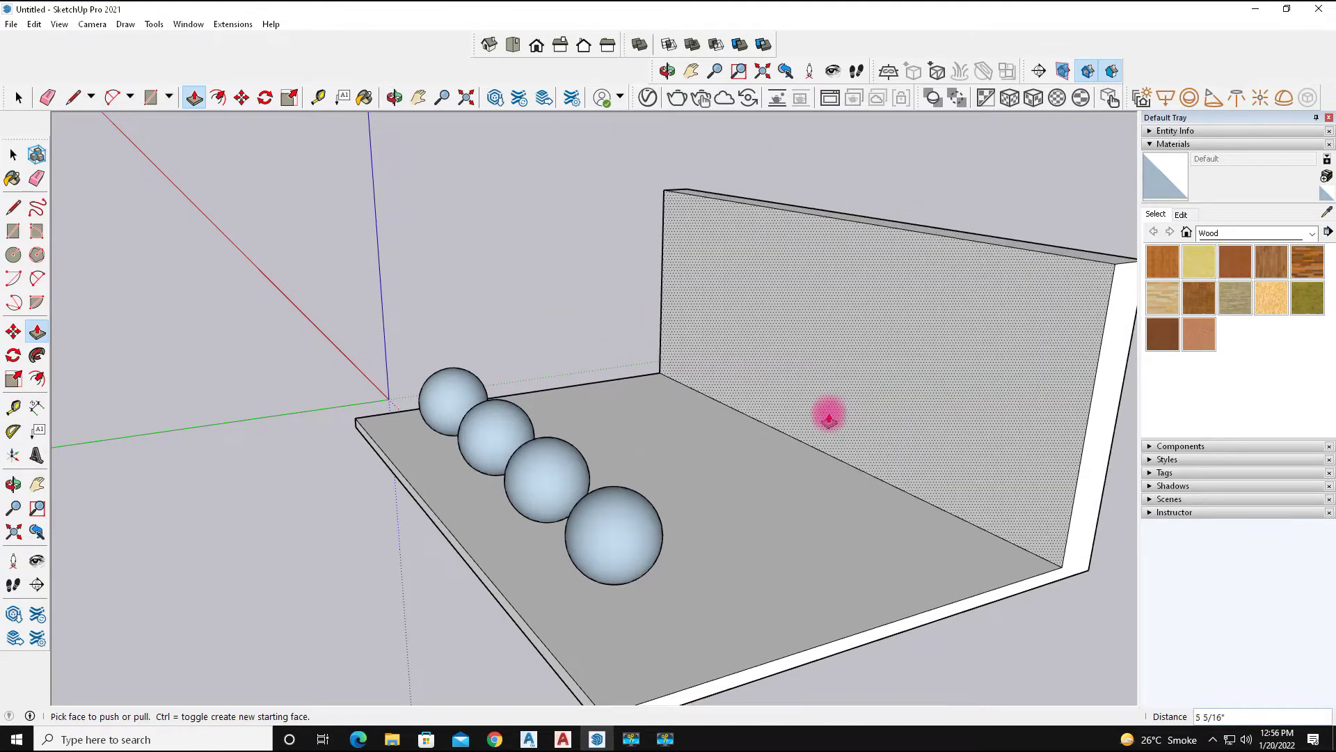
scroll(826, 415, "down", 3)
Orbit, zoom and pan to frame the wall and spheres from an angle
middle_click_drag(442, 525, 975, 498)
scroll(749, 462, "up", 2)
scroll(626, 478, "up", 2)
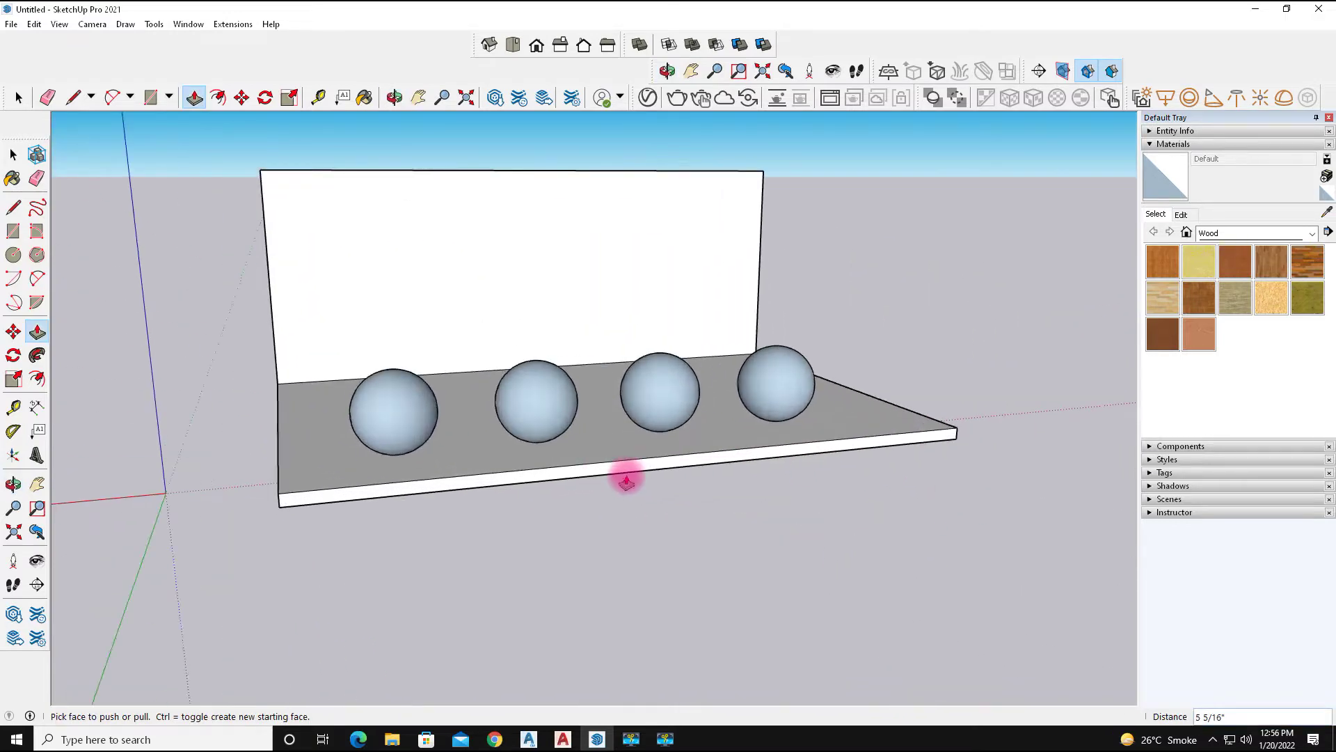
scroll(566, 263, "up", 4)
scroll(566, 263, "down", 3)
mouse_move(555, 307)
middle_mouse_down()
mouse_move(585, 337)
mouse_move(462, 311)
middle_mouse_up()
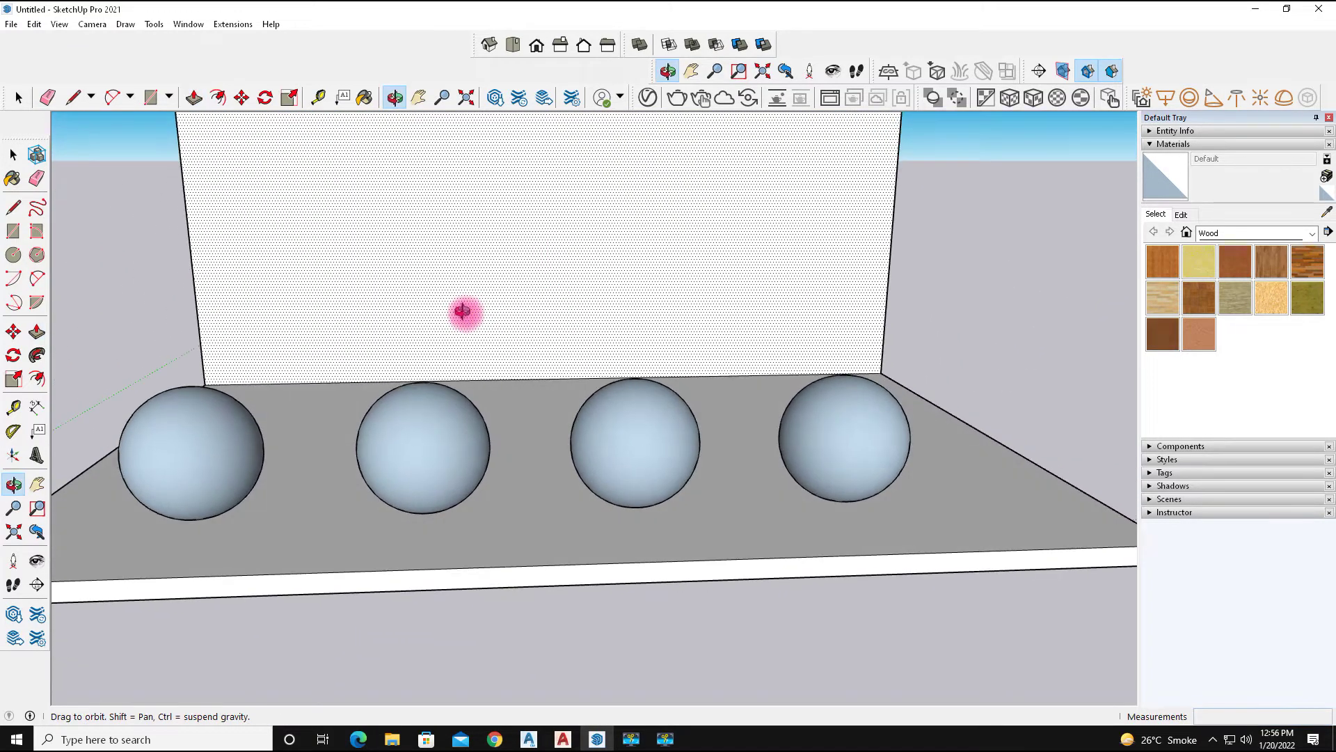
scroll(352, 282, "up", 3)
scroll(353, 282, "down", 2)
middle_click_drag(322, 322, 415, 299)
scroll(430, 337, "down", 3)
scroll(274, 298, "up", 2)
scroll(273, 298, "up", 1)
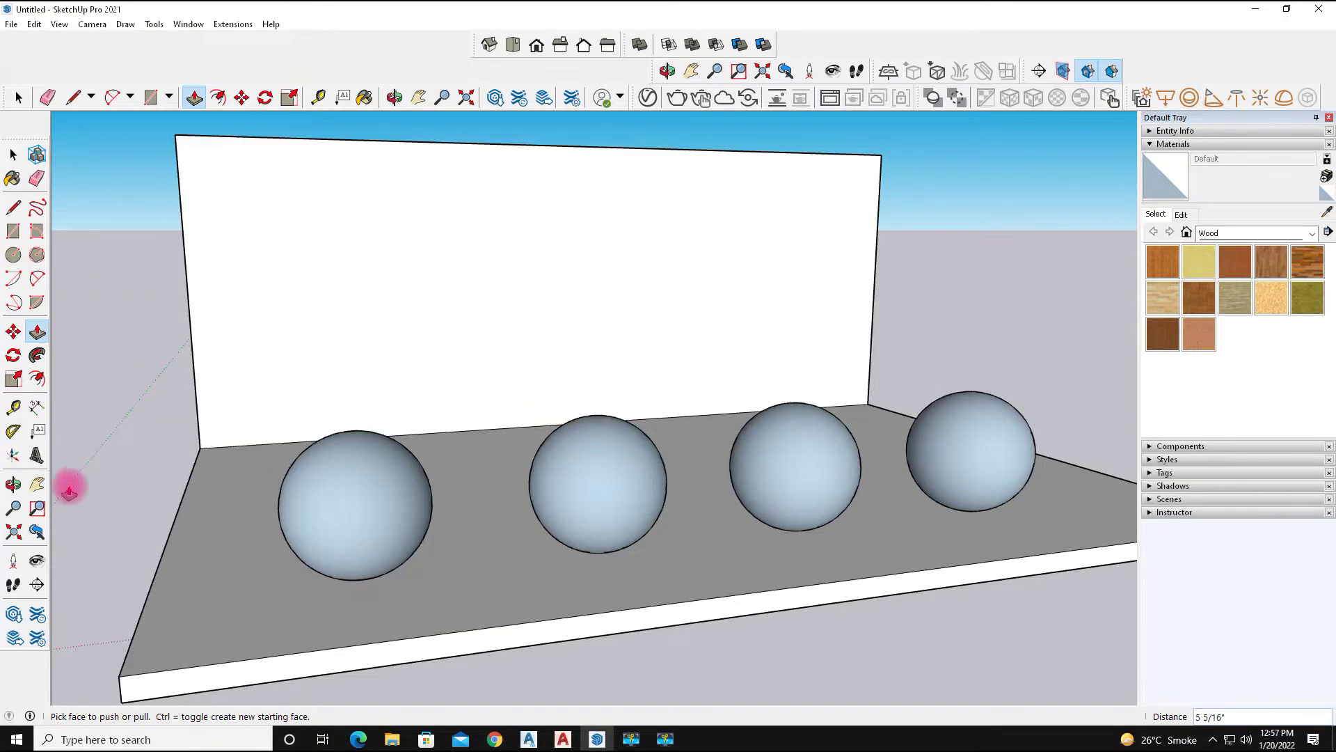
left_click(37, 484)
left_click_drag(686, 543, 619, 555)
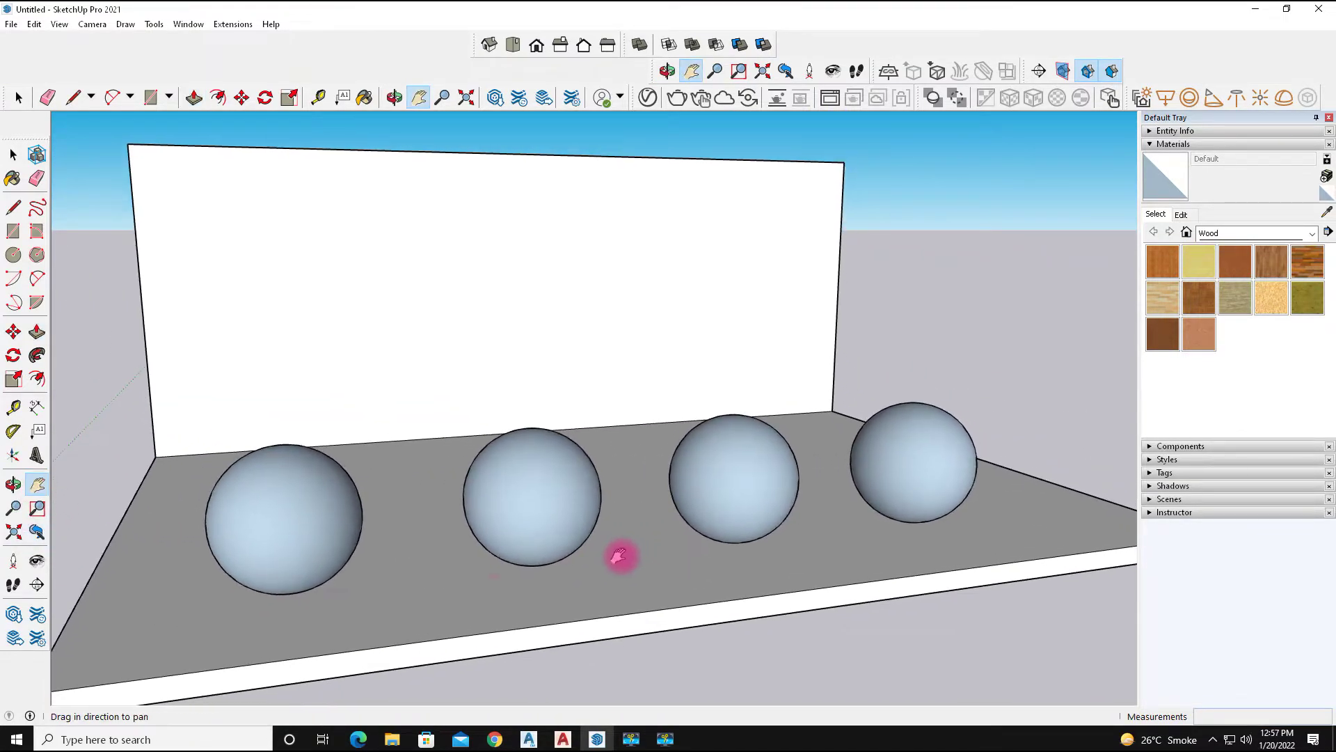
middle_click_drag(121, 586, 103, 567)
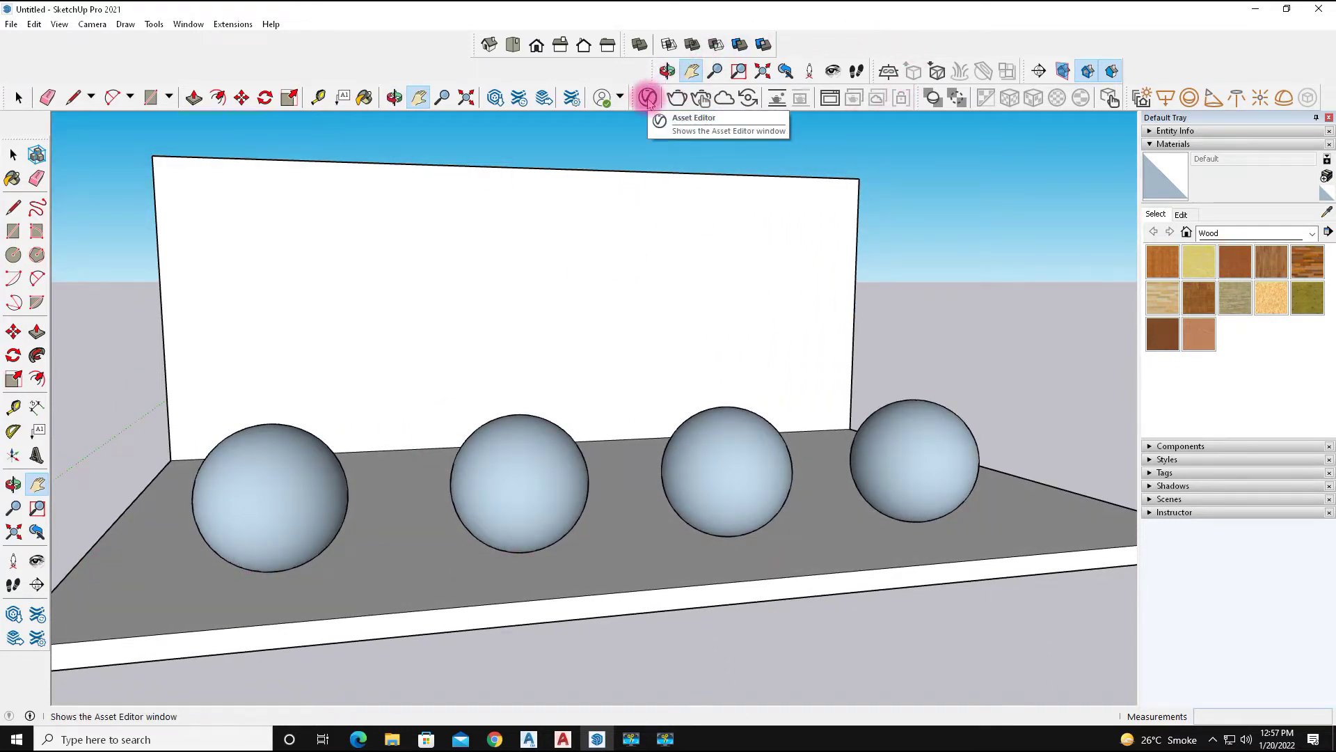
Show the V-Ray Asset Editor's materials, library categories and preview panel, then reposition it
left_click(647, 97)
left_click(13, 155)
left_click(208, 463)
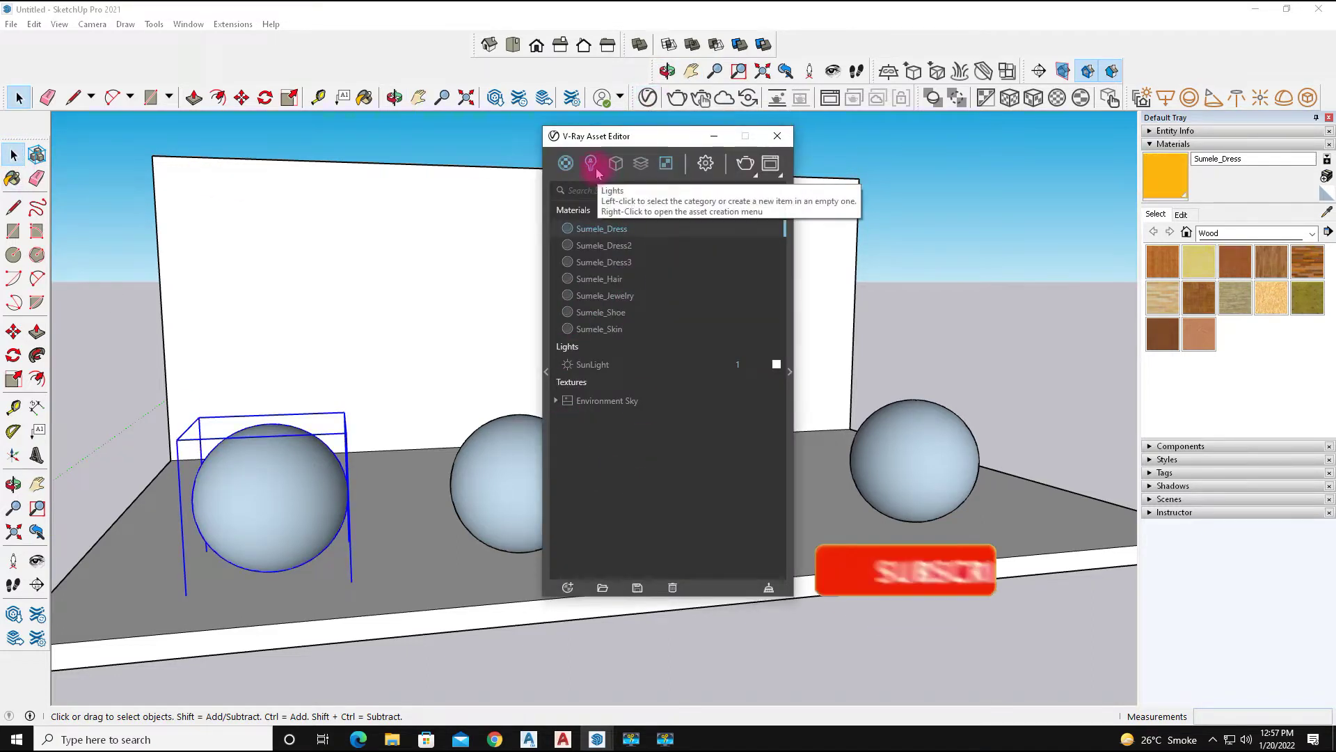
left_click(568, 164)
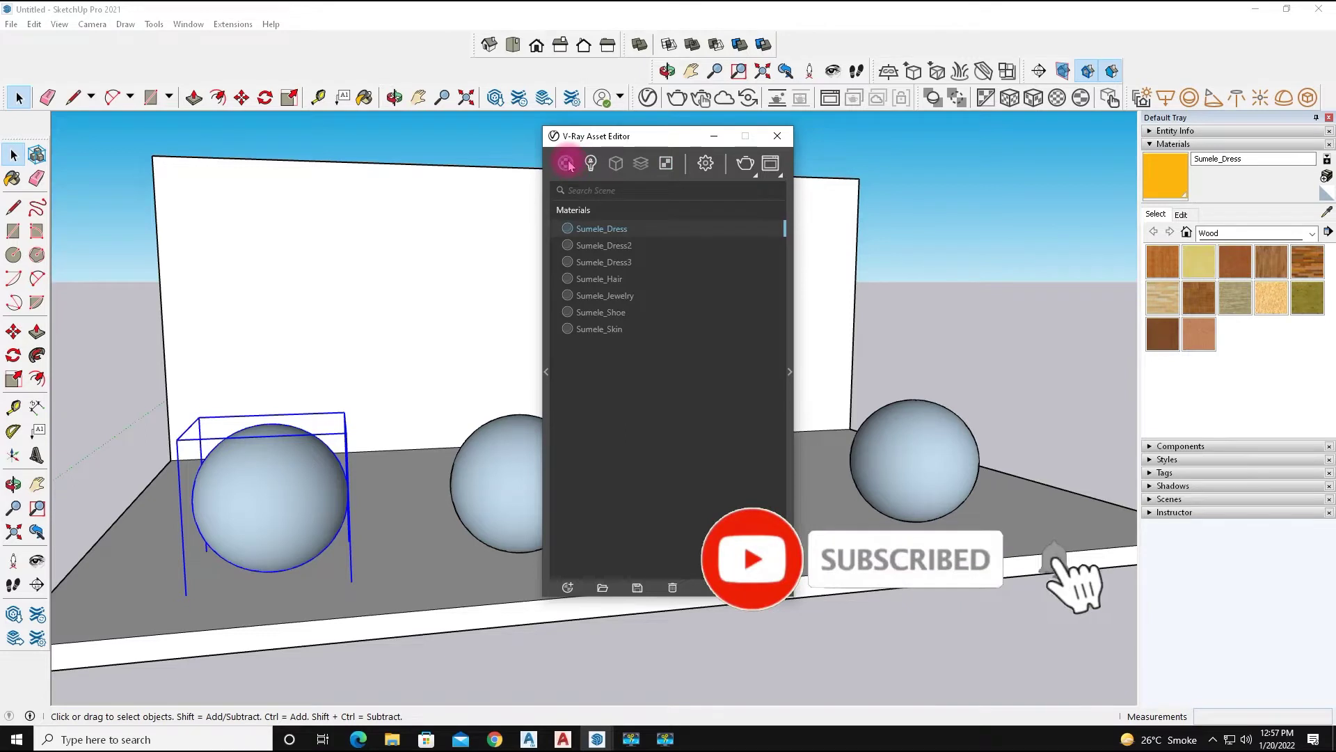
left_click(548, 373)
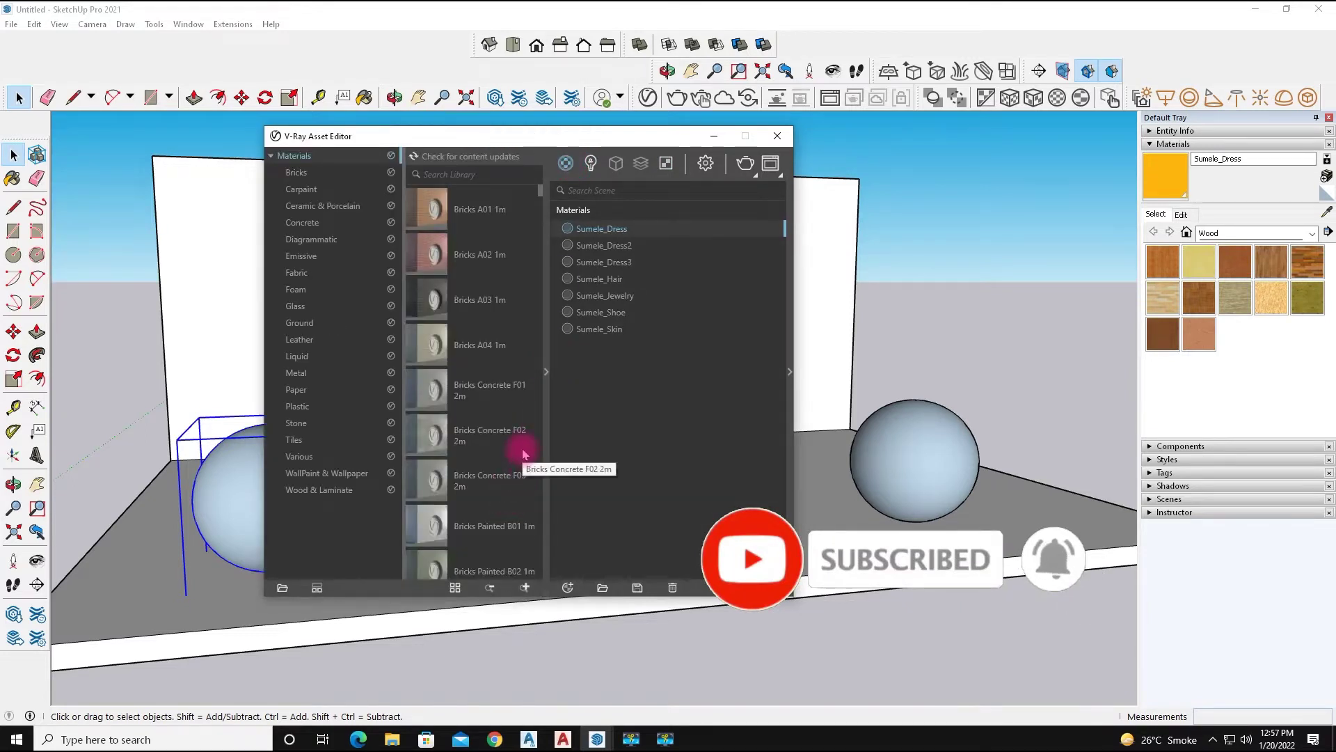
left_click(789, 372)
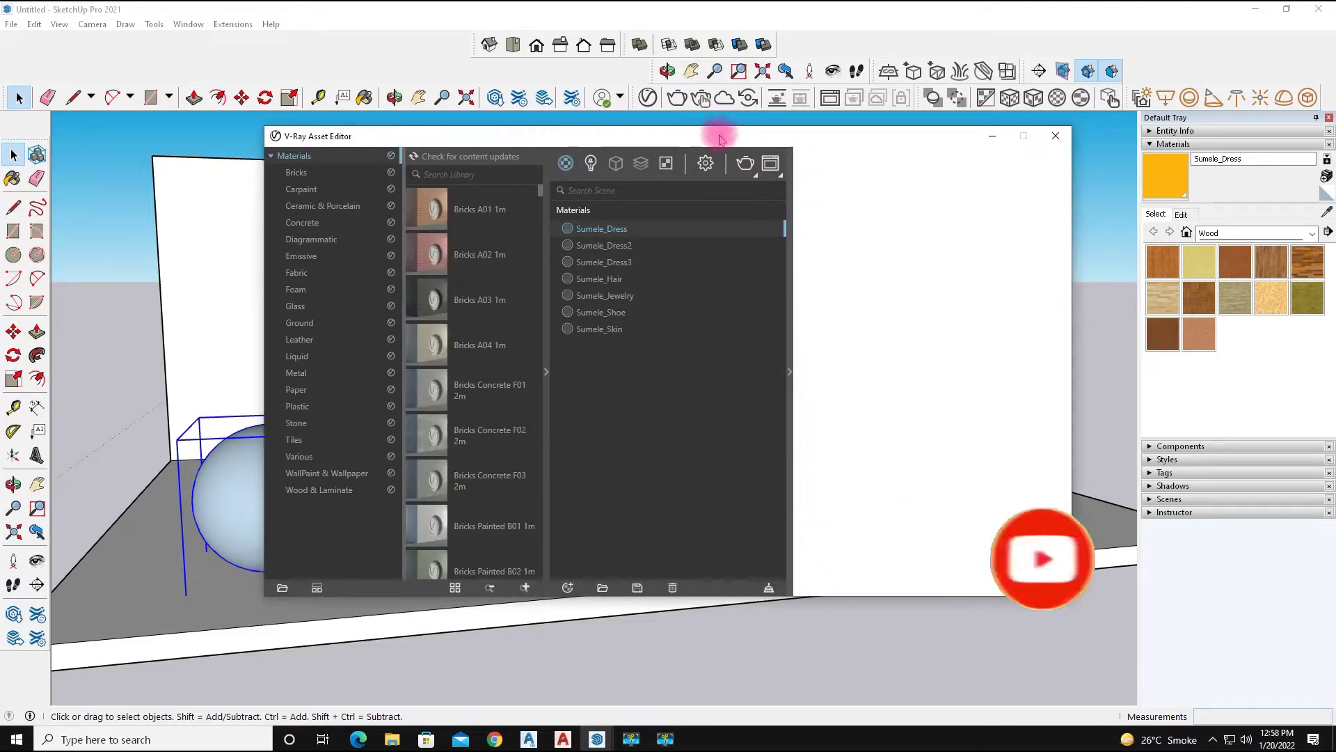
mouse_move(724, 136)
left_mouse_down()
mouse_move(357, 182)
mouse_move(938, 84)
left_mouse_up()
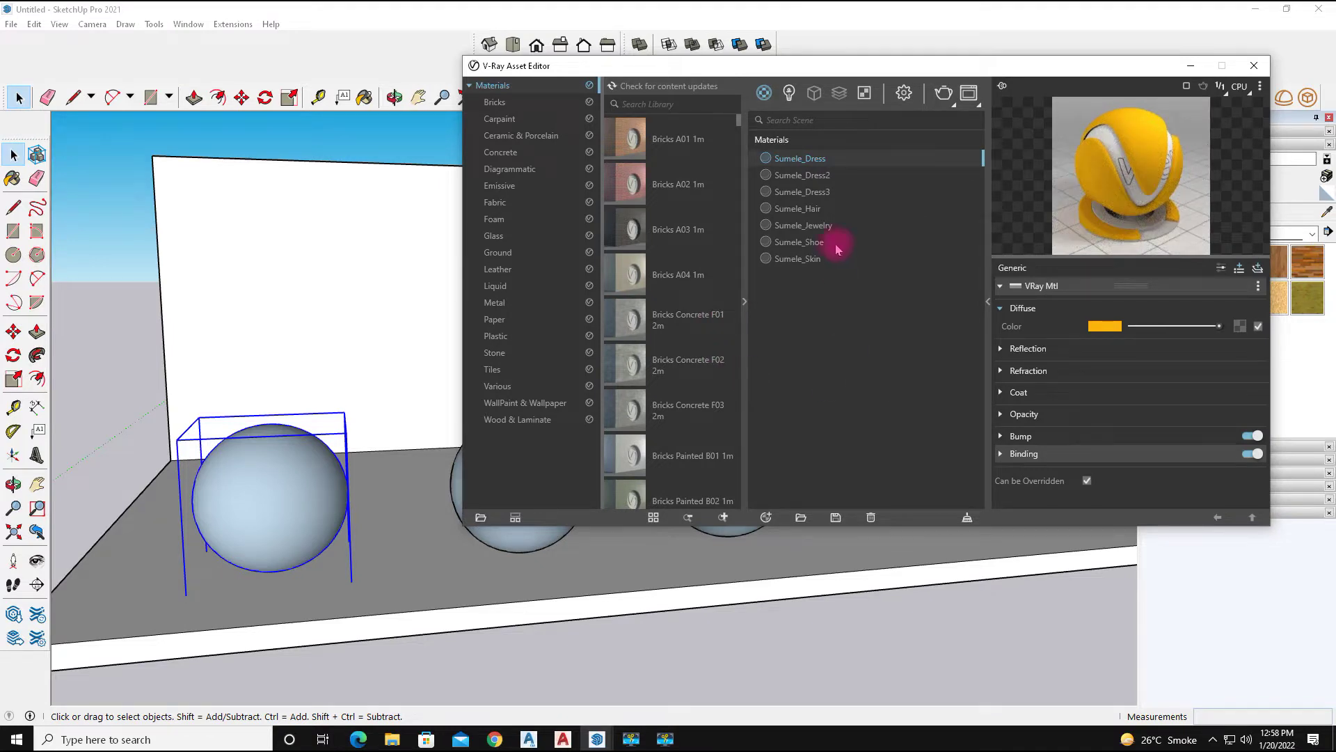
Inspect the Sumele_Hair and Sumele_Skin scene materials
left_click(804, 180)
left_click(799, 208)
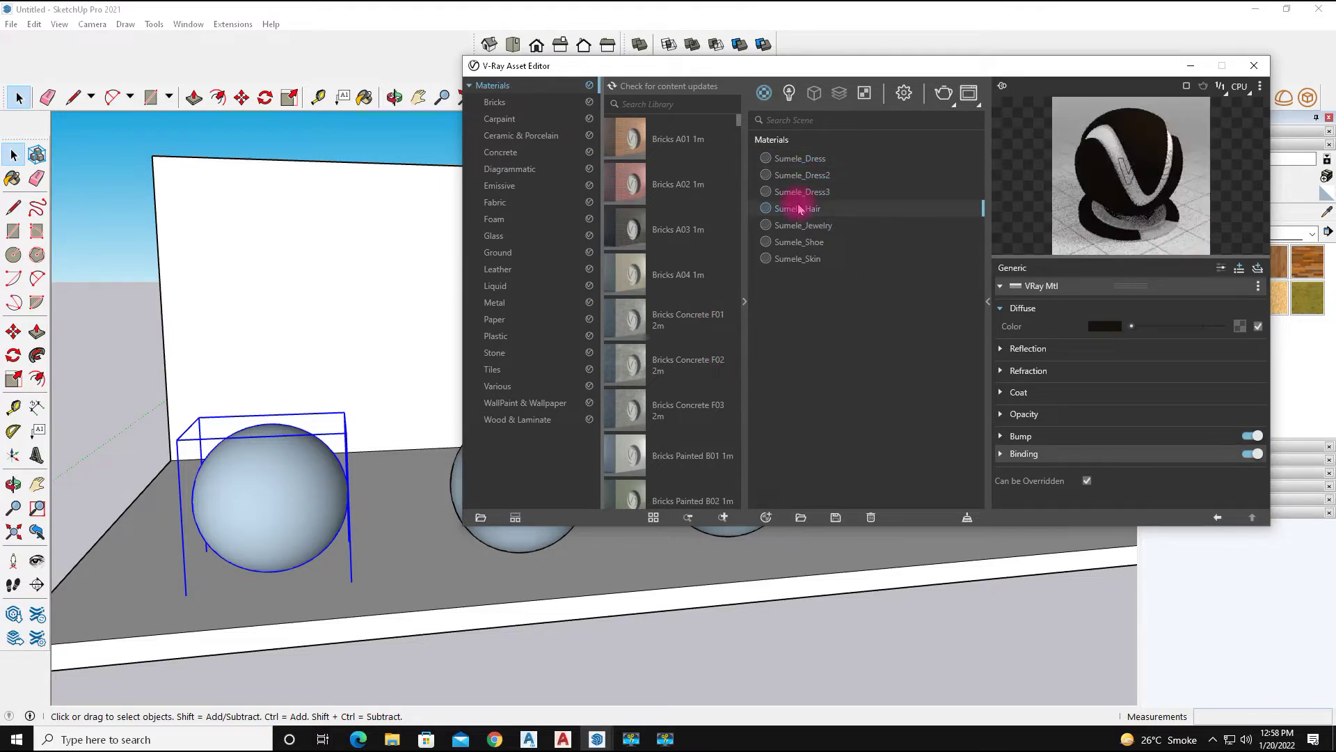
left_click(790, 226)
left_click(799, 261)
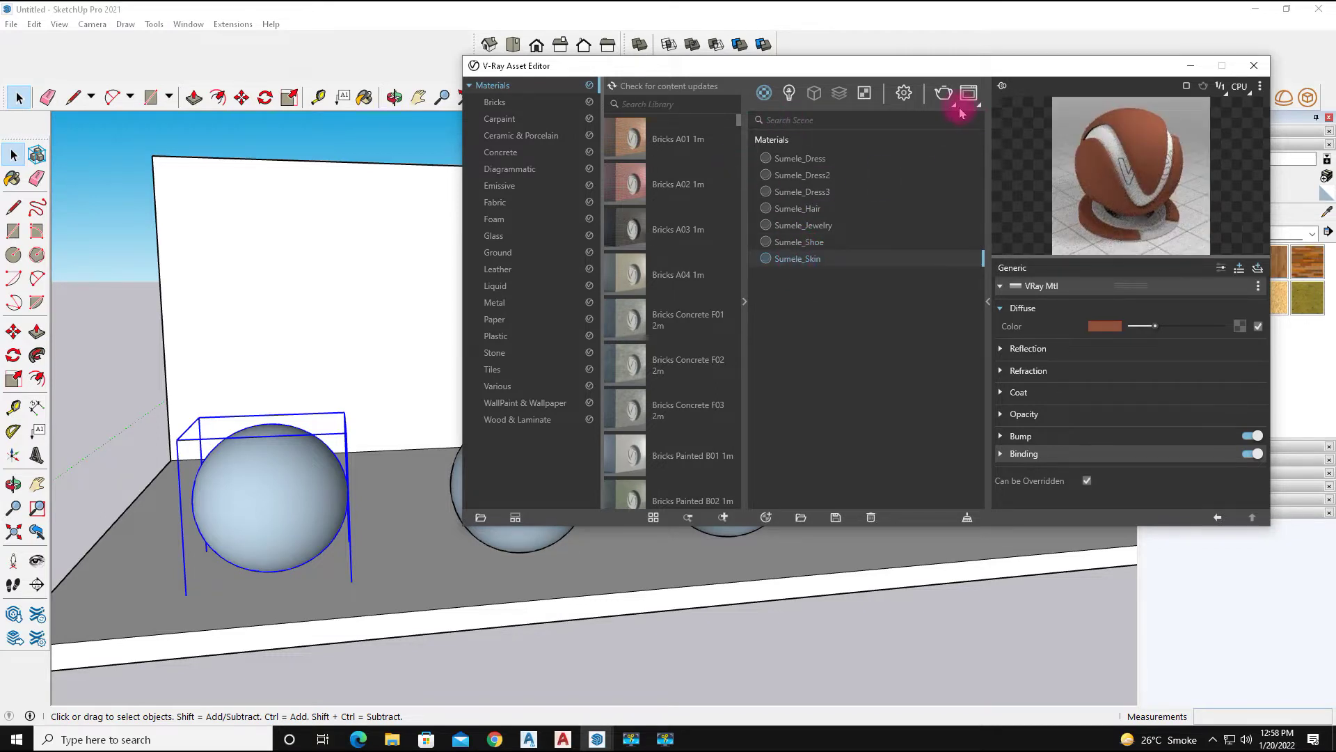
Try the Create Asset list, purge unused assets, and enlarge library thumbnails
left_click(766, 519)
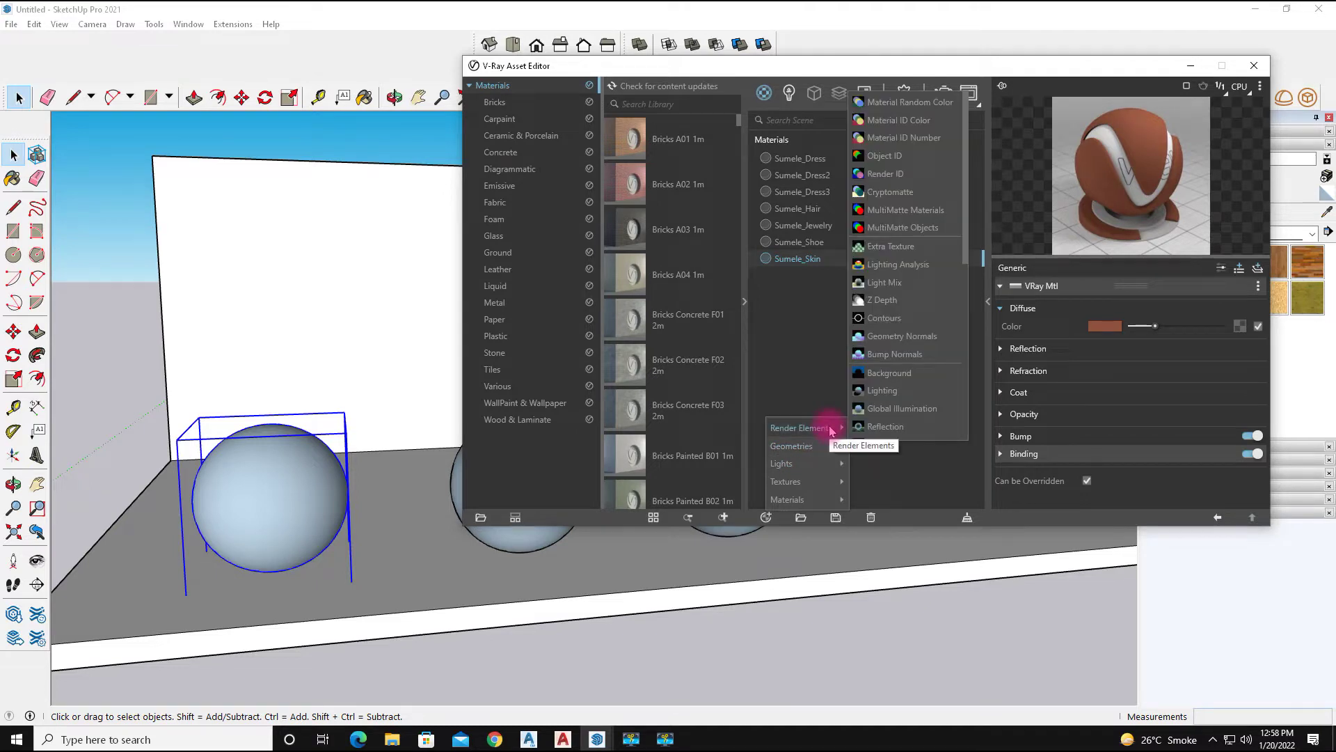
mouse_move(793, 499)
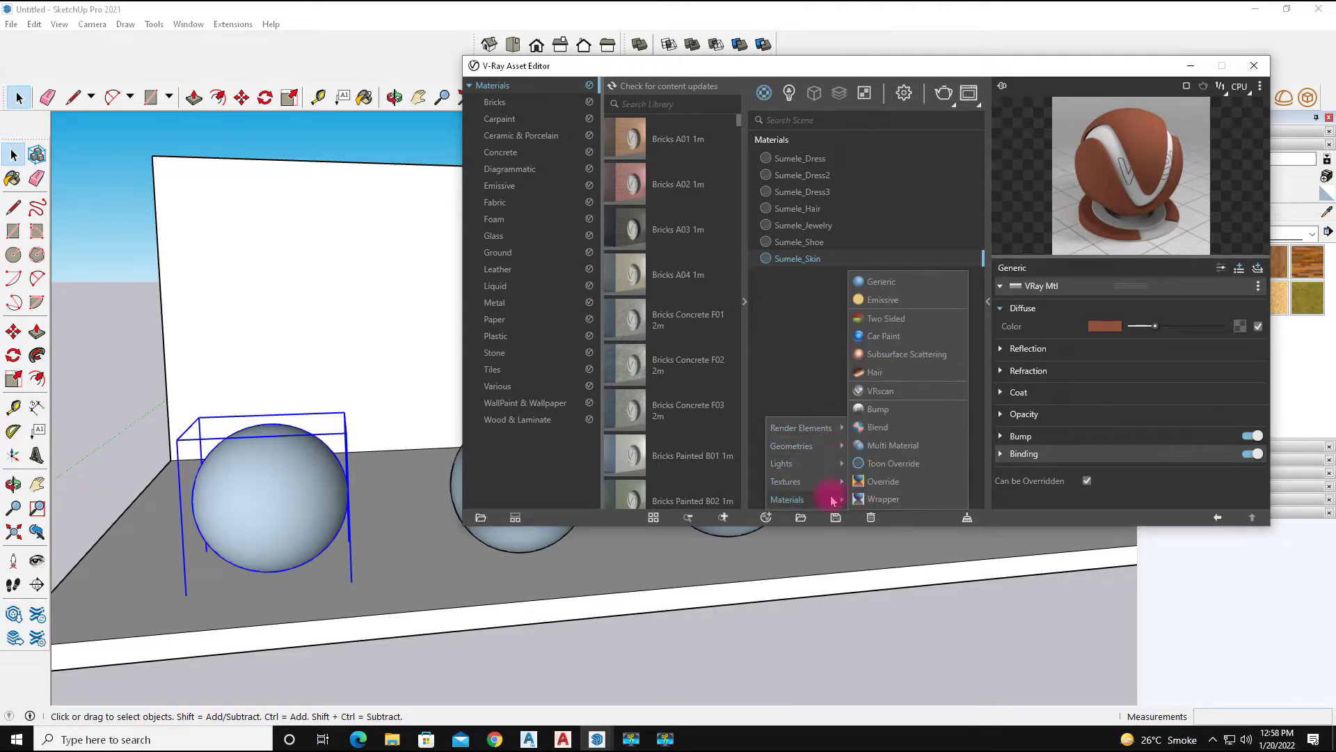
left_click(912, 524)
left_click(969, 518)
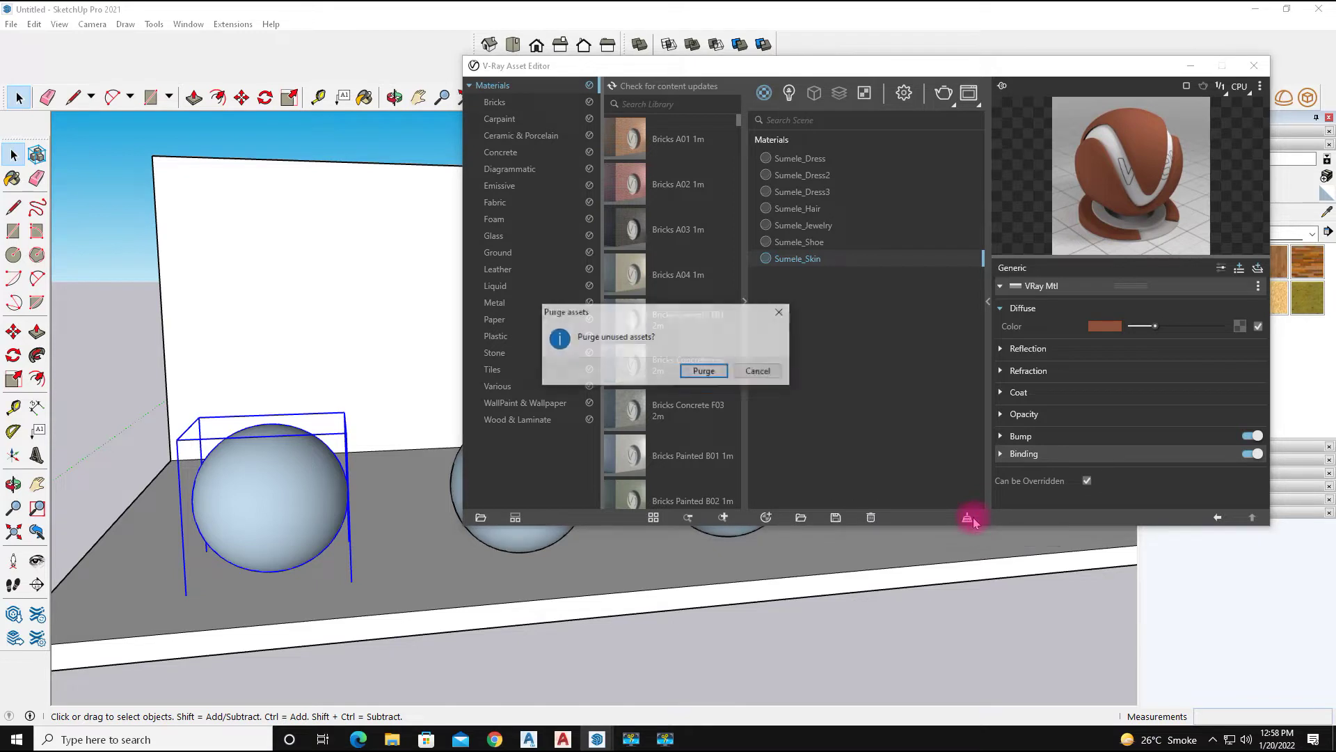
left_click(705, 371)
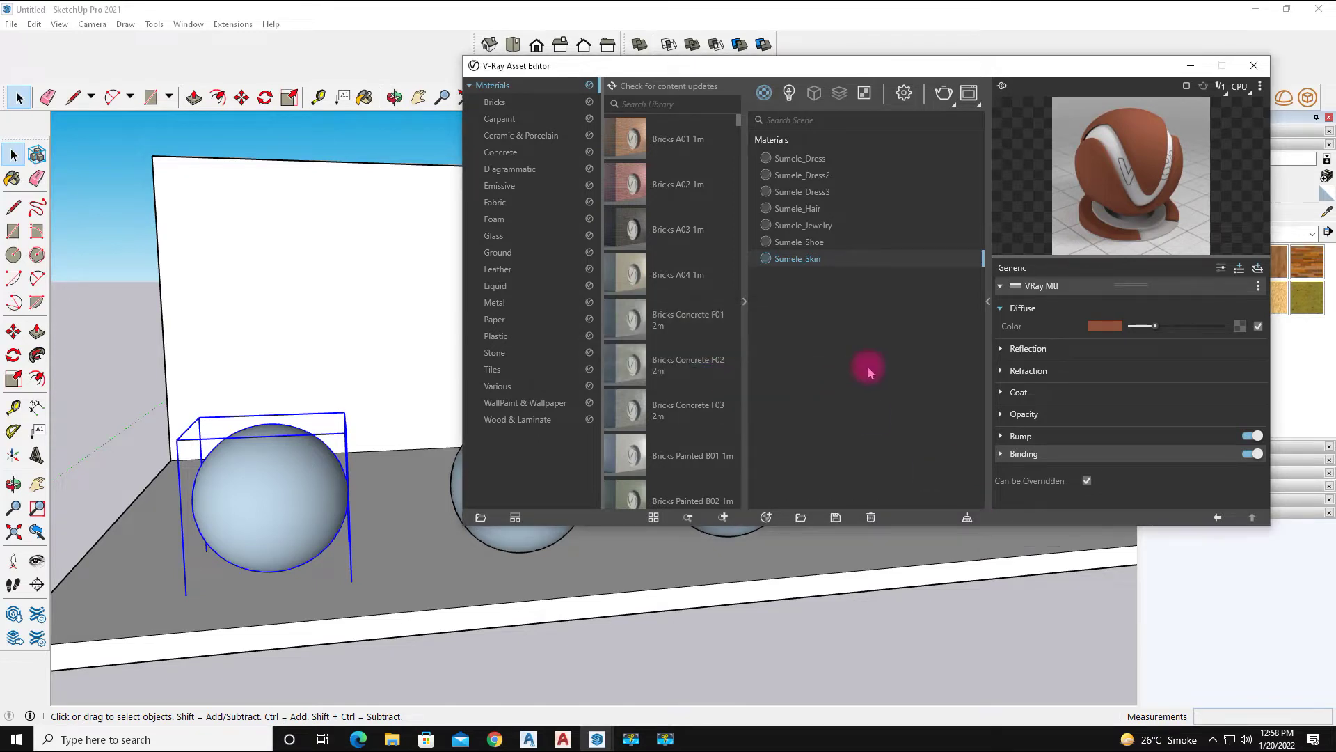
left_click(723, 520)
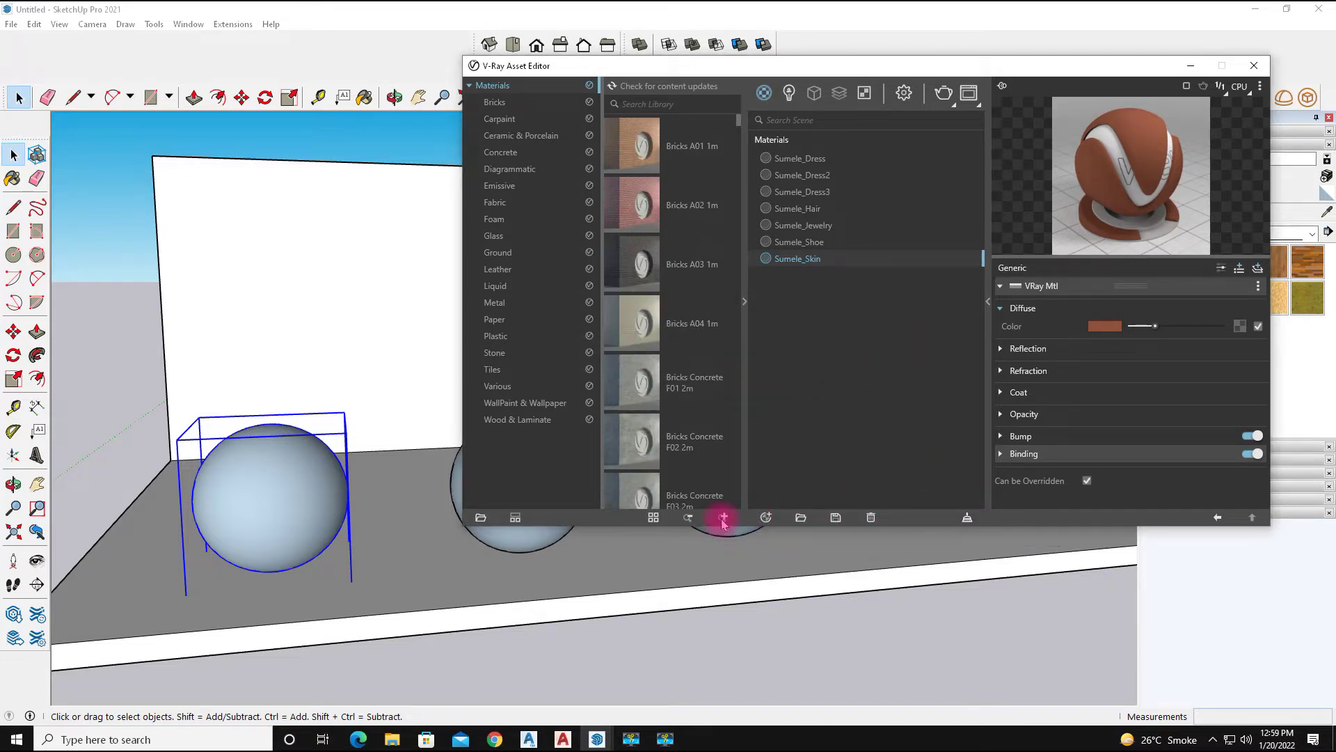
Browse Leather, Metal, Paper, Plastic and Stone to Tiles, then select the slab's ground face
left_click(497, 269)
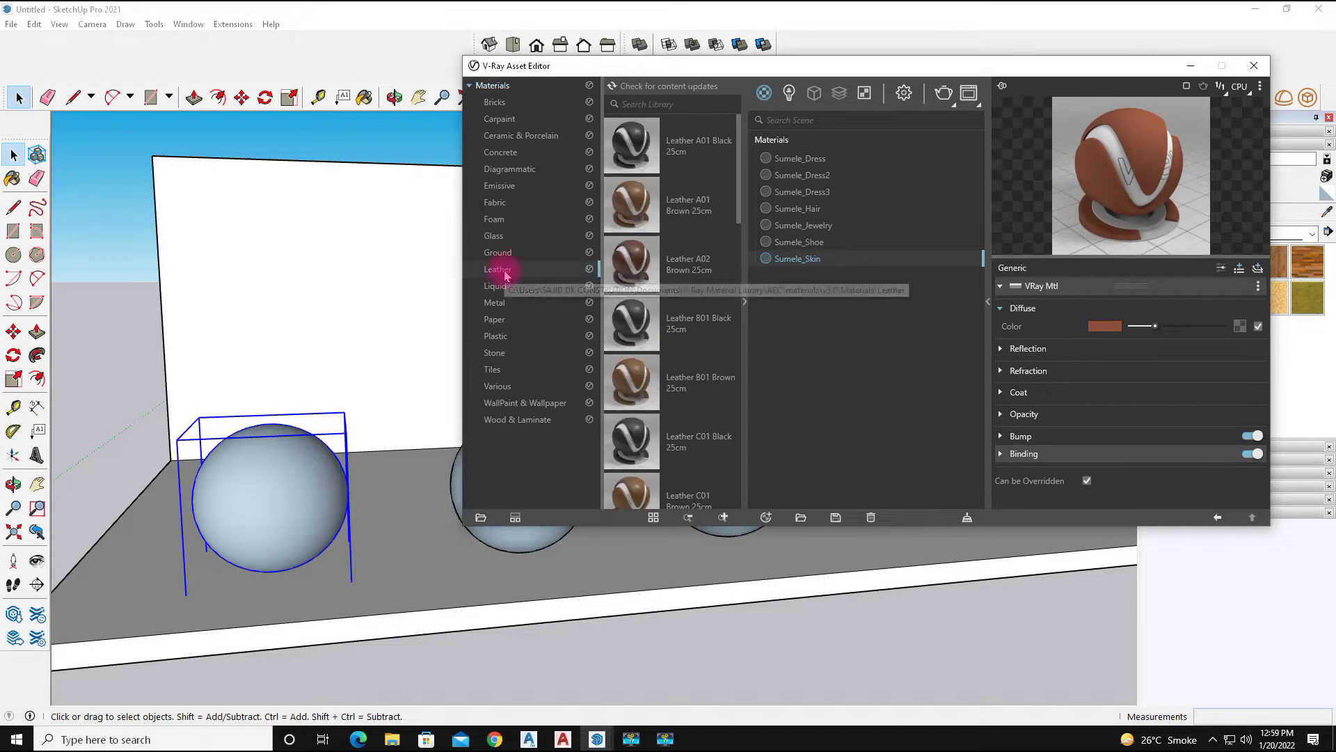
left_click(506, 304)
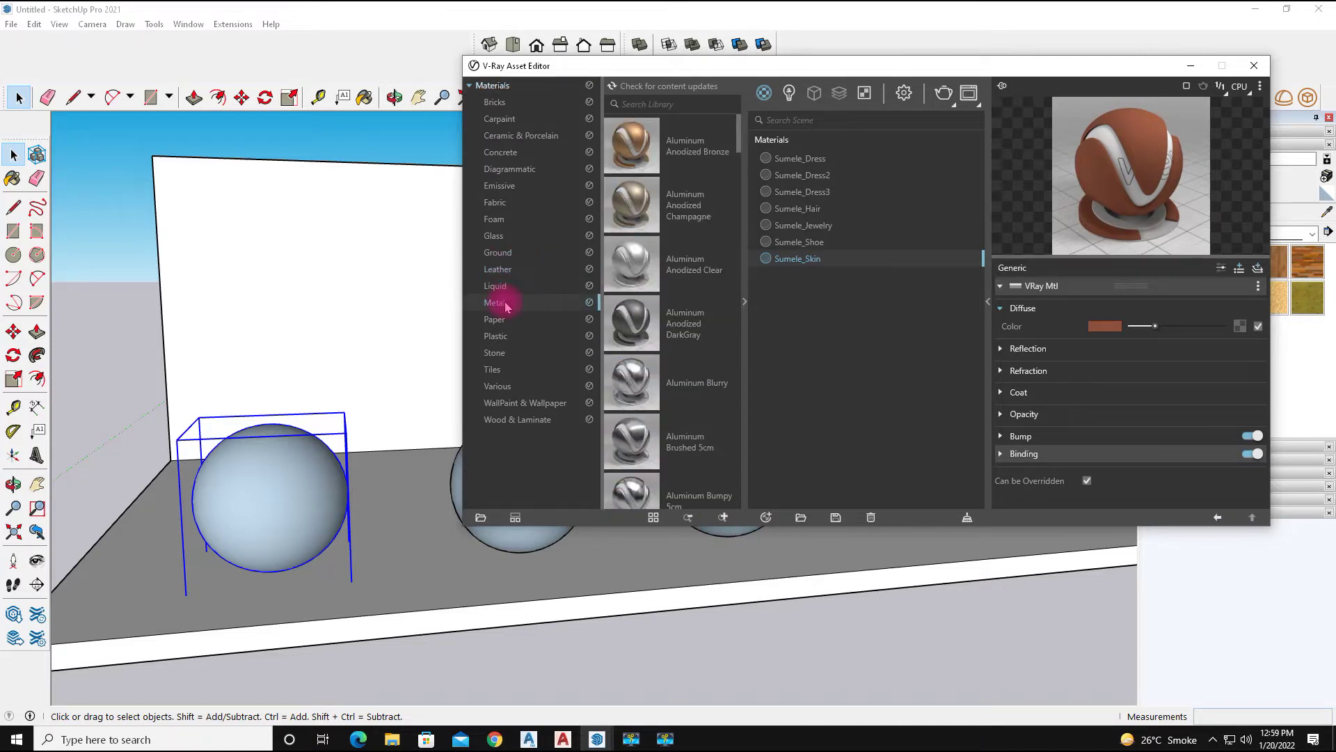
left_click(502, 321)
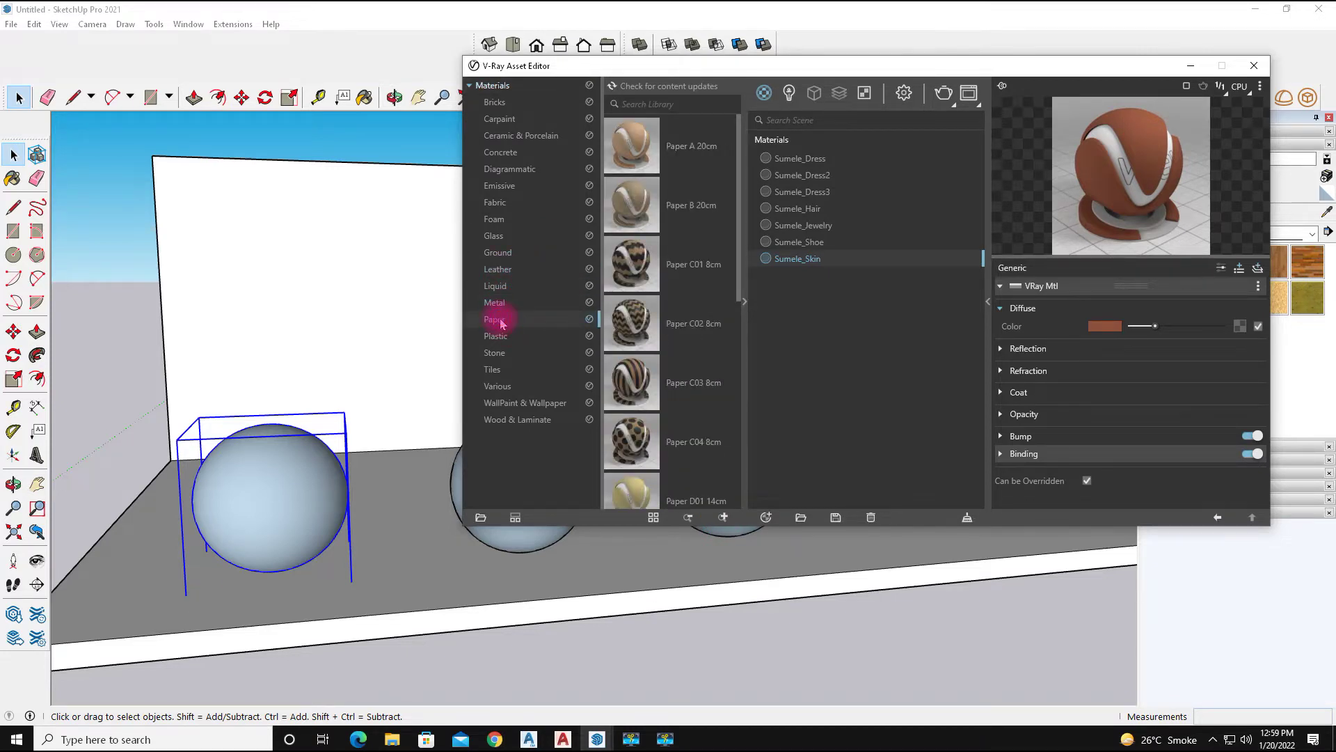
left_click(506, 340)
left_click(508, 356)
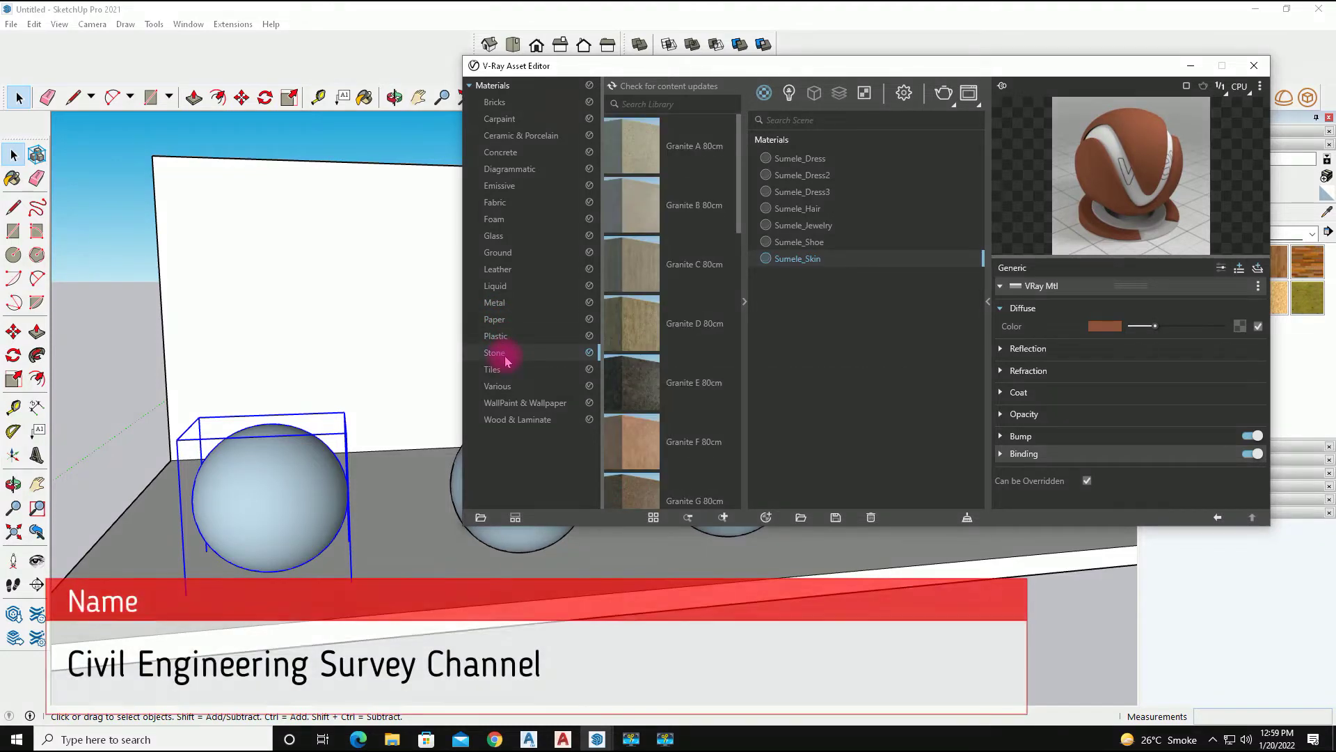
left_click(512, 374)
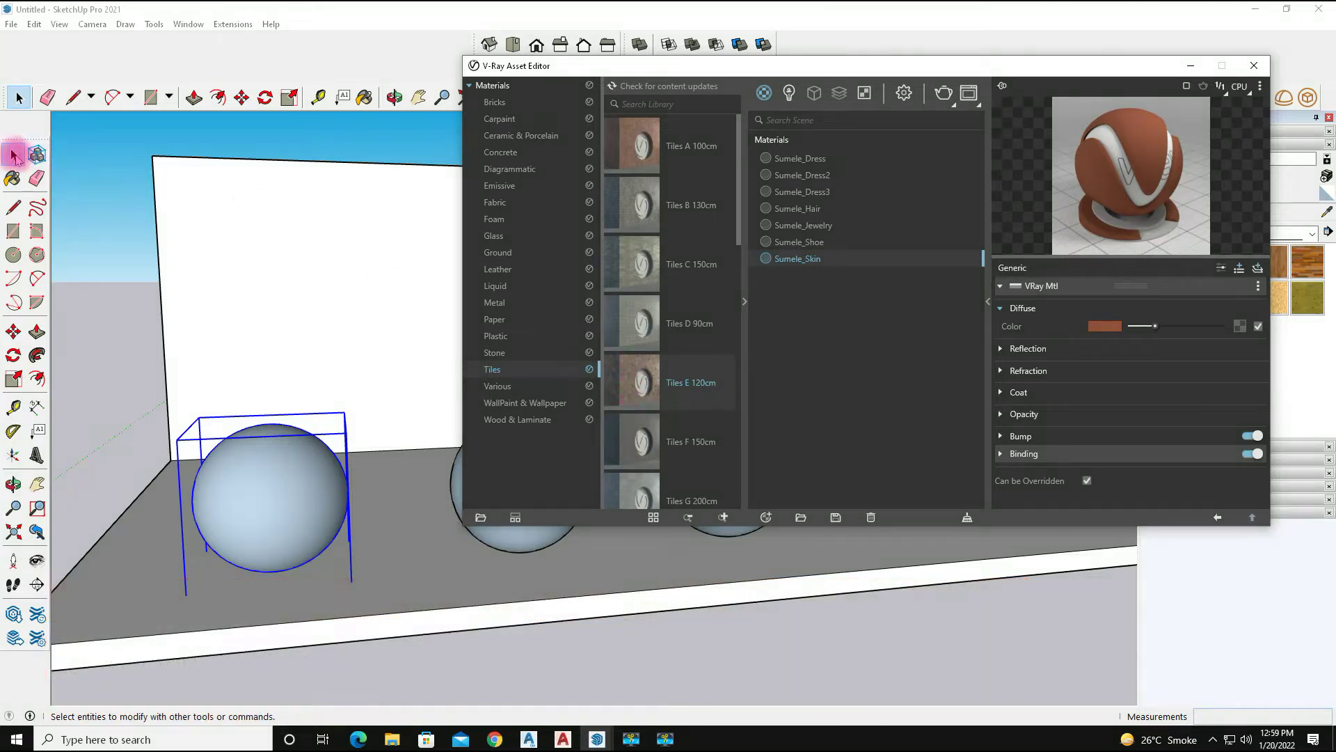
left_click(284, 224)
left_click(213, 574)
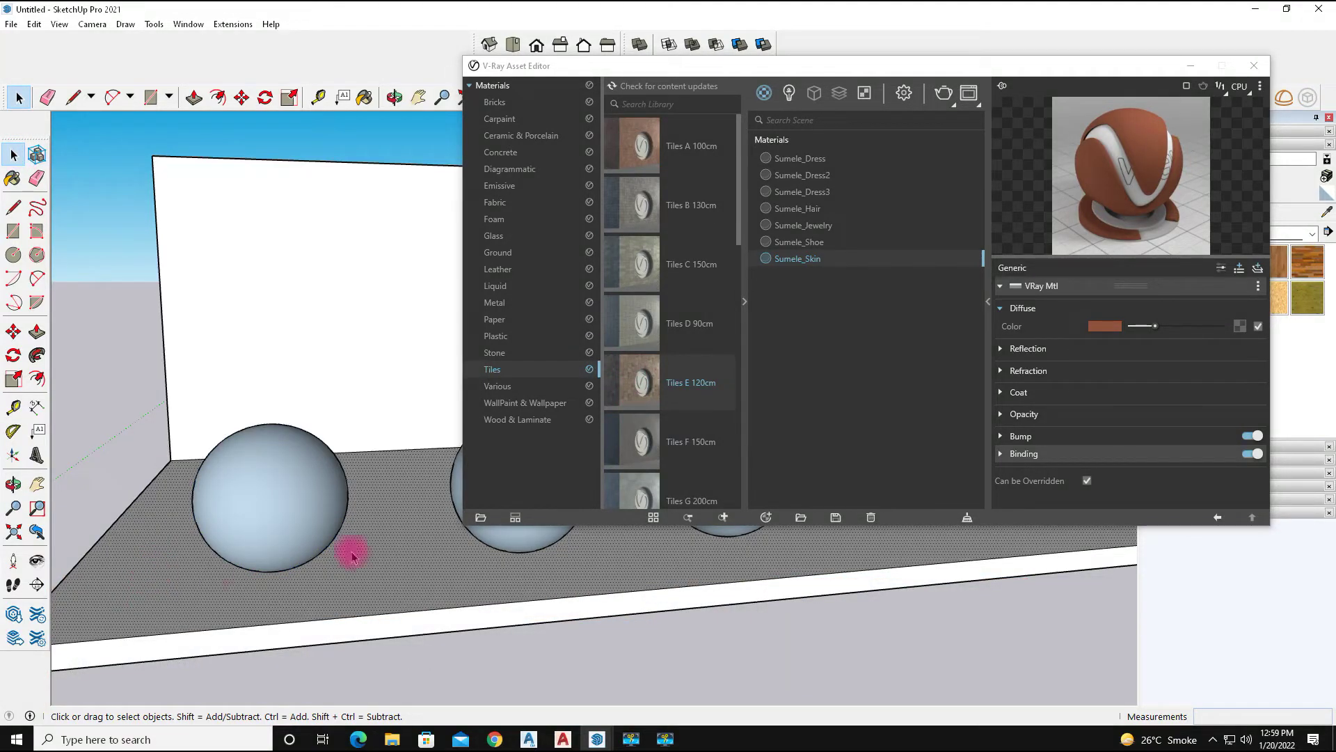
Apply Tiles E 120cm to the ground slab's top face
left_click_drag(624, 388, 391, 597)
right_click(613, 400)
left_click(680, 419)
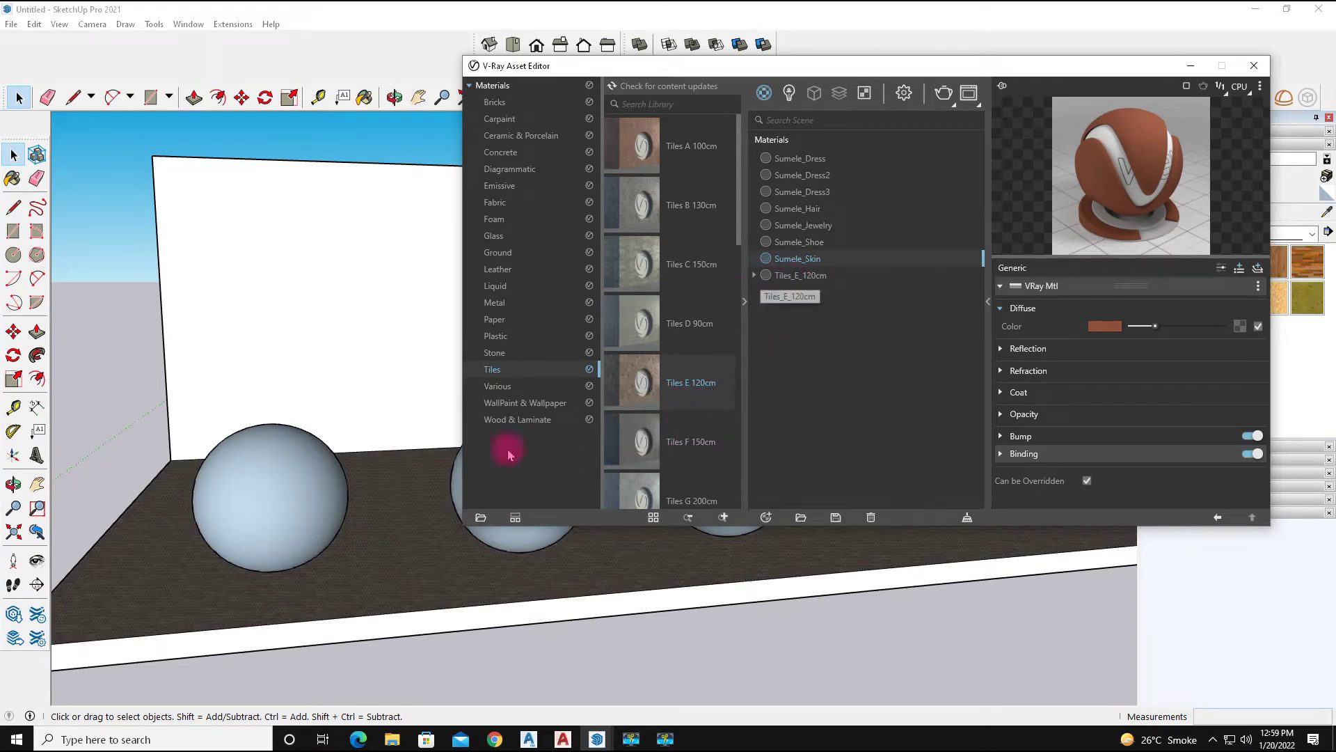
Apply the Tiles_E_120cm scene material to the slab's side face
scroll(364, 576, "up", 3)
scroll(329, 395, "up", 5)
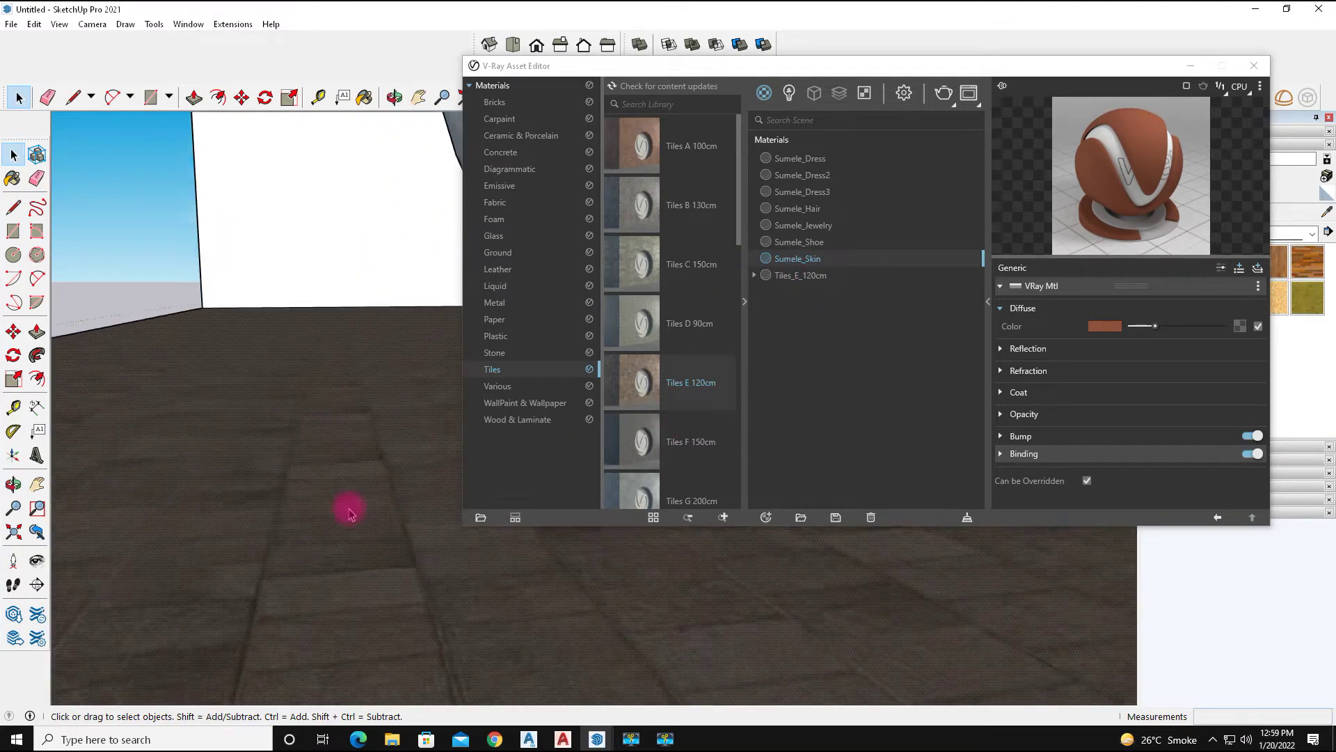
scroll(352, 501, "down", 5)
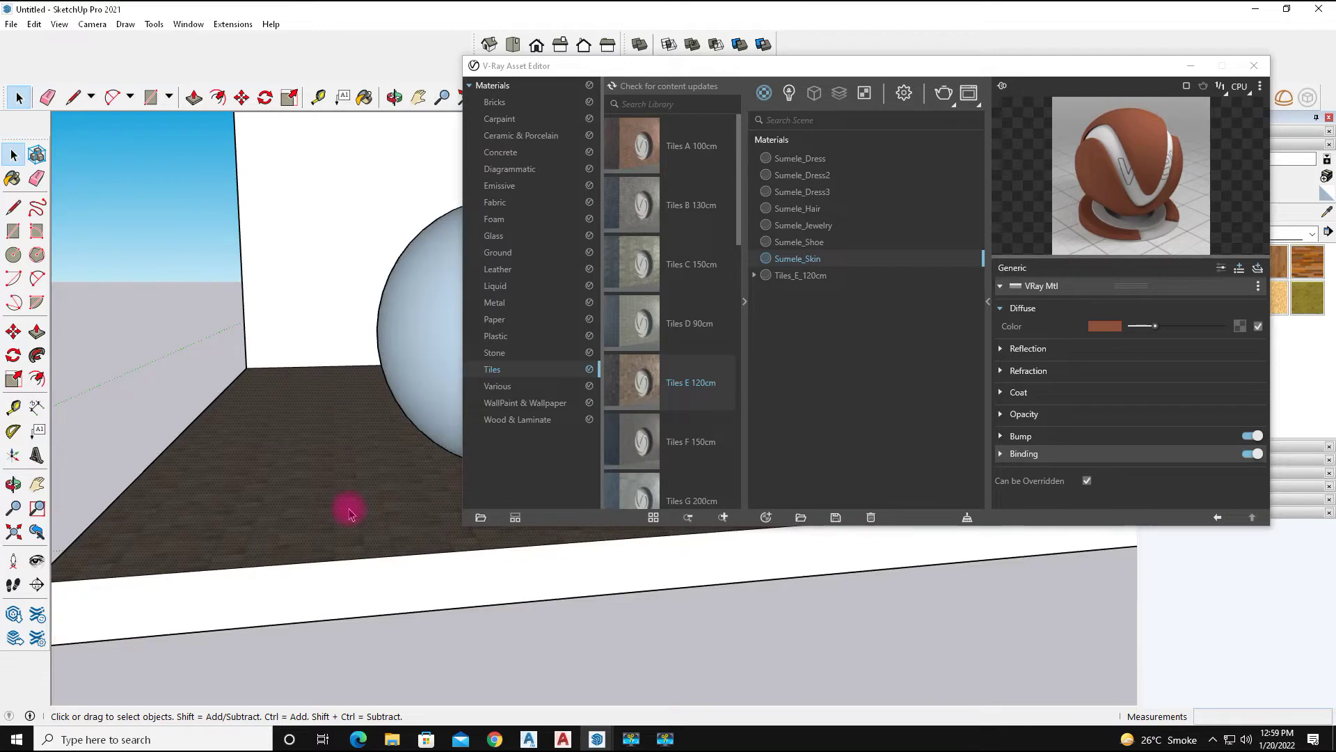
left_click(802, 275)
right_click(802, 276)
left_click(852, 309)
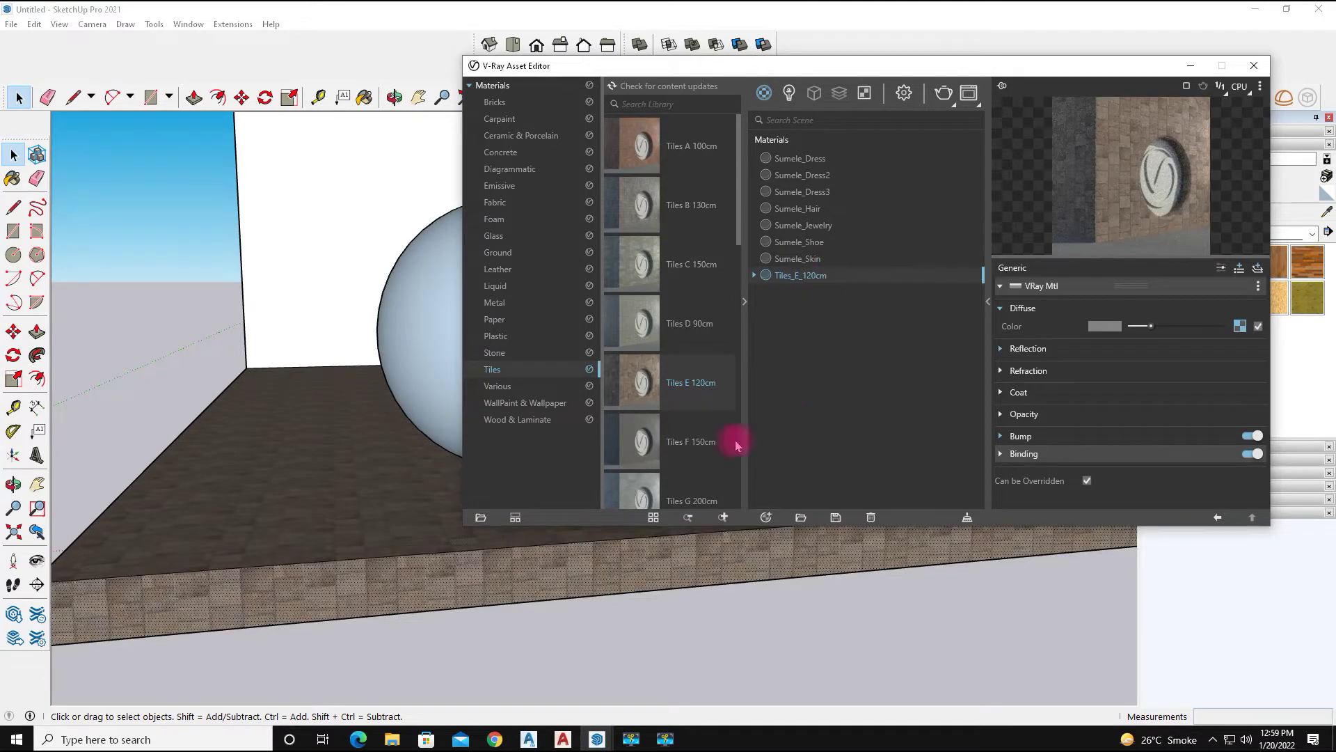
scroll(315, 549, "down", 5)
scroll(286, 536, "down", 2)
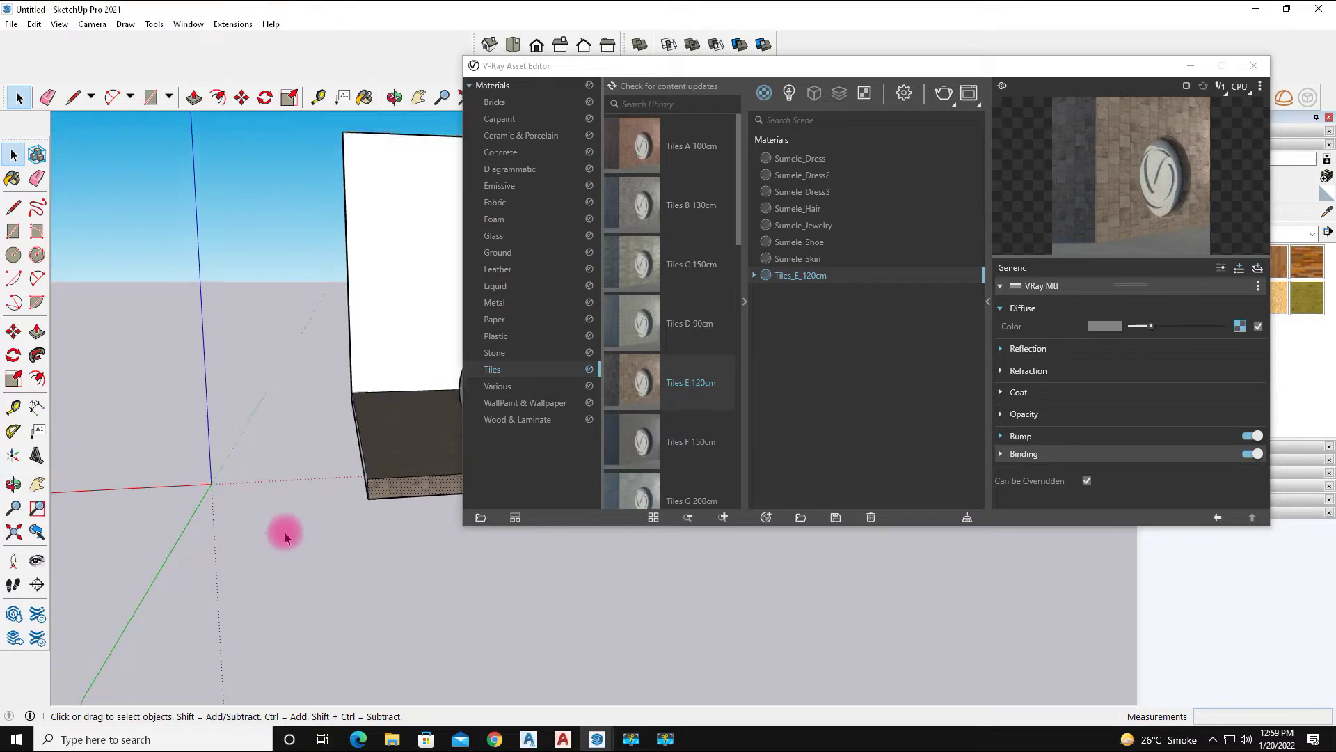
scroll(286, 536, "up", 5)
left_click(497, 202)
Browse the Emissive, Foam and Glass categories, ending in Bricks
left_click(501, 186)
left_click(495, 219)
left_click(495, 236)
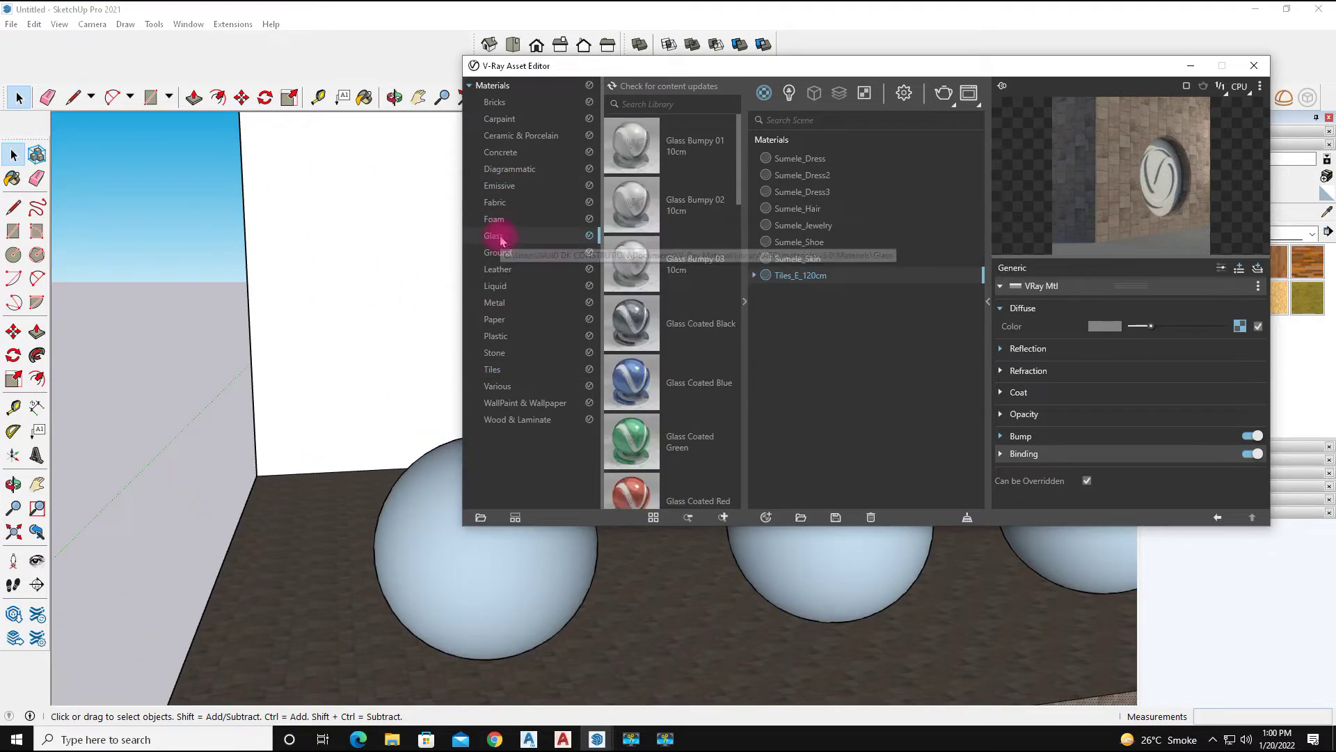
left_click(501, 186)
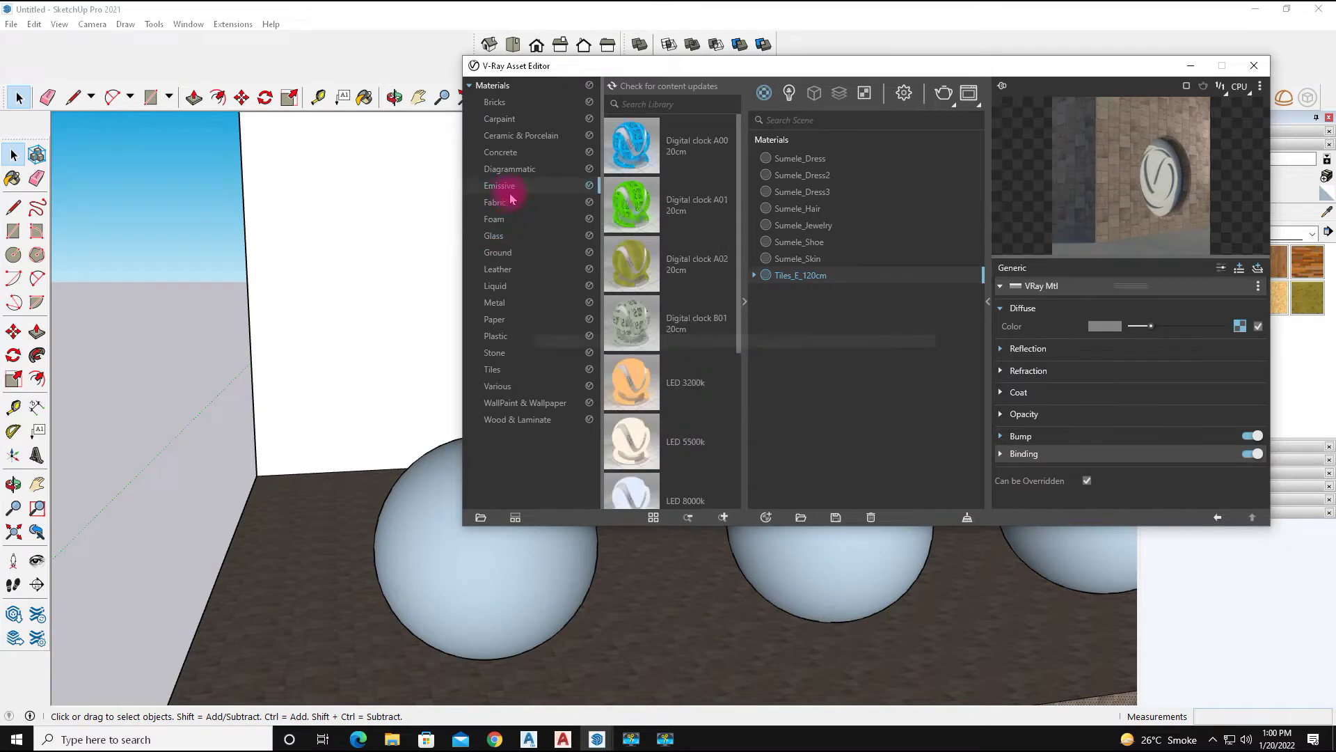
left_click(496, 102)
Apply Bricks A01 1m to the selected back wall and close the asset editor
left_click(373, 264)
right_click(632, 147)
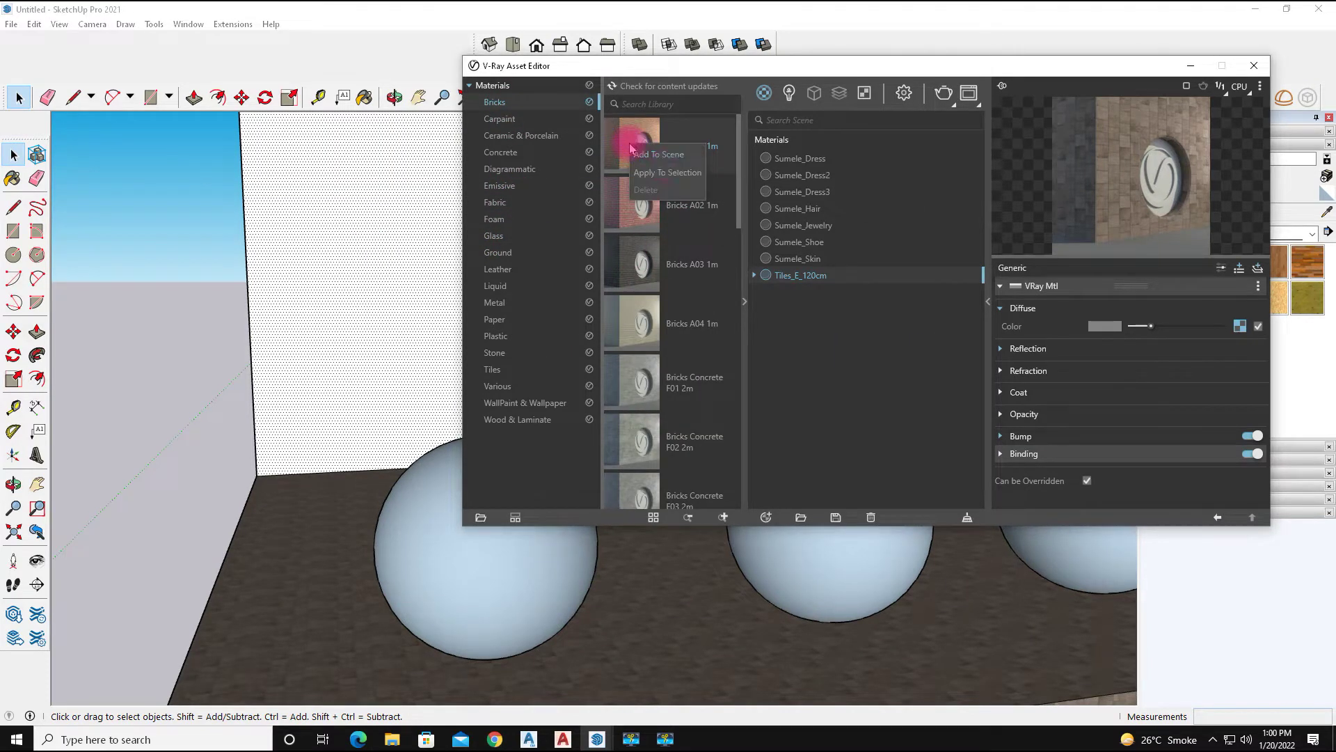
left_click(678, 171)
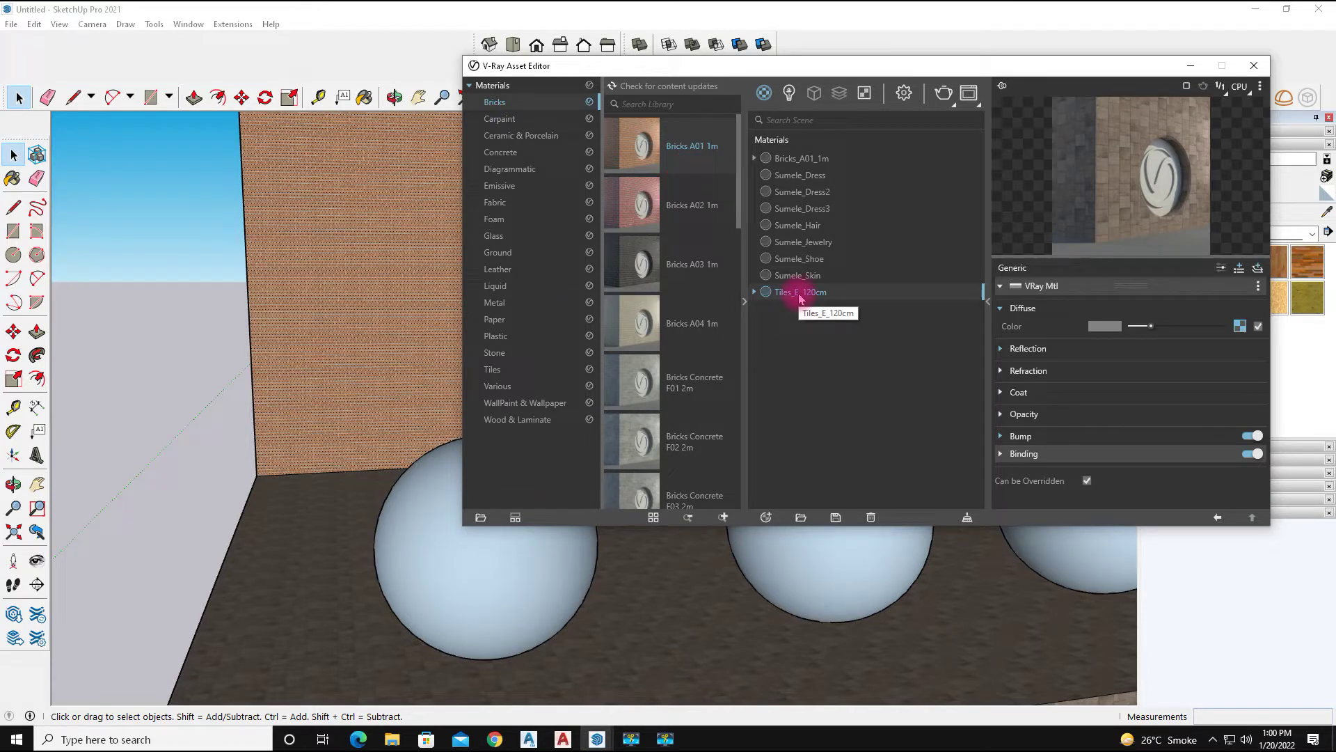
left_click(1191, 66)
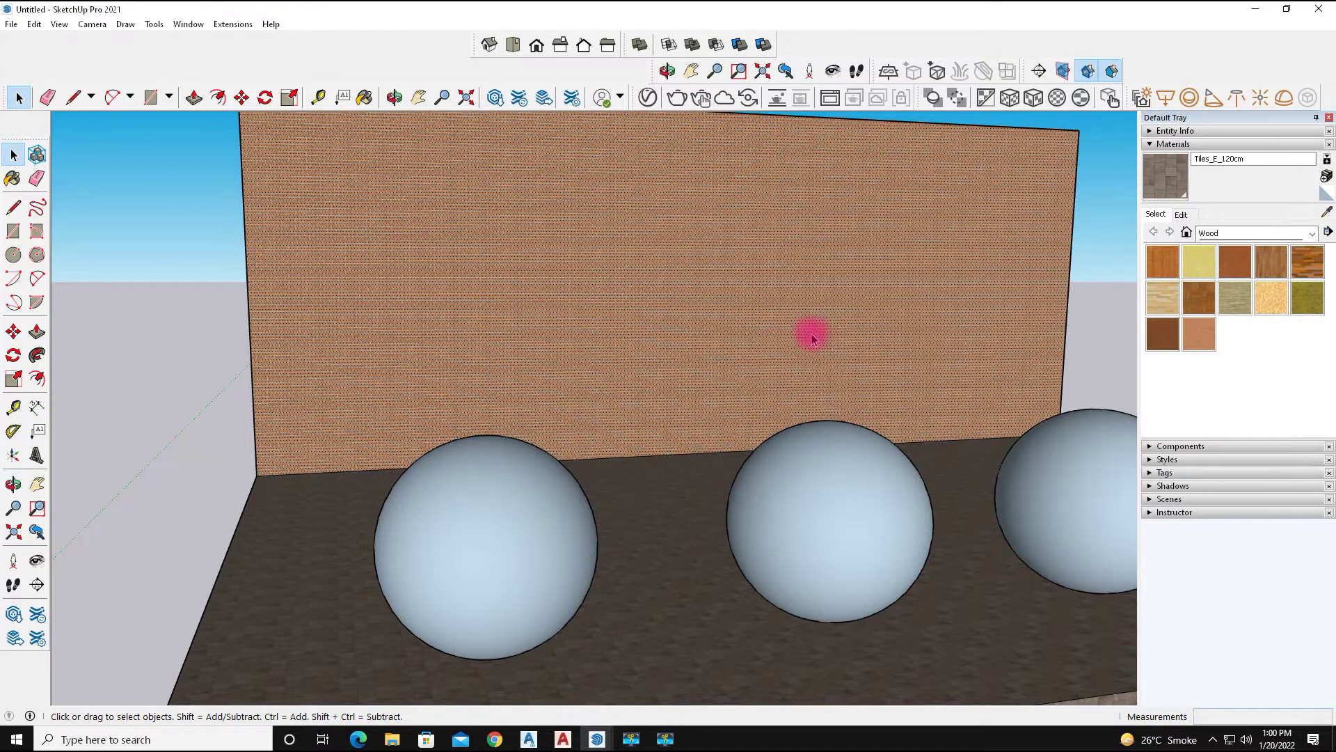
Sample the wall's brick material and set its texture width to 80
left_click(12, 178)
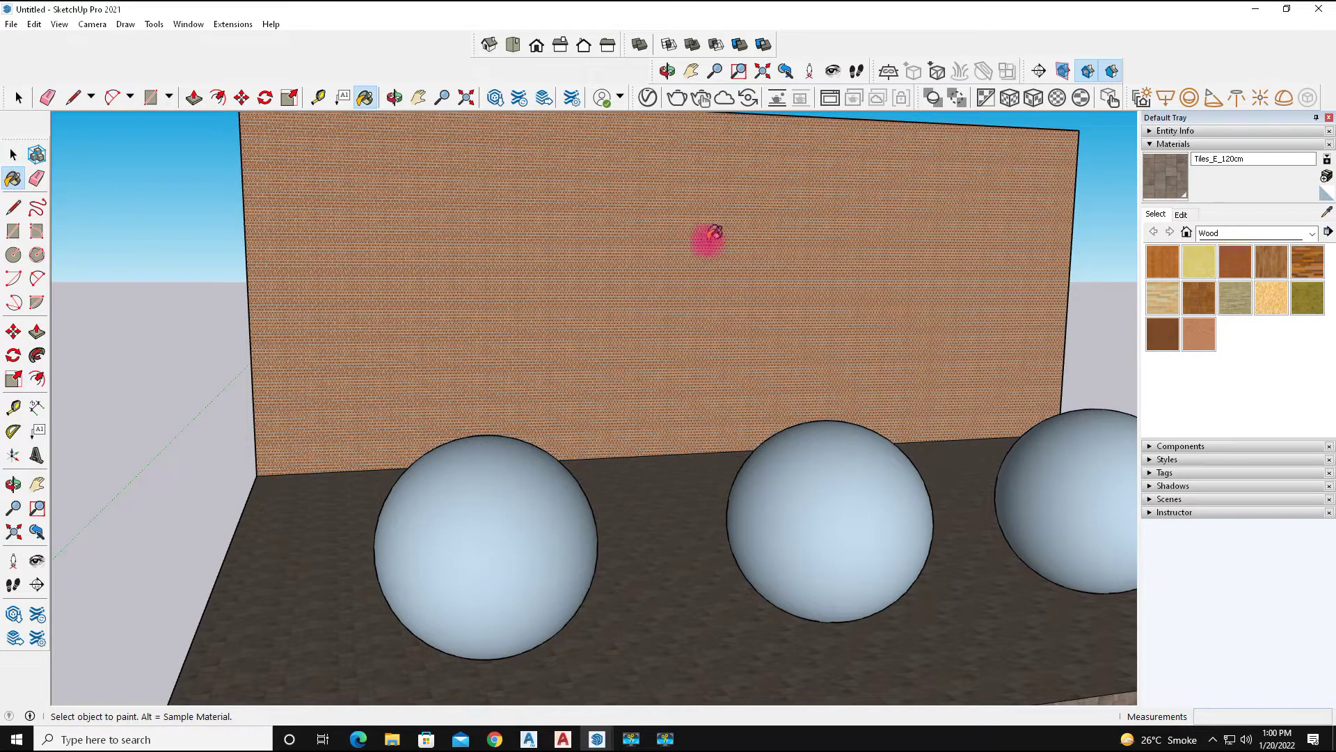
left_click(588, 224, "alt")
left_click(1181, 214)
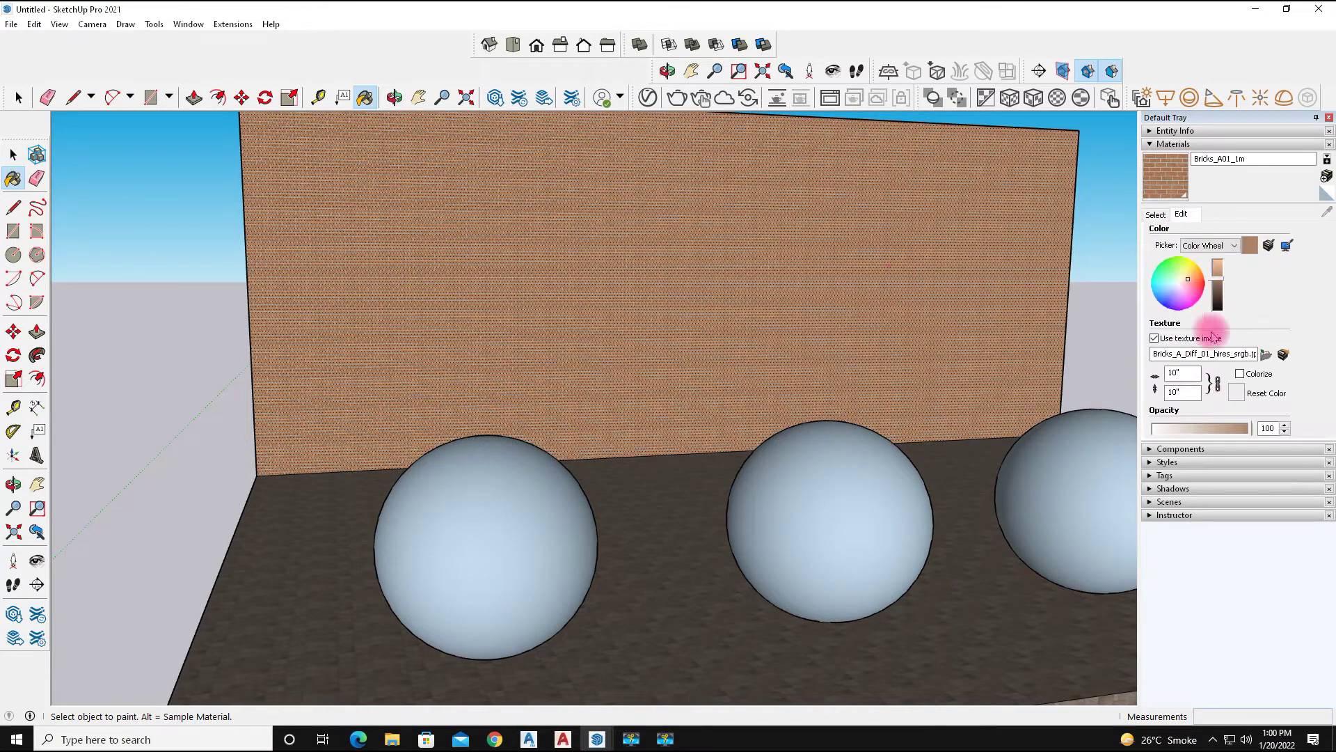
type("80")
key("Return")
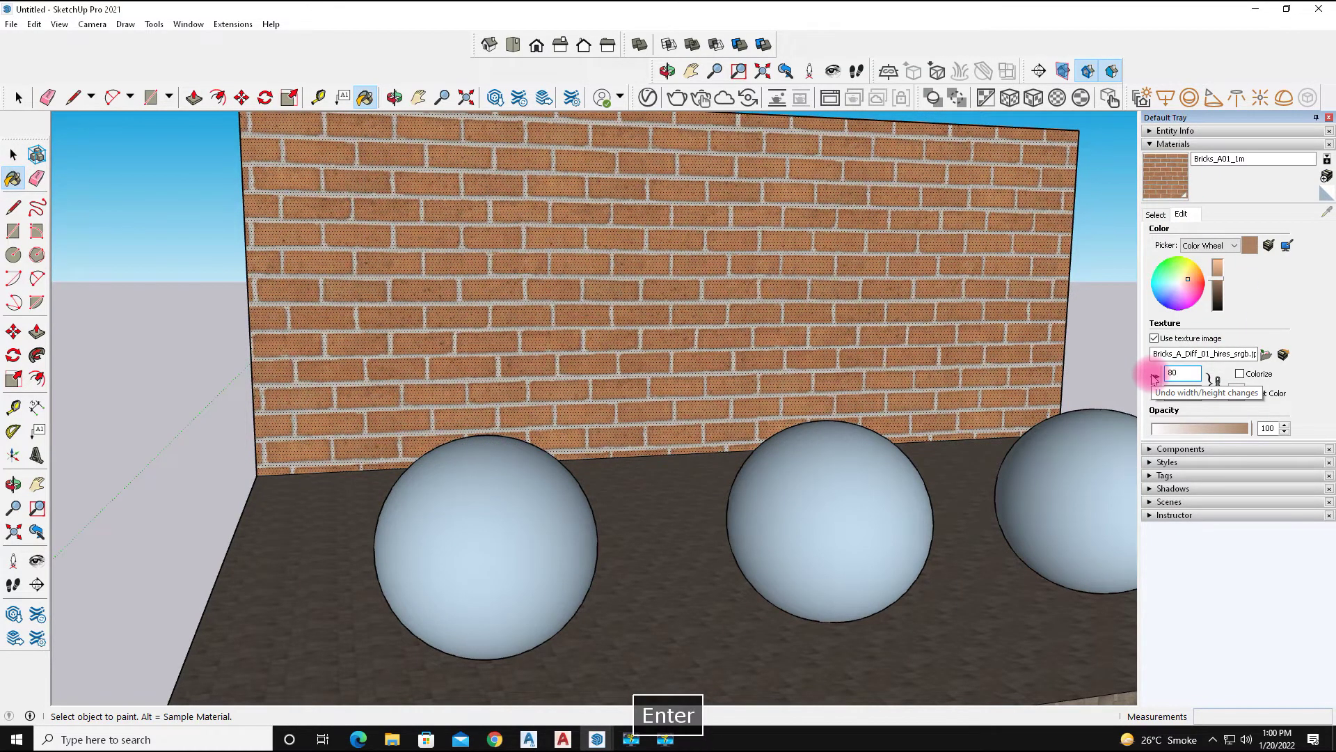
Paint the floor with brick, then undo it to restore the tiles
mouse_move(662, 483)
middle_mouse_down()
mouse_move(988, 527)
mouse_move(686, 536)
mouse_move(949, 537)
mouse_move(972, 513)
mouse_move(538, 448)
mouse_move(728, 525)
mouse_move(604, 542)
middle_mouse_up()
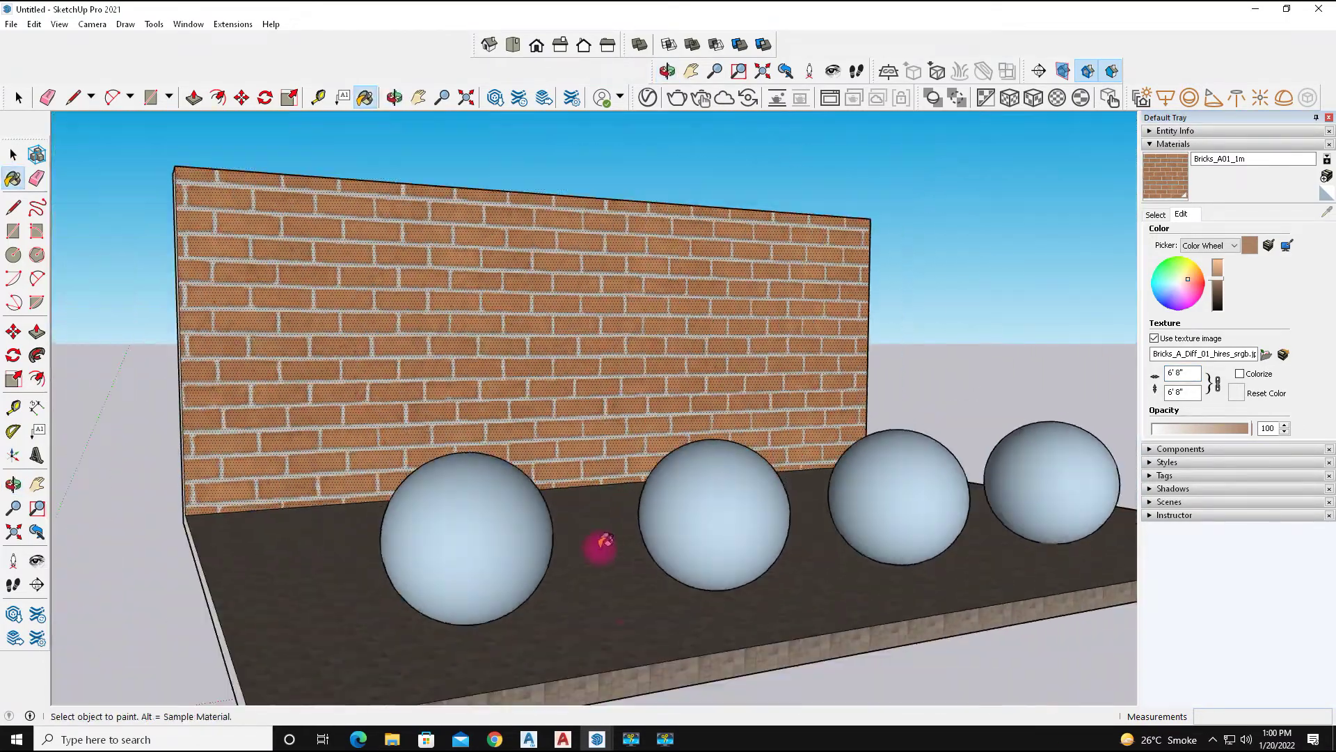
left_click(630, 635, "ctrl")
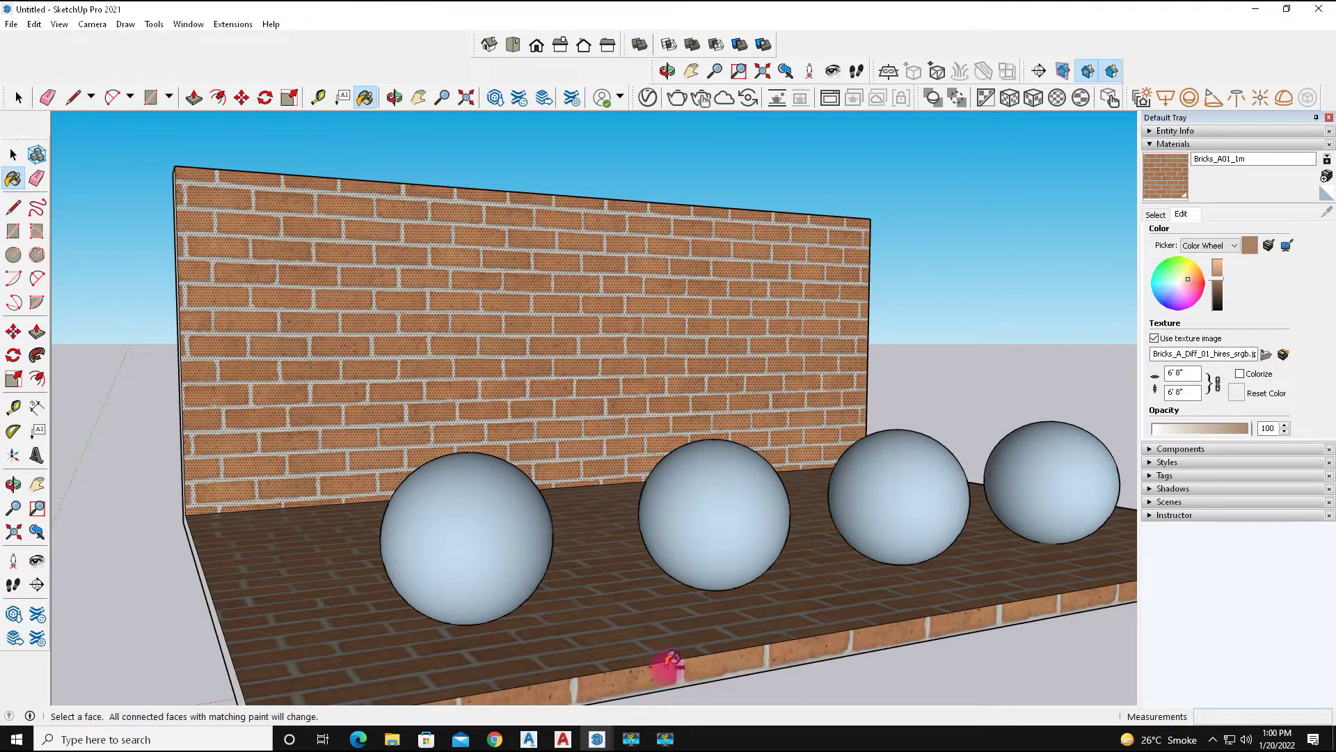
key("ctrl+z")
Set the floor's Tiles_E_120cm texture width to 50 for 4'2" tiles and render
left_click(641, 633, "alt")
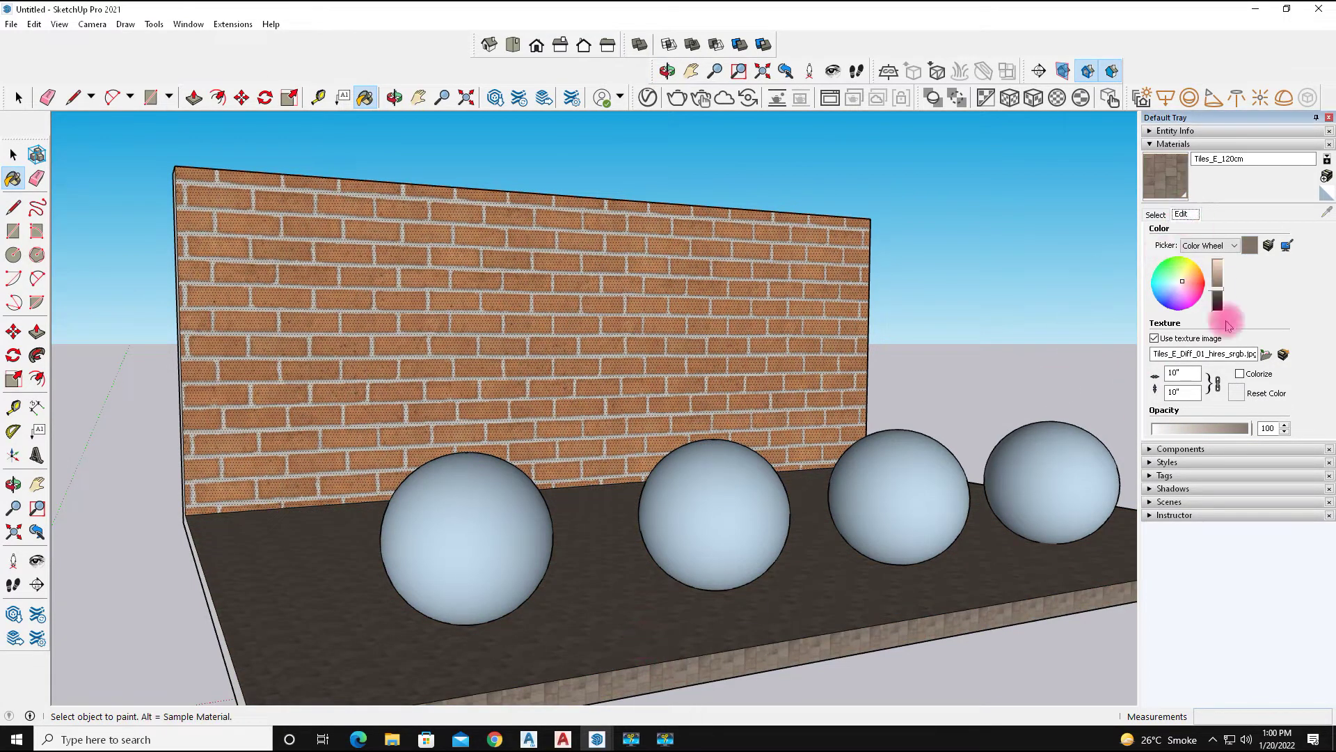
left_click(1179, 373)
type("50")
key("Return")
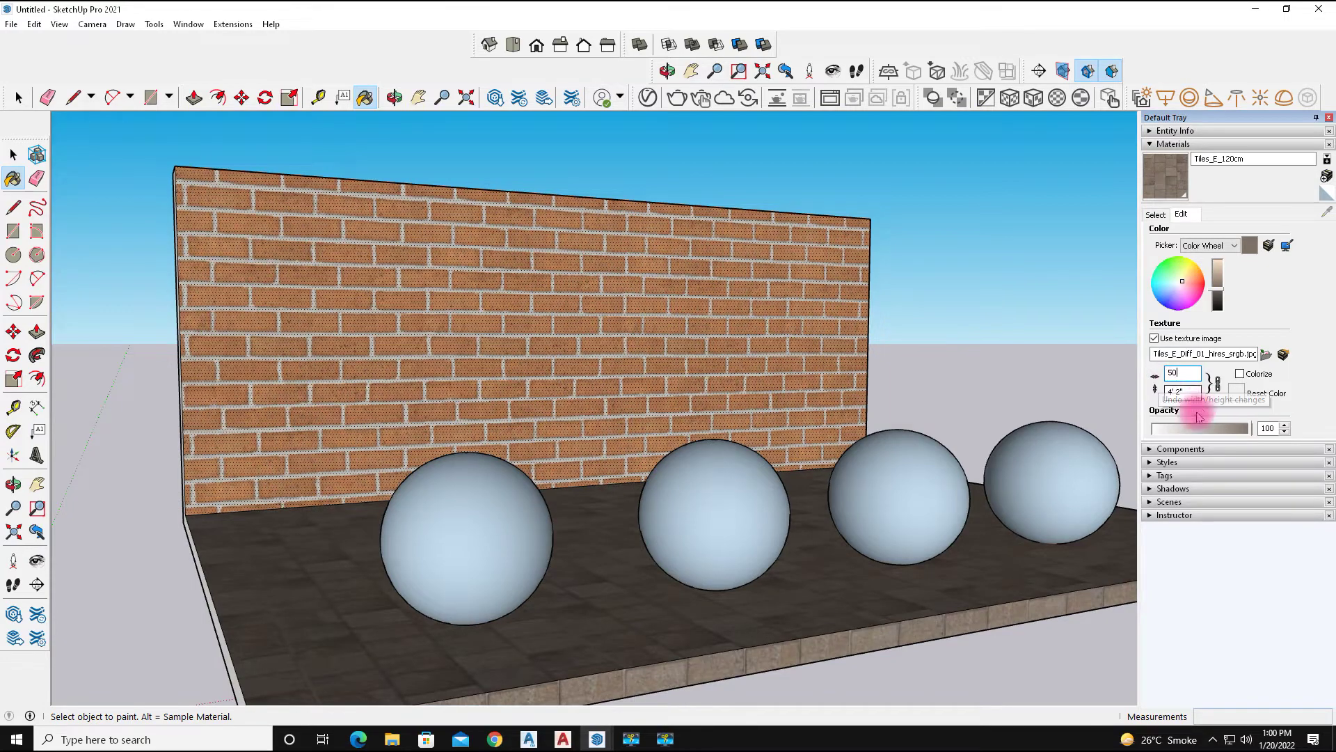
middle_click_drag(889, 648, 760, 591)
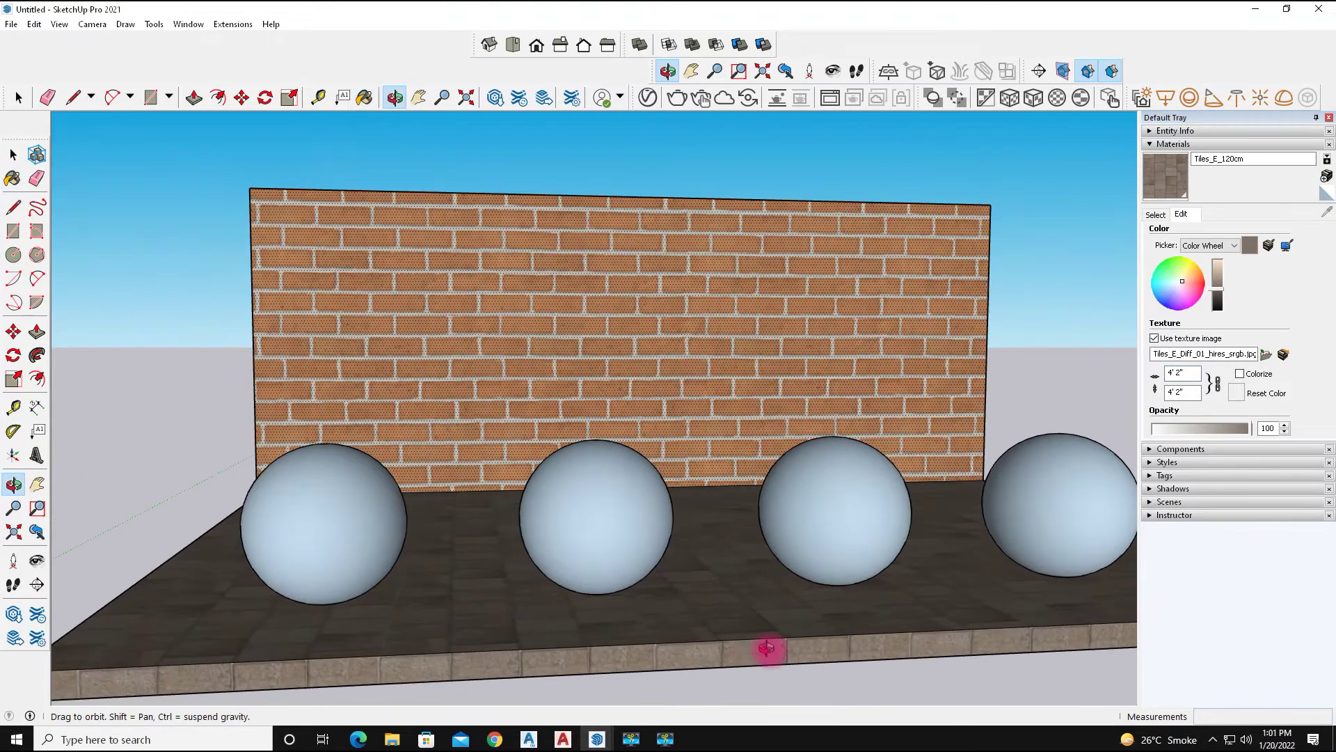
left_click(699, 97)
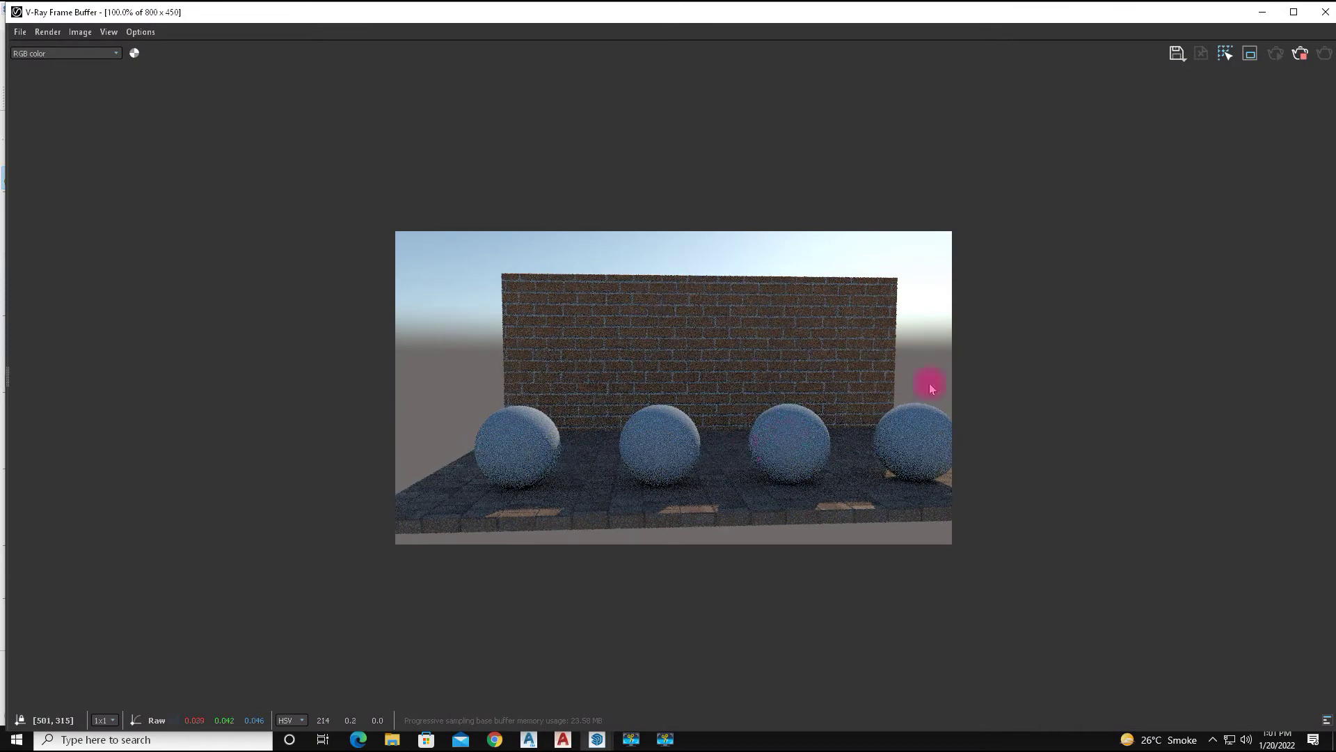
Restore and resize the V-Ray frame buffer beside the model viewport
mouse_move(1294, 17)
left_mouse_down()
mouse_move(1131, 83)
mouse_move(904, 89)
left_mouse_up()
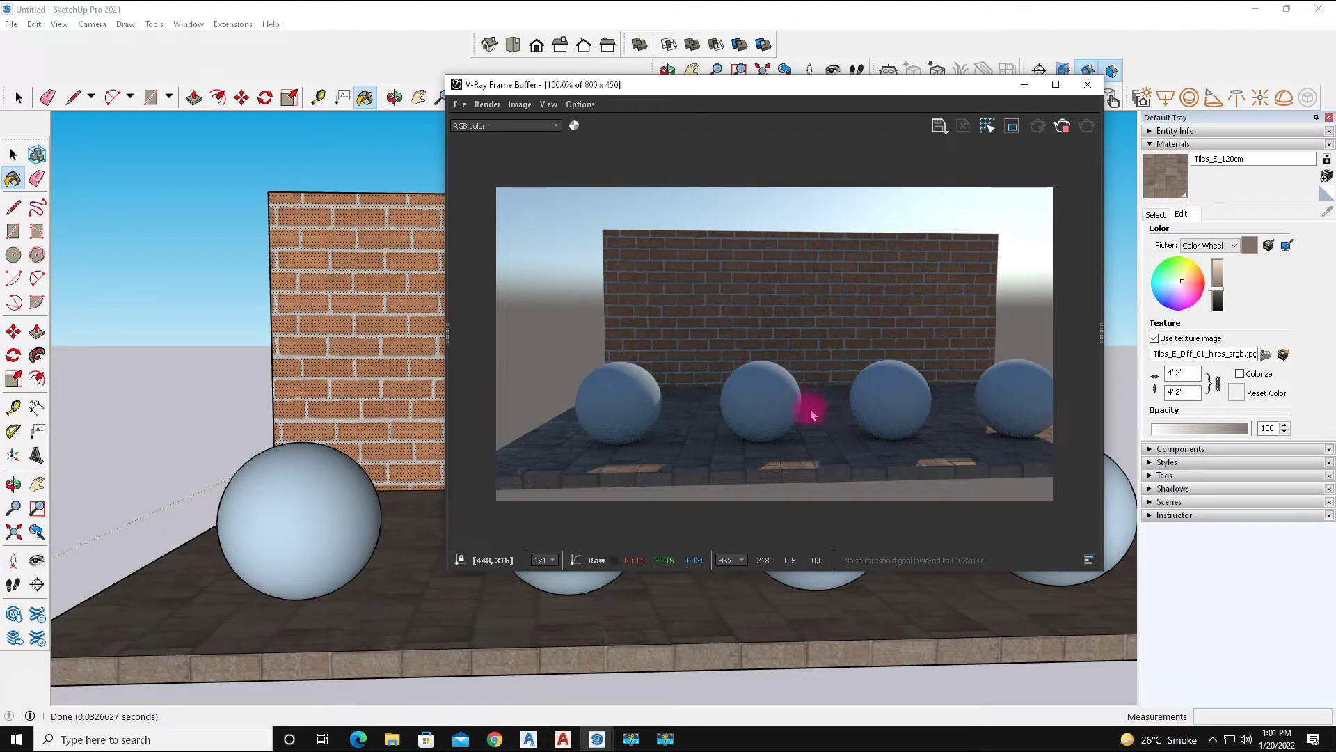
left_click_drag(828, 89, 619, 26)
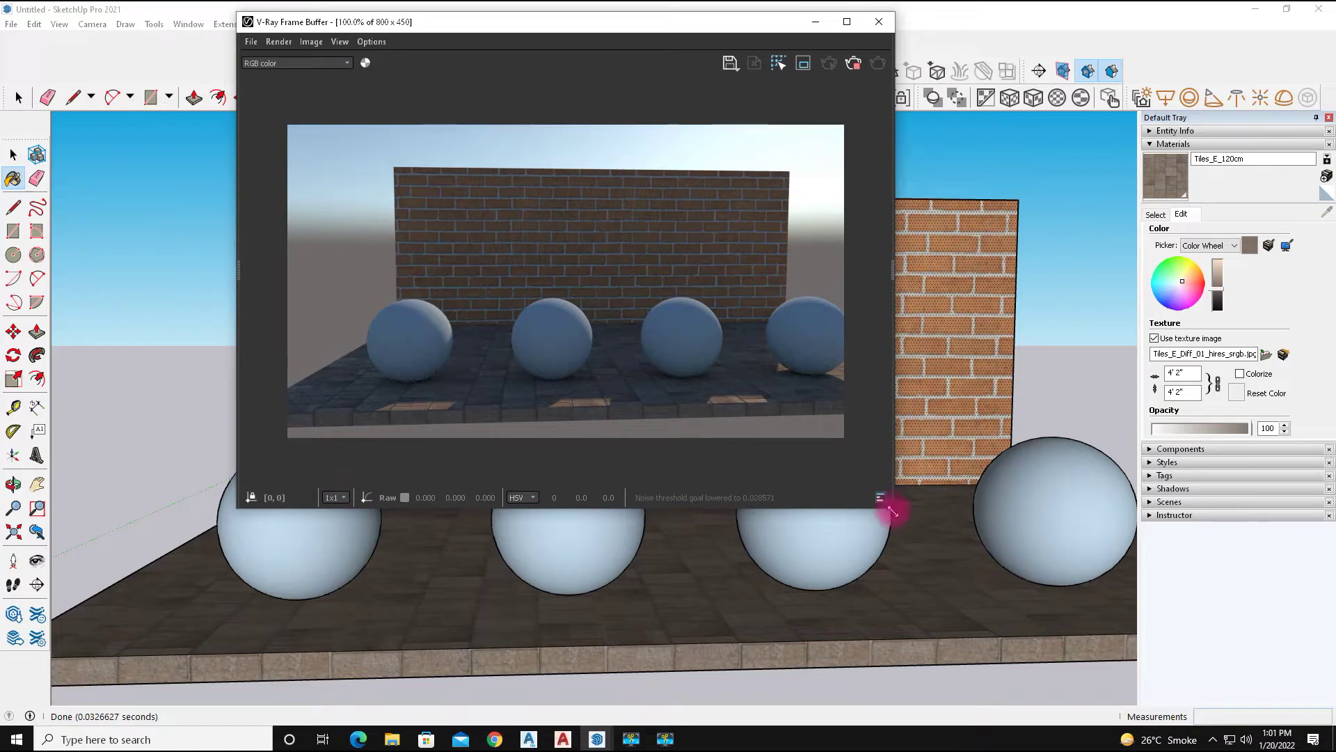
left_click_drag(893, 512, 1091, 554)
mouse_move(231, 558)
left_mouse_down()
mouse_move(441, 540)
mouse_move(330, 546)
left_mouse_up()
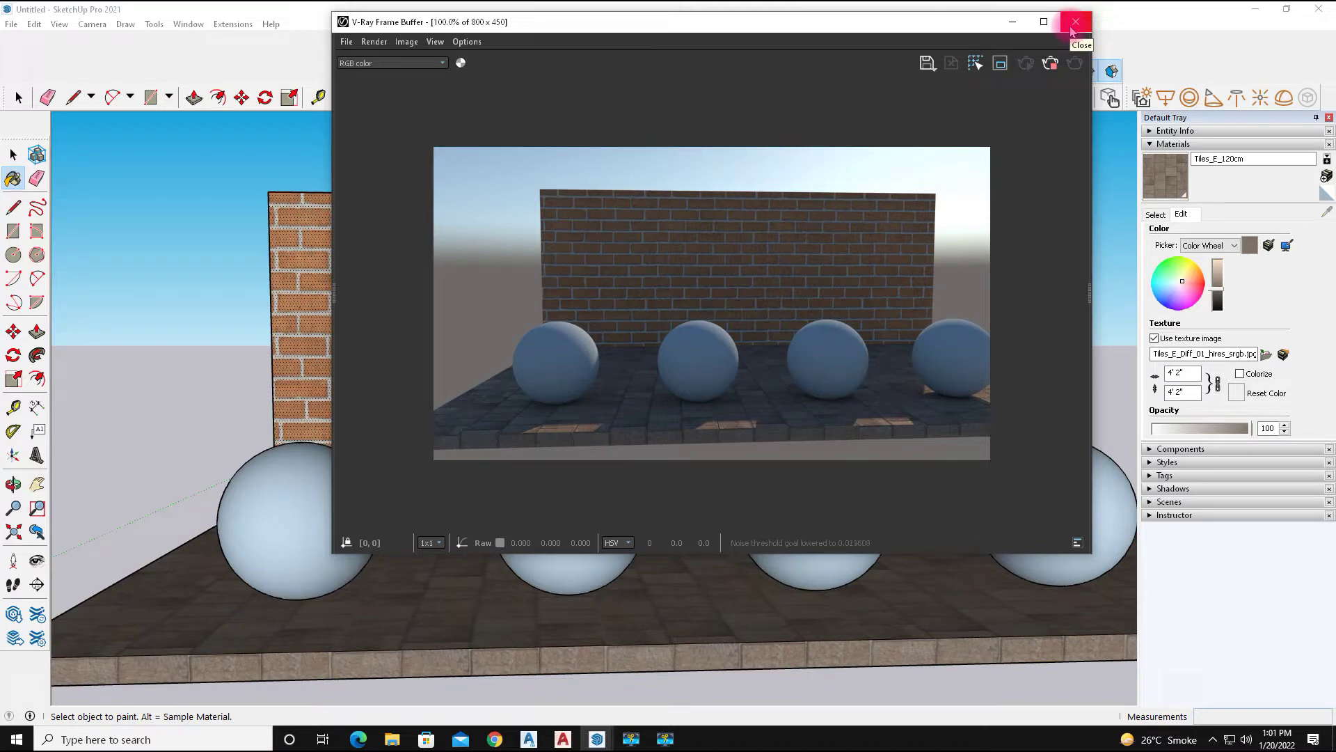
Inspect a rendered pixel's colour values and move the frame buffer aside
left_click(781, 344)
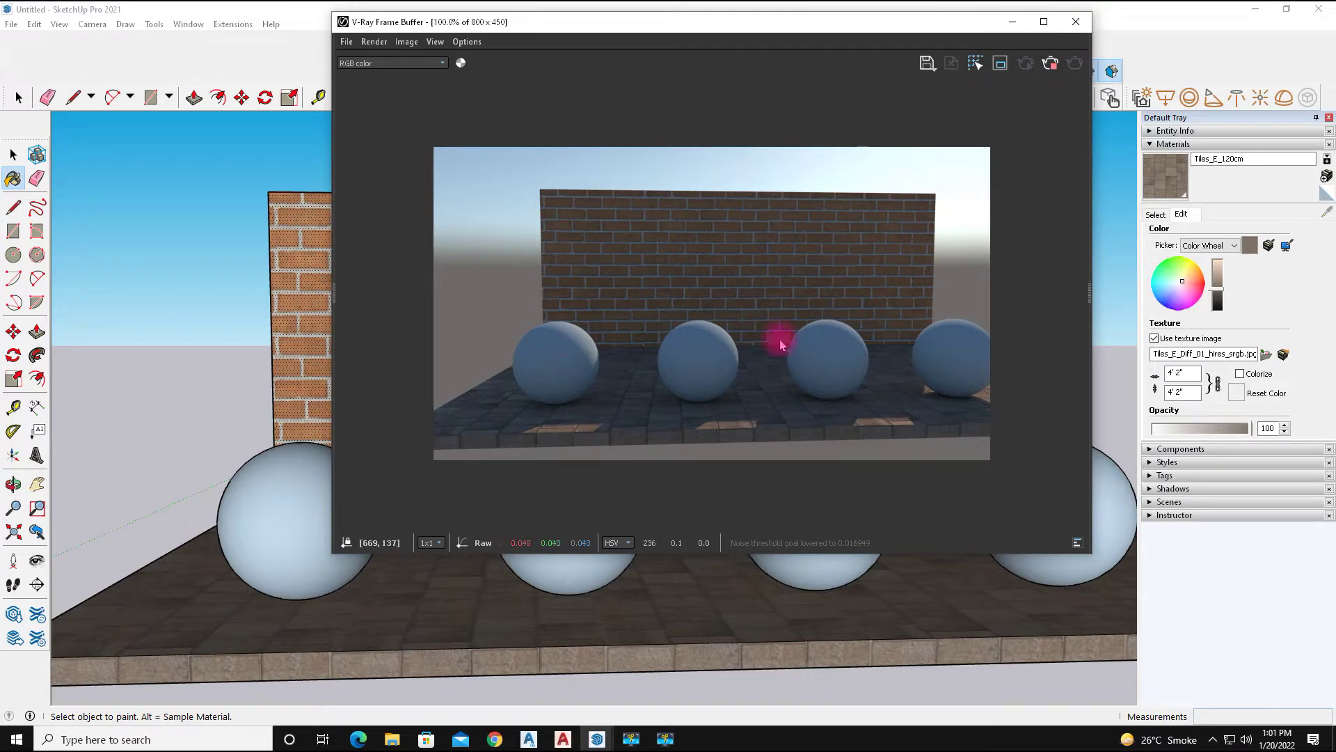
scroll(919, 349, "up", 5)
scroll(633, 328, "down", 6)
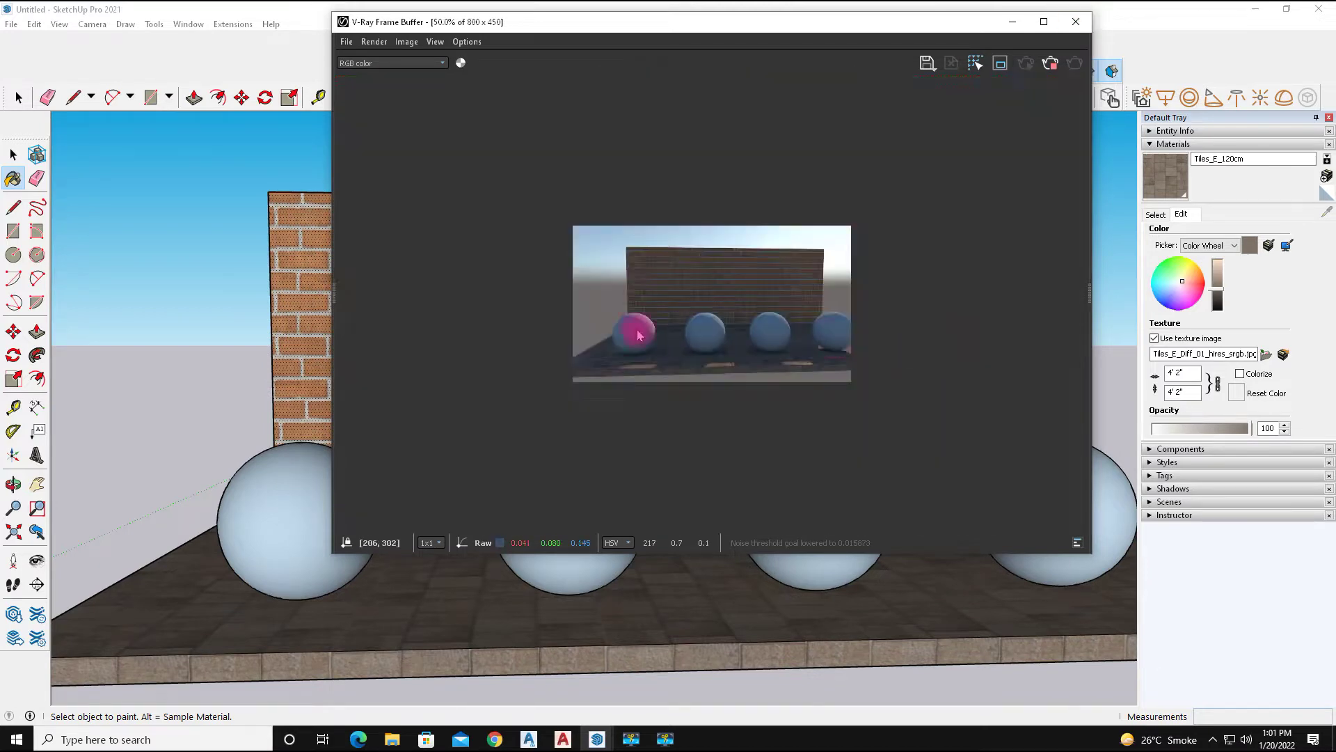
scroll(680, 338, "up", 2)
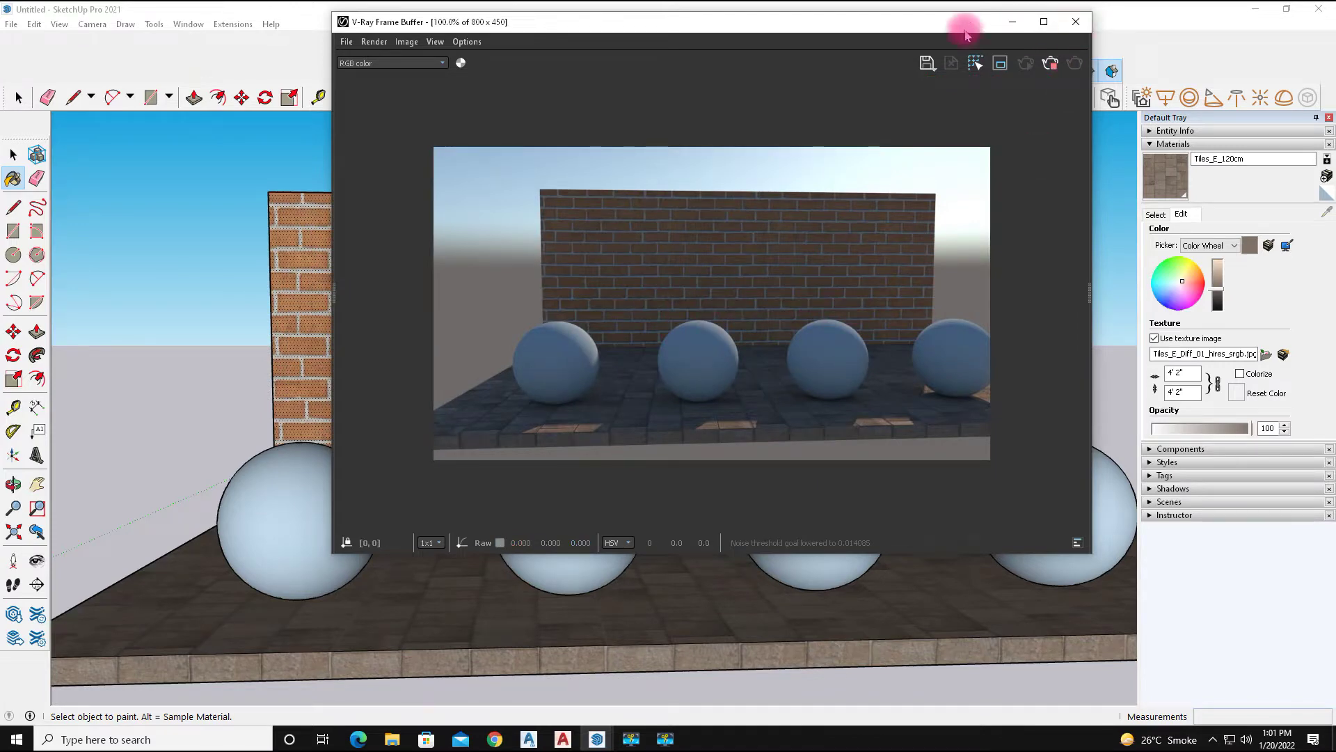
left_click_drag(988, 23, 610, 71)
left_click(1284, 97)
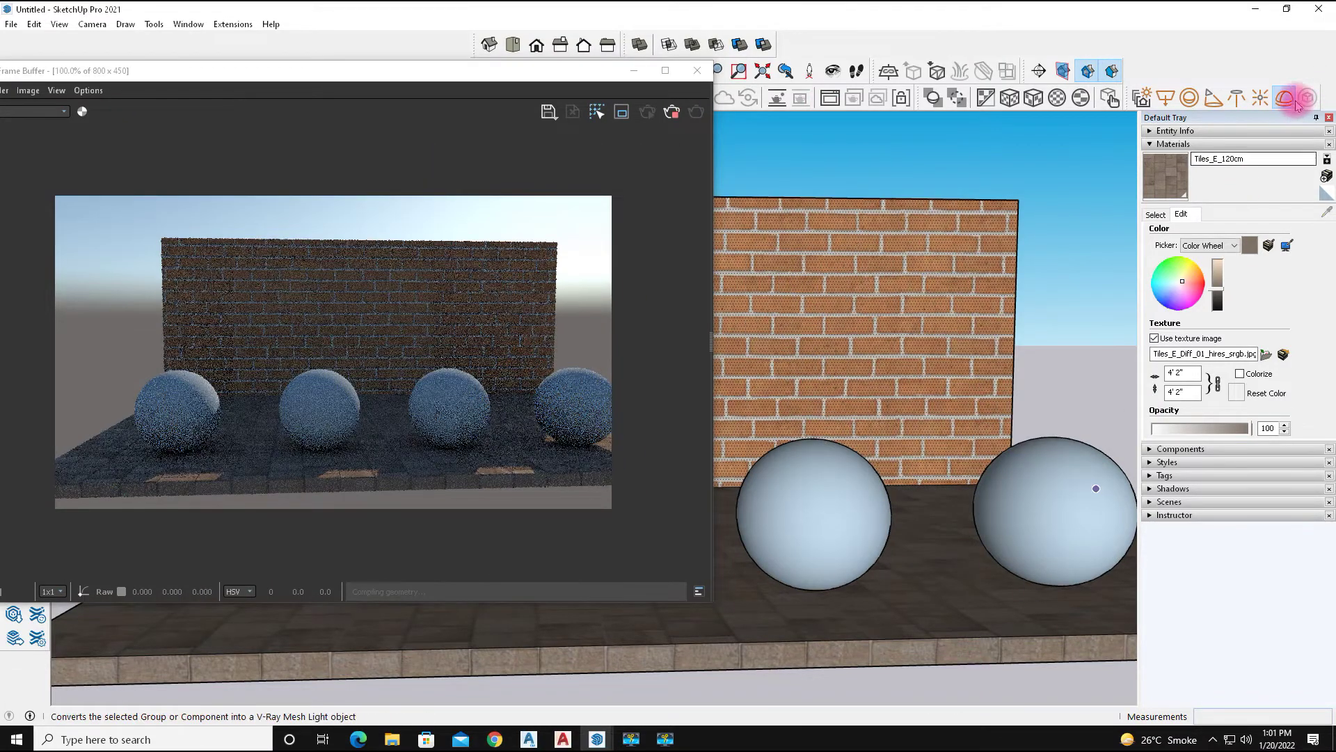
Place a V-Ray dome light on the ground and select it
left_click(891, 689)
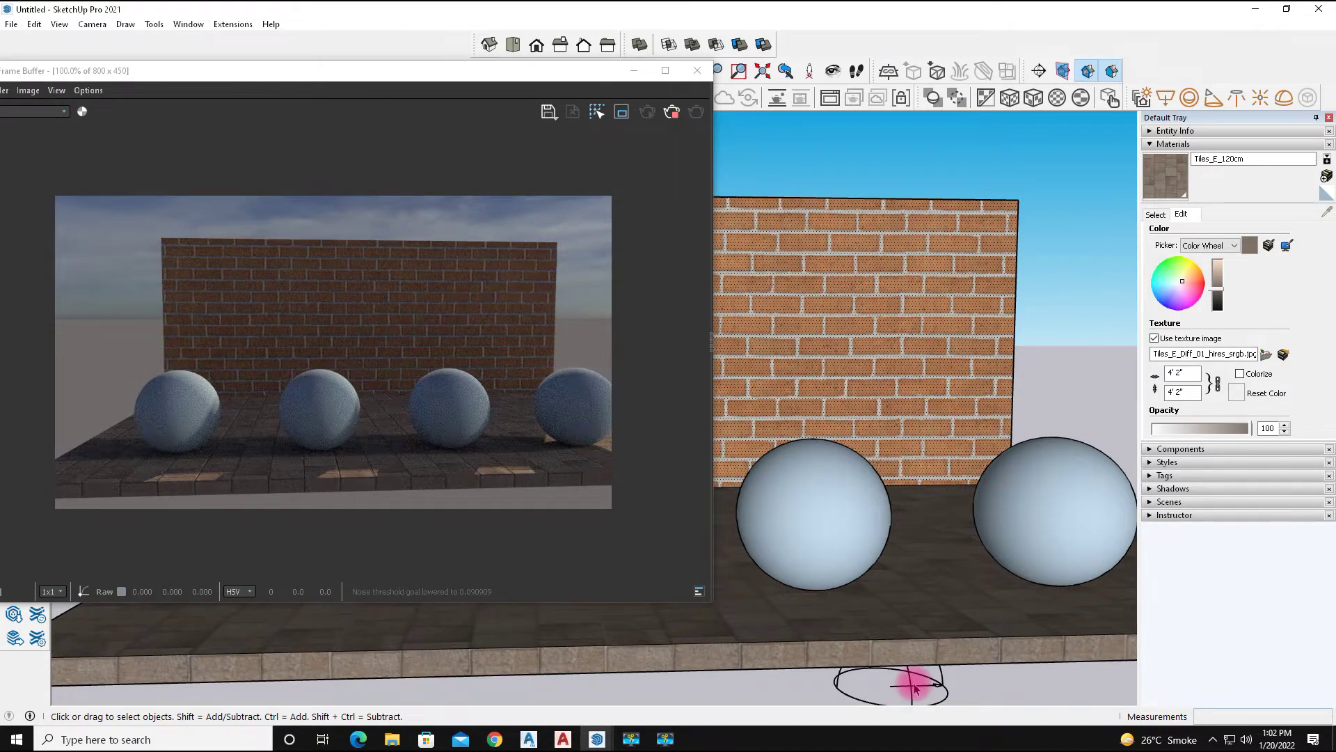
left_click(634, 73)
scroll(650, 408, "down", 4)
left_click(758, 531)
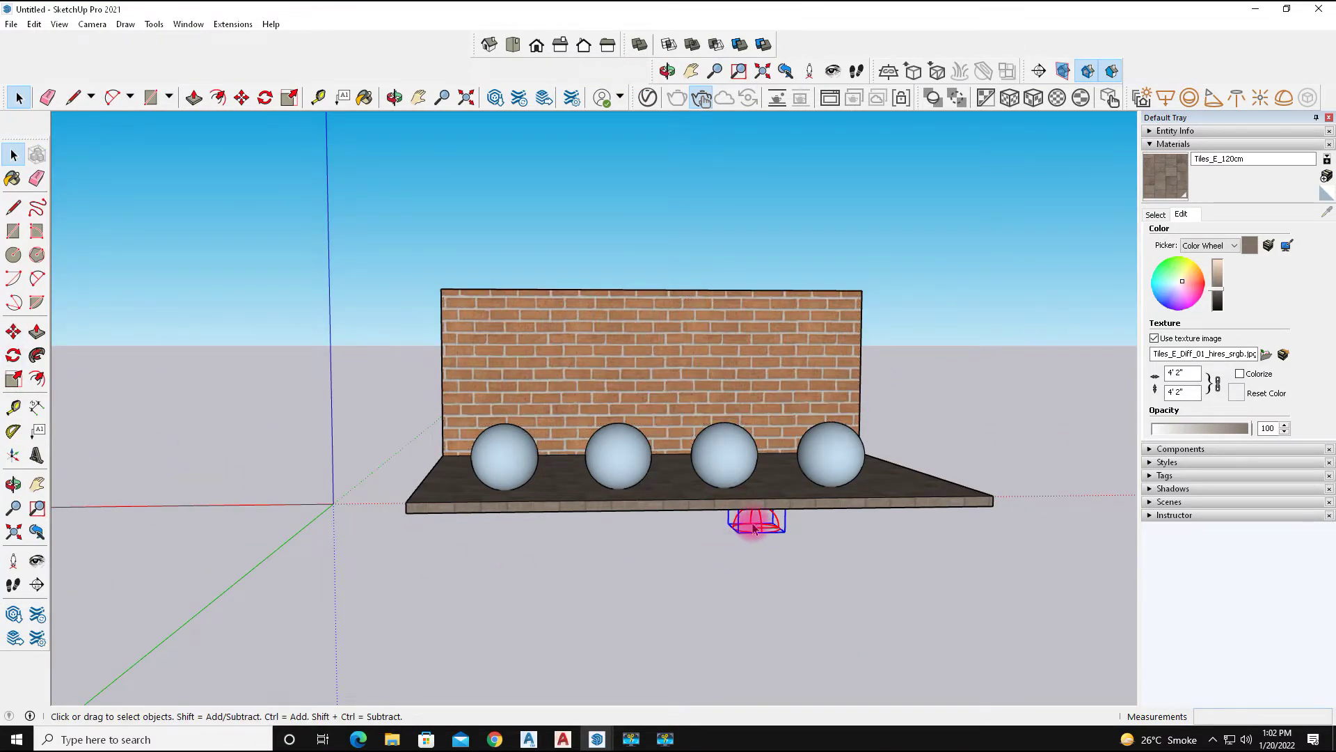
Move the dome light near the model origin, viewed frontally
mouse_move(677, 545)
middle_mouse_down()
mouse_move(889, 602)
mouse_move(776, 510)
middle_mouse_up()
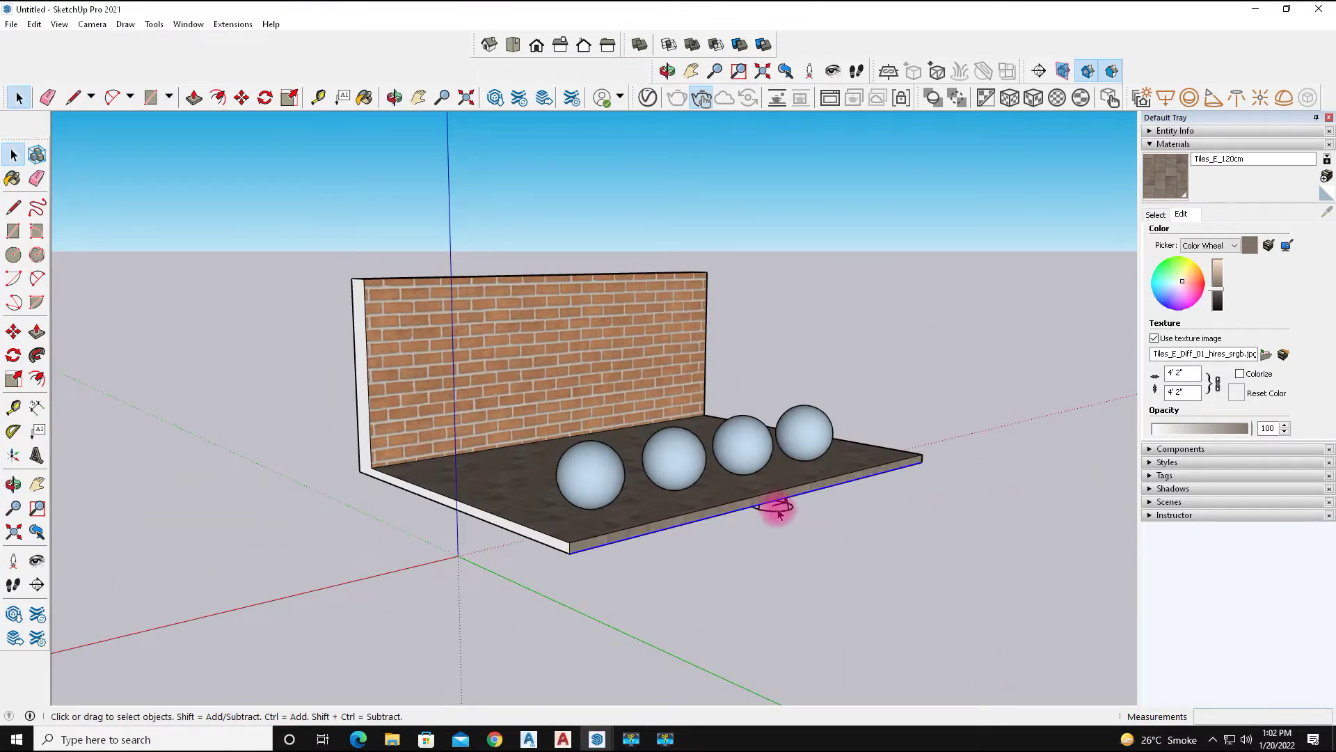
left_click(14, 331)
left_click(790, 503)
left_click(439, 610)
mouse_move(841, 582)
middle_mouse_down()
mouse_move(552, 632)
mouse_move(533, 286)
middle_mouse_up()
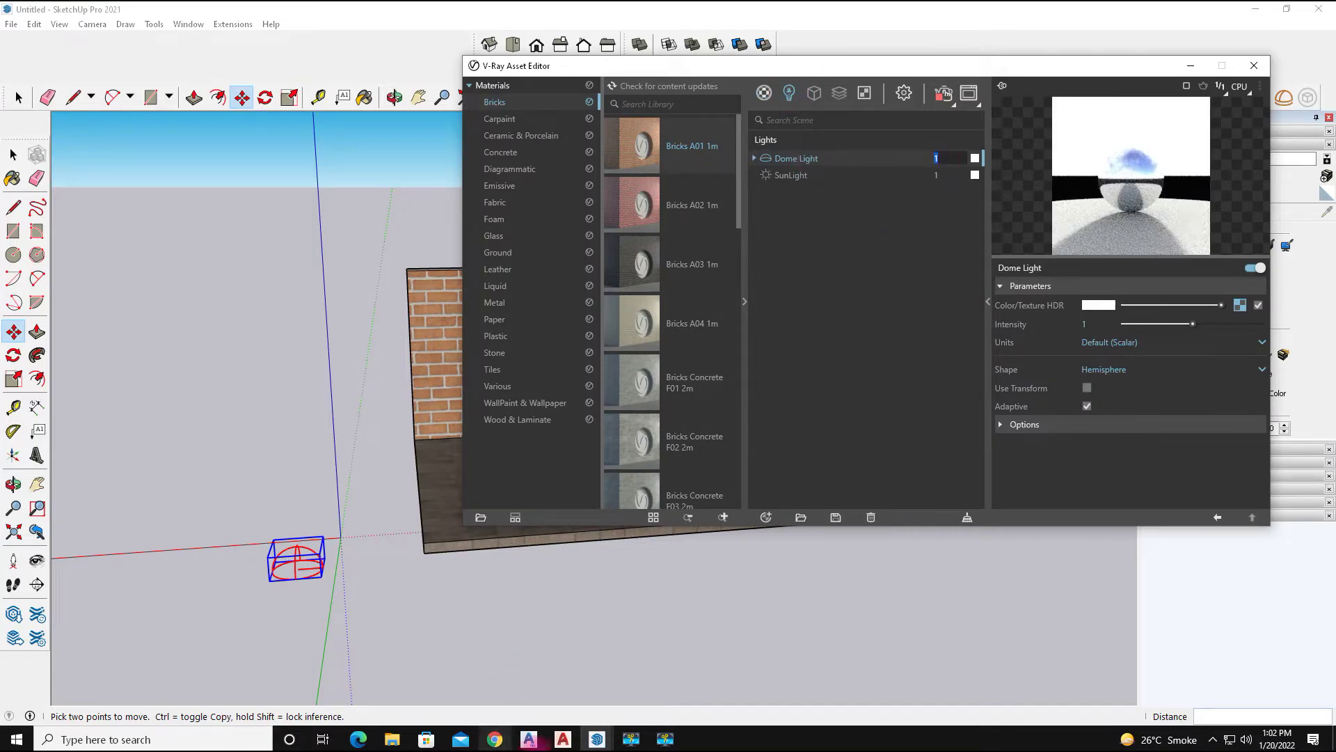
mouse_move(596, 739)
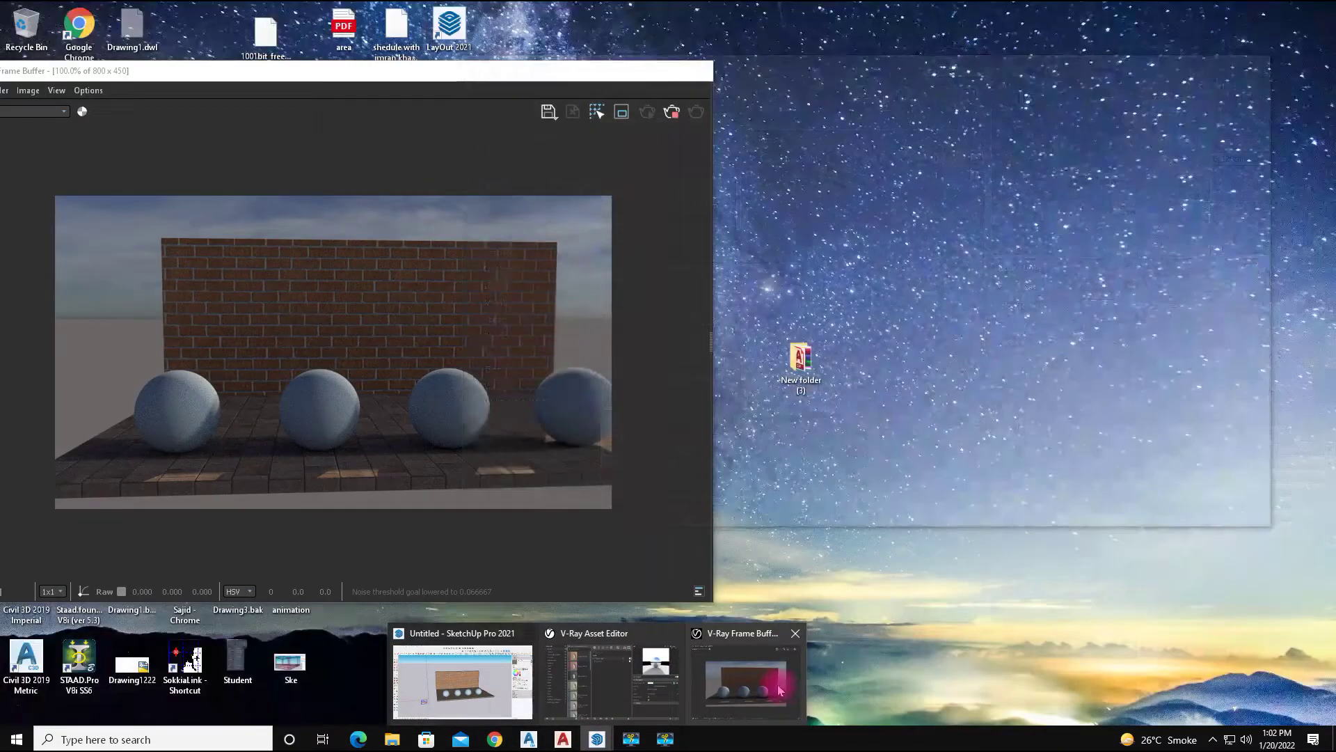
Set the dome light intensity to 5 in the Lights list
left_click(780, 690)
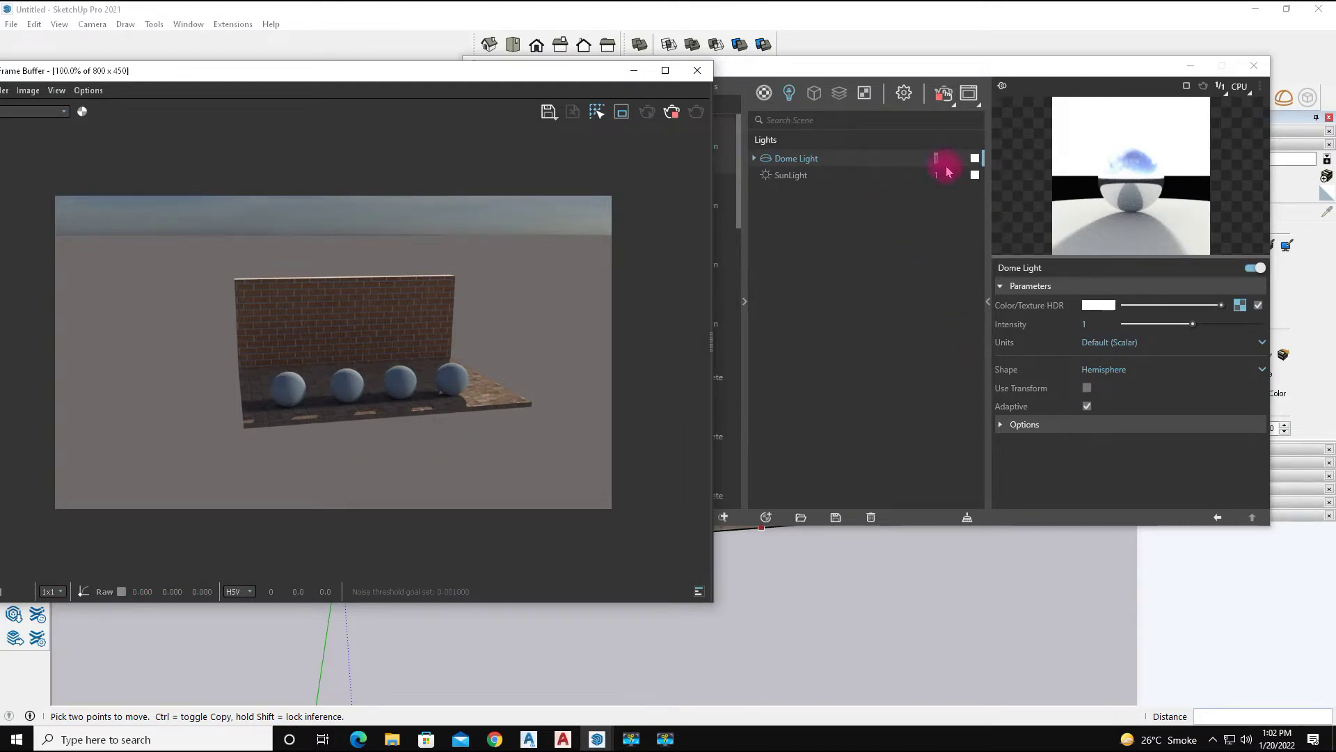
double_click(939, 159)
type("5")
key("Return")
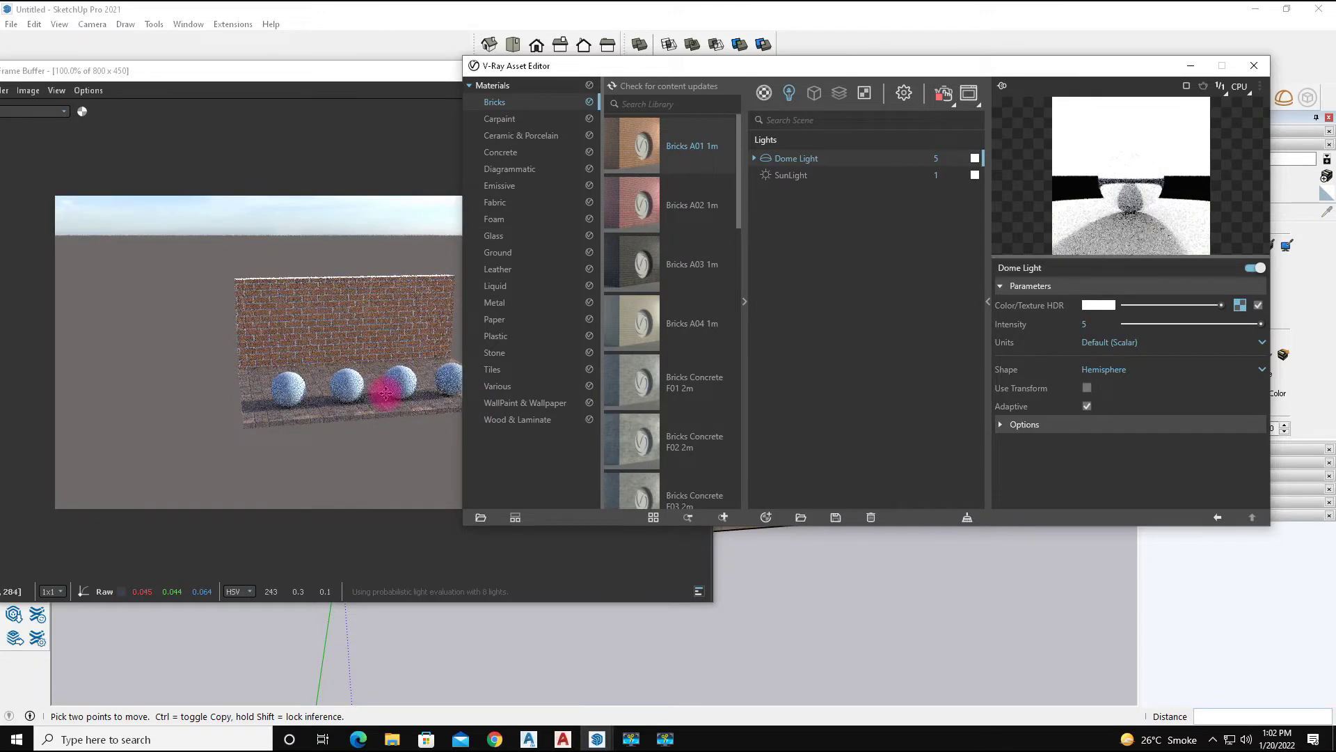
Resize the frame buffer and inspect the brighter render full screen, then close it
left_click_drag(352, 77, 289, 57)
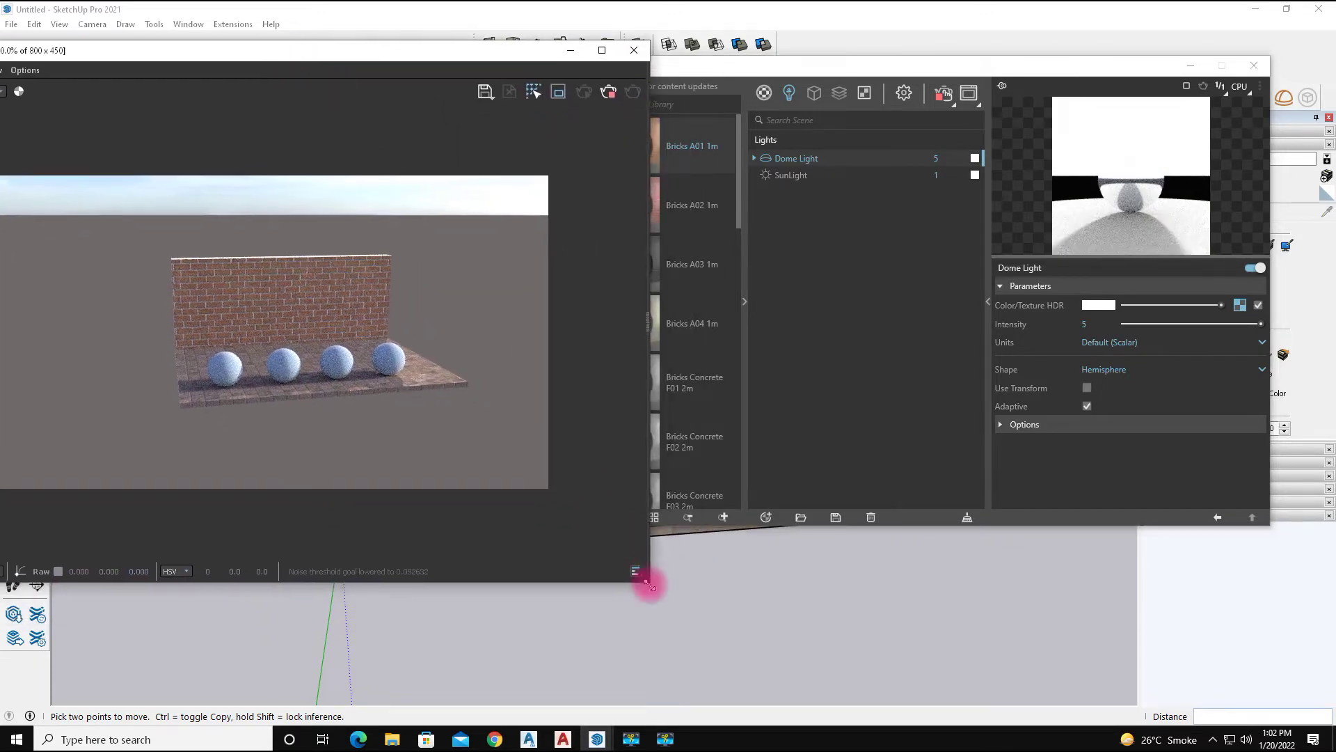
left_click_drag(651, 586, 337, 364)
left_click_drag(161, 50, 458, 105)
scroll(446, 205, "up", 2)
scroll(439, 290, "down", 1)
middle_click_drag(492, 289, 428, 284)
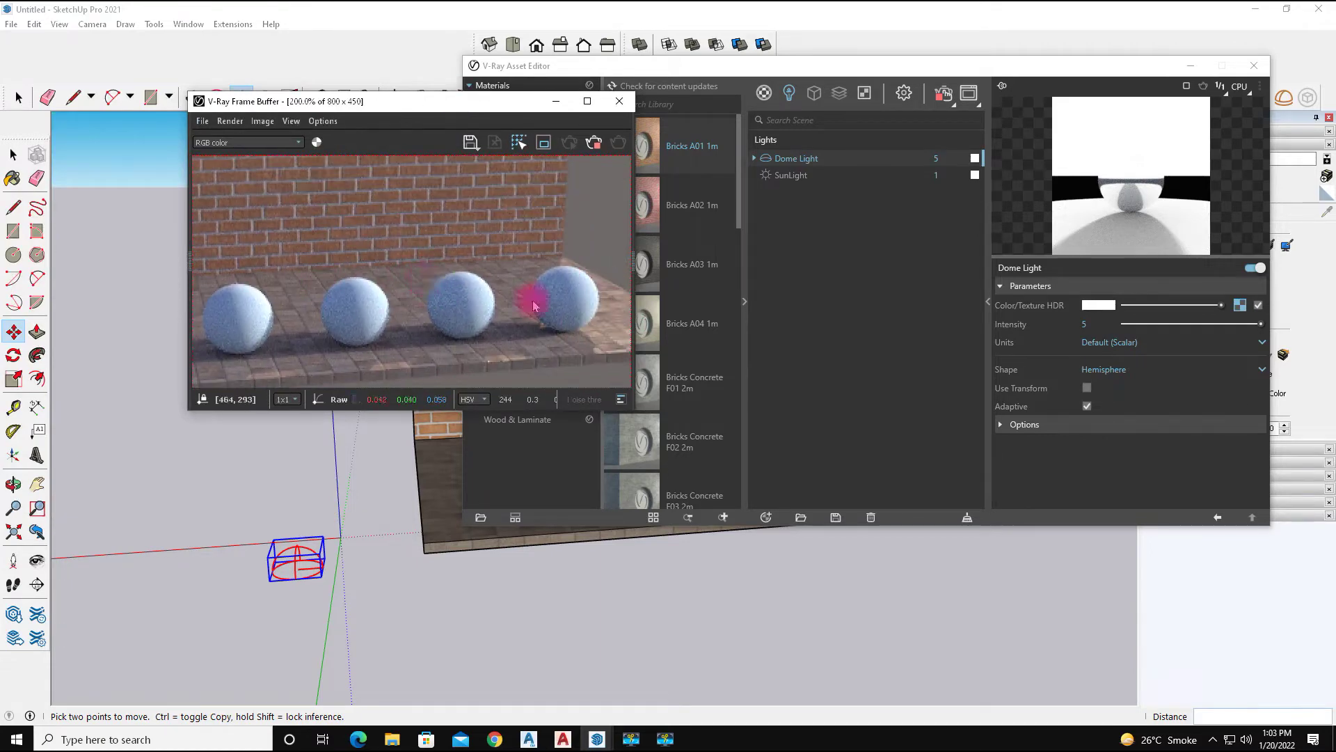
left_click(587, 101)
scroll(740, 462, "up", 1)
scroll(879, 418, "down", 3)
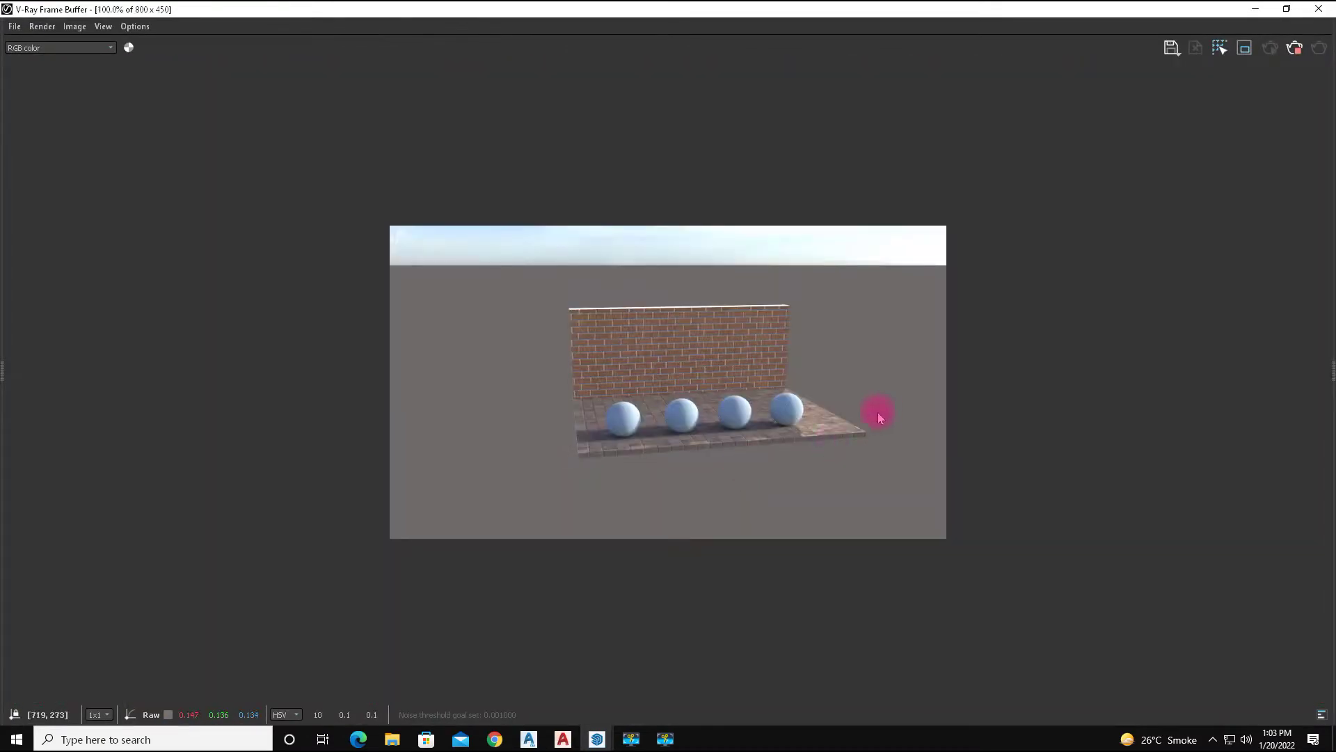
scroll(860, 398, "up", 1)
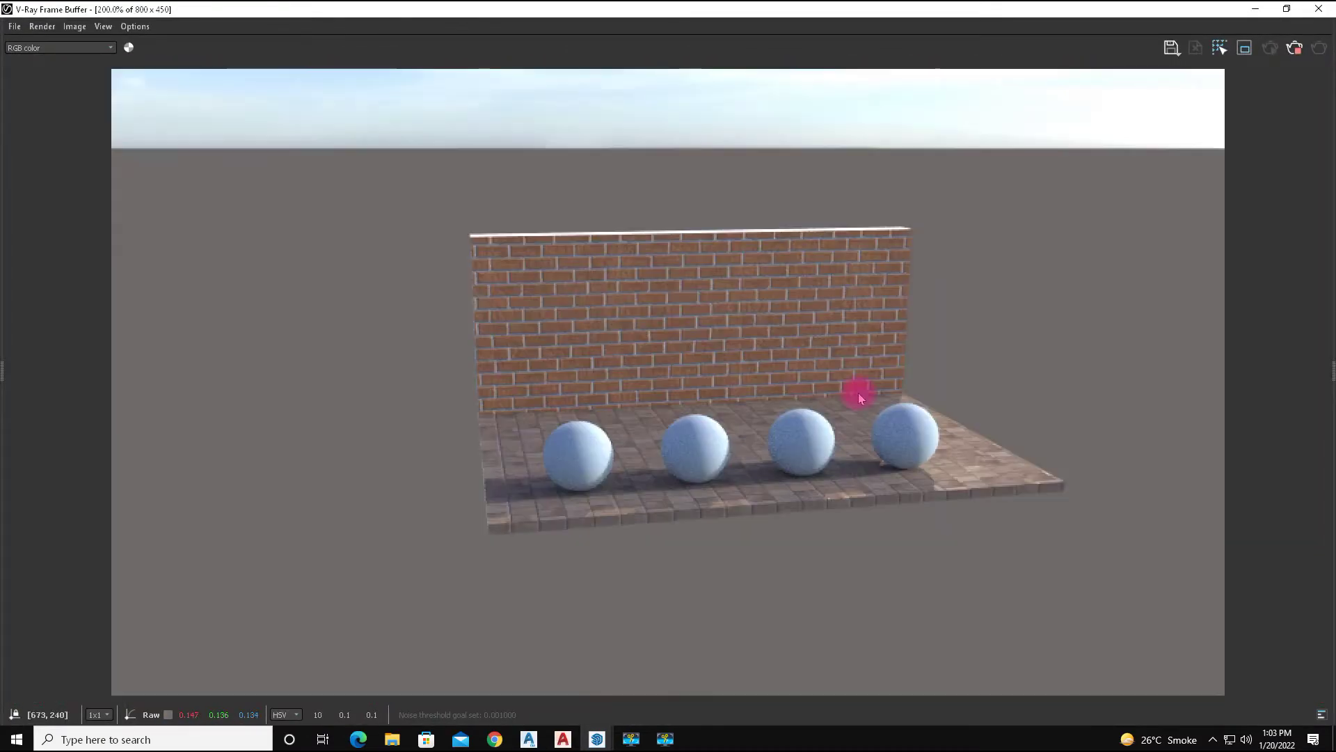
left_click(1318, 15)
Set Render Output image width to 1200 (1200 × 675) and start the render
left_click(903, 97)
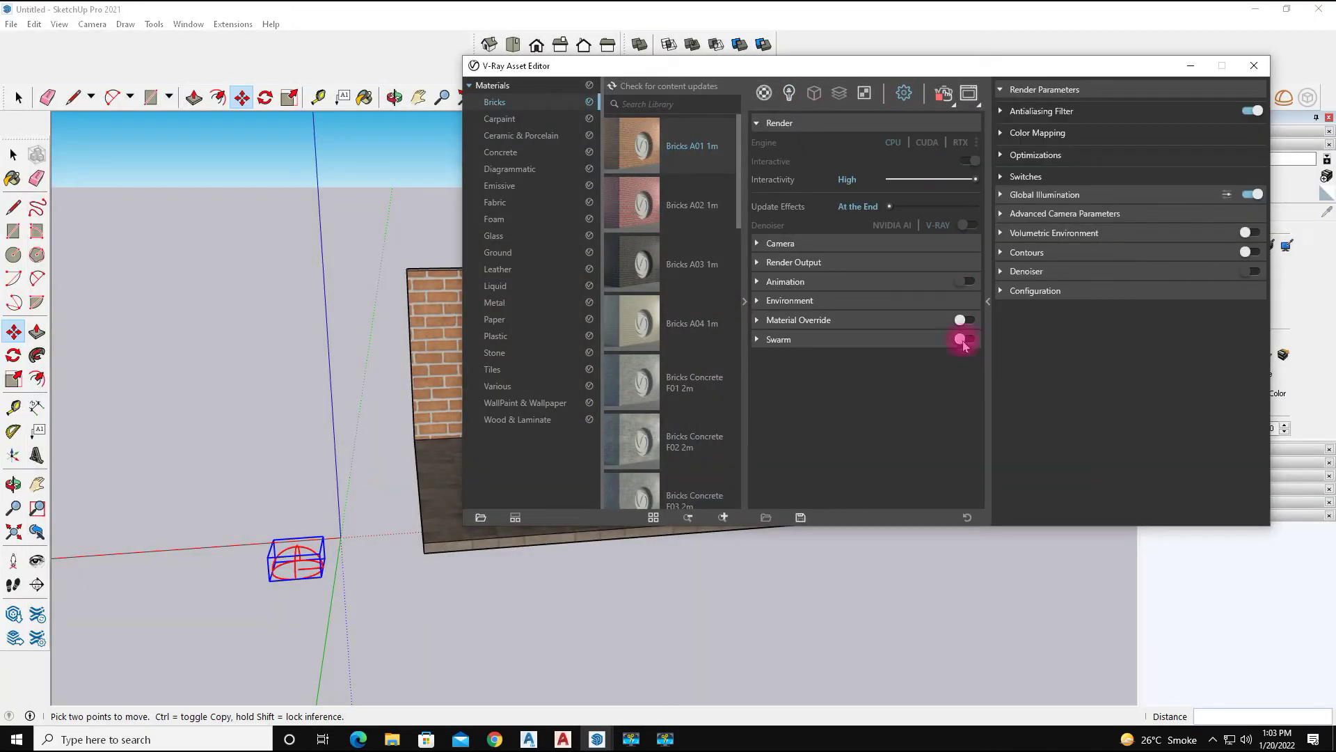
left_click(798, 268)
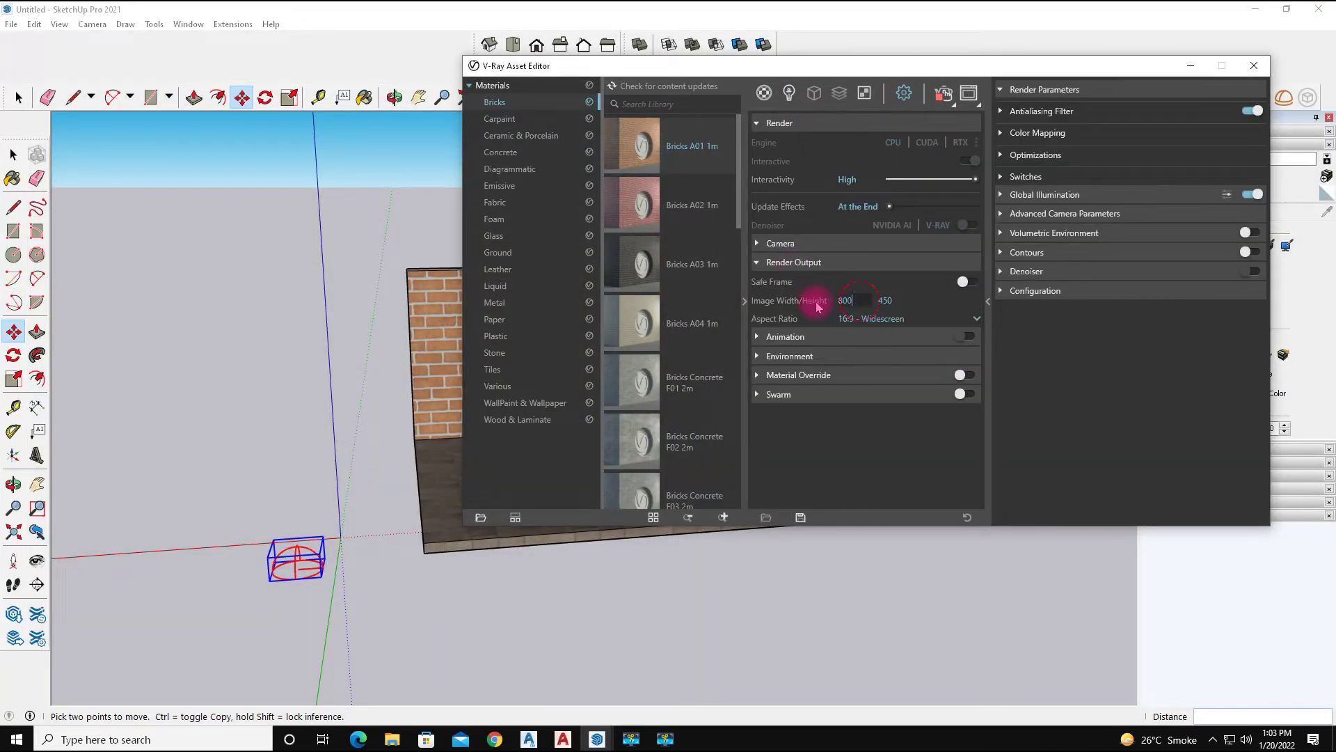
key("ctrl+a")
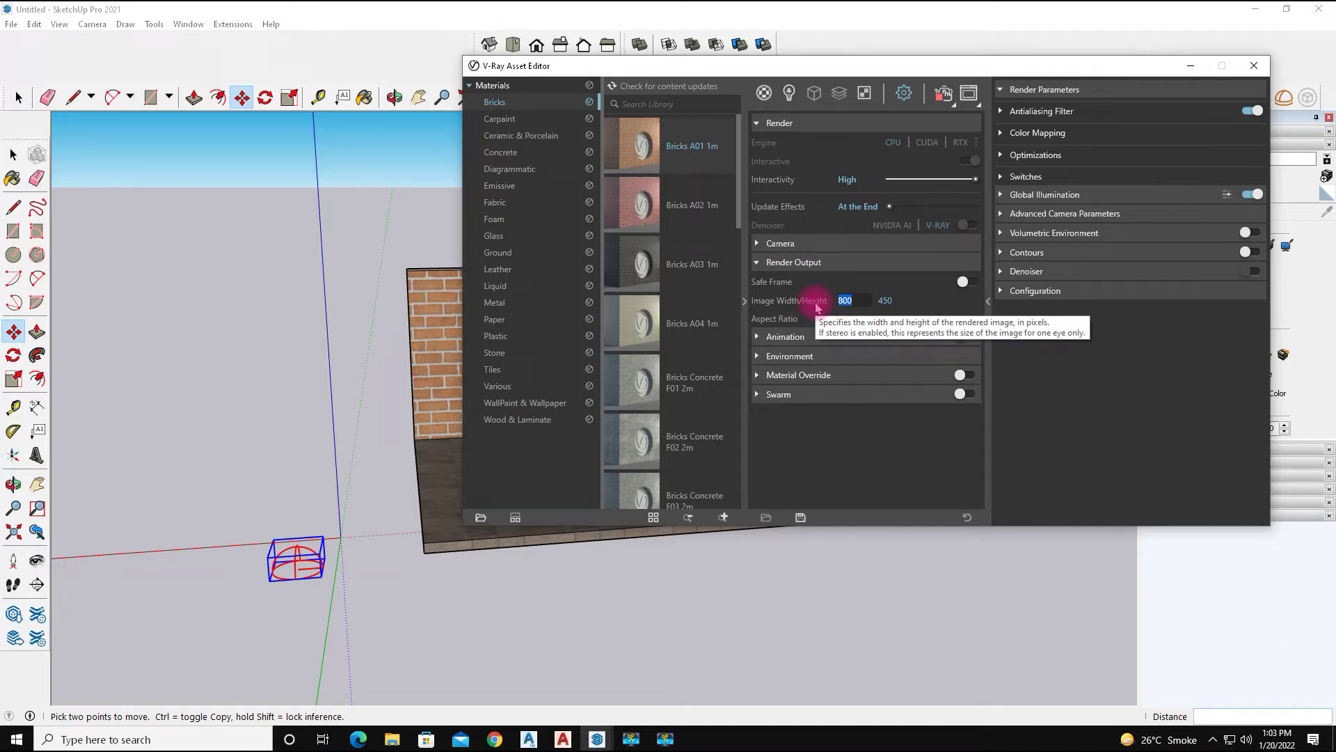
type("12")
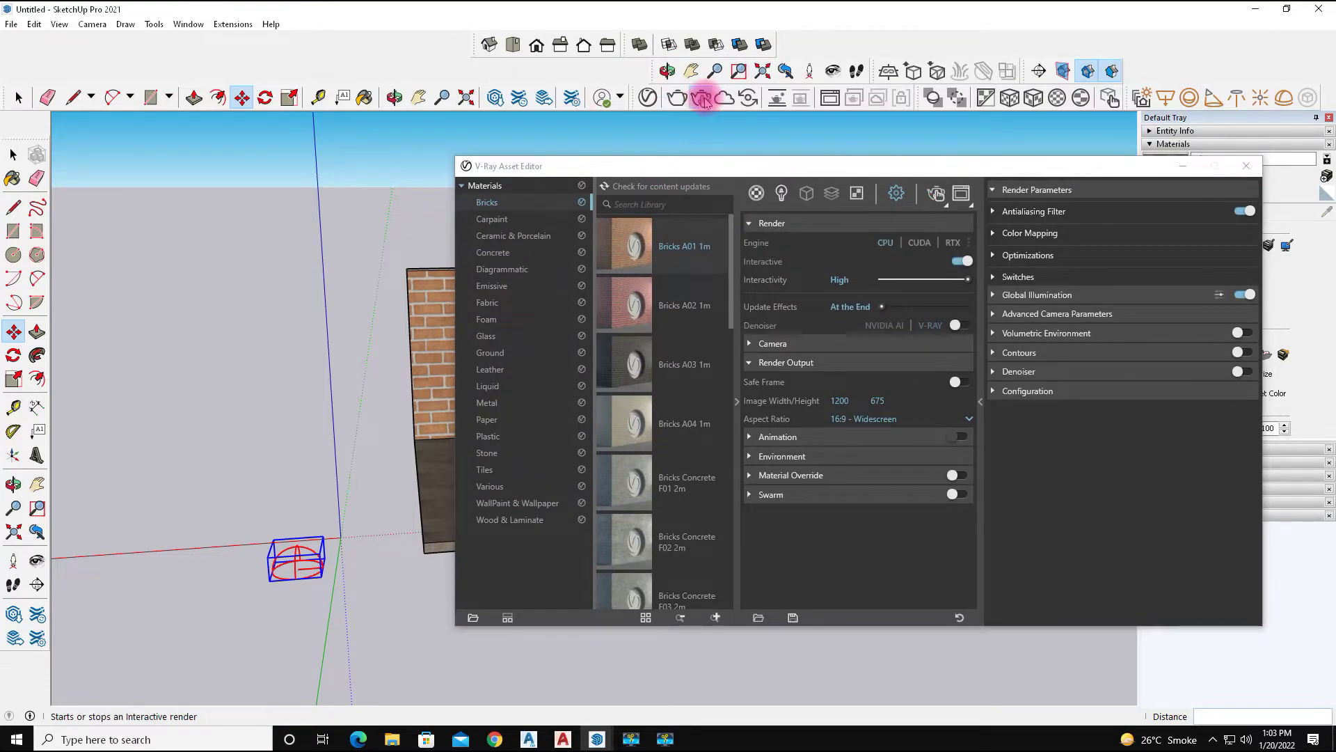
left_click(710, 95)
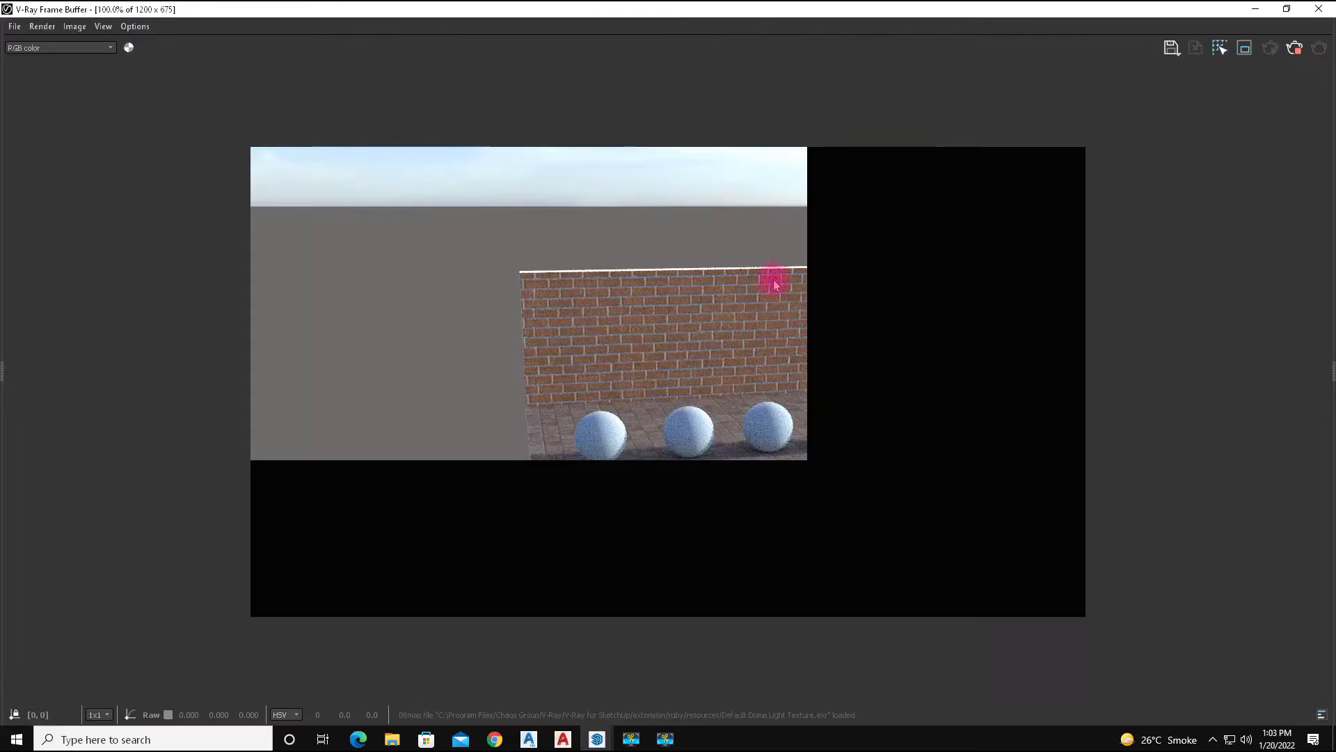
Shrink the frame buffer beside the model and tidy the asset editor panels
left_click(1286, 9)
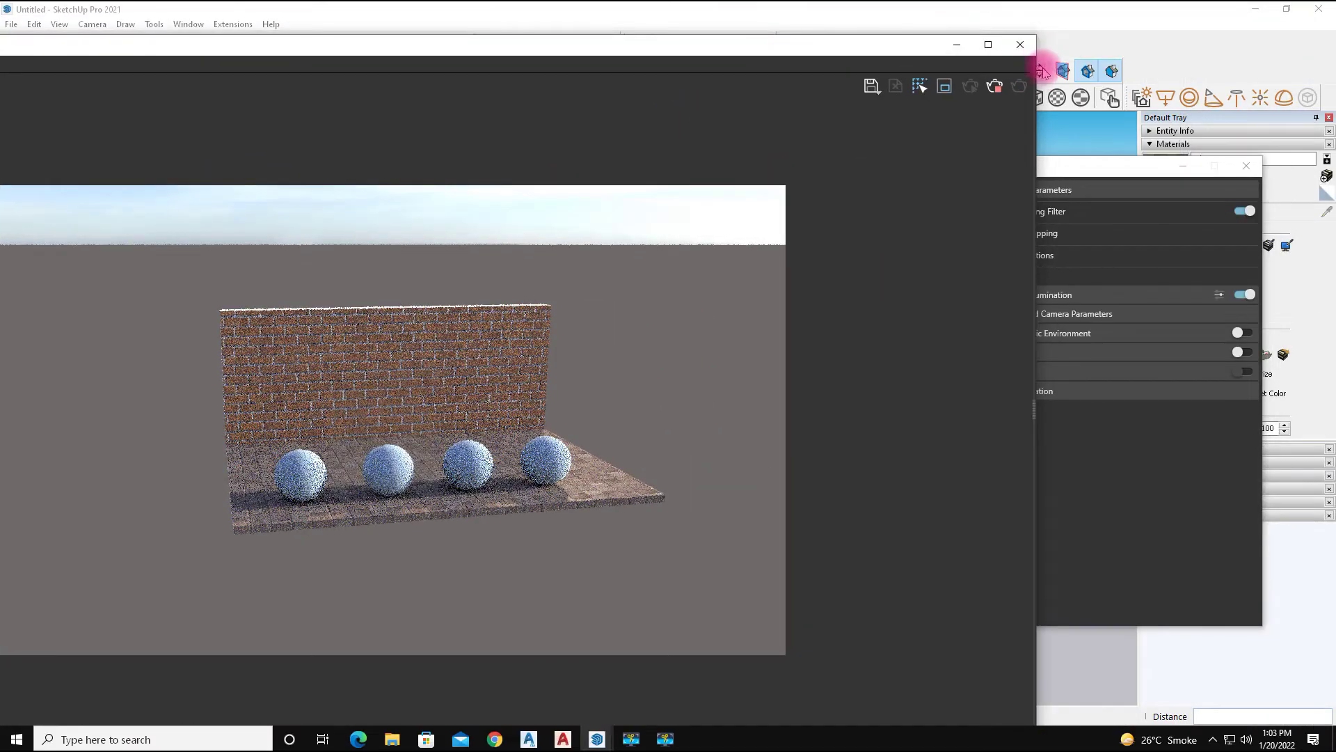
mouse_move(1035, 36)
left_mouse_down()
mouse_move(449, 200)
mouse_move(439, 178)
left_mouse_up()
scroll(295, 462, "up", 1)
scroll(301, 462, "down", 1)
scroll(291, 465, "up", 1)
mouse_move(802, 160)
left_mouse_down()
mouse_move(874, 156)
mouse_move(875, 125)
left_mouse_up()
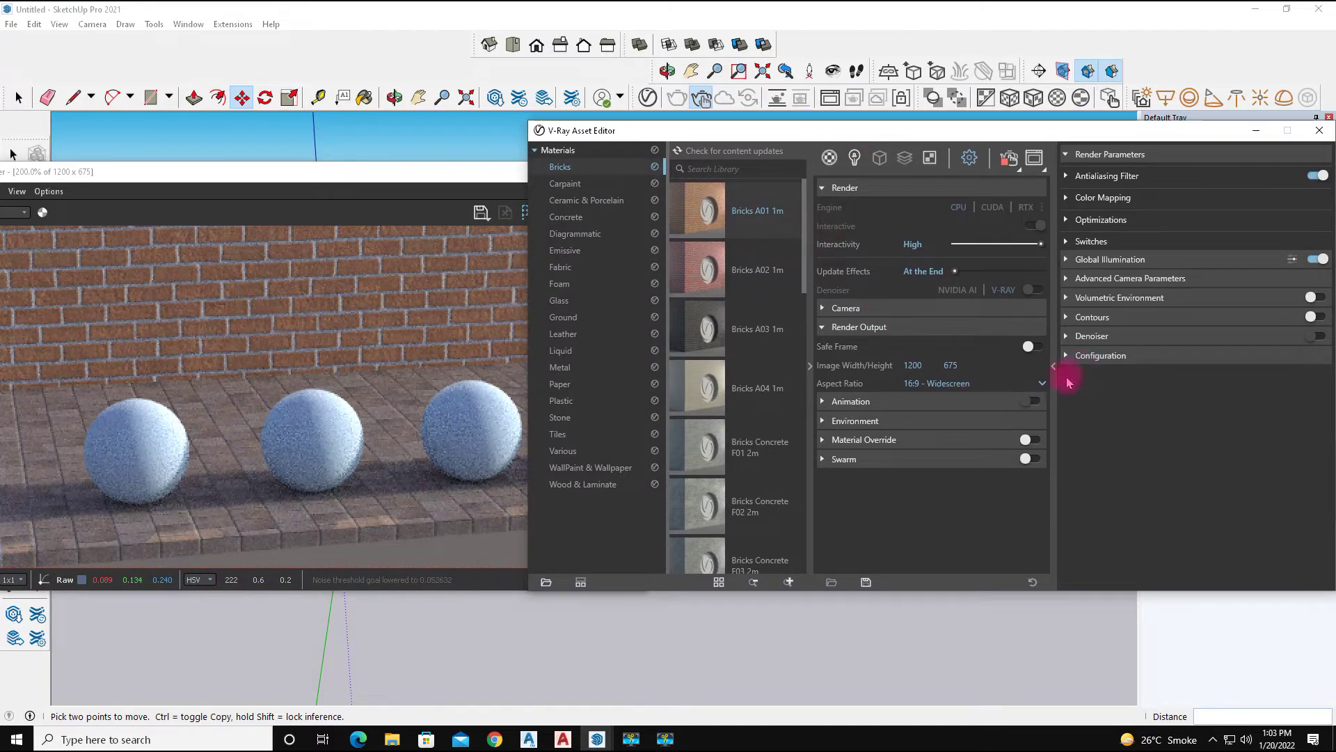
left_click(1054, 365)
Show the scene materials and Wood swatches, moving the frame buffer aside
left_click(830, 159)
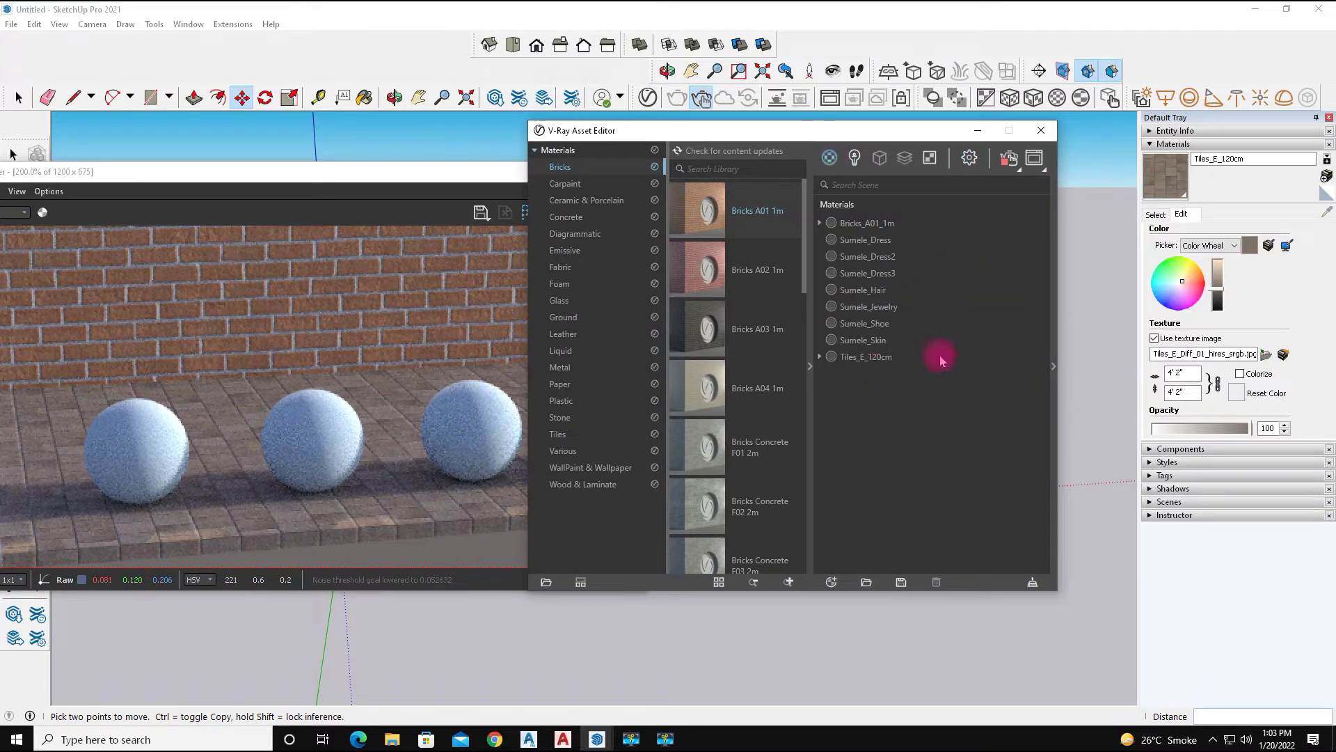
left_click(1155, 213)
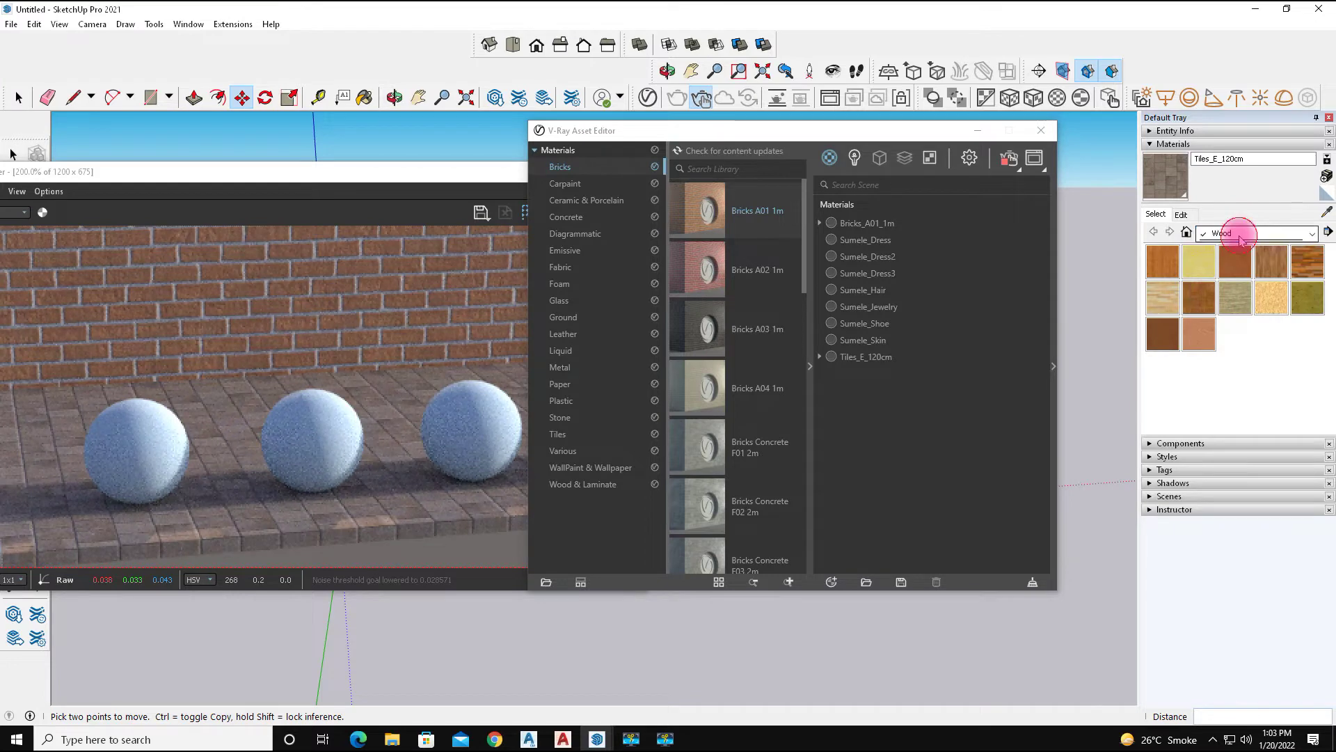
left_click(1243, 233)
mouse_move(411, 176)
left_mouse_down()
mouse_move(513, 213)
mouse_move(652, 206)
left_mouse_up()
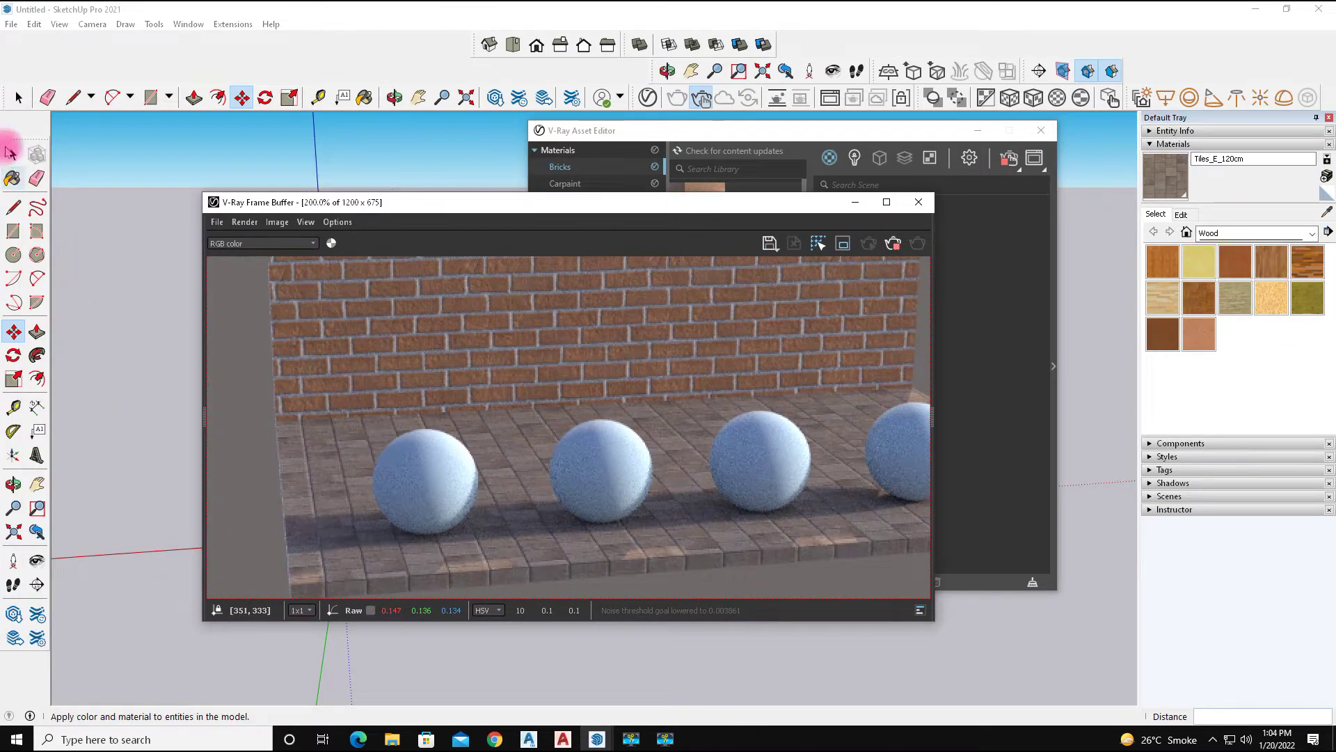
Select the sphere, orbit to a new angle, and minimize the frame buffer and editor
left_click(13, 155)
mouse_move(459, 204)
left_mouse_down()
mouse_move(329, 219)
mouse_move(227, 289)
mouse_move(847, 163)
left_mouse_up()
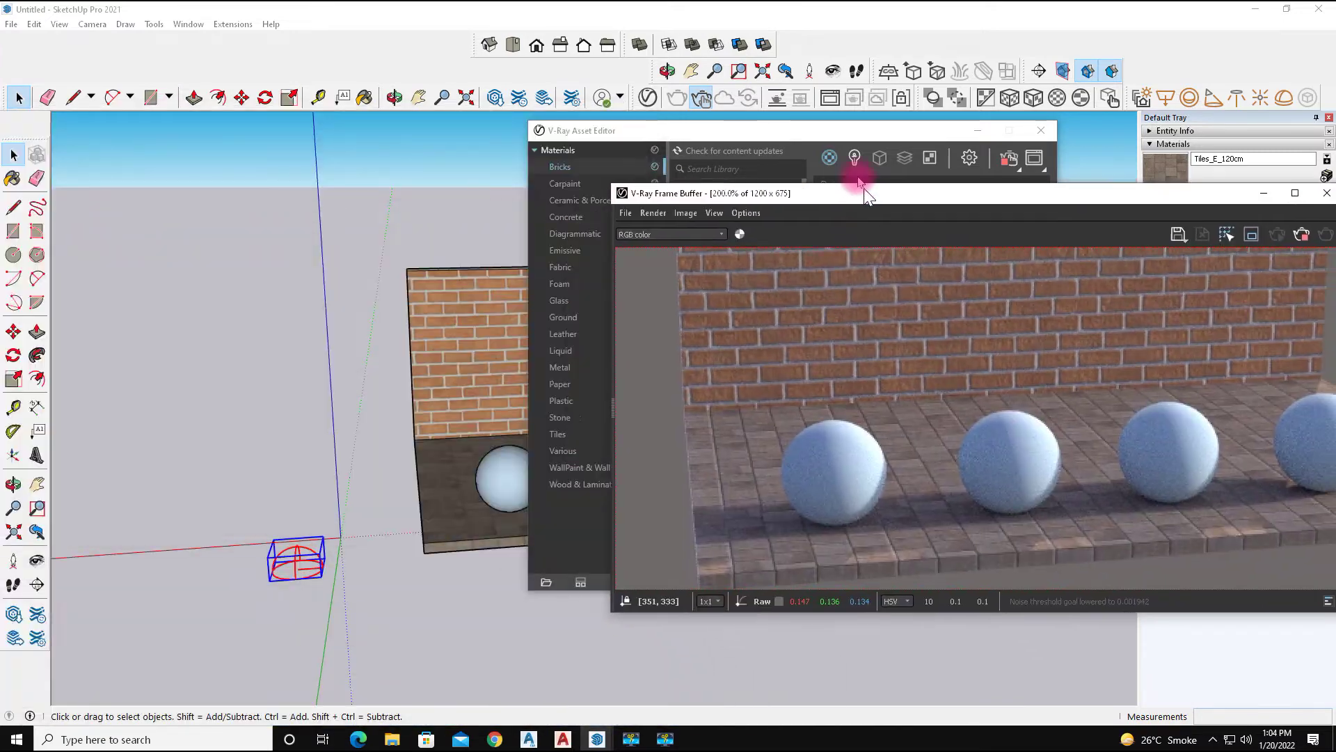
left_click(505, 490)
middle_click_drag(369, 450, 478, 423)
left_click(1243, 179)
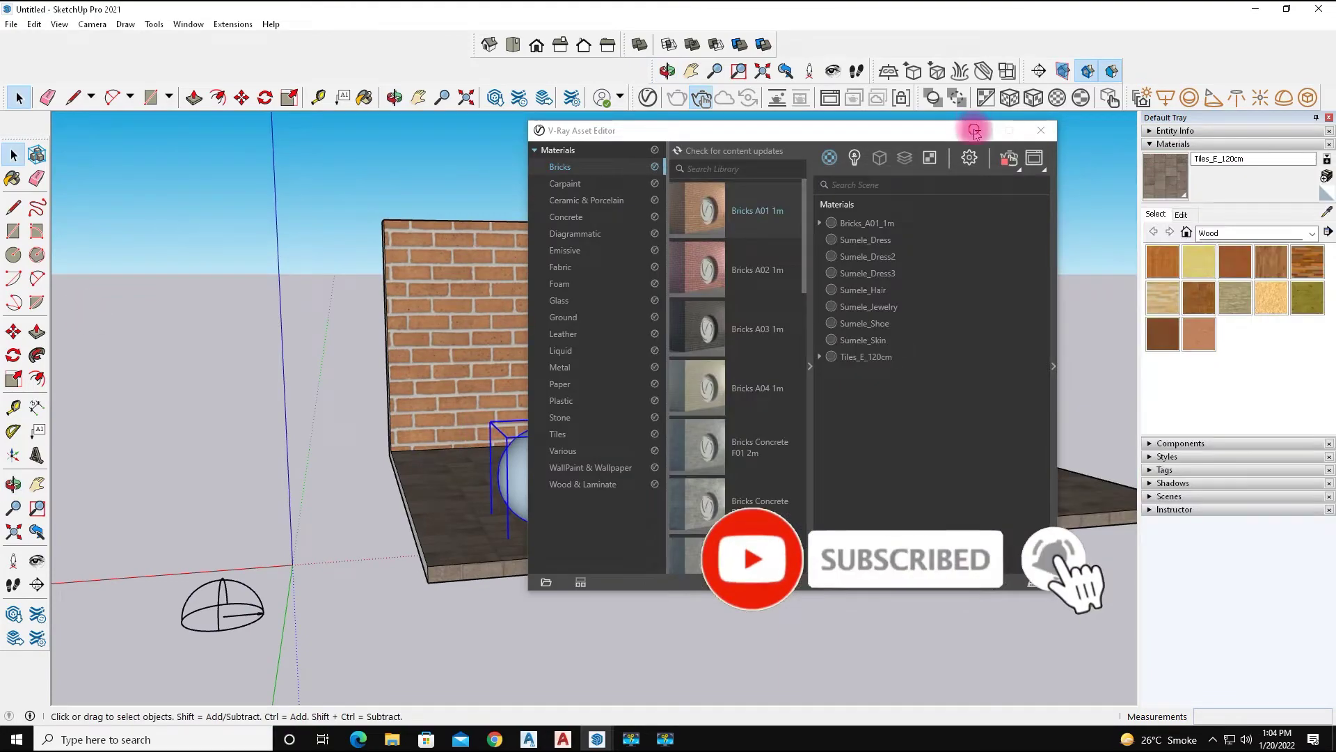
left_click(974, 130)
Frame a close-up of the brick wall and spheres and save it as Scene 1
left_click(36, 484)
left_click_drag(647, 512, 577, 533)
middle_click_drag(576, 533, 507, 536)
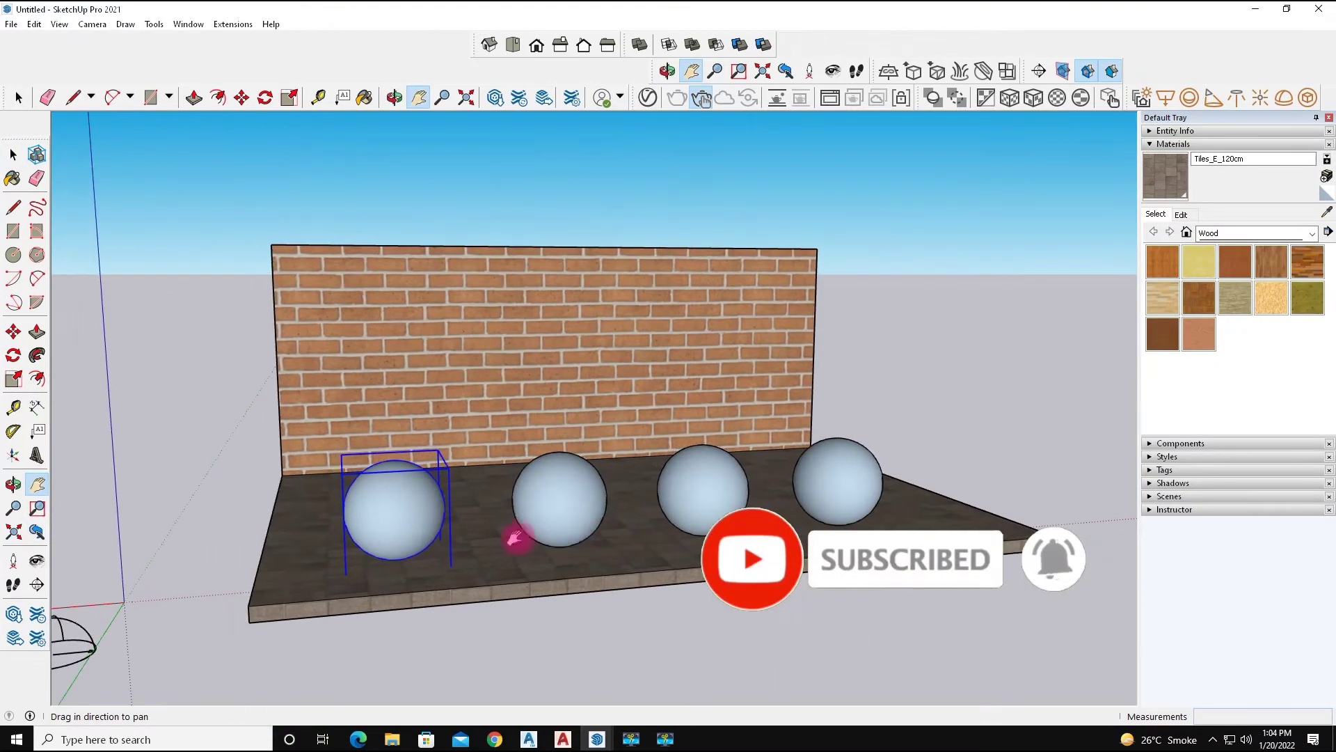
scroll(531, 538, "up", 2)
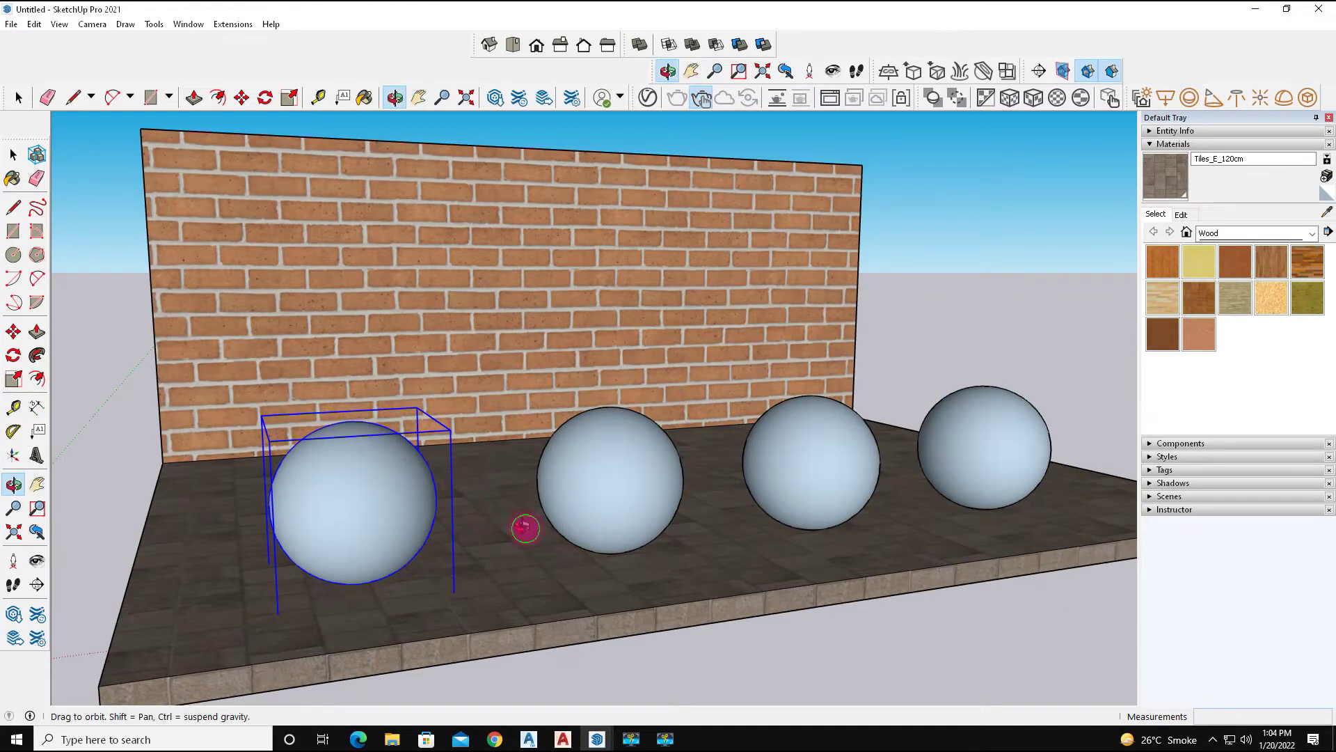
middle_click_drag(524, 528, 525, 519)
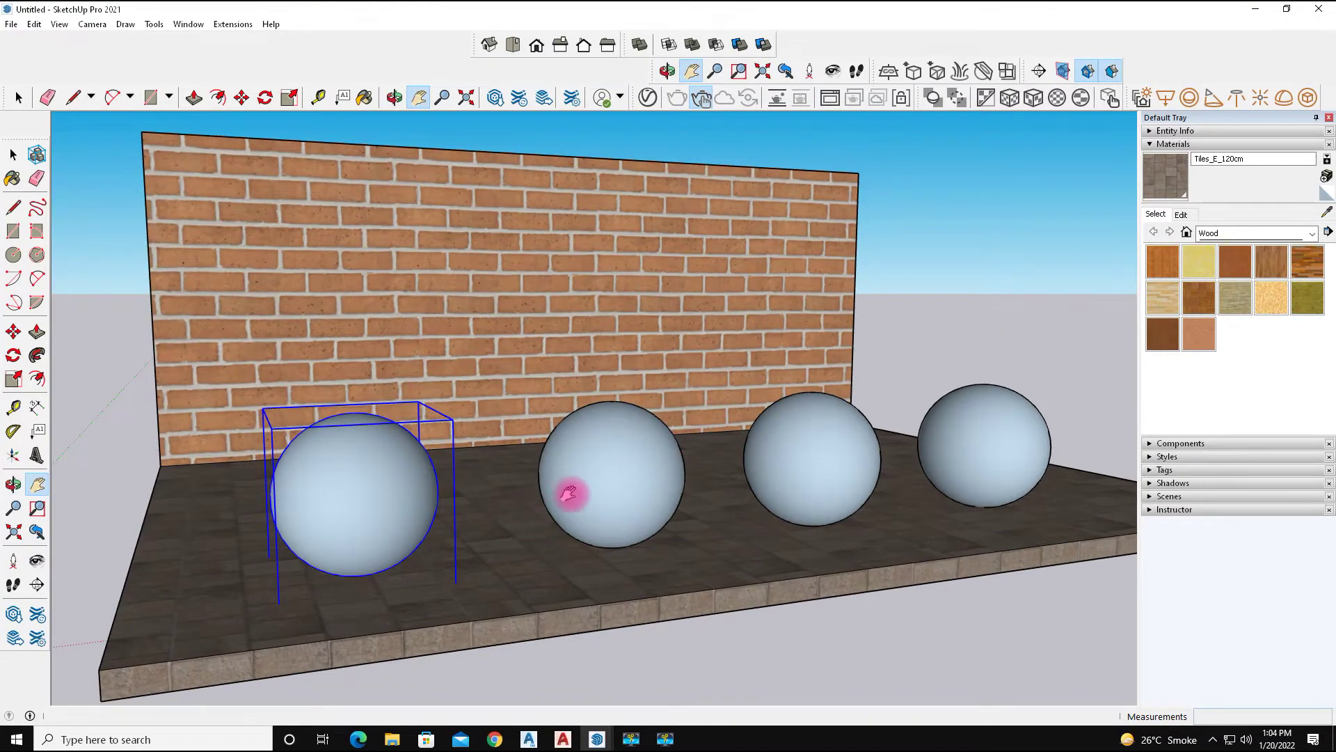
middle_click_drag(582, 477, 523, 481)
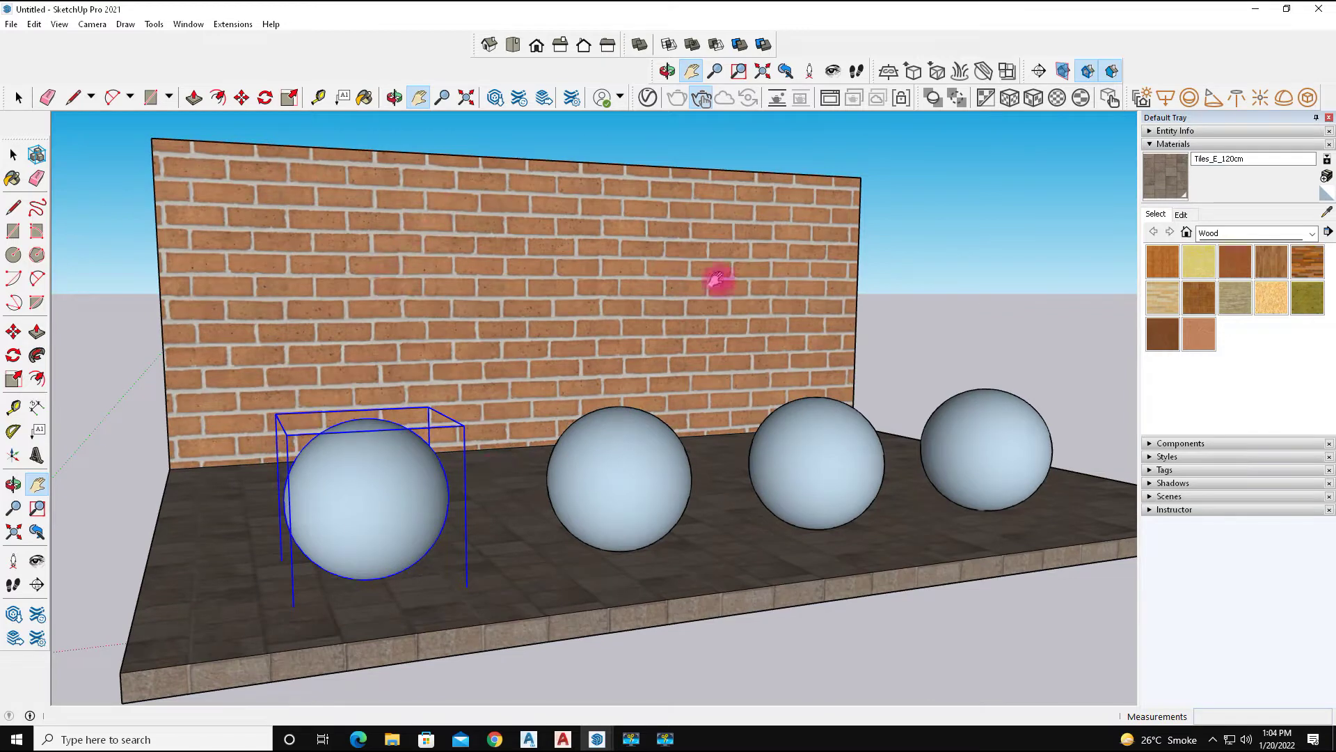
left_click(1169, 495)
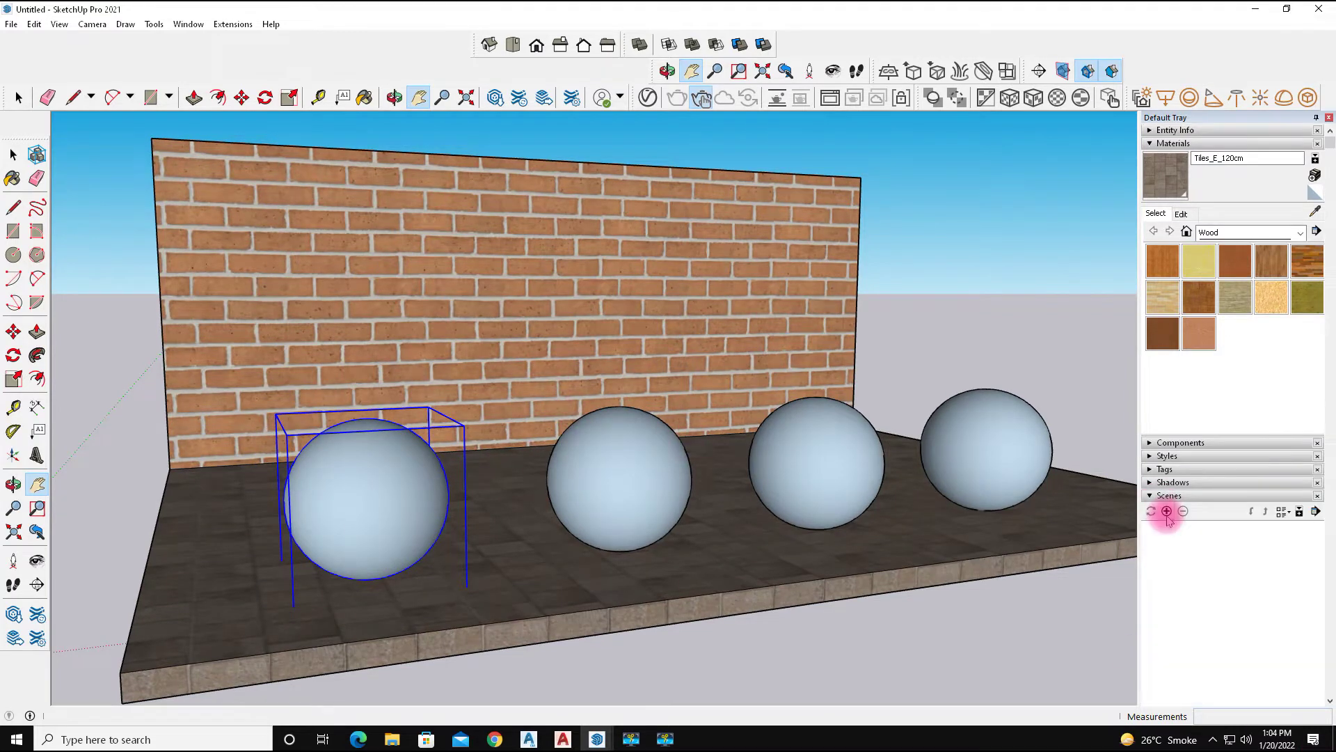
left_click(1167, 528)
scroll(507, 513, "down", 5)
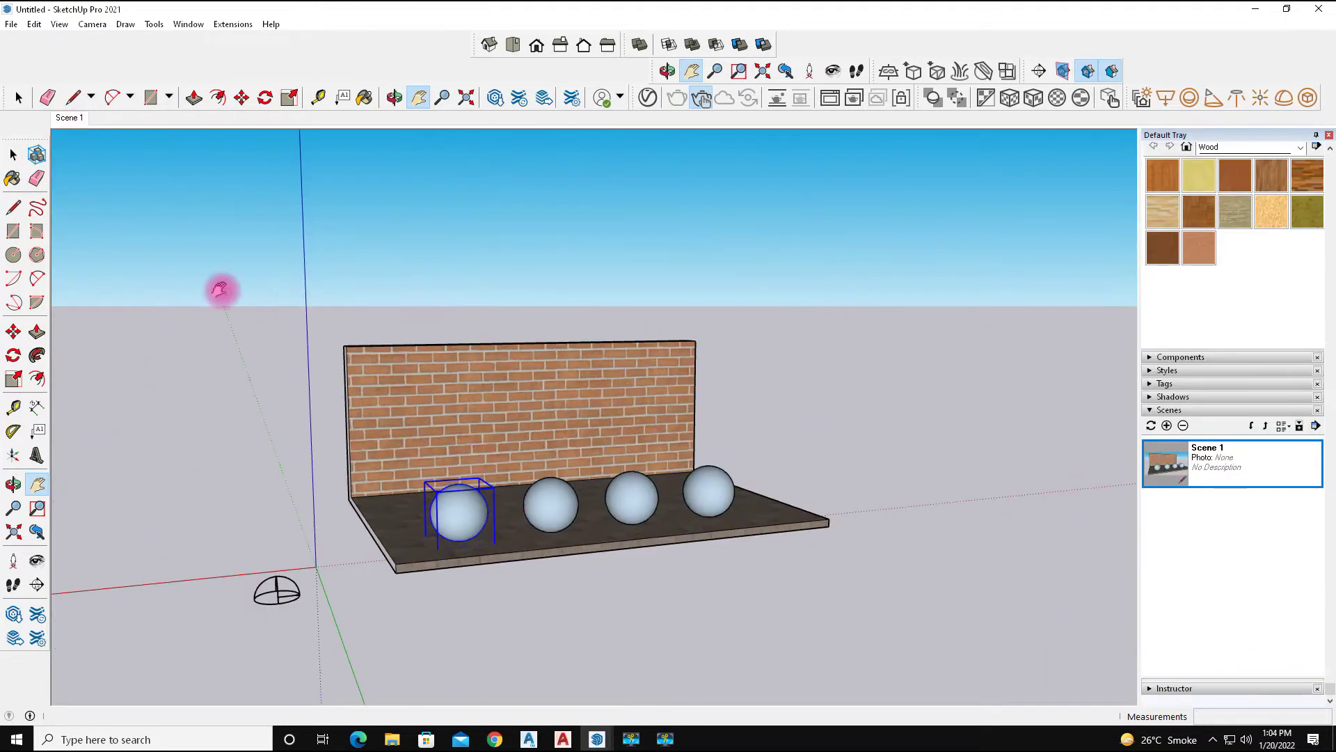
left_click(82, 120)
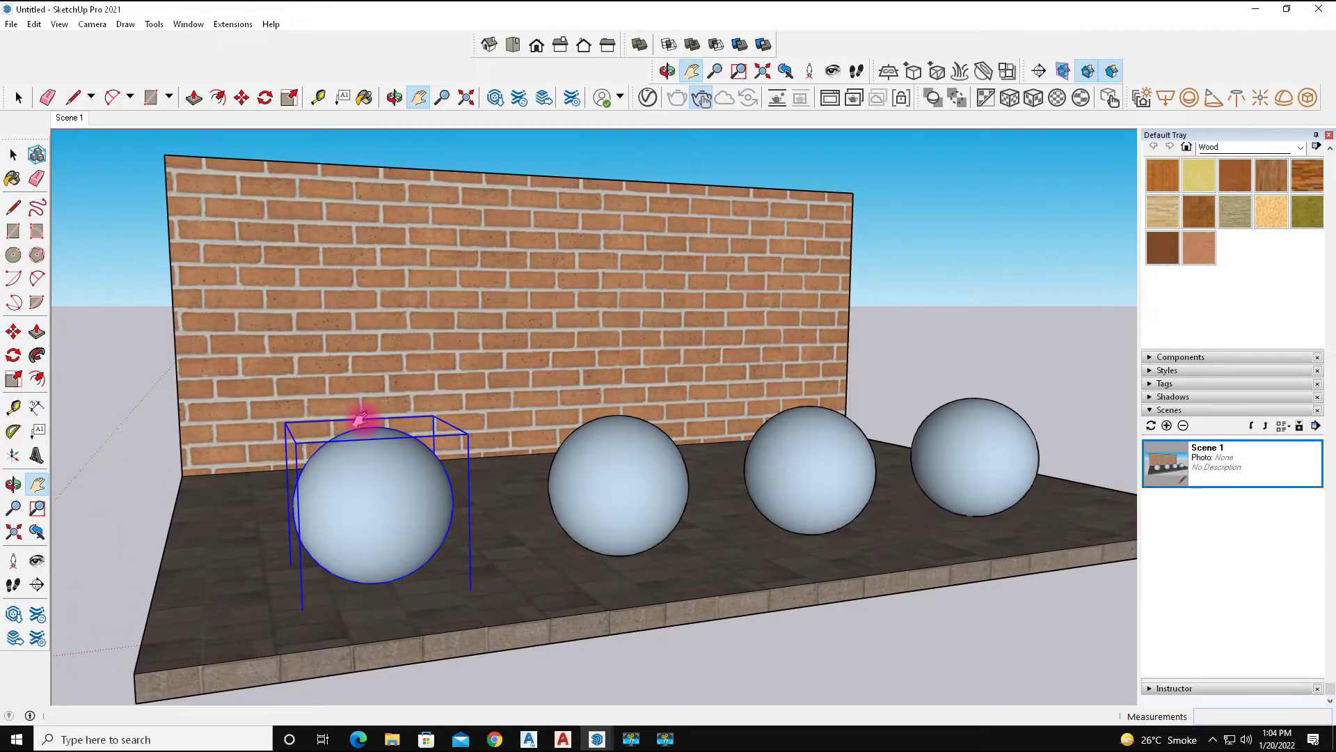
Start an interactive V-Ray render and resize the frame buffer to the side
left_click(705, 98)
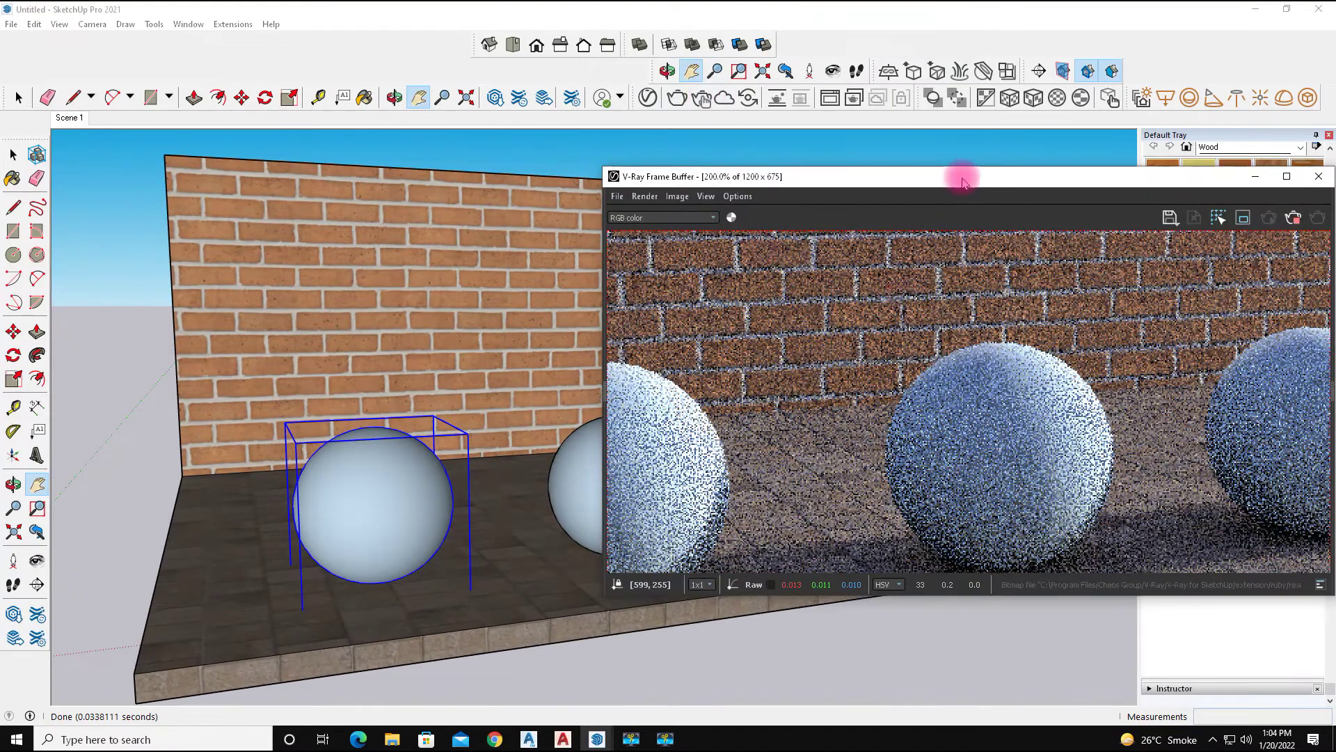
left_click_drag(961, 170, 506, 97)
mouse_move(874, 513)
left_mouse_down()
mouse_move(850, 677)
mouse_move(1247, 686)
left_mouse_up()
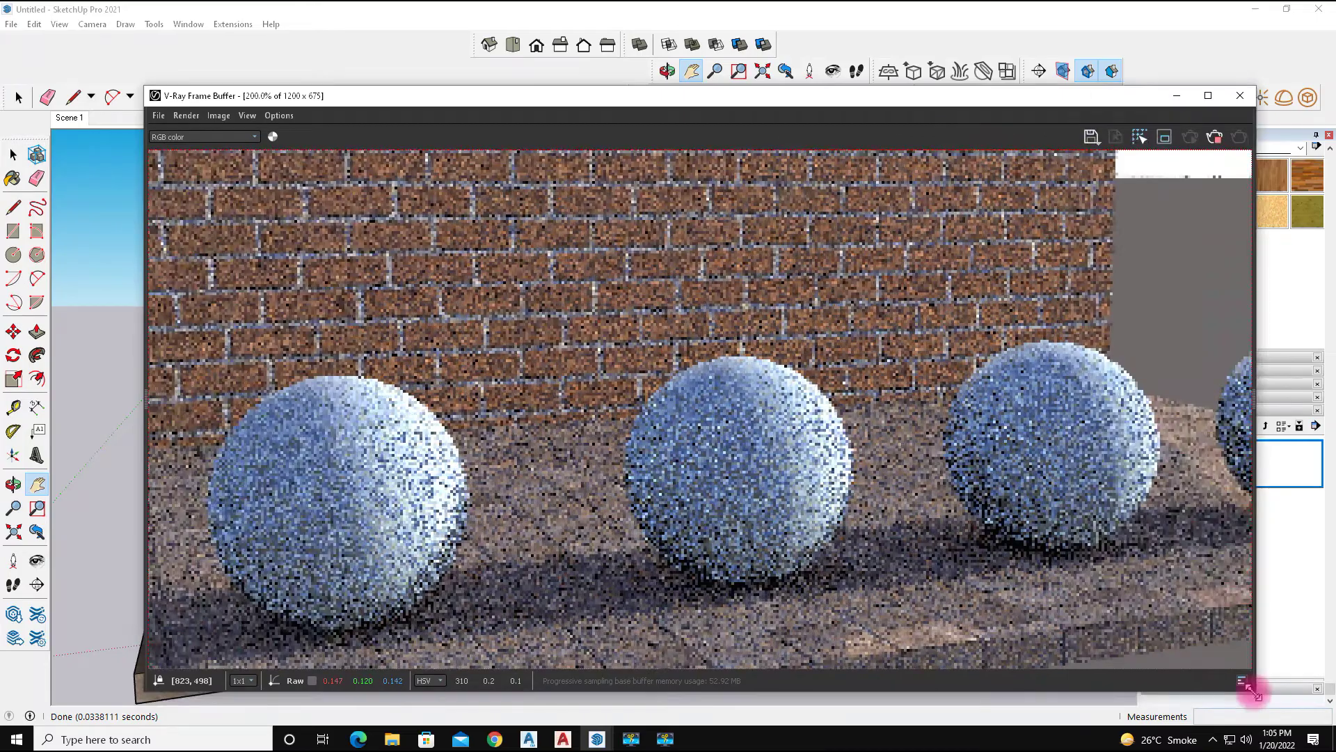
scroll(611, 441, "down", 2)
scroll(692, 438, "up", 1)
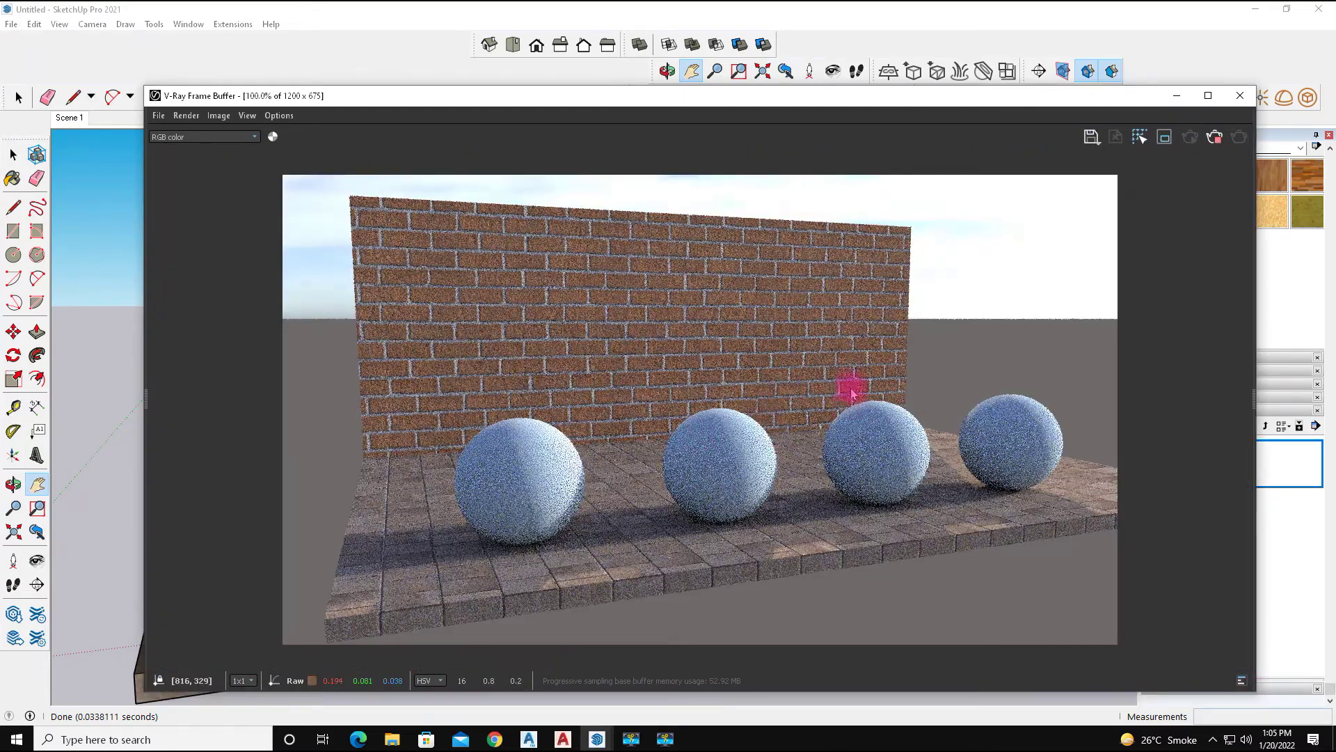
left_click_drag(1166, 104, 953, 94)
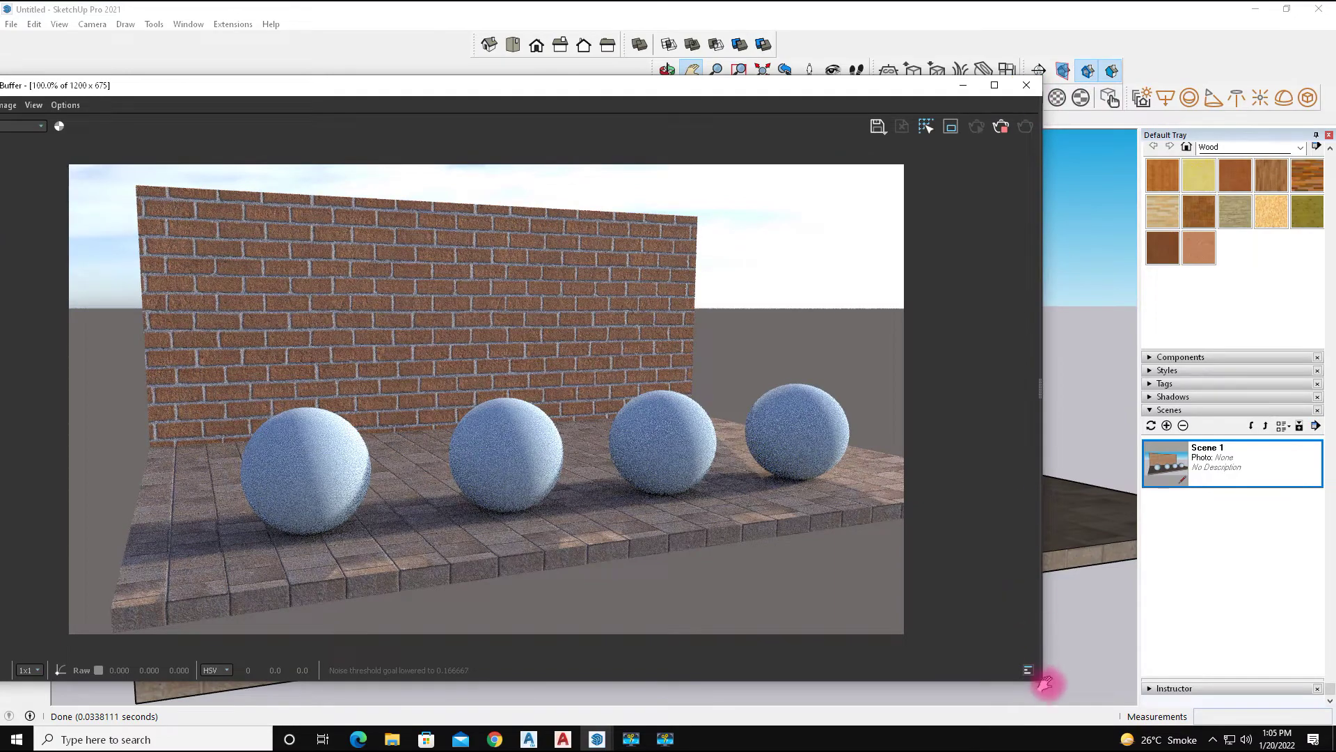
left_click_drag(1043, 684, 730, 591)
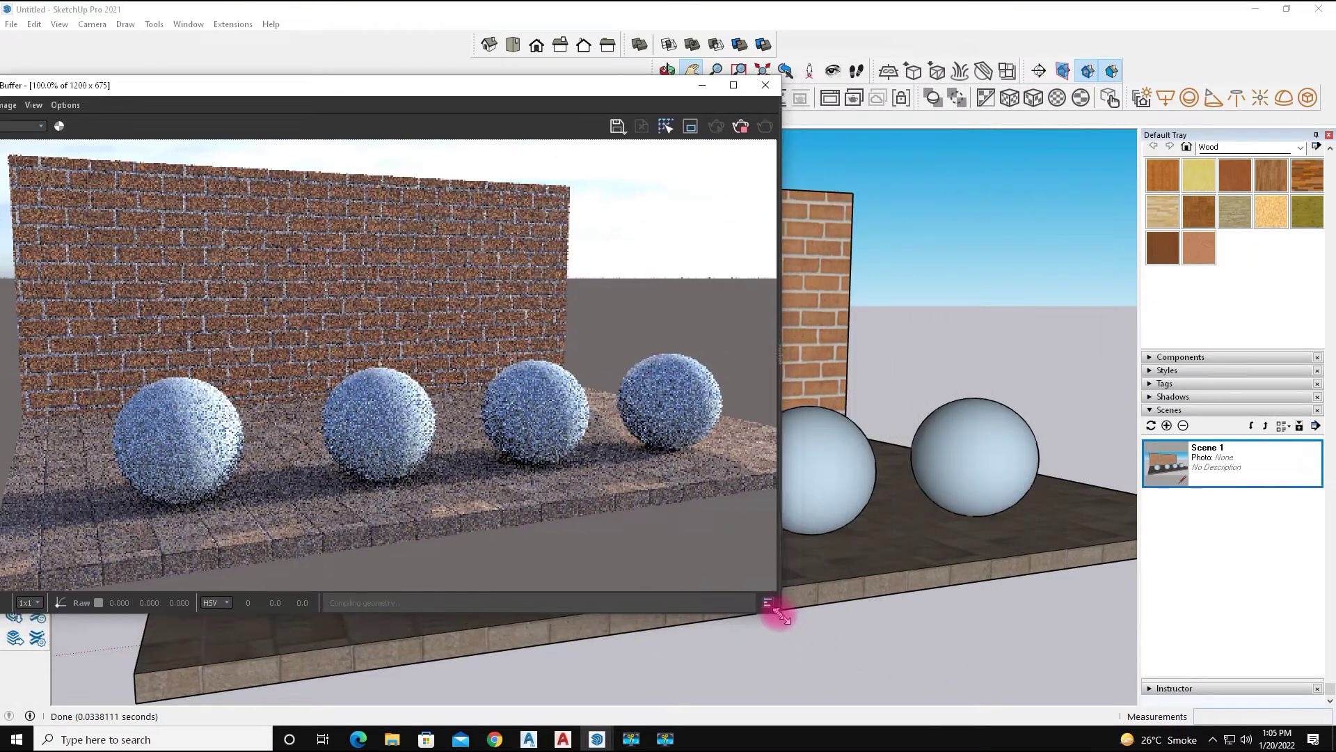
left_click_drag(730, 591, 582, 551)
mouse_move(128, 83)
left_mouse_down()
mouse_move(1014, 77)
mouse_move(975, 76)
left_mouse_up()
Open the V-Ray material library and move it and the frame buffer off the tray
left_click(648, 98)
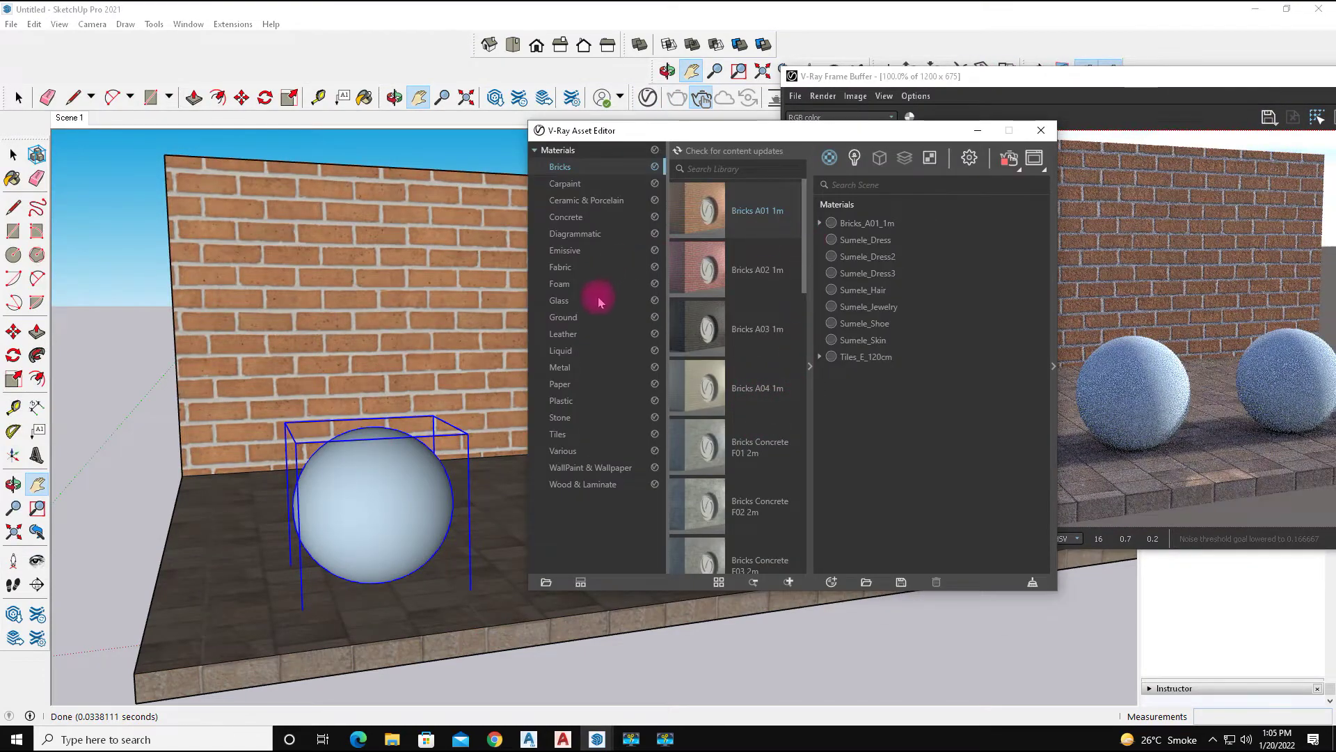
left_click(578, 340)
mouse_move(807, 251)
left_mouse_down()
mouse_move(829, 453)
mouse_move(809, 189)
left_mouse_up()
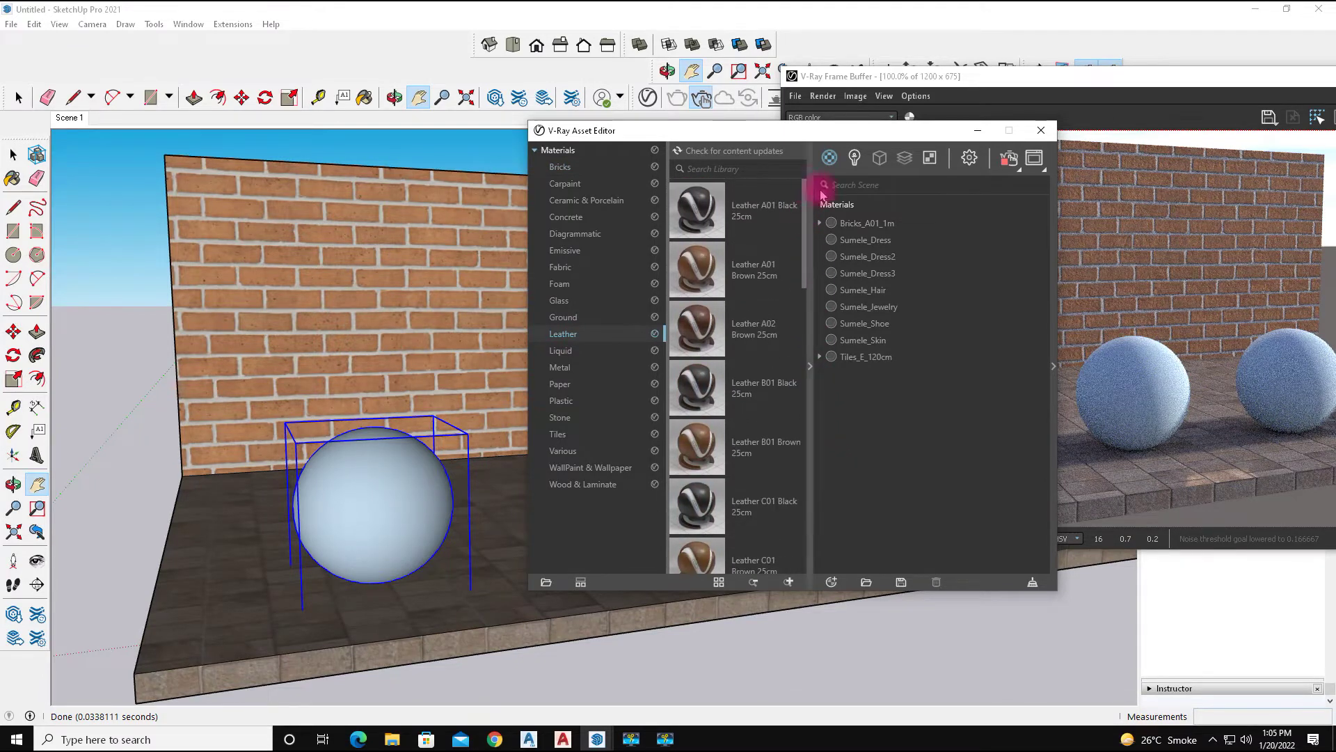
left_click_drag(826, 130, 630, 53)
left_click_drag(1071, 103, 682, 132)
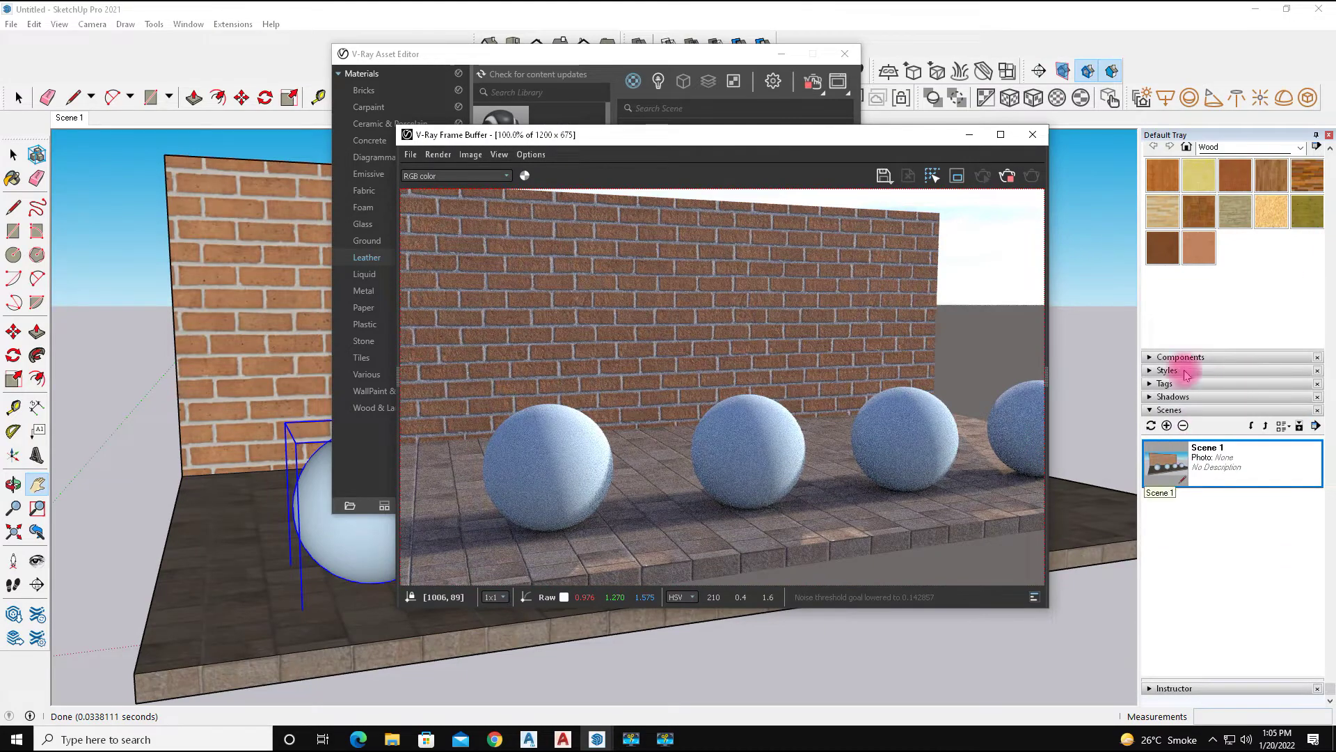
Switch the Materials tray to the Metal collection and rearrange the windows
left_click(1225, 147)
left_click(1229, 243)
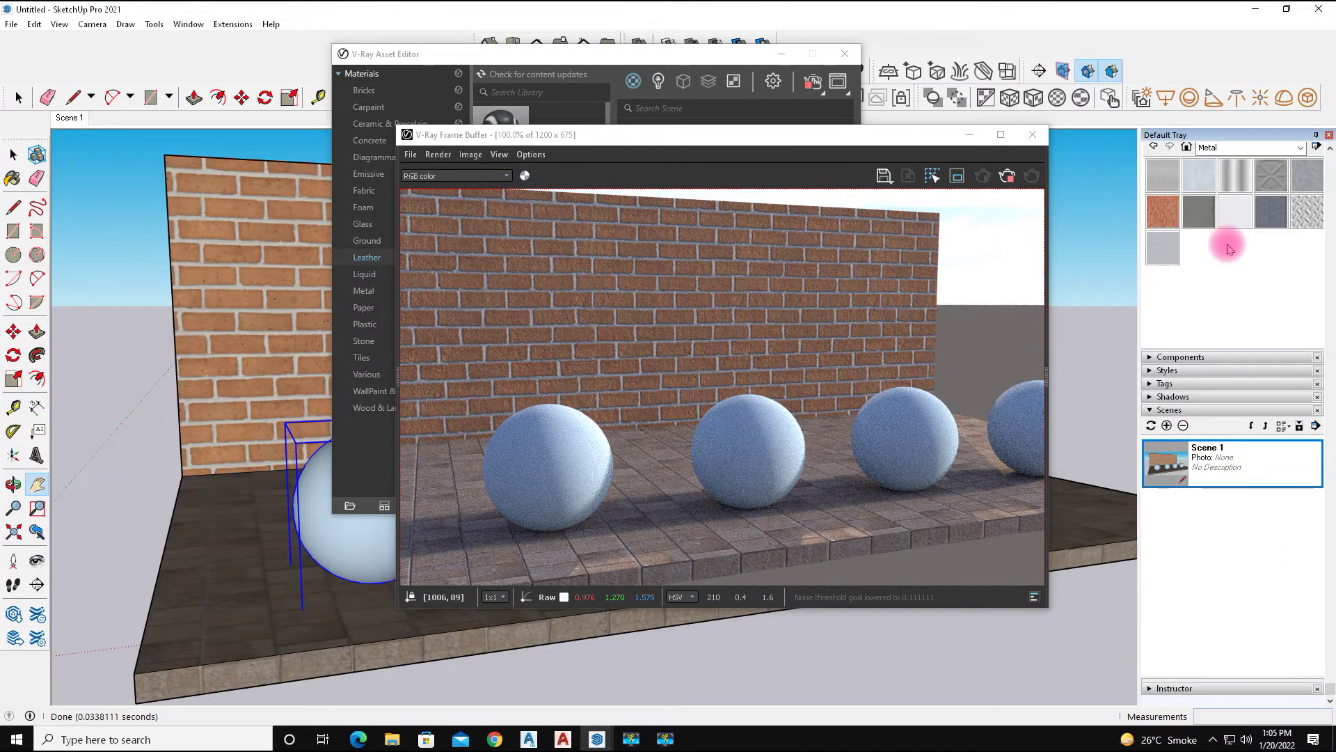
mouse_move(765, 134)
left_mouse_down()
mouse_move(258, 345)
mouse_move(2, 209)
left_mouse_up()
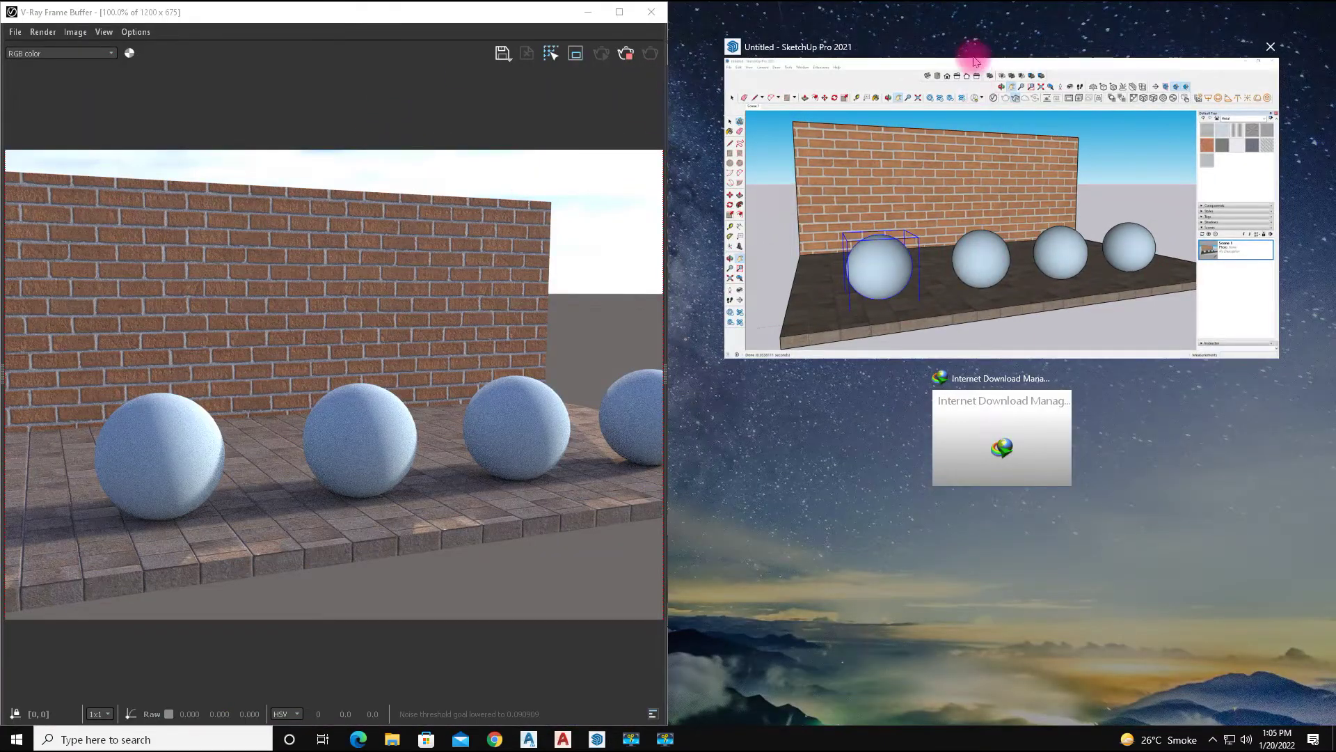
left_click(922, 208)
left_click_drag(606, 12, 397, 158)
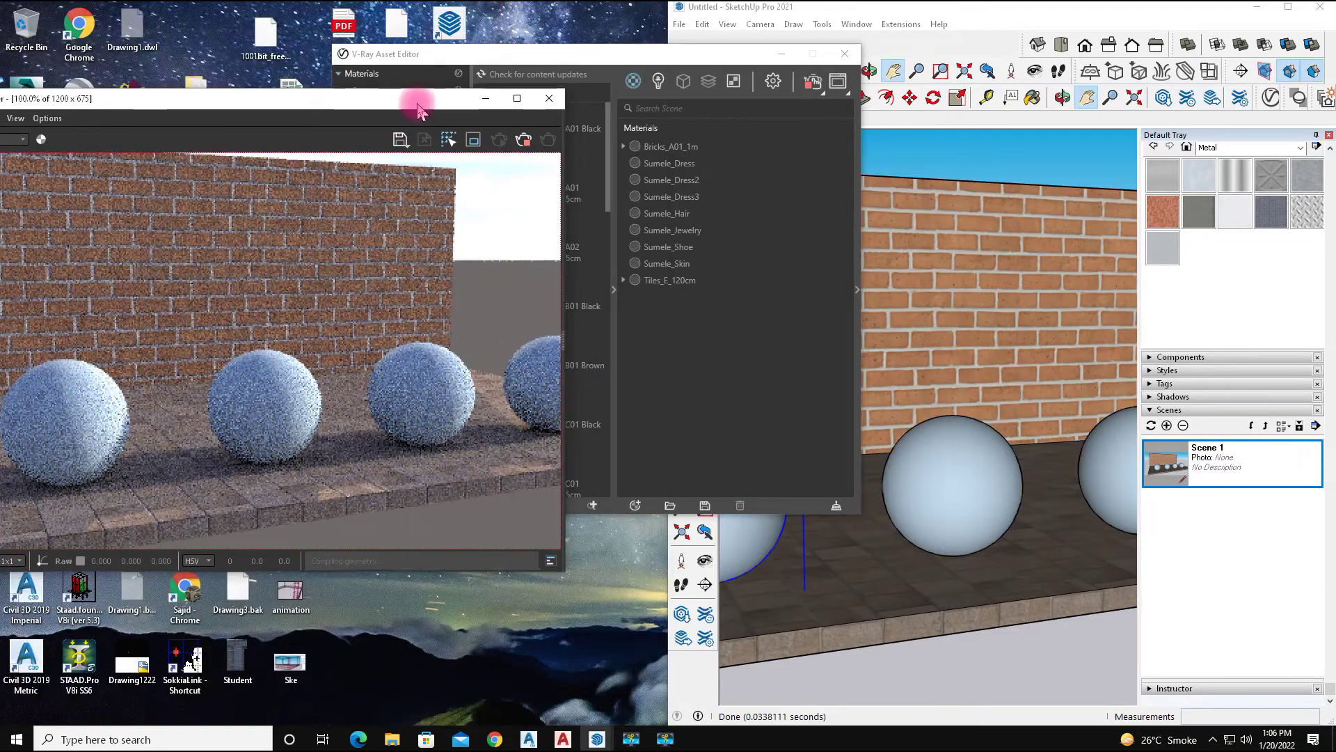
double_click(930, 9)
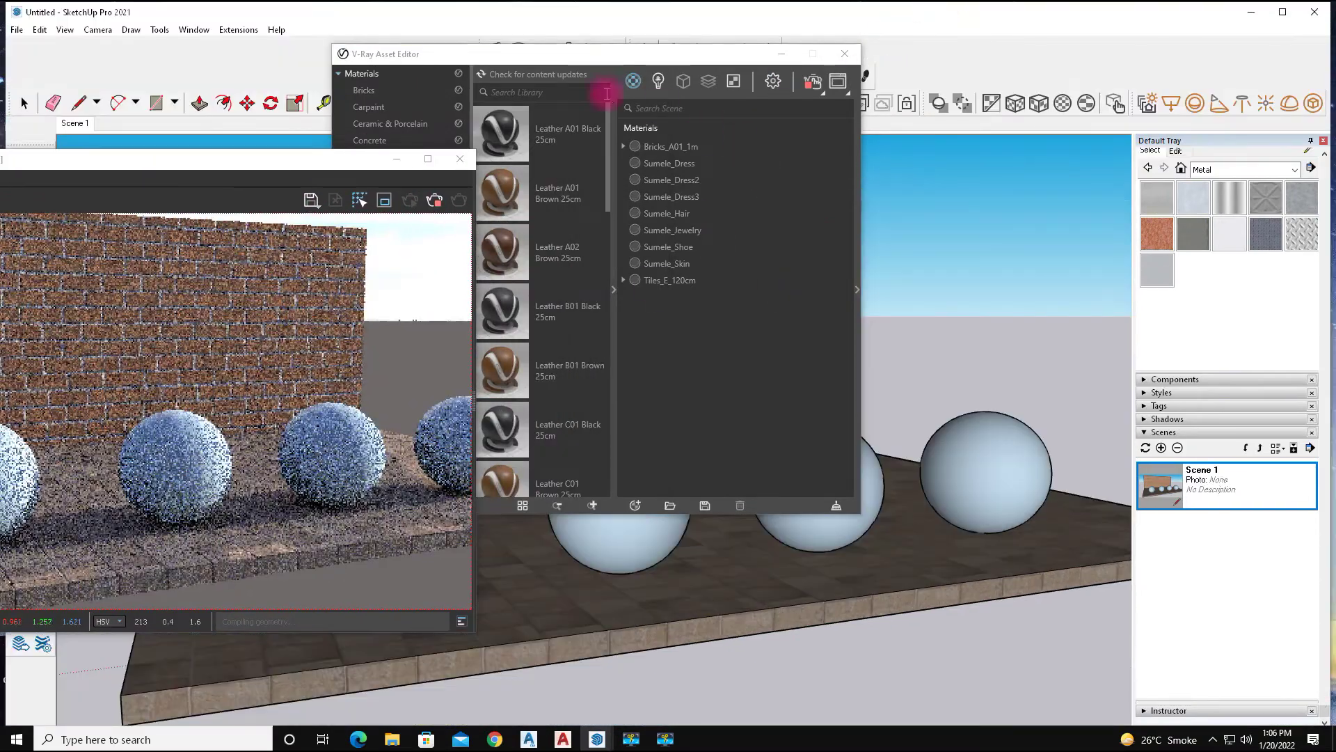
left_click_drag(612, 52, 1086, 14)
left_click_drag(237, 160, 425, 128)
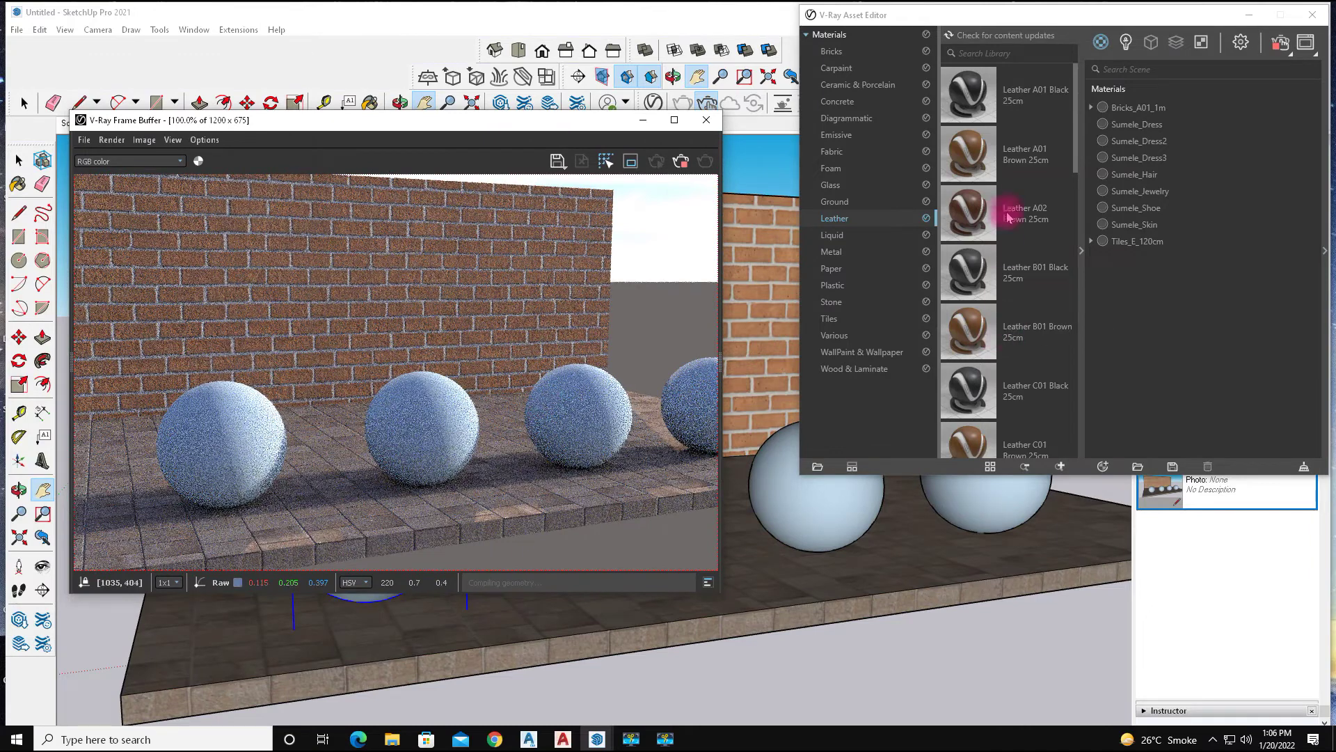
Pick the Metal category in the V-Ray library, with Aluminum Blurry chosen
left_click(988, 471)
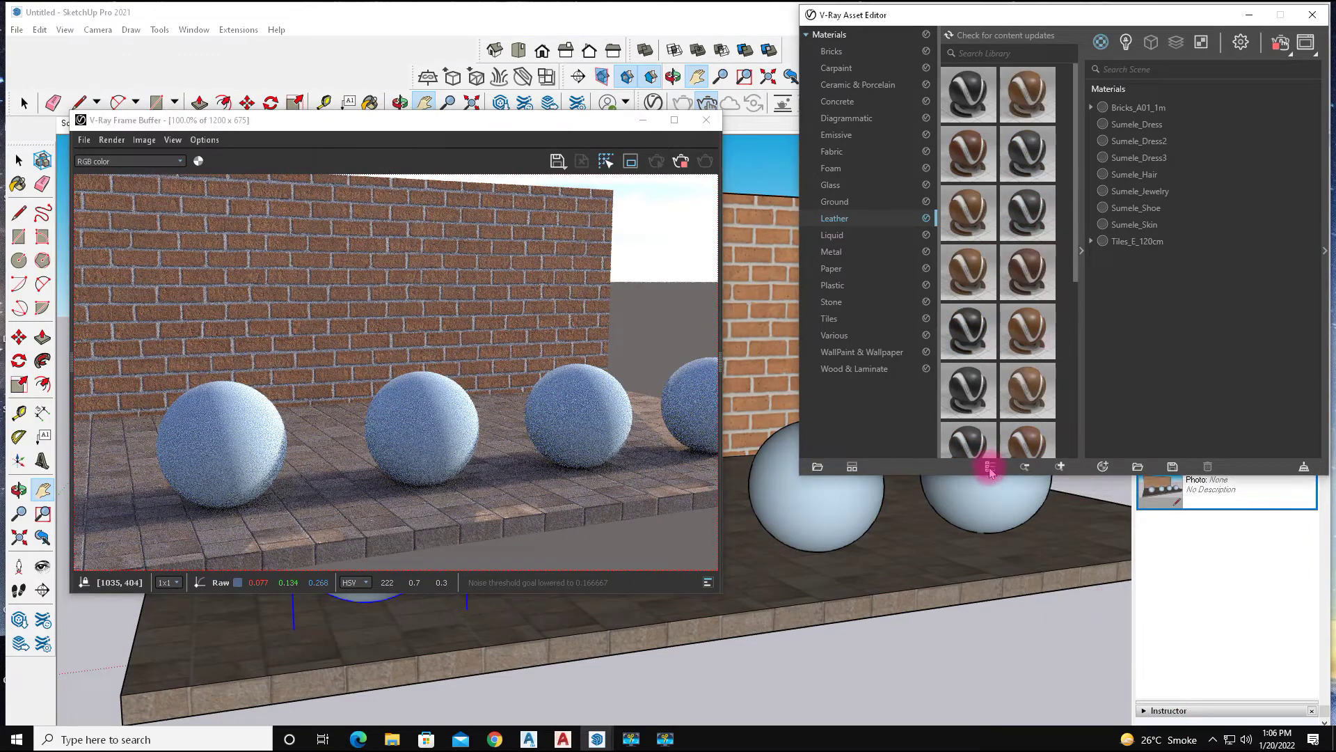
left_click(844, 252)
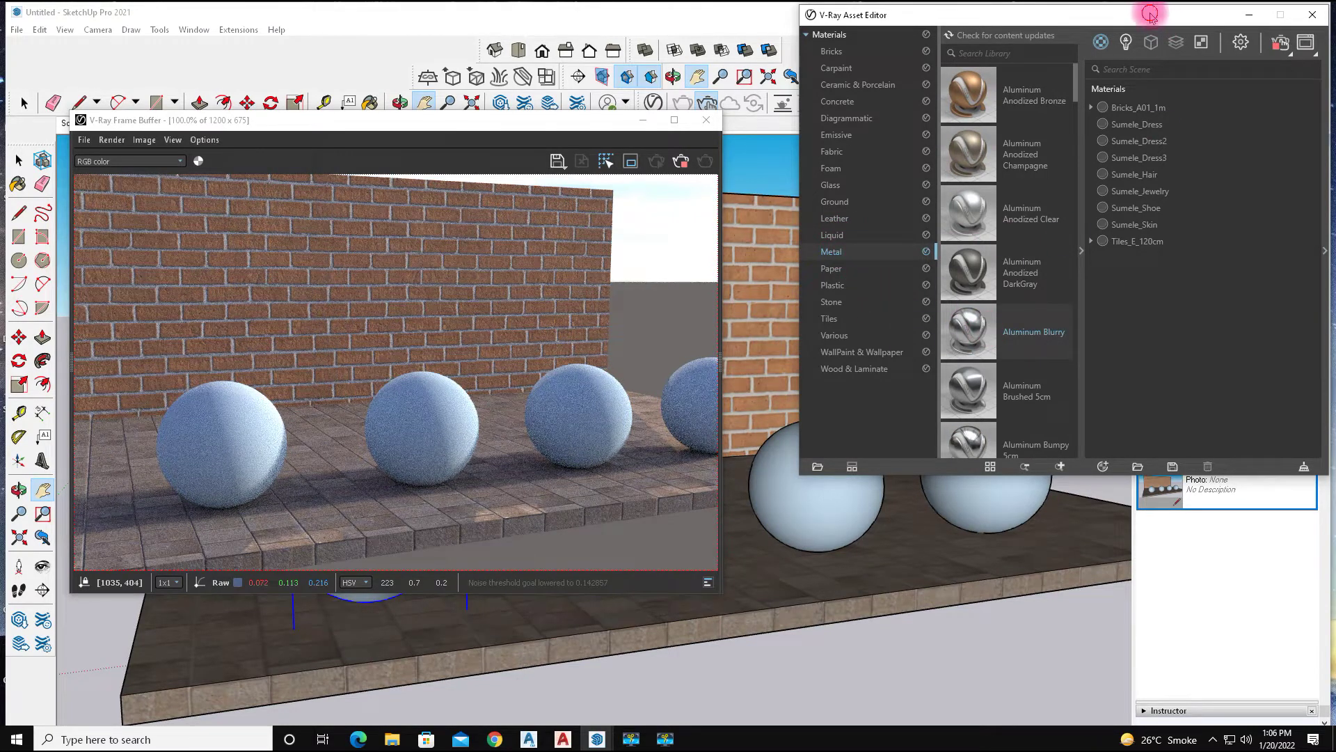
left_click_drag(1150, 14, 818, 11)
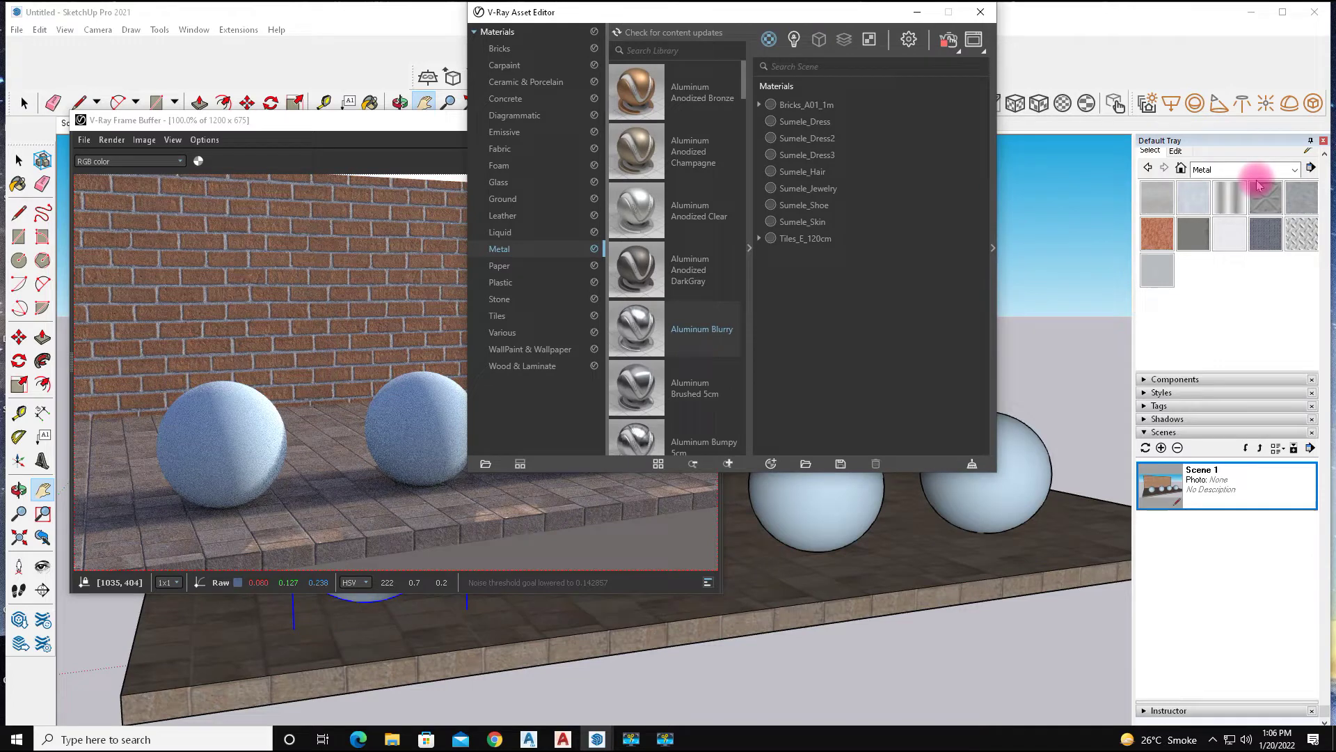
left_click(1295, 170)
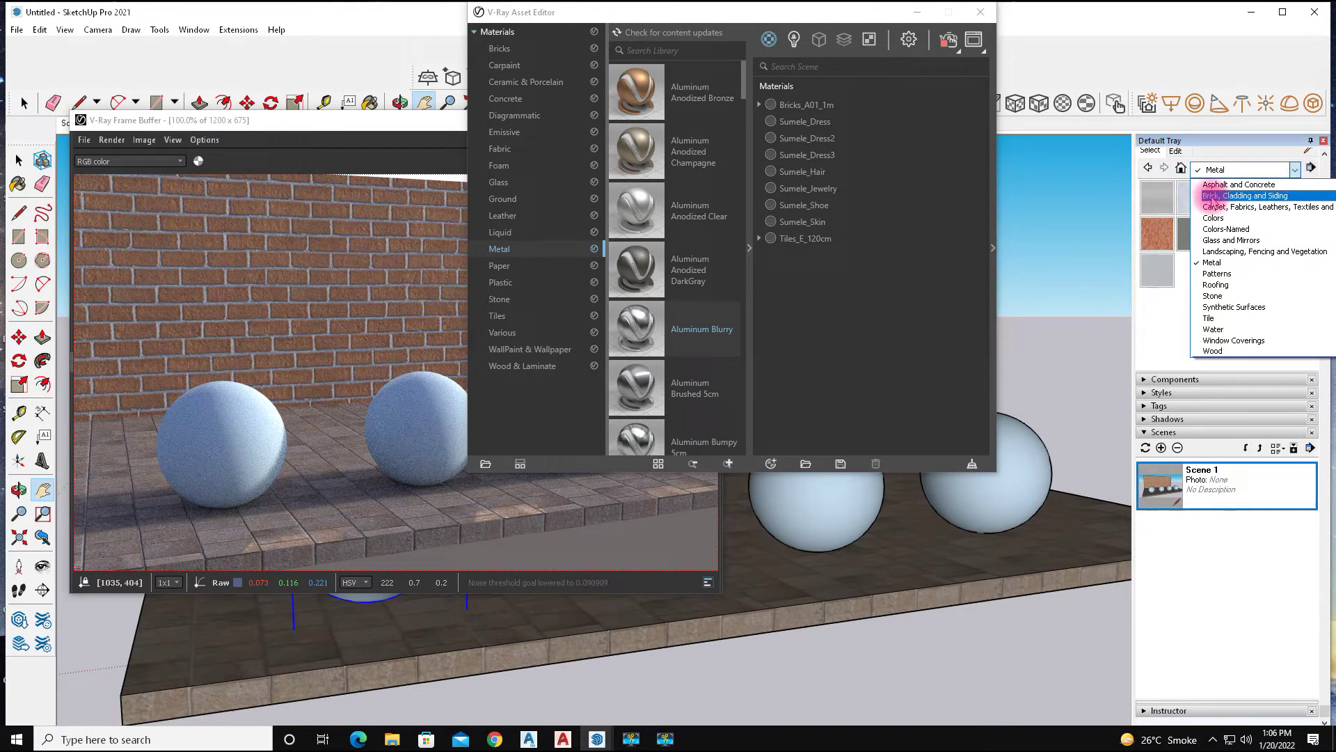
Pick a bright green swatch from the Colors collection in the Materials tray
left_click(1229, 147)
left_click(1238, 170)
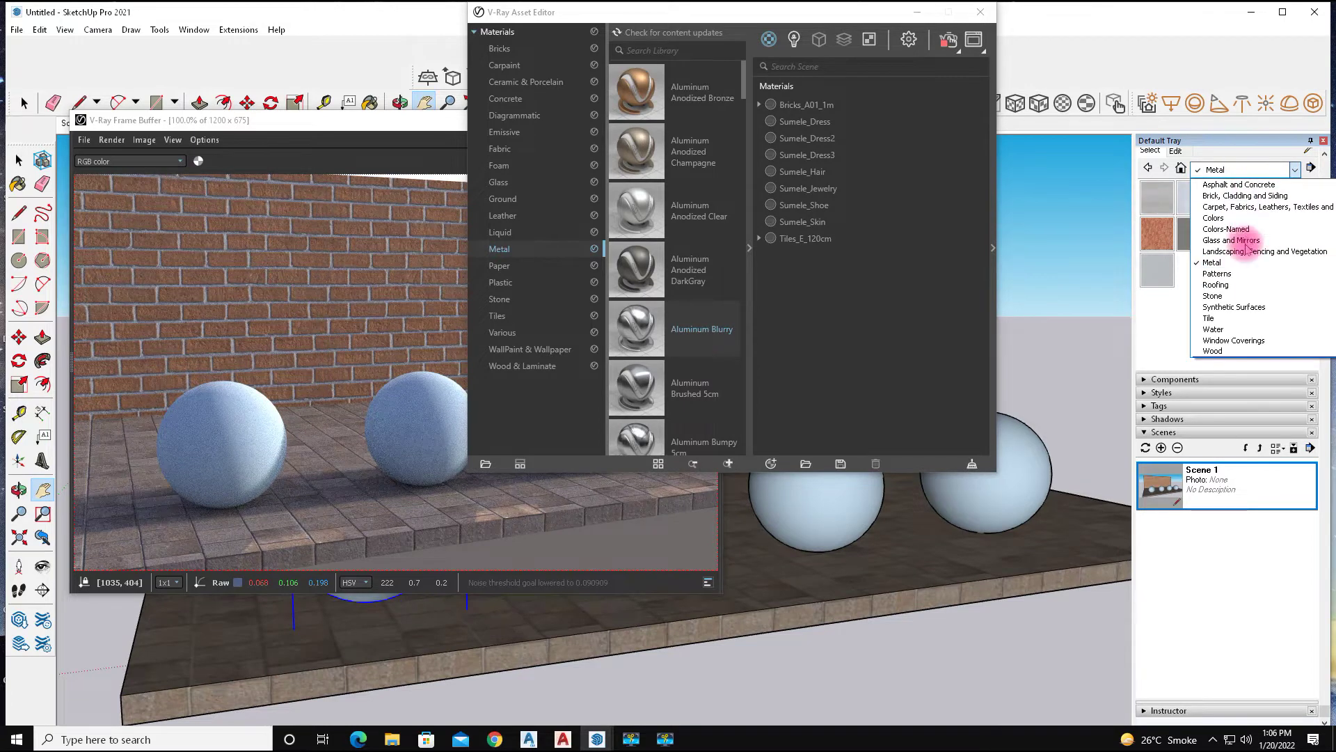
left_click(1214, 218)
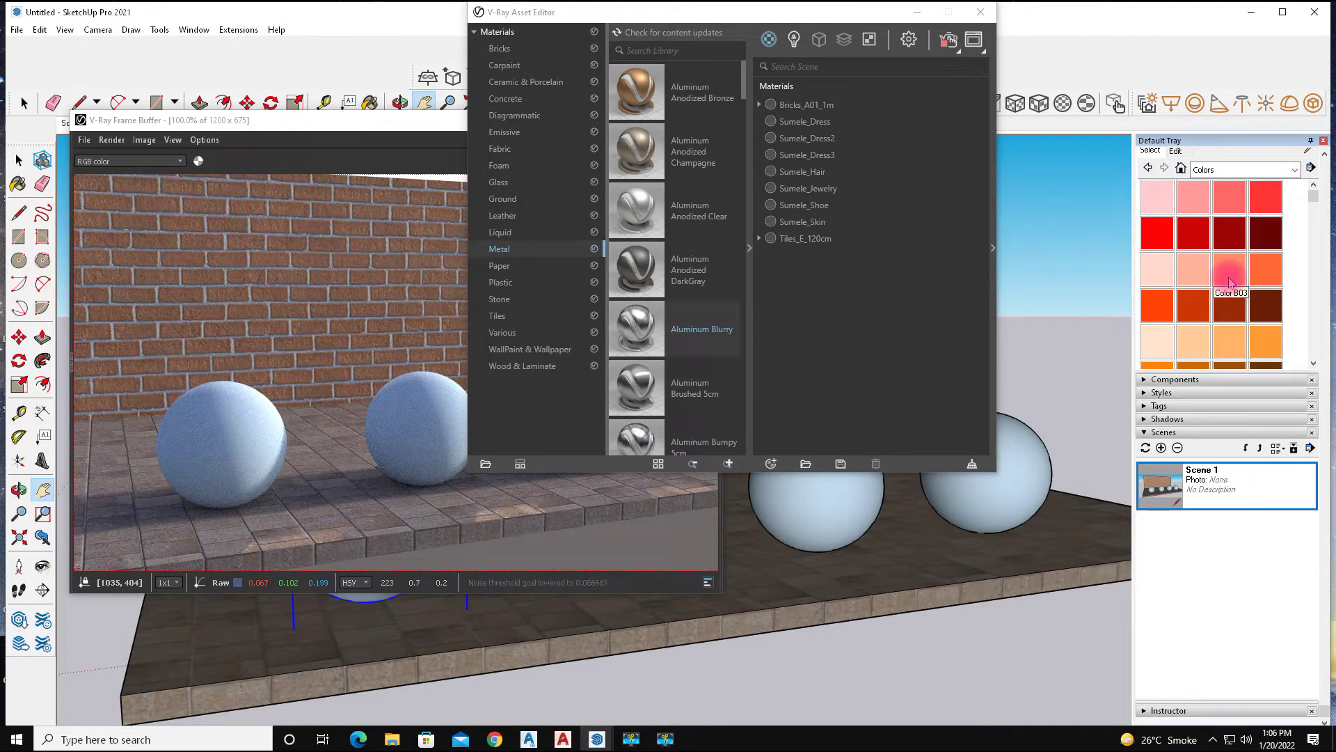
scroll(1229, 281, "down", 2)
scroll(1225, 271, "down", 2)
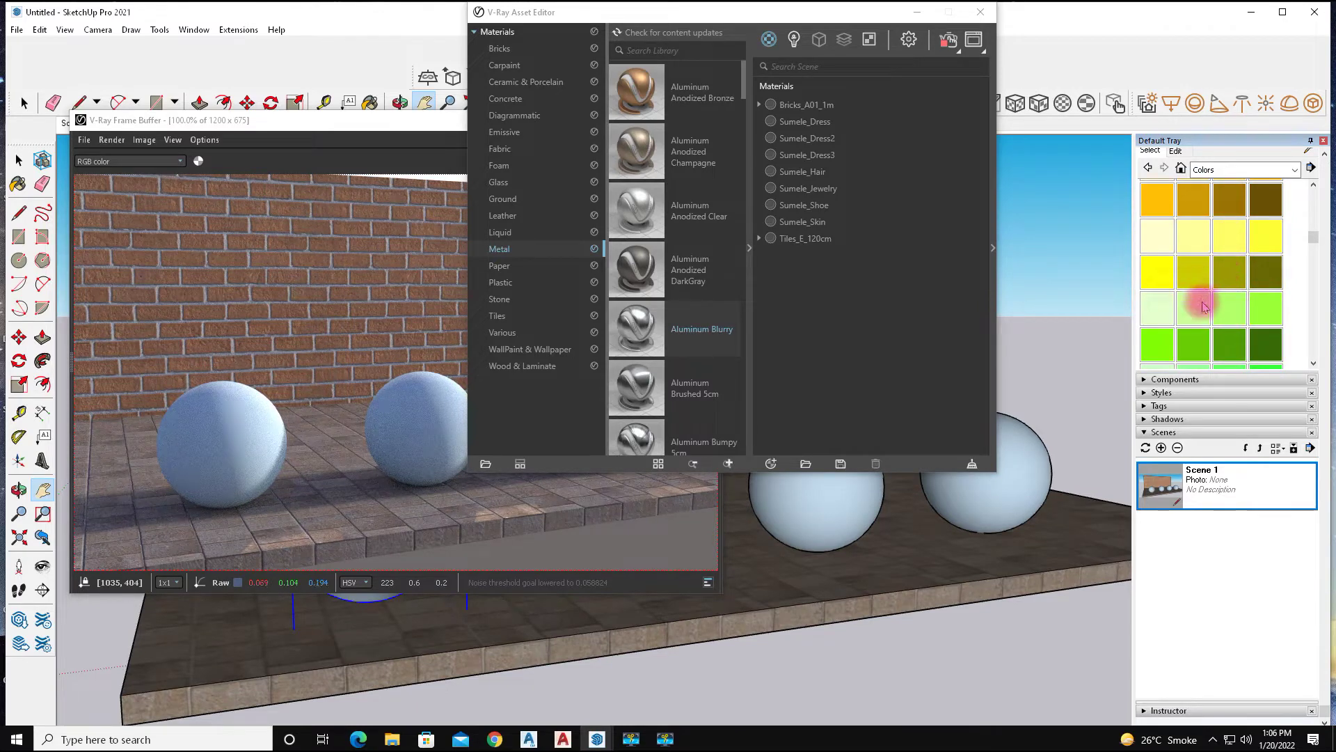
left_click(1267, 307)
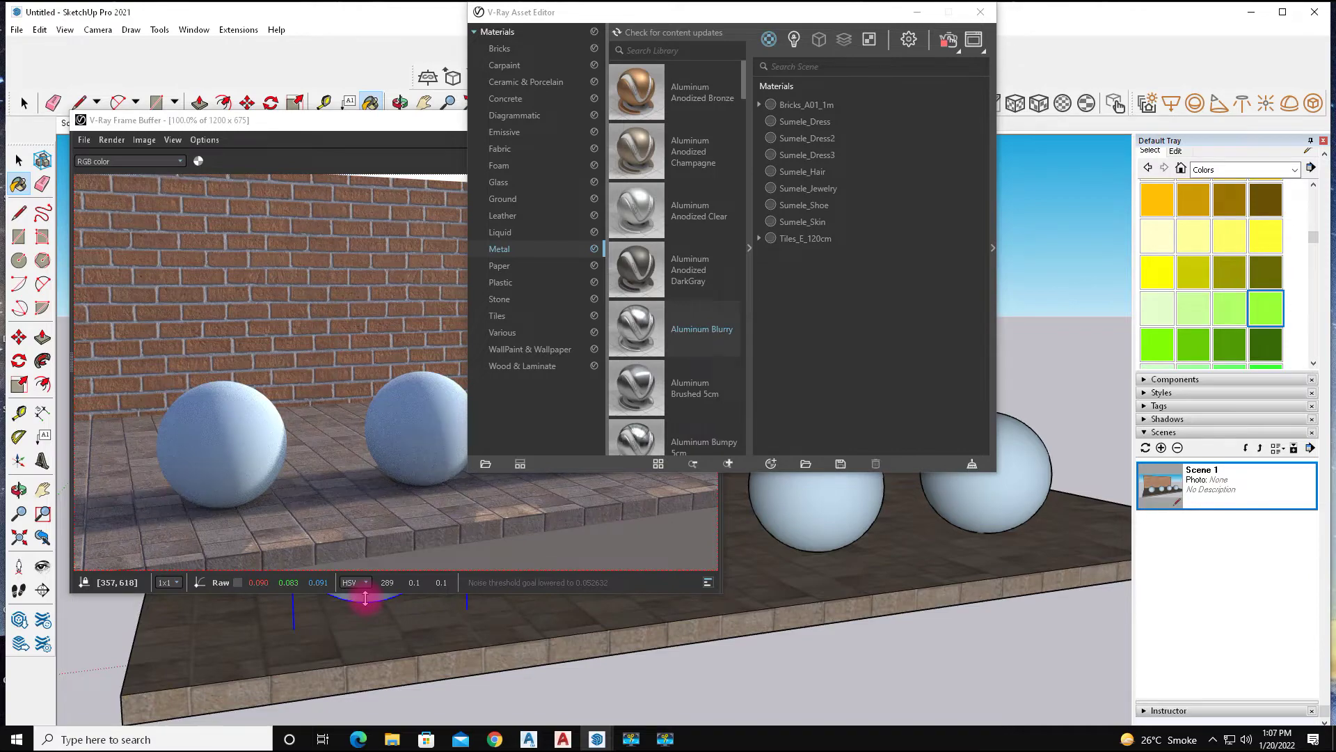
Paint the first sphere green Color F04 and check it in the V-Ray material list
left_click_drag(367, 146, 780, 176)
left_click(362, 496)
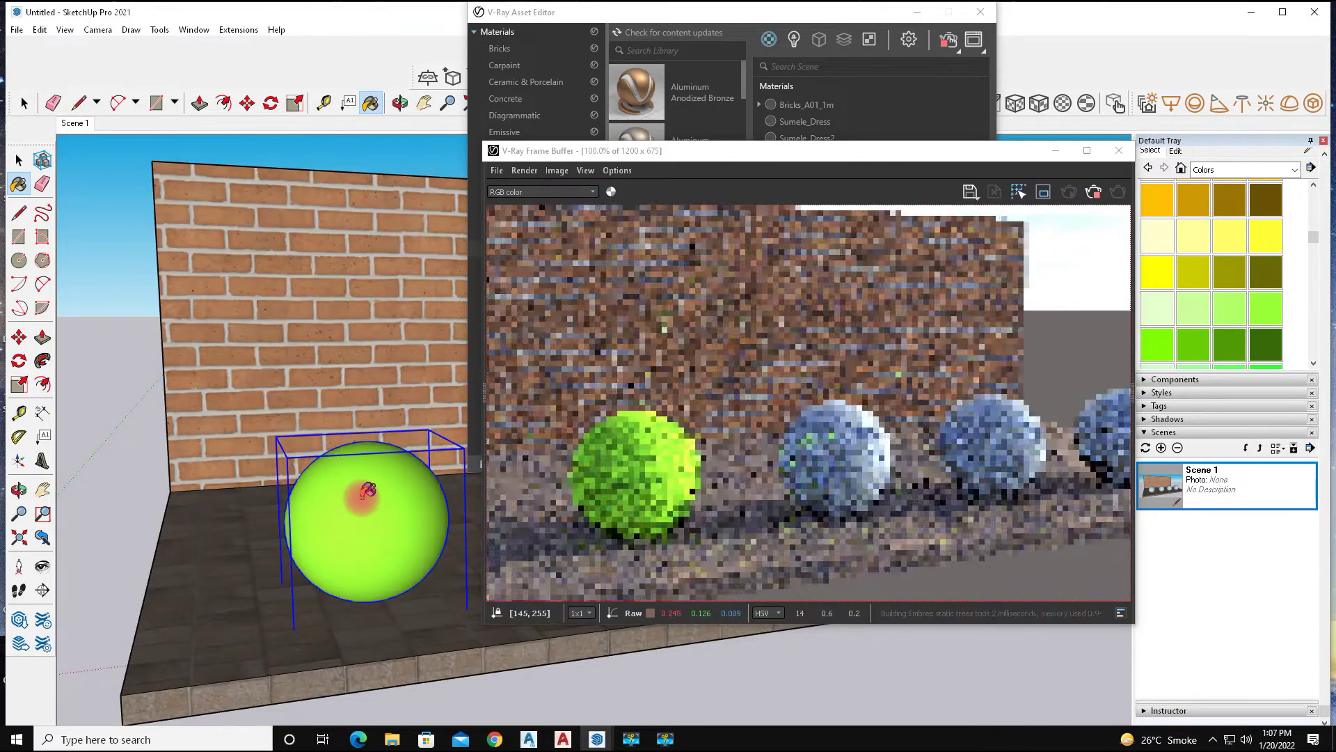
left_click(663, 447)
left_click_drag(728, 150, 244, 79)
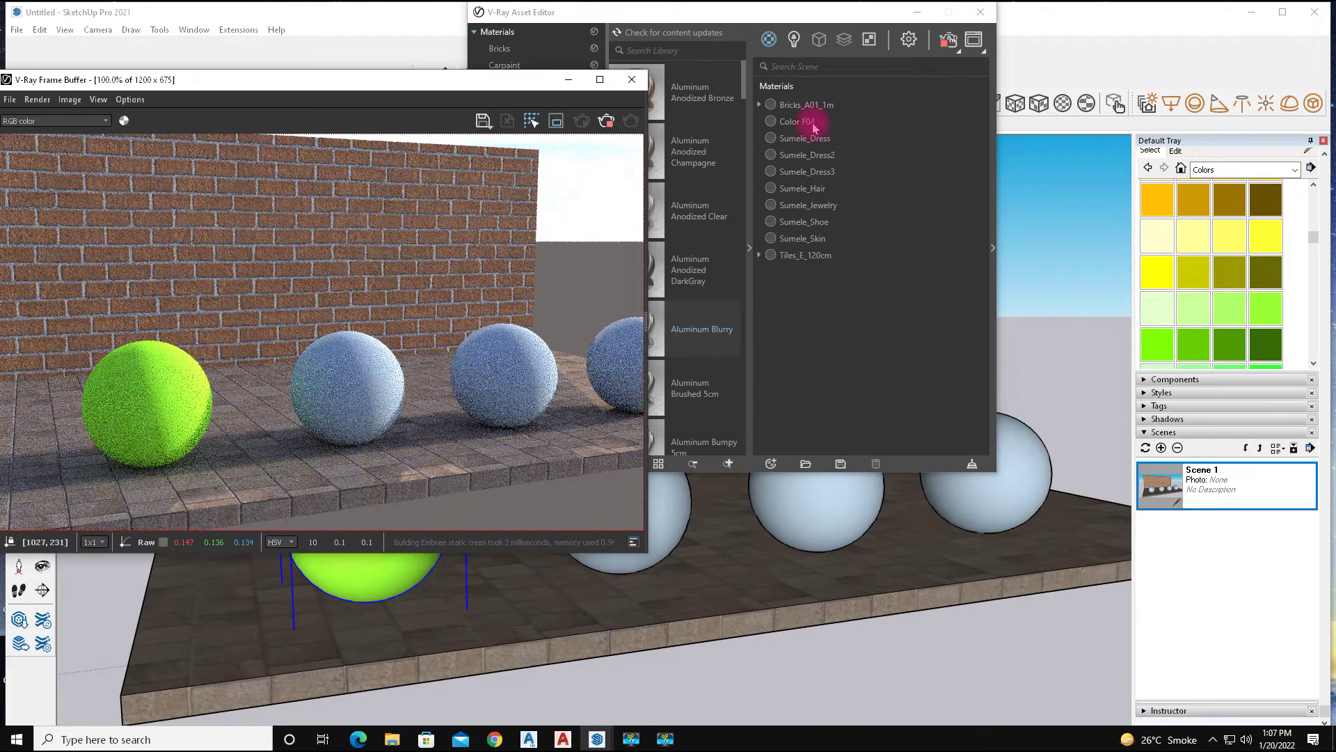
left_click(1176, 151)
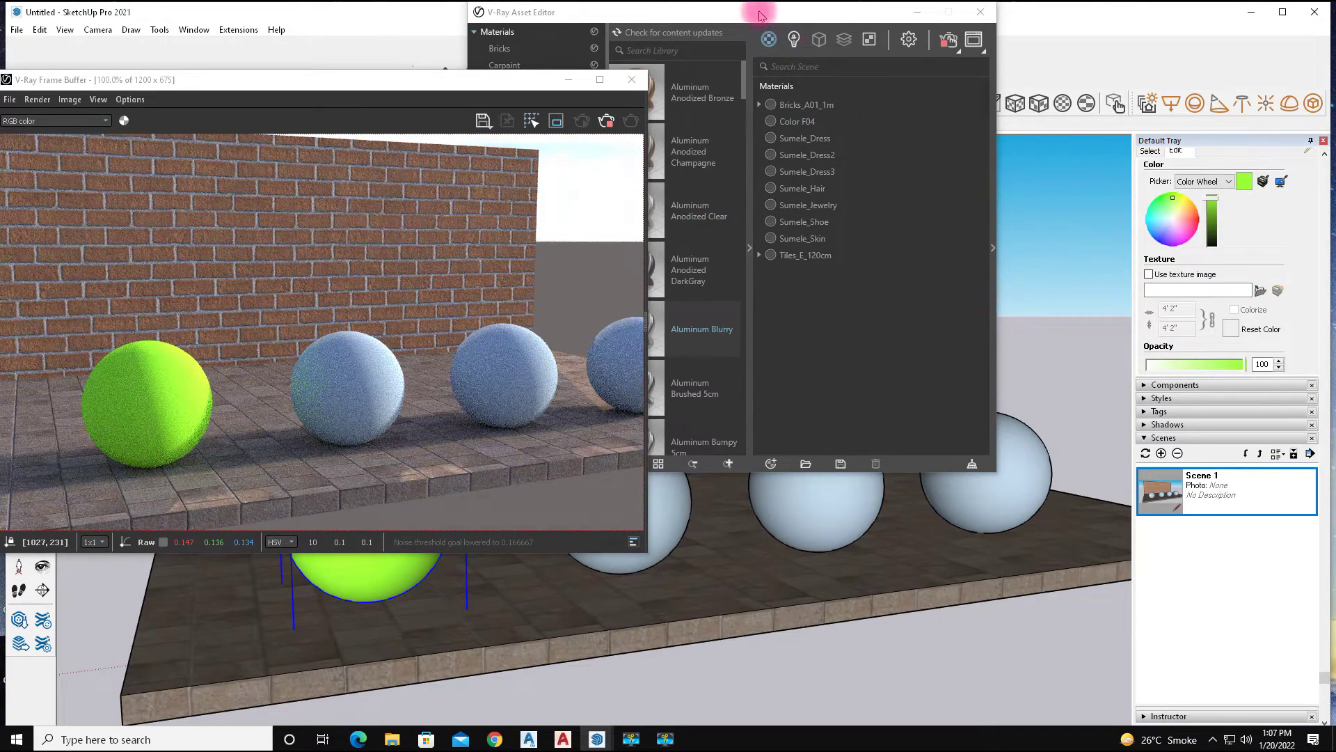
Add a new Generic material in the V-Ray Asset Editor
left_click_drag(760, 14, 985, 37)
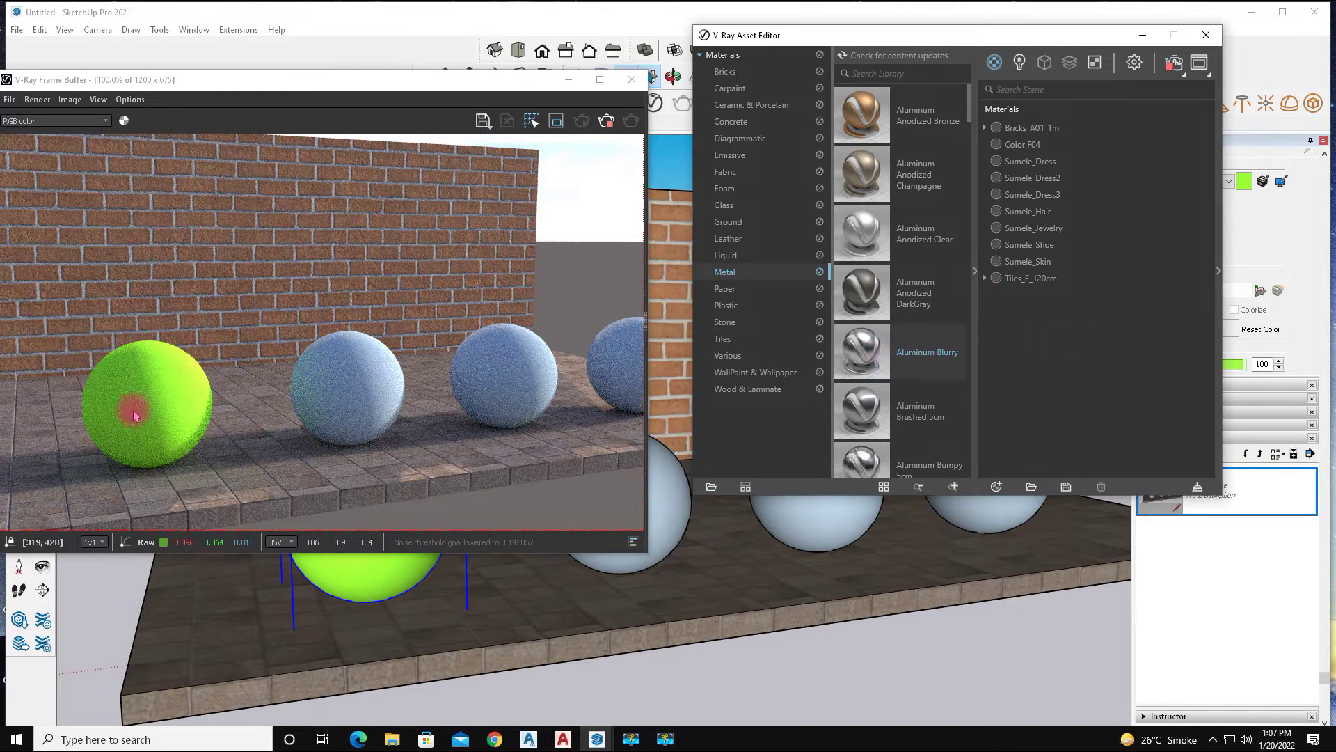
left_click(998, 488)
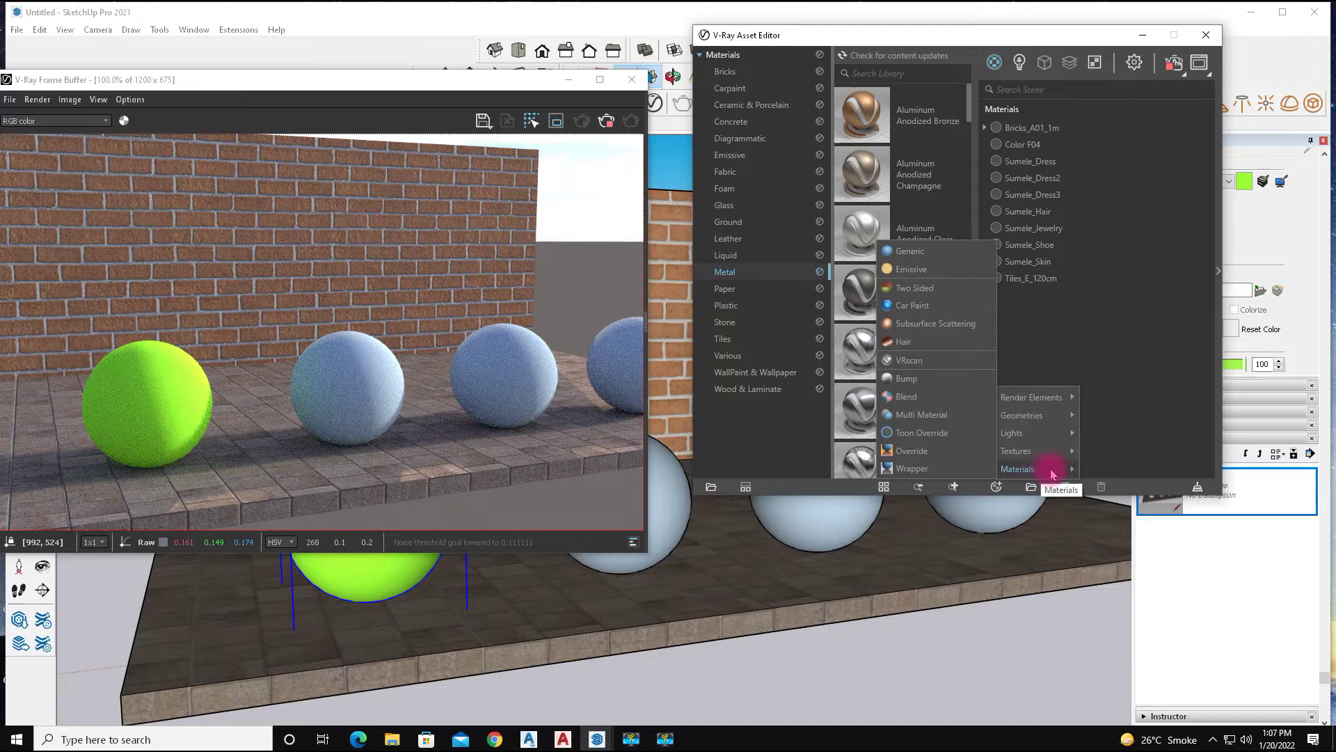
mouse_move(1029, 451)
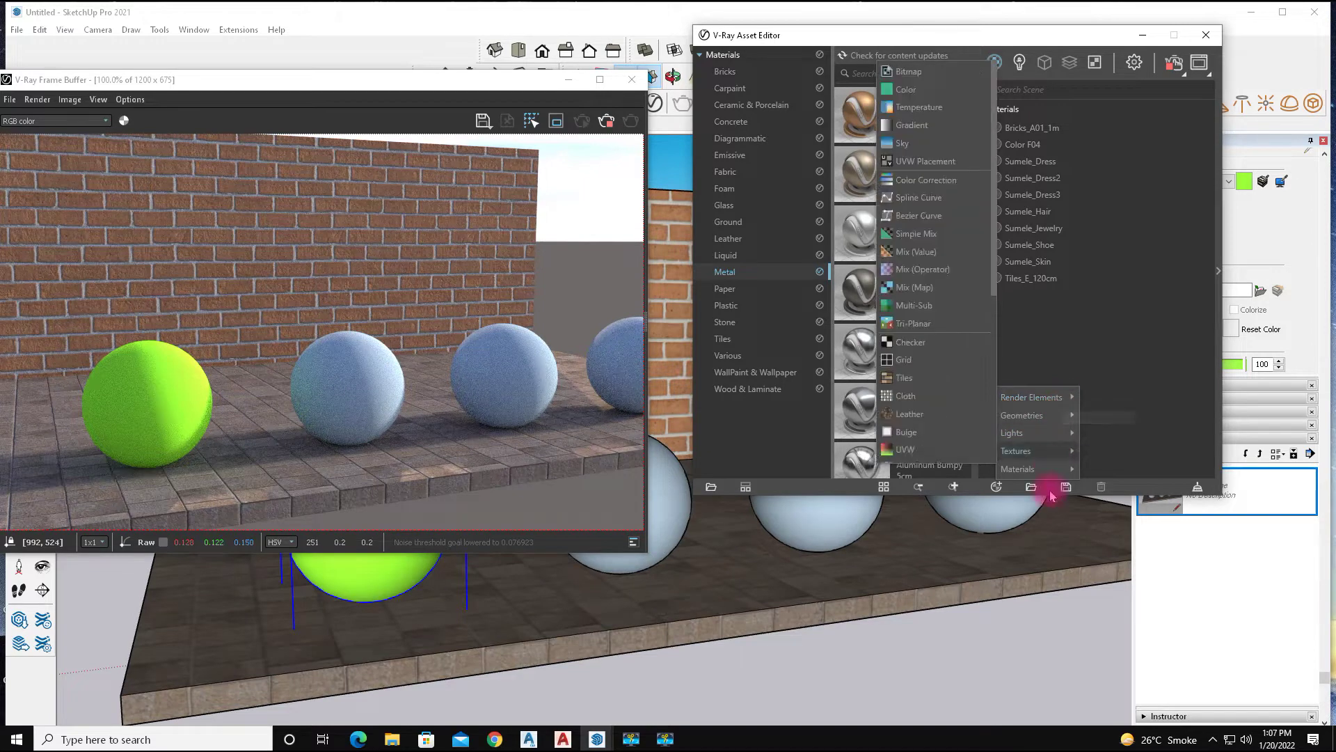
left_click(1103, 317)
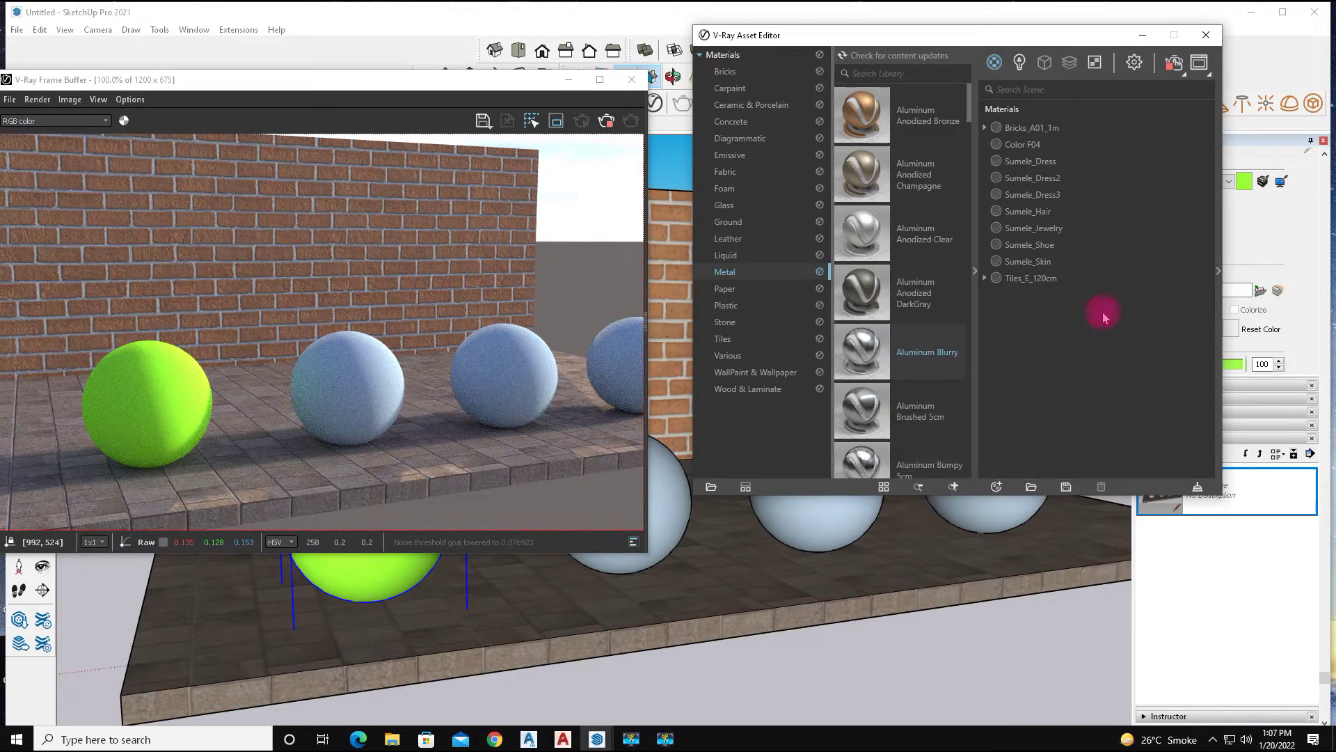
left_click(998, 485)
mouse_move(1018, 469)
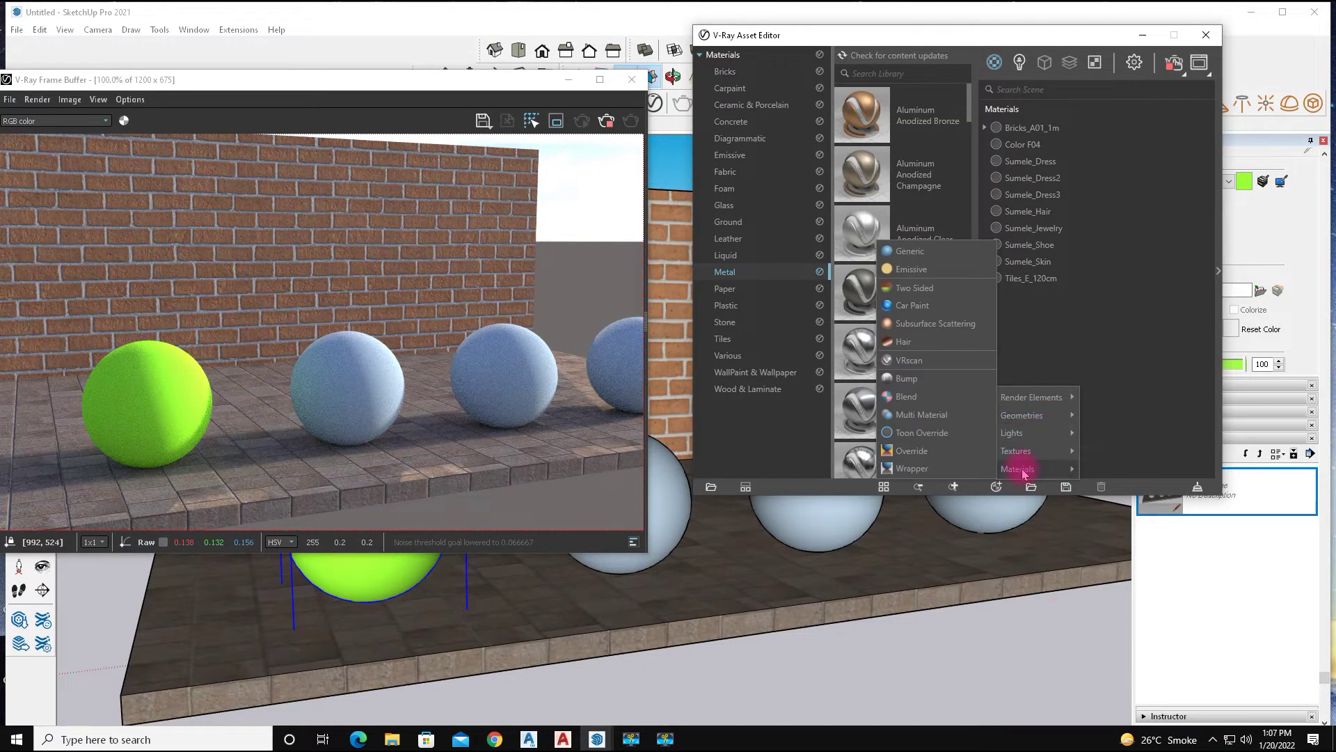
left_click(922, 252)
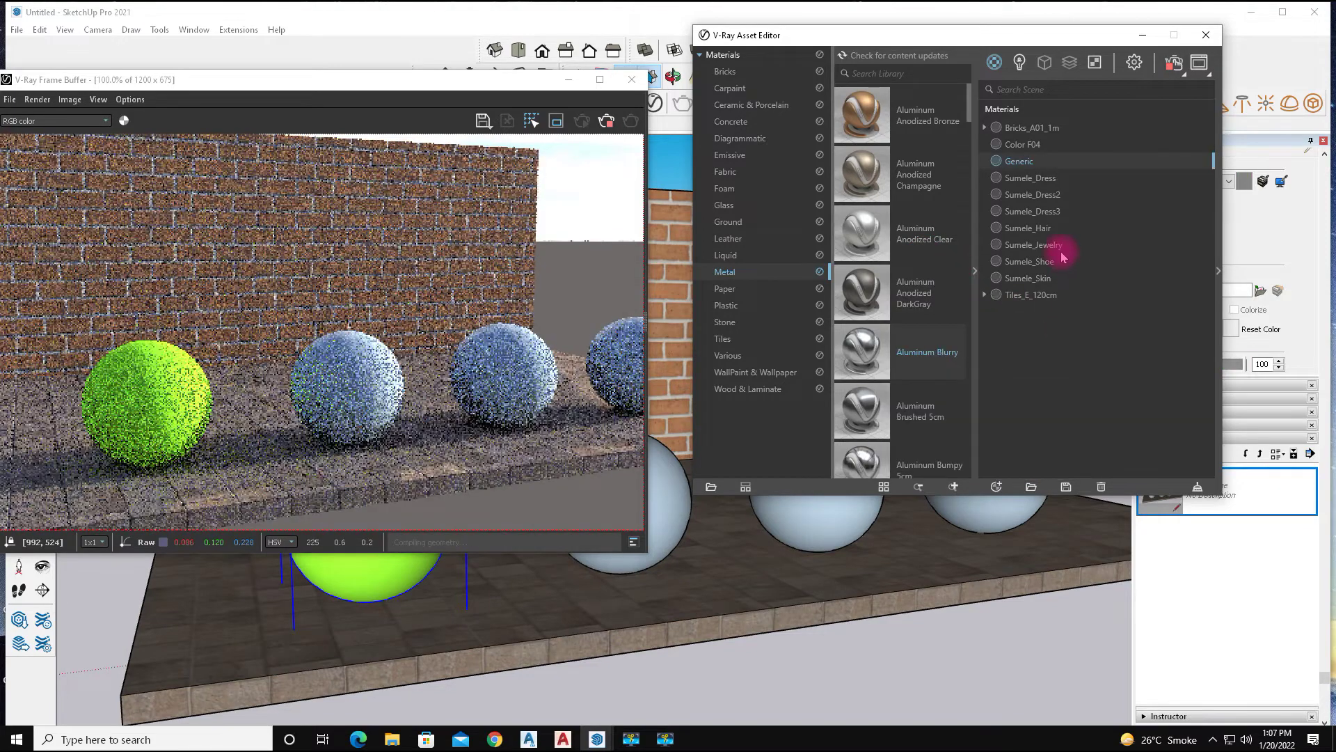
left_click(1031, 144)
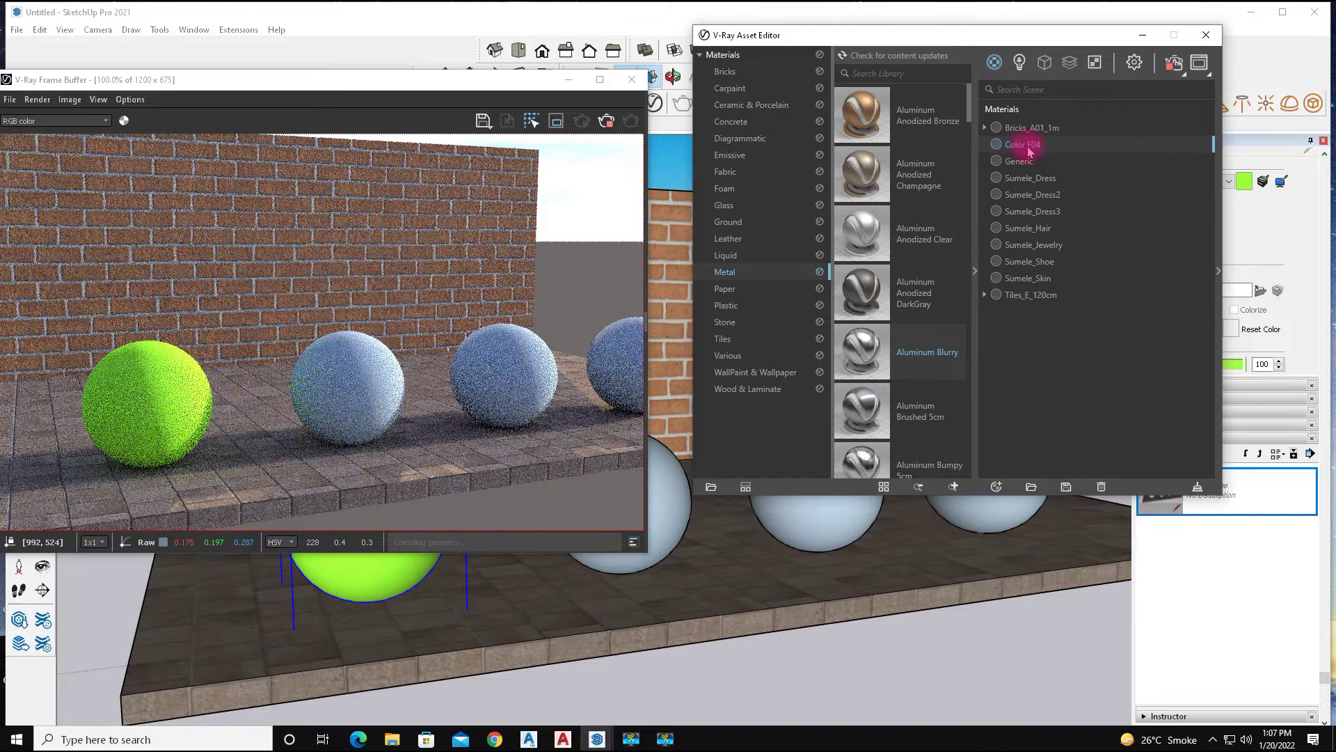
Rename the Generic material to '1'
right_click(1026, 165)
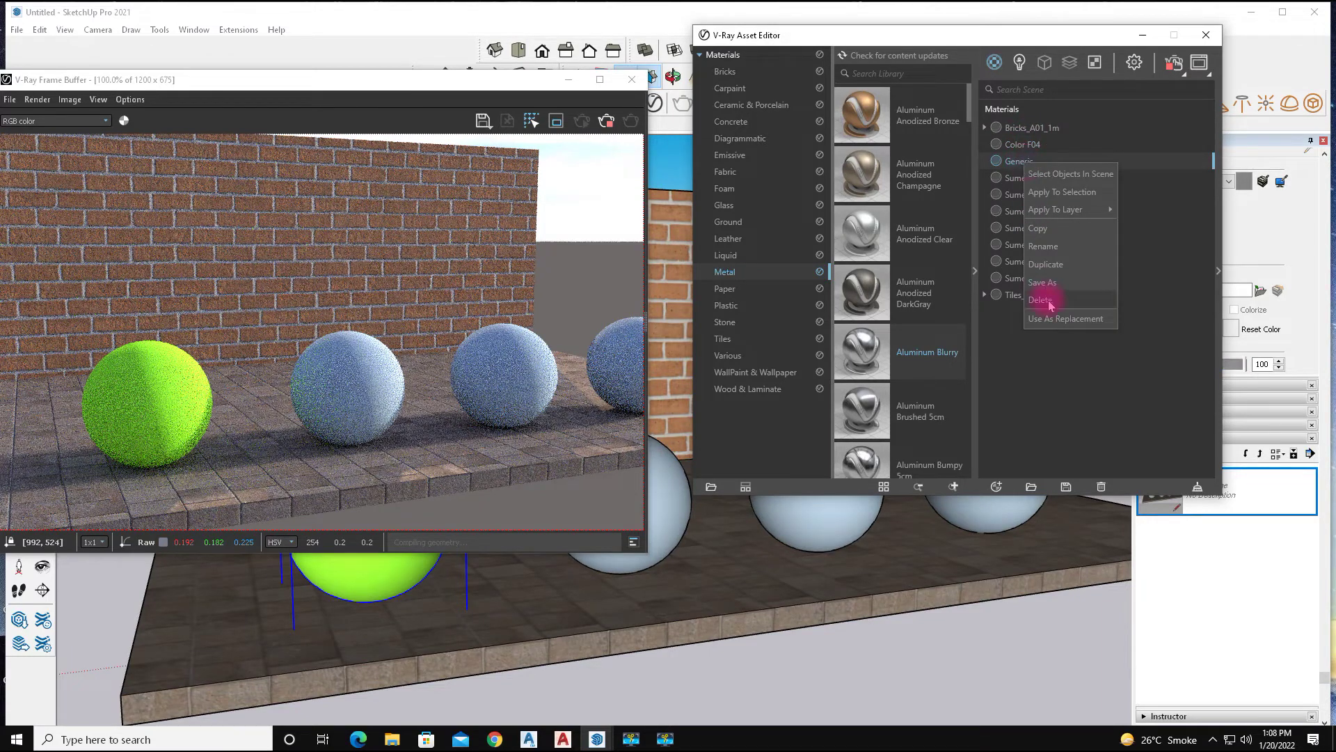
left_click(1047, 246)
key("BackSpace")
key("BackSpace")
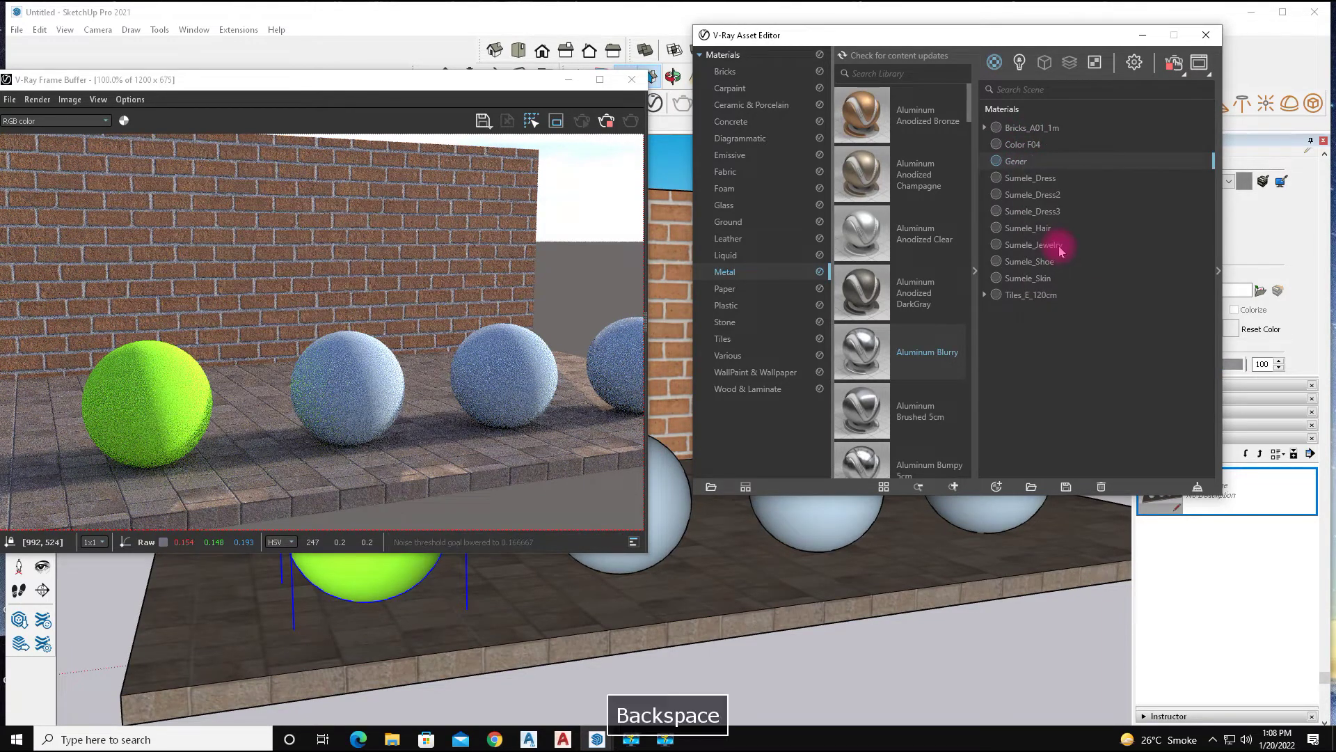
type("1")
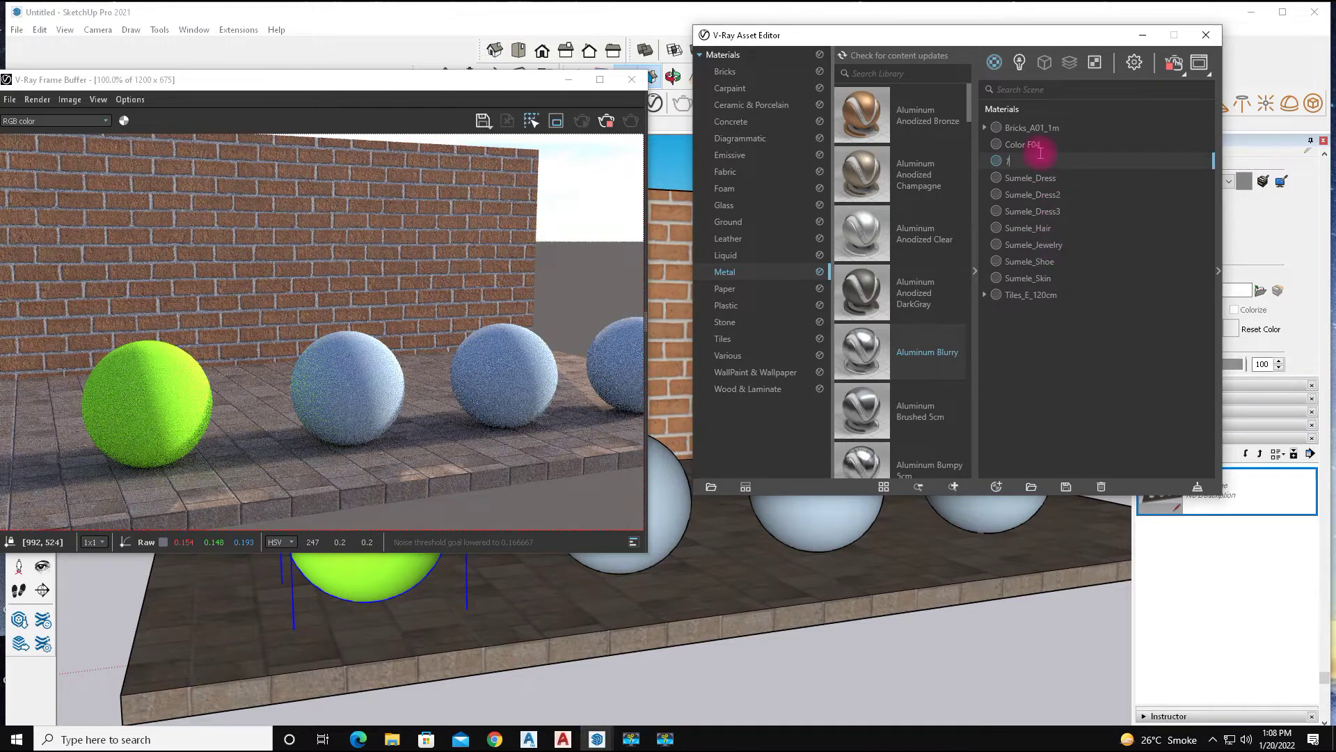
key("Return")
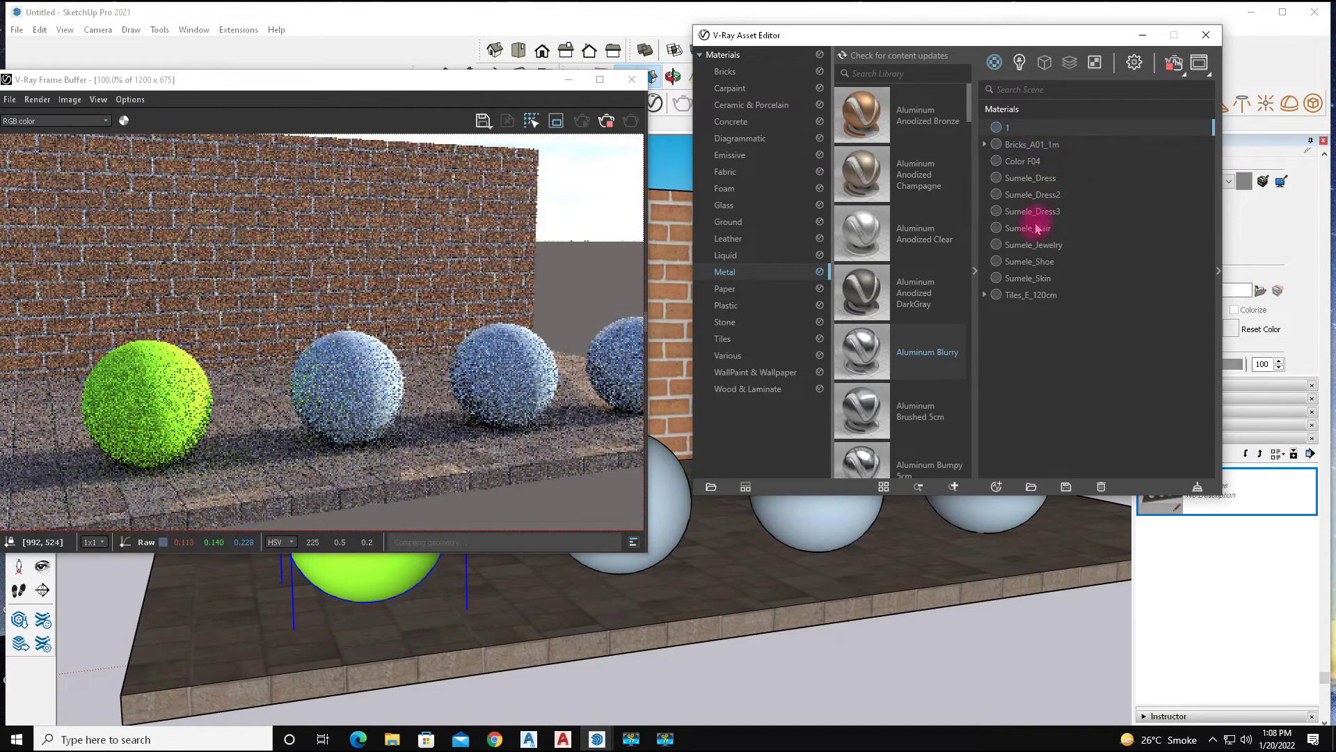
left_click(1025, 167)
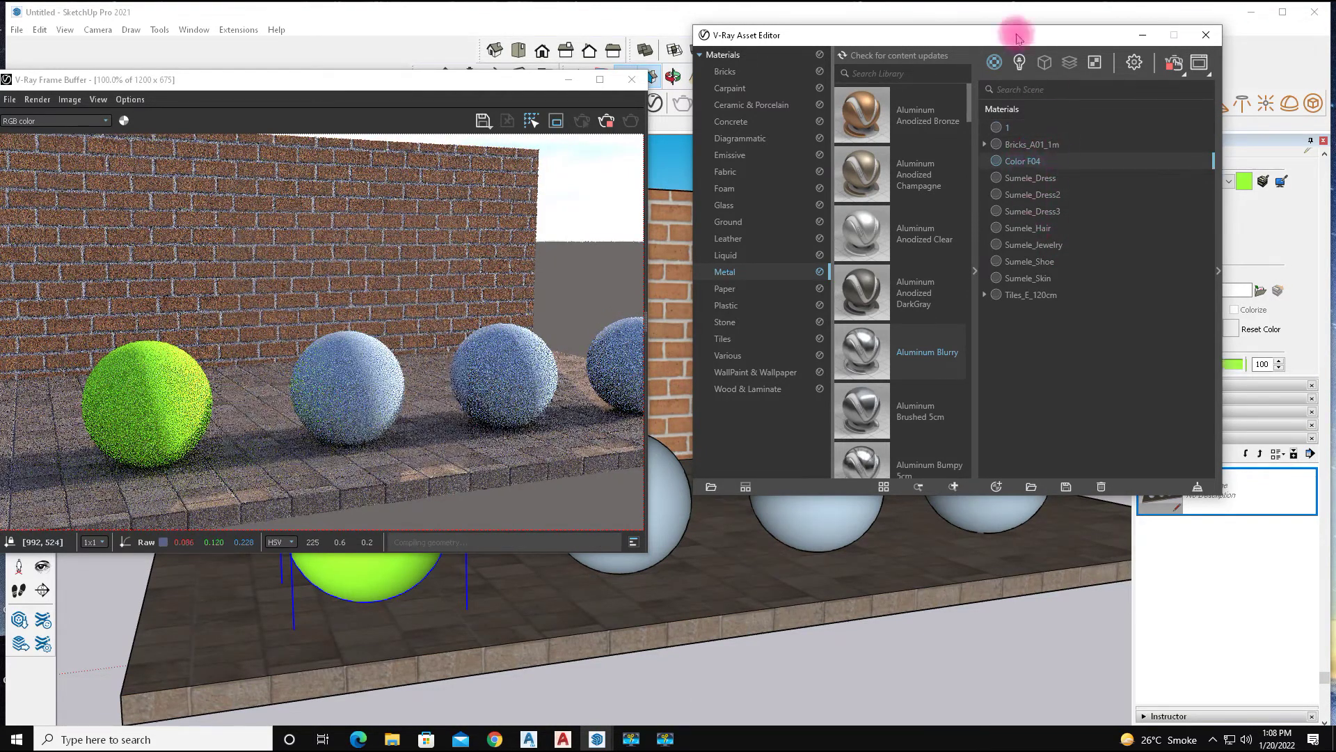
left_click_drag(1014, 35, 876, 12)
left_click(888, 139)
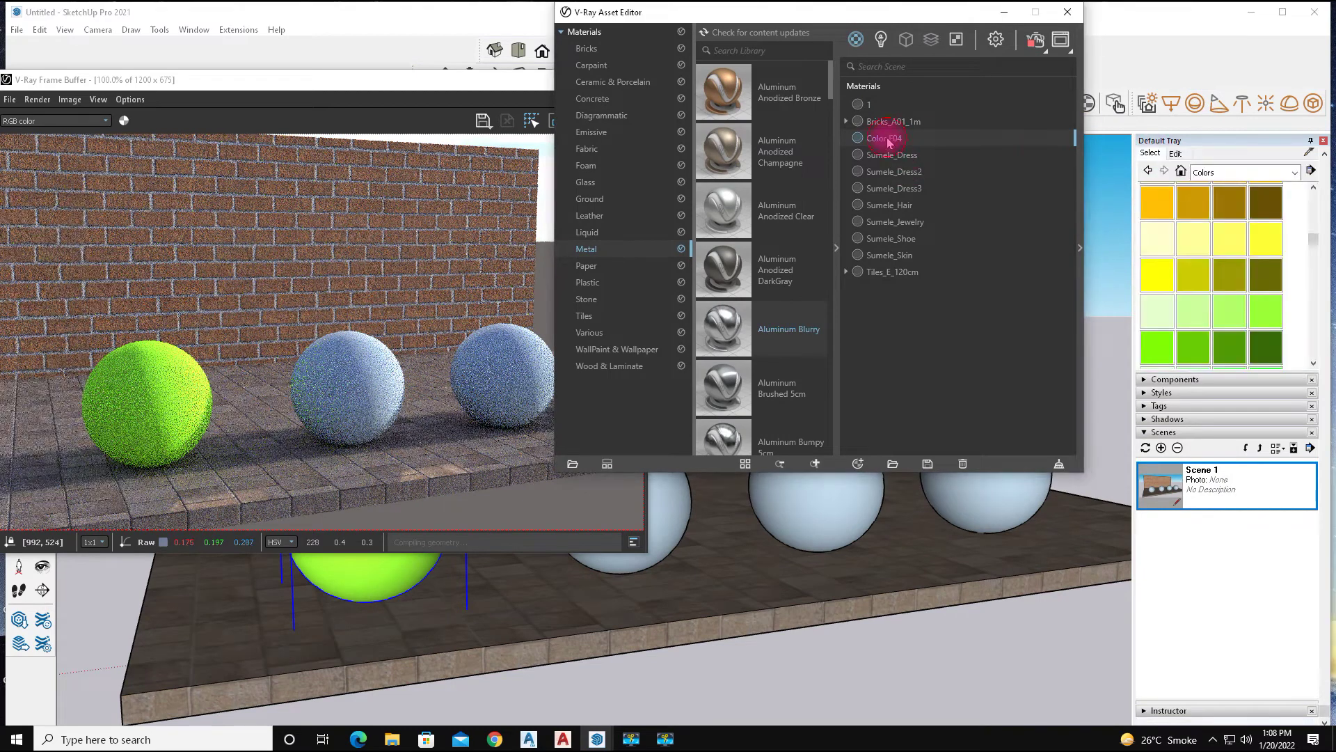
Adjust Color F04's green diffuse slightly and make its reflection colour near-white
left_click(1079, 247)
left_click(1118, 296)
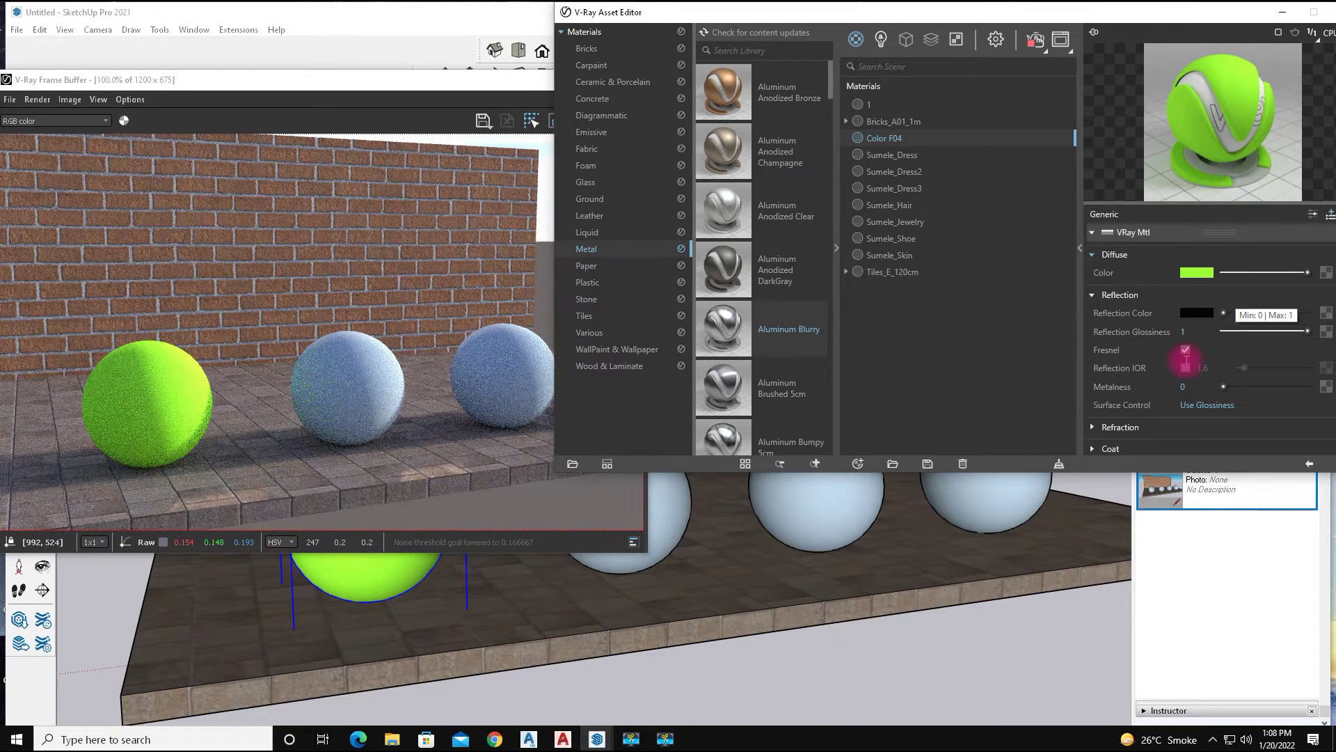
right_click(952, 140)
mouse_move(984, 185)
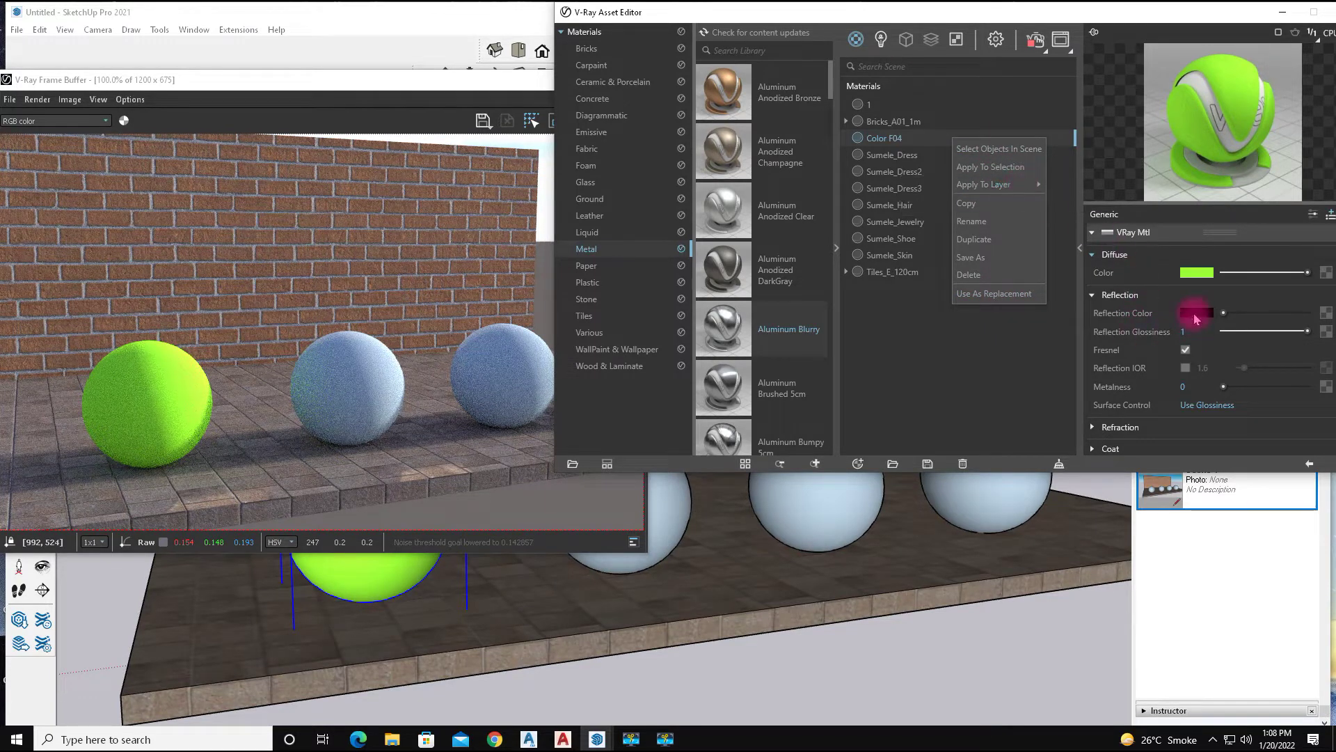
left_click(1194, 274)
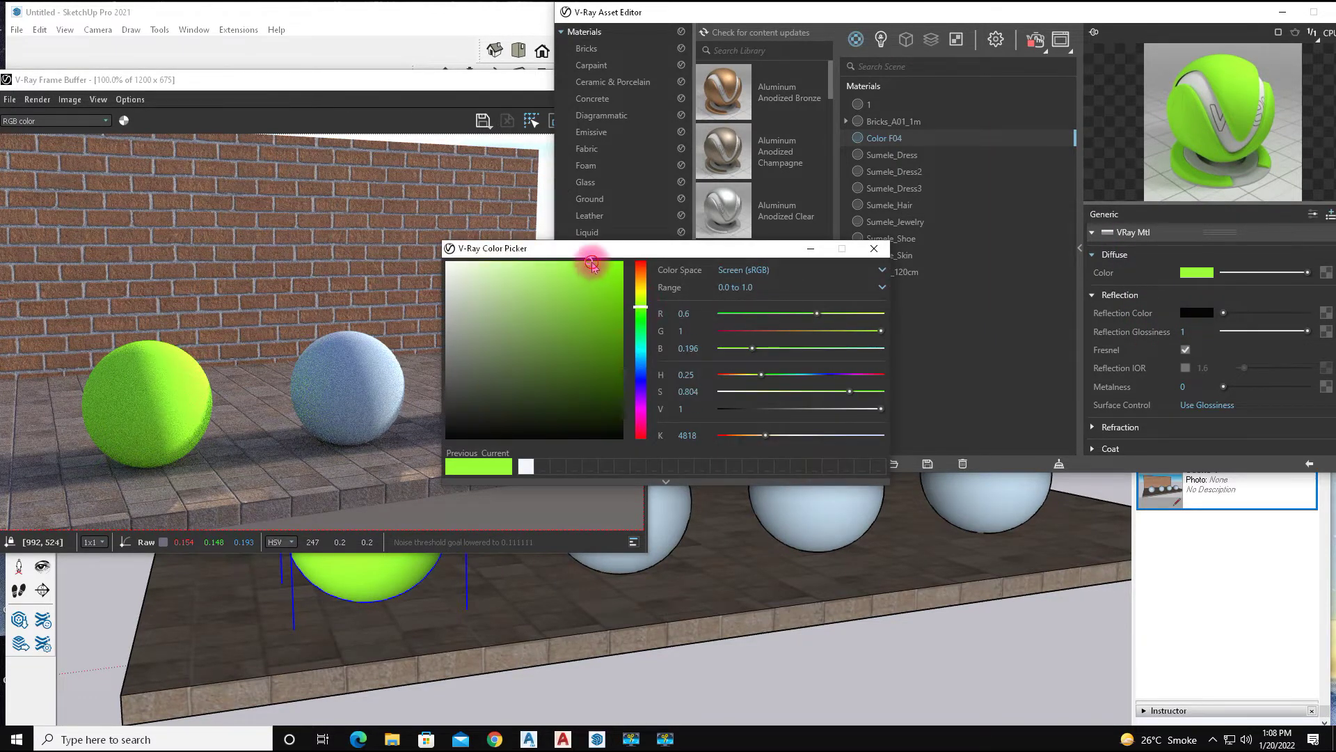
left_click(591, 261)
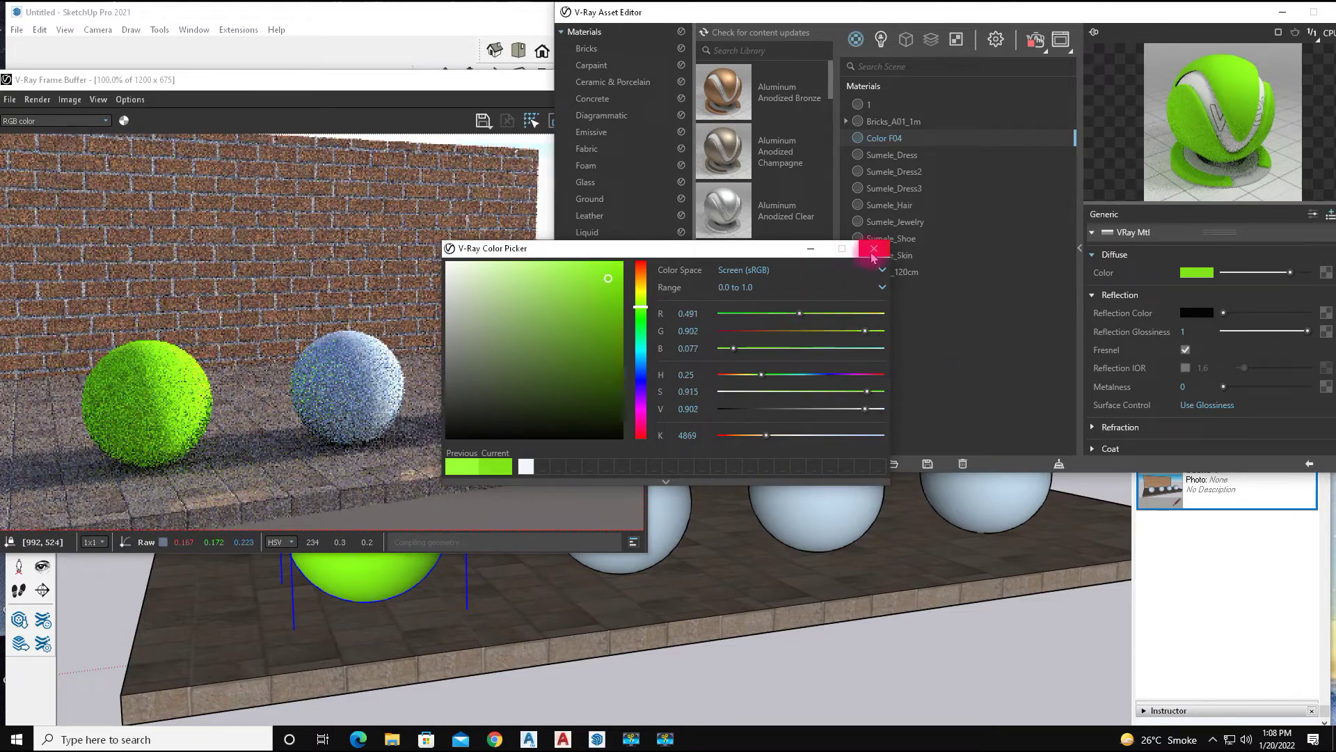
left_click(874, 249)
left_click(1196, 312)
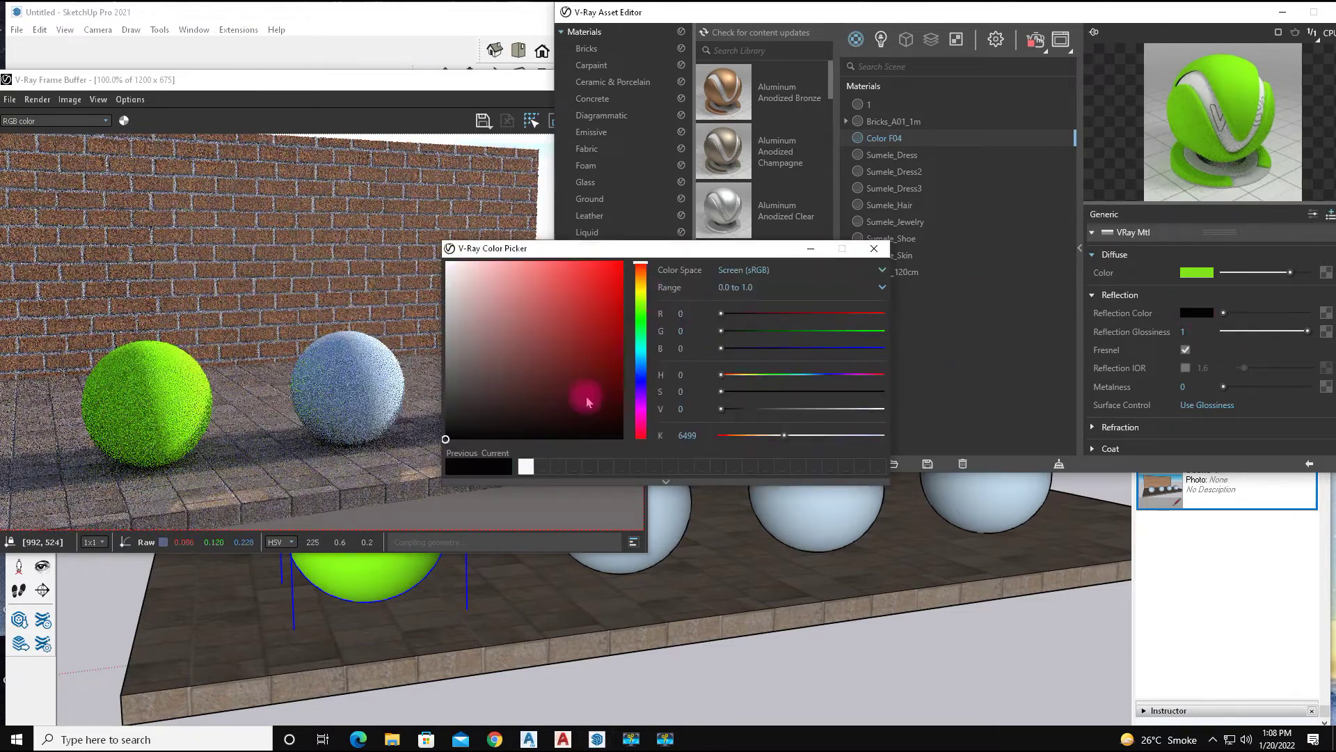
left_click(641, 274)
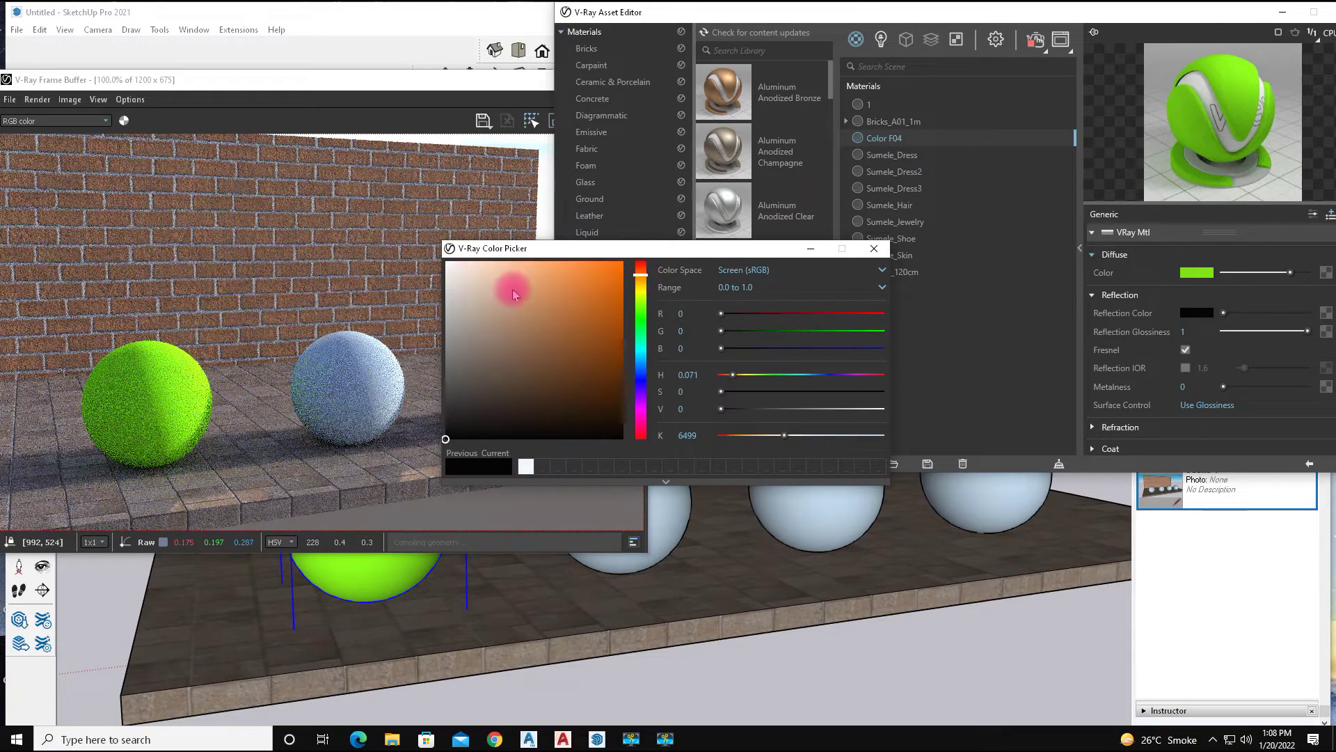
left_click(460, 275)
left_click(357, 324)
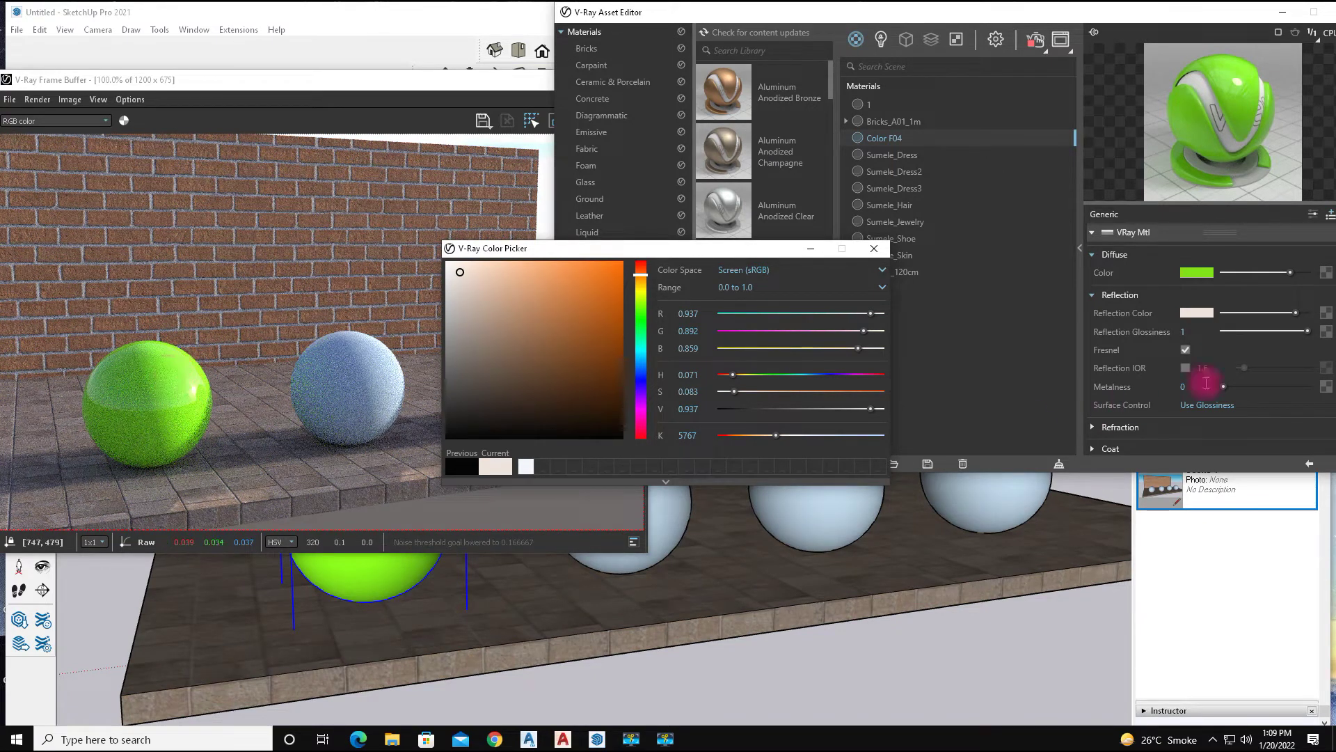
Set Color F04's reflection glossiness to 0.9, keeping Fresnel reflections on
left_click(1184, 332)
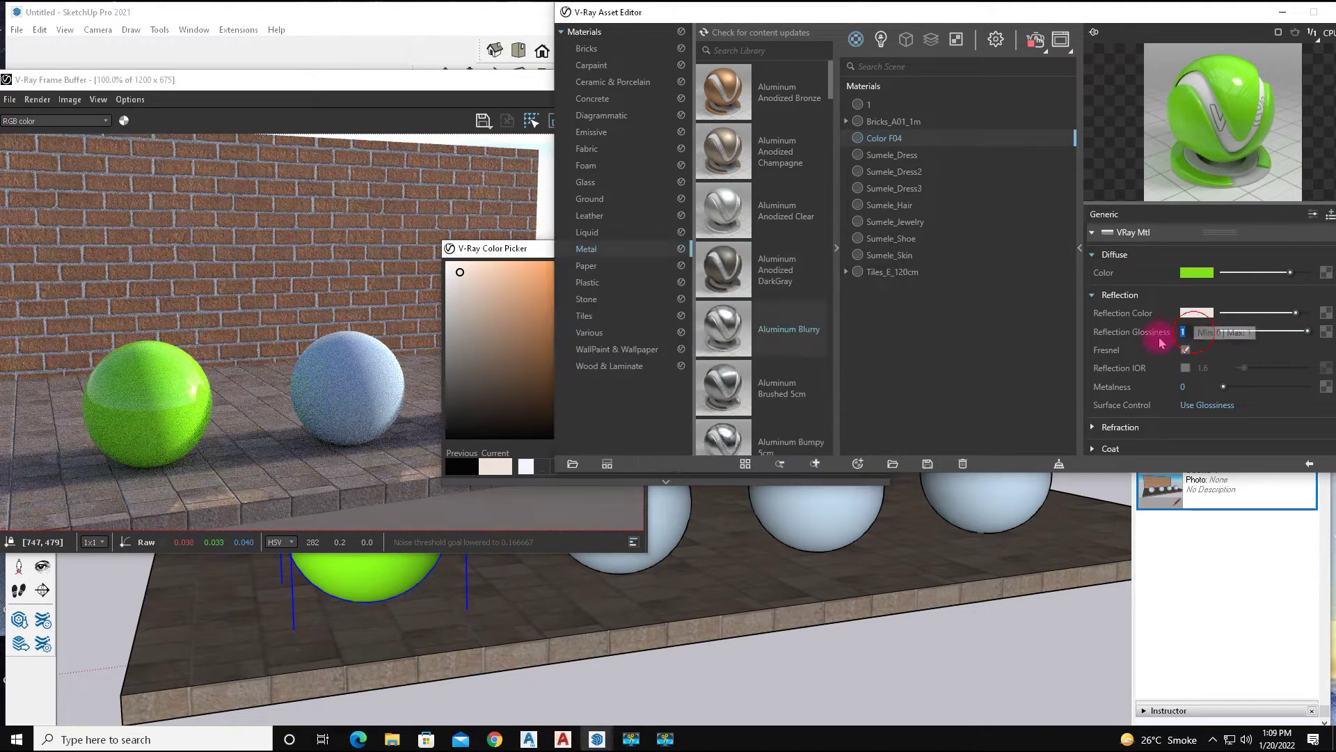
type("9")
type(".9")
key("Return")
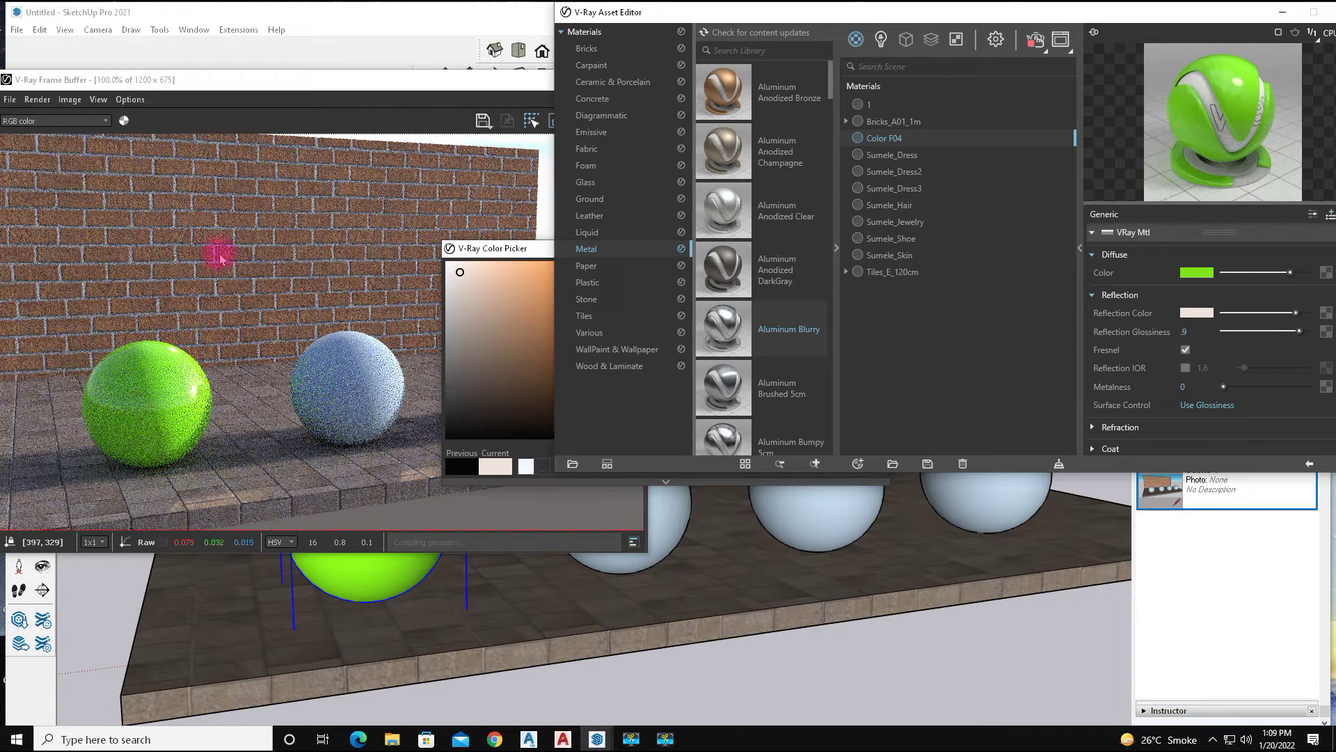
left_click_drag(257, 83, 271, 102)
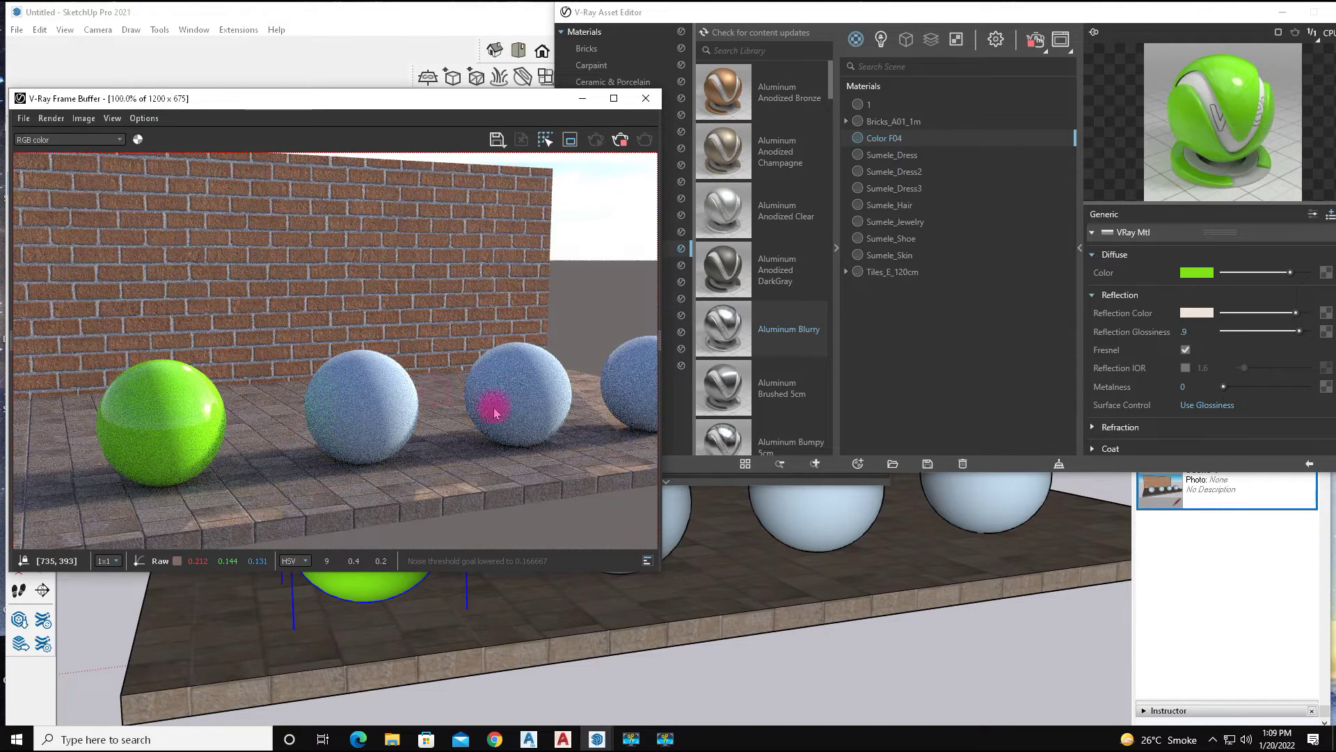
left_click(1185, 350)
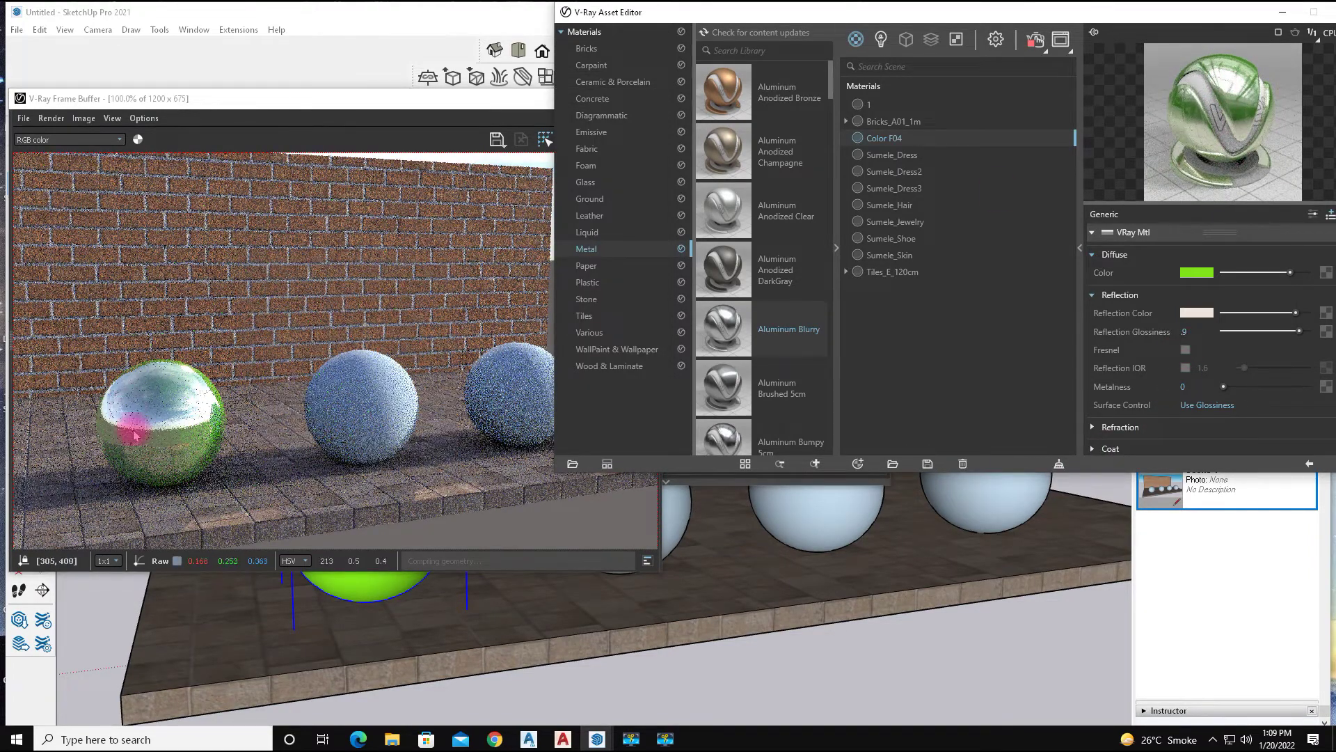
left_click(1185, 349)
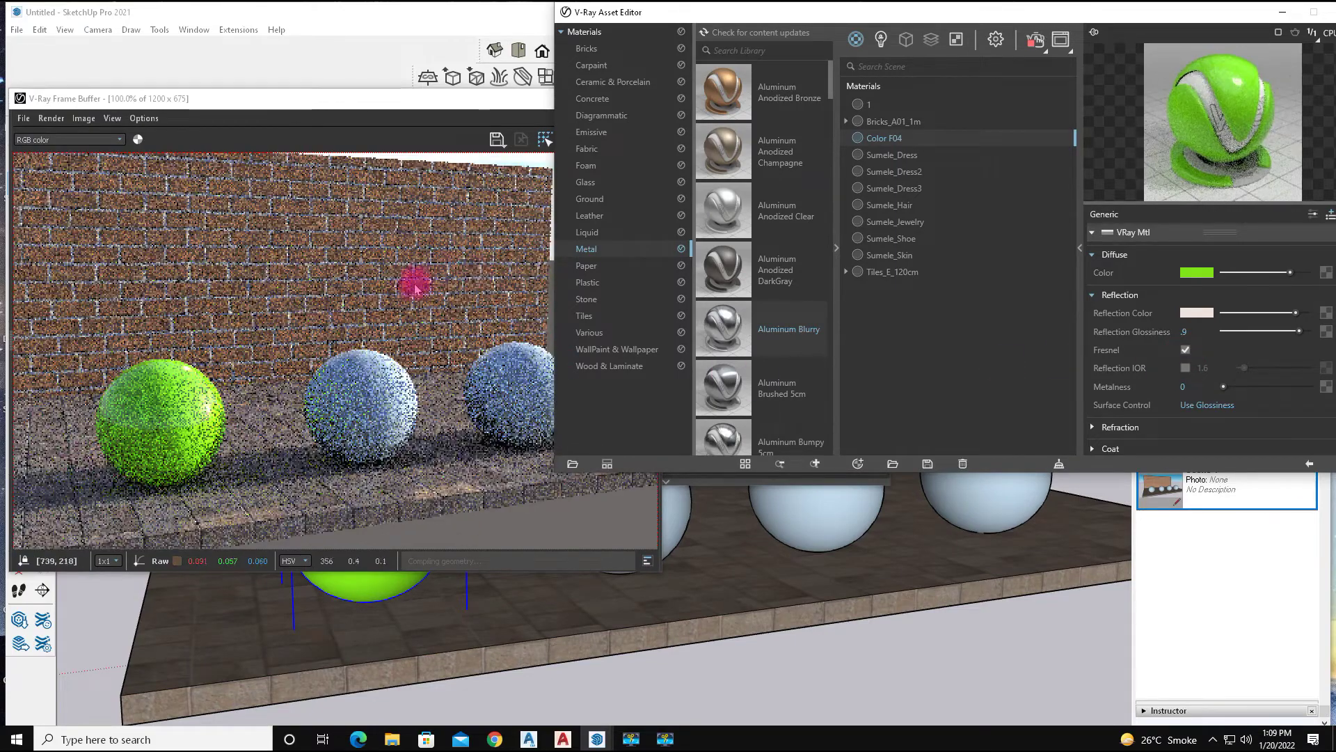
Region-render the green sphere, then re-render the whole image beside the Metal library
left_click_drag(382, 103, 958, 42)
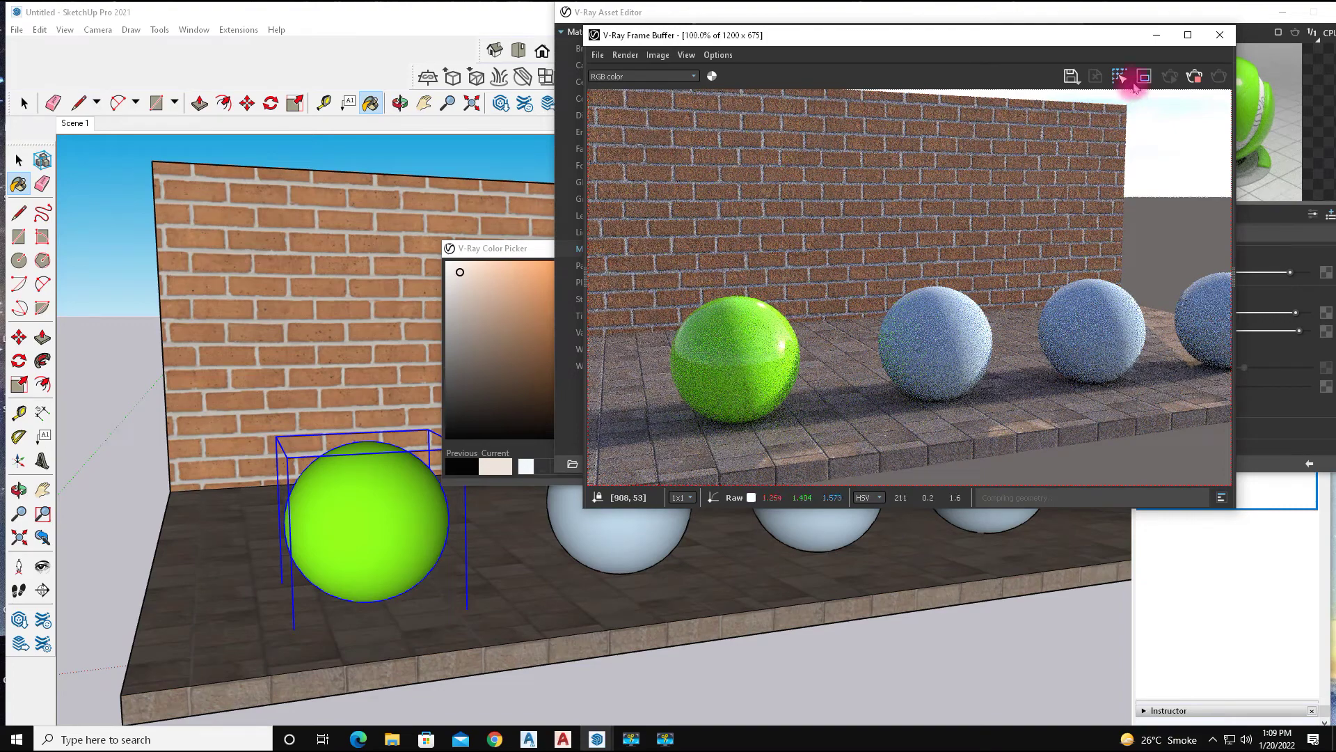
left_click_drag(726, 312, 808, 408)
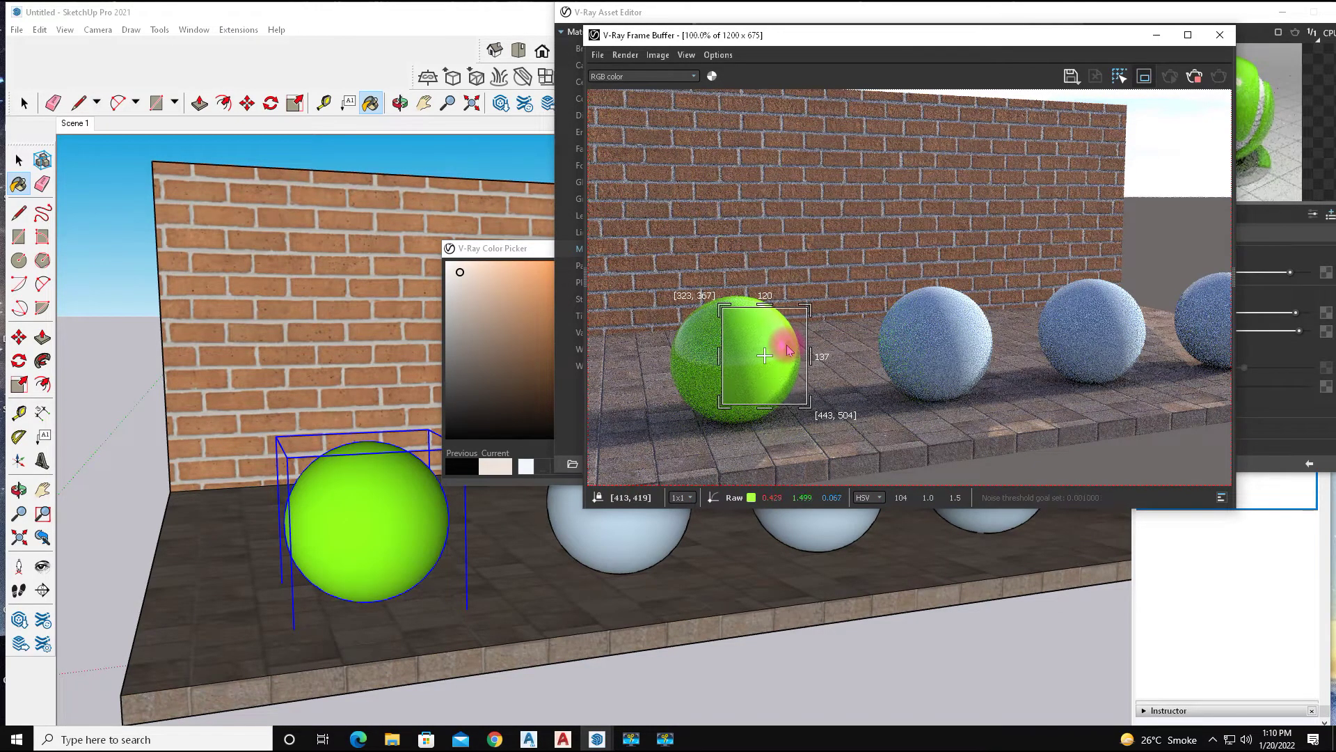
left_click(1144, 76)
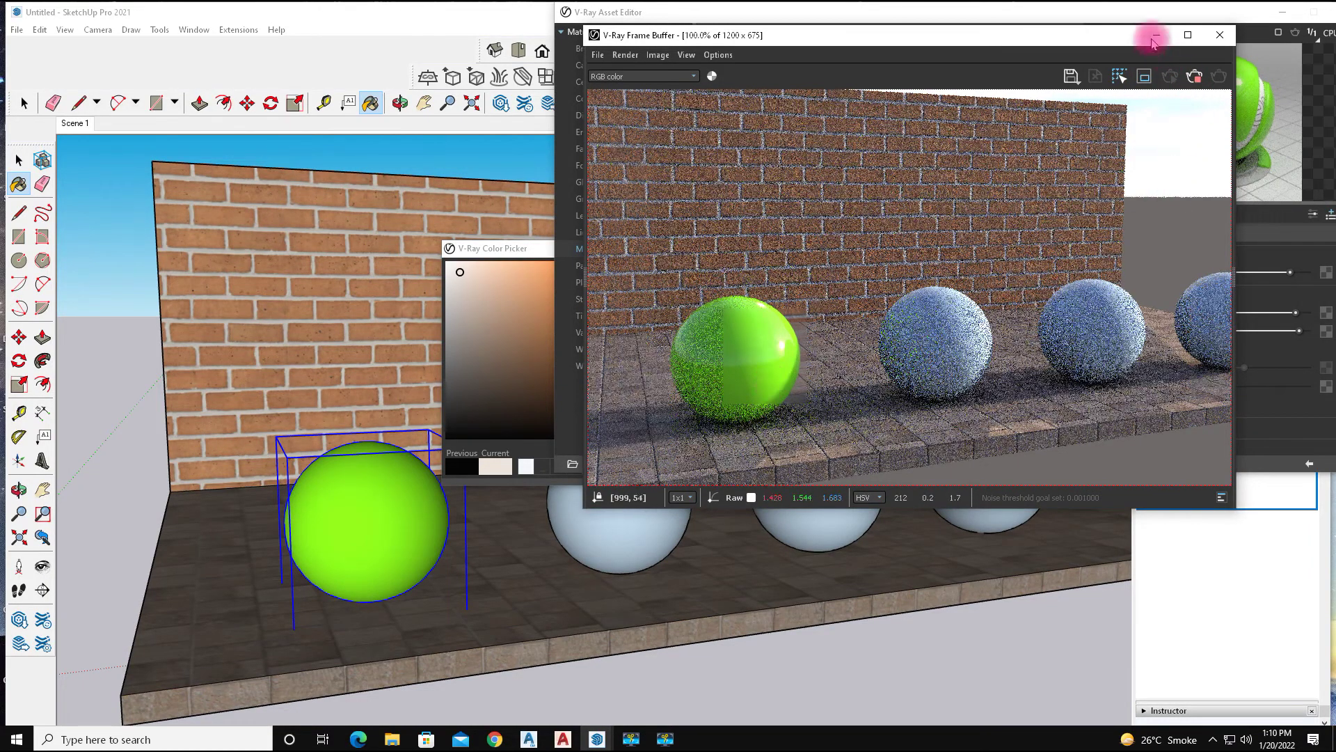
mouse_move(1077, 36)
left_mouse_down()
mouse_move(1043, 85)
mouse_move(1215, 178)
mouse_move(1284, 64)
left_mouse_up()
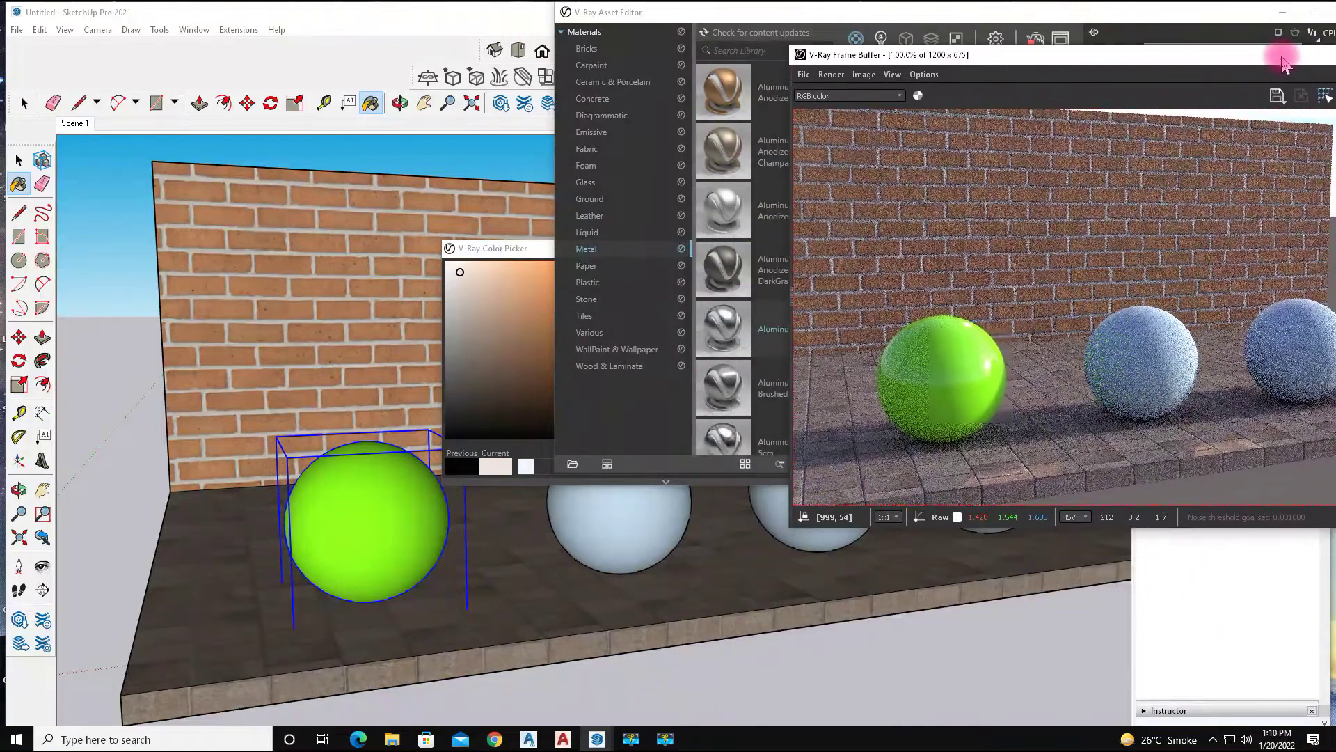
left_click(19, 161)
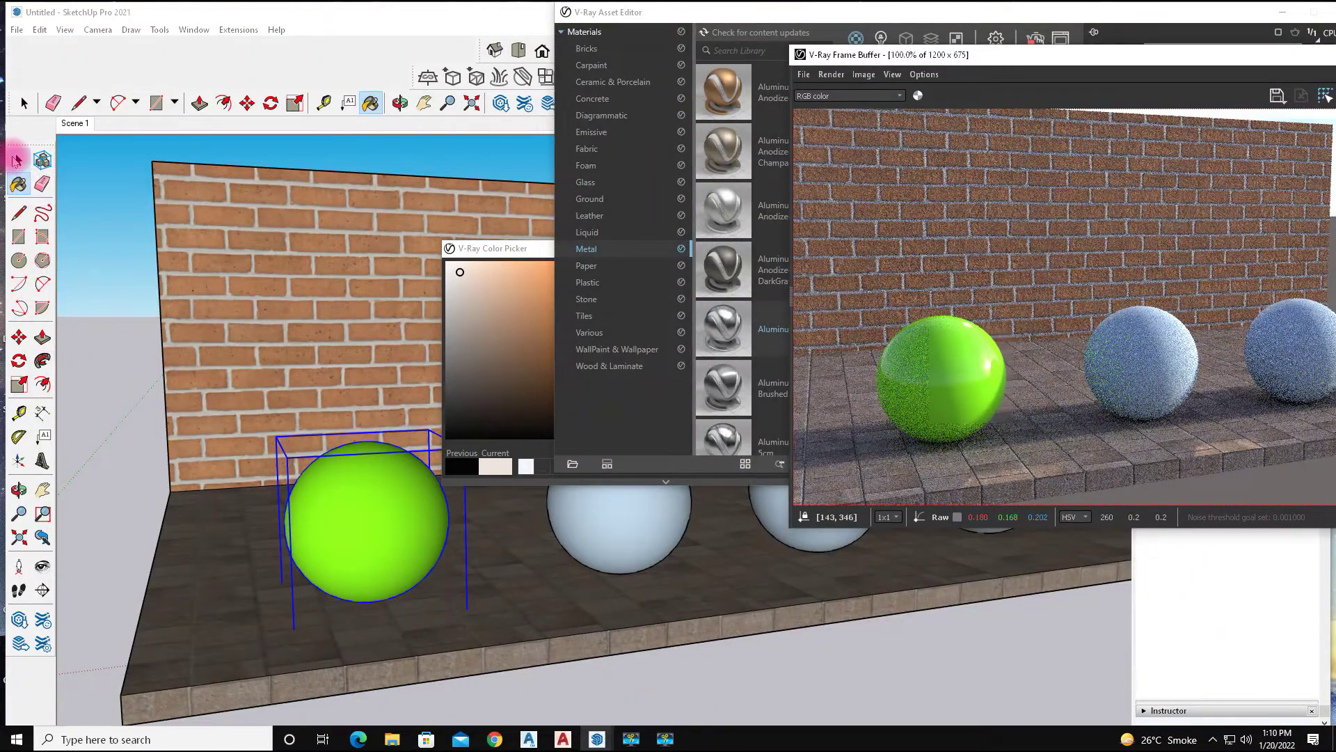
Select the second sphere and switch the material library to Metal
left_click(612, 533)
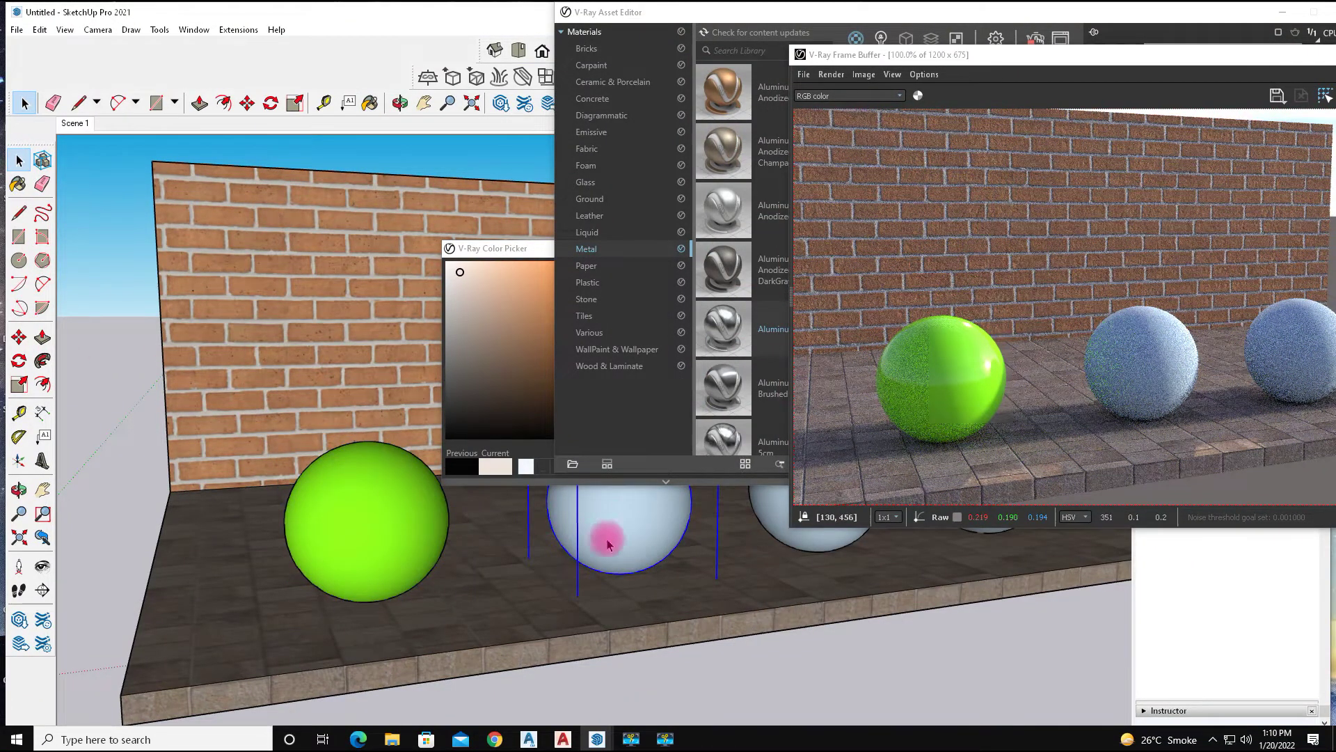
mouse_move(734, 17)
left_mouse_down()
mouse_move(157, 144)
mouse_move(21, 149)
left_mouse_up()
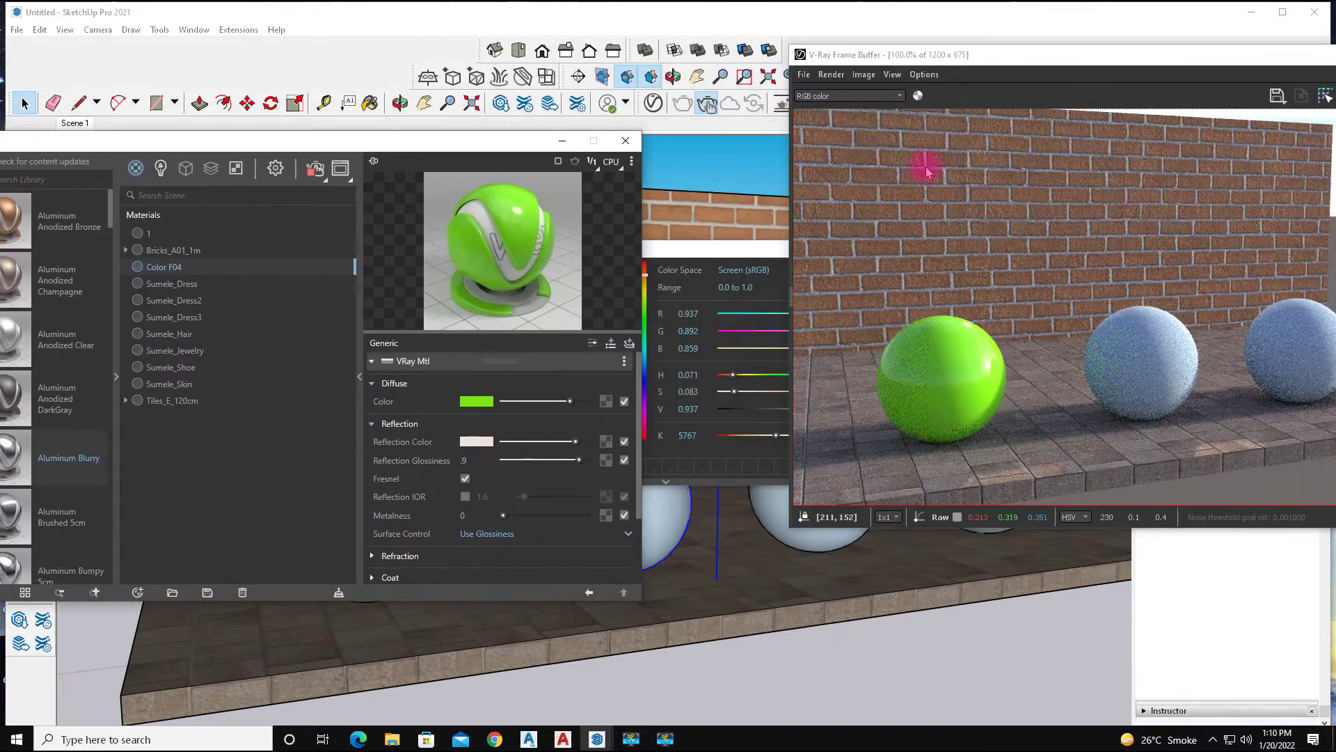
left_click_drag(1113, 54, 369, 60)
left_click(1231, 212)
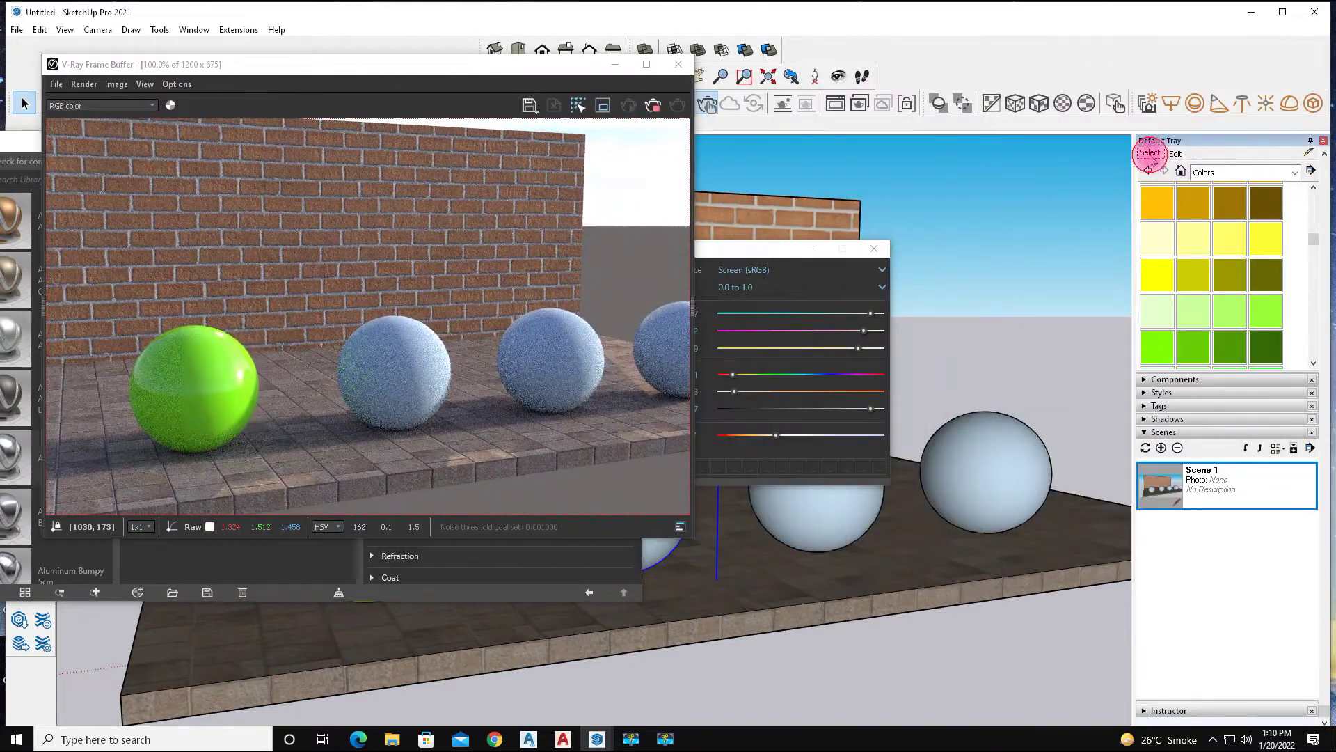
left_click(1175, 153)
left_click(1150, 153)
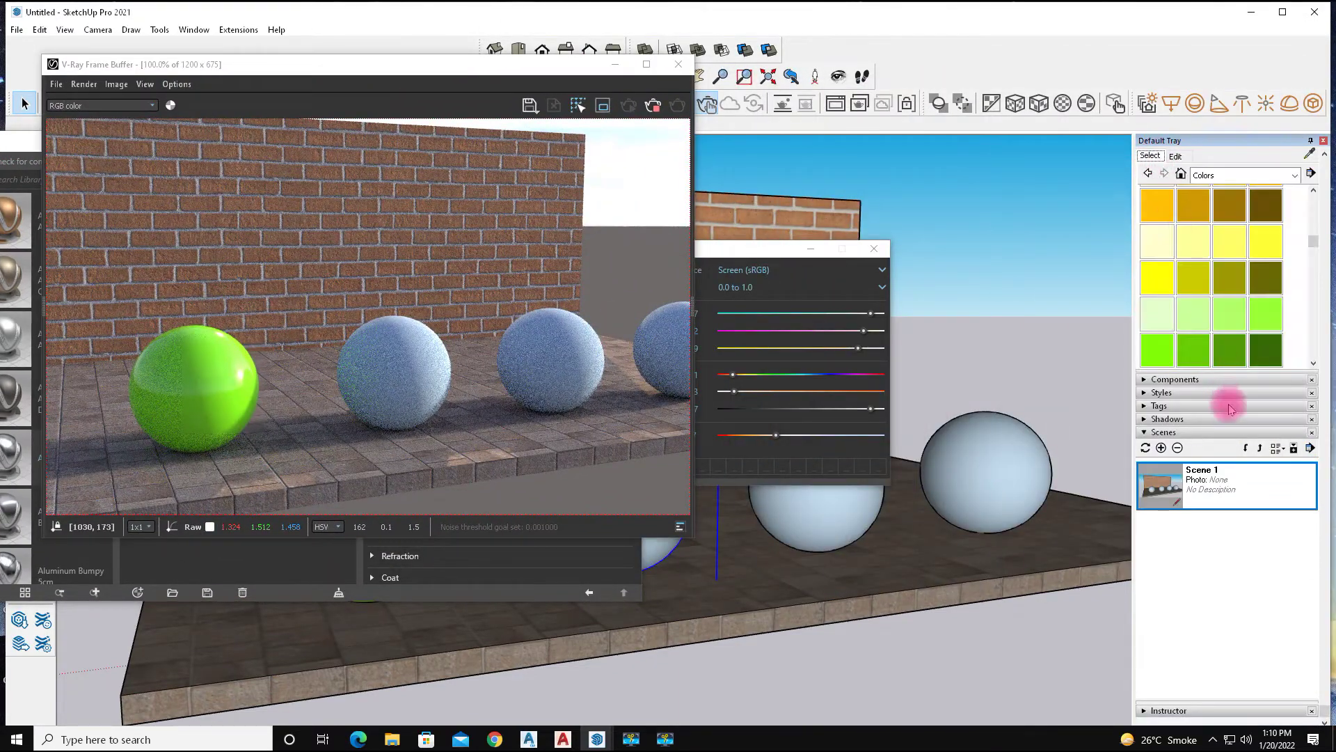
left_click(1242, 175)
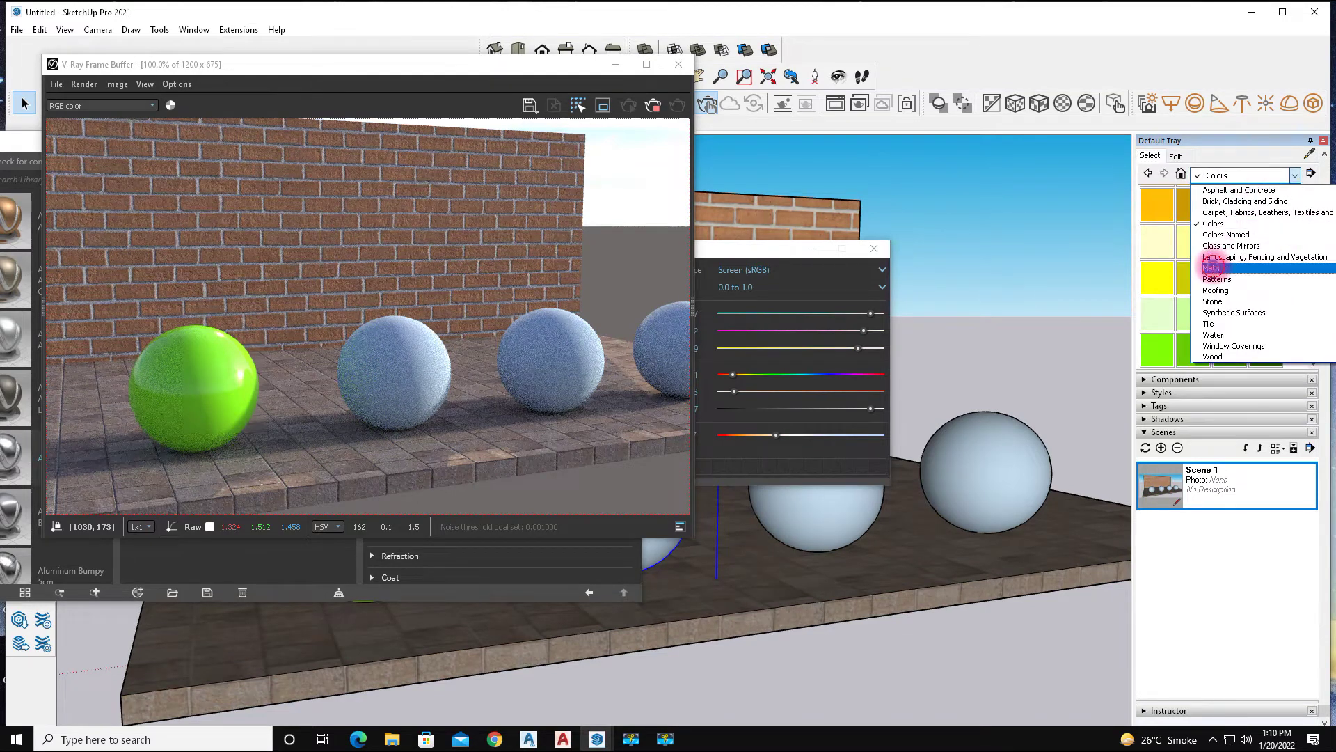
left_click(1214, 285)
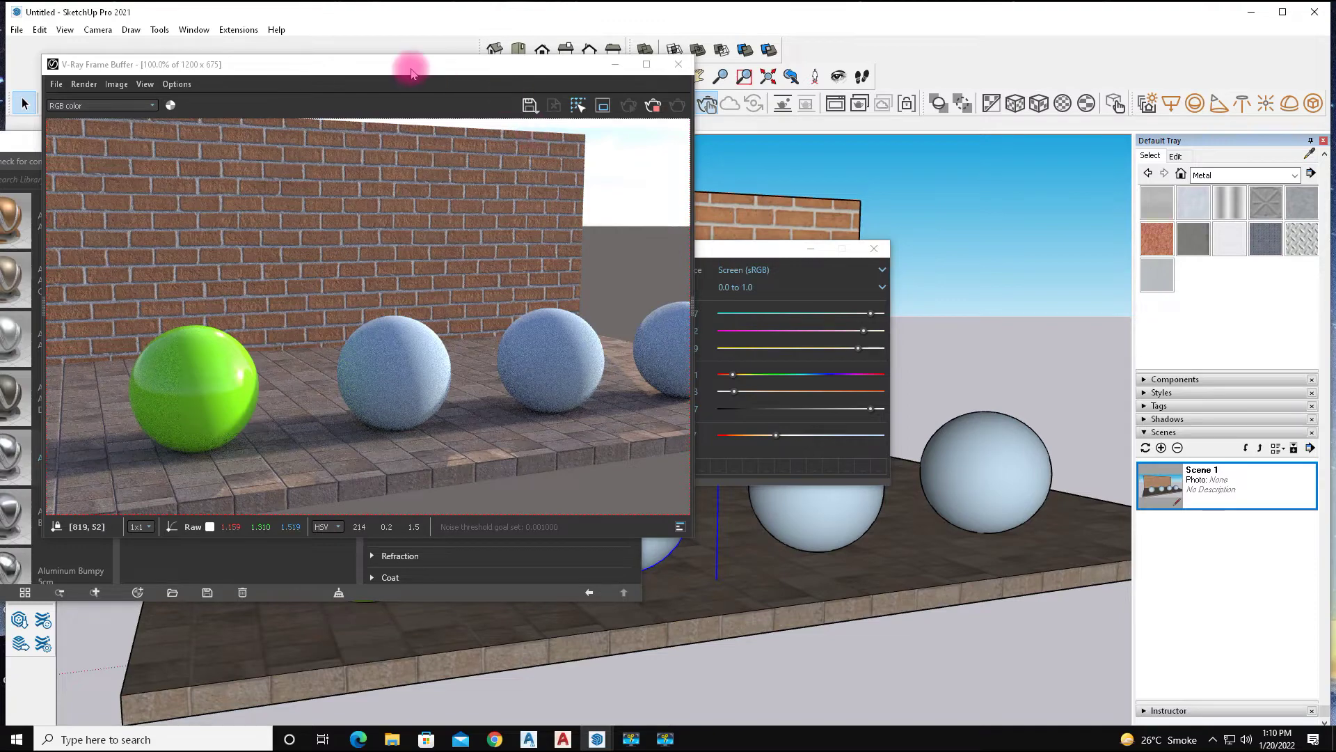
Apply Aluminum Blurry to the selected second sphere
left_click_drag(412, 73, 1160, 42)
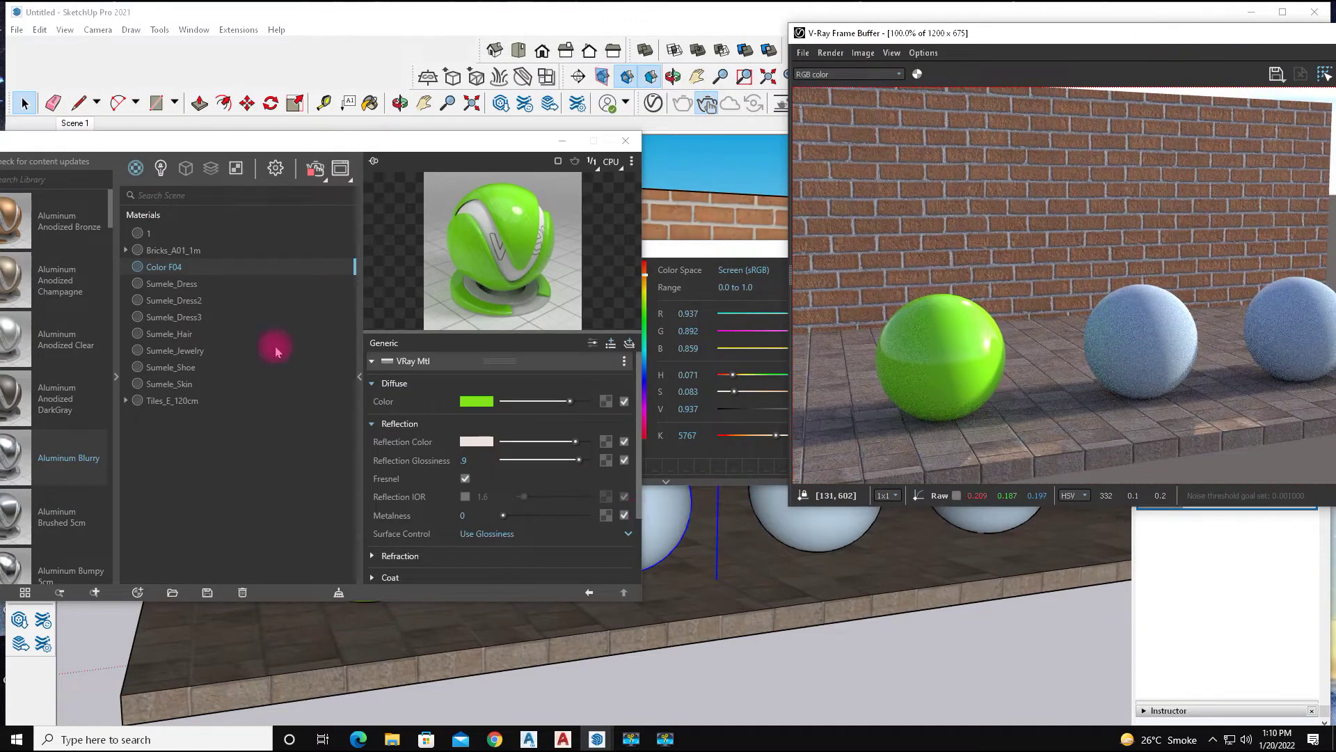
left_click_drag(158, 145, 408, 63)
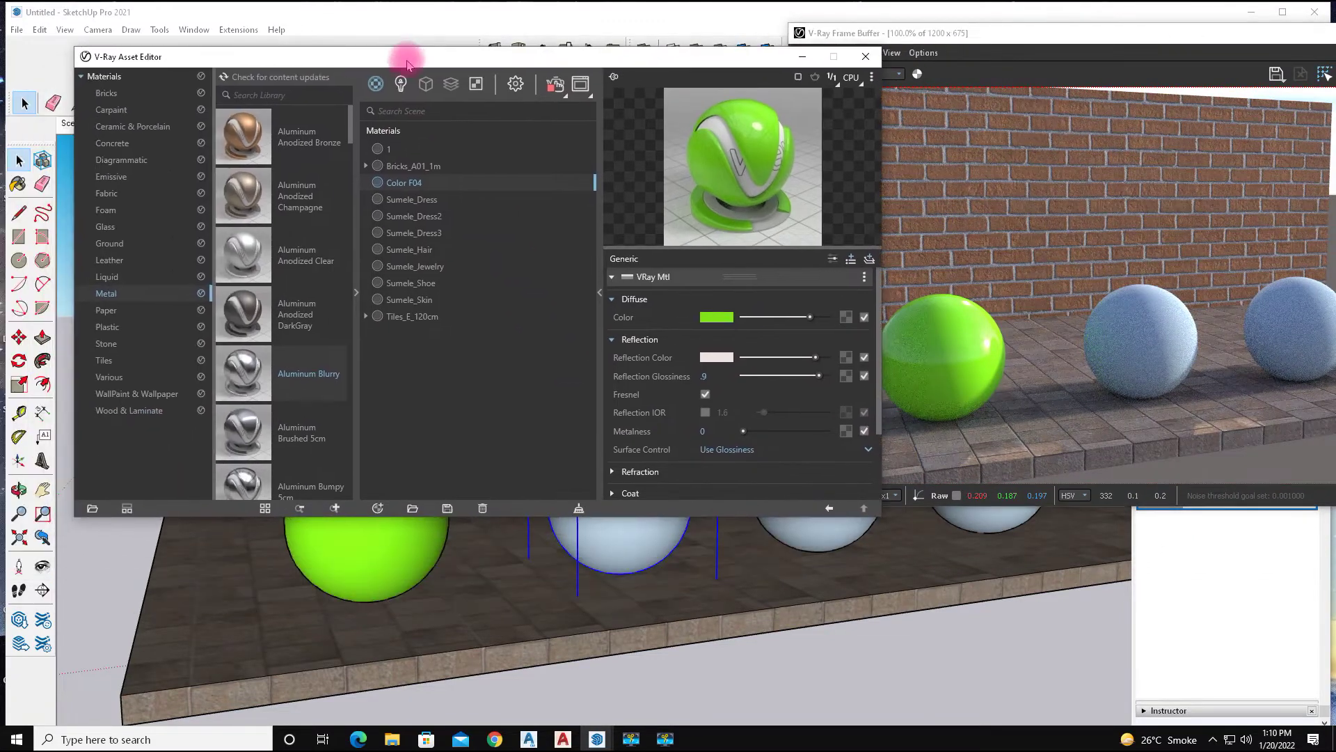
right_click(245, 373)
left_click(278, 400)
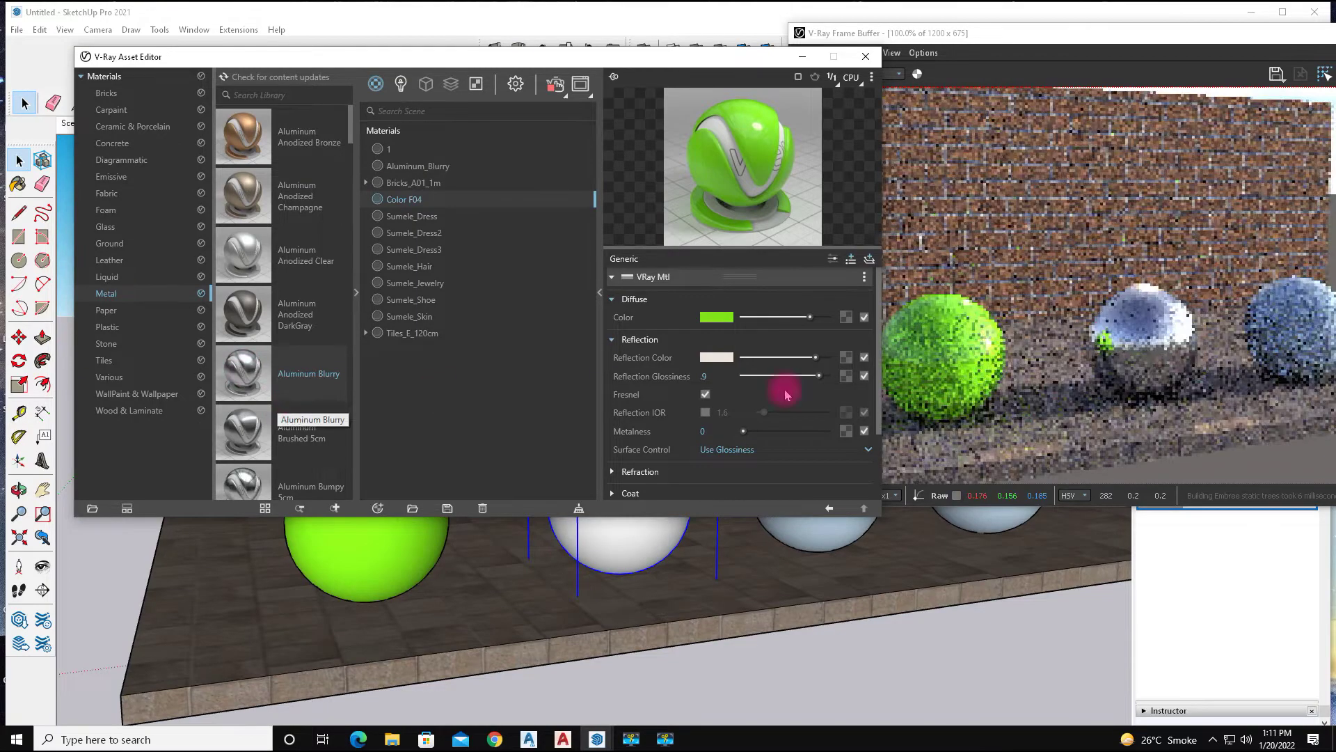
Region-render the chrome sphere, then clear the region to show the full image
mouse_move(1107, 33)
left_mouse_down()
mouse_move(629, 89)
mouse_move(577, 70)
left_mouse_up()
left_click(816, 111)
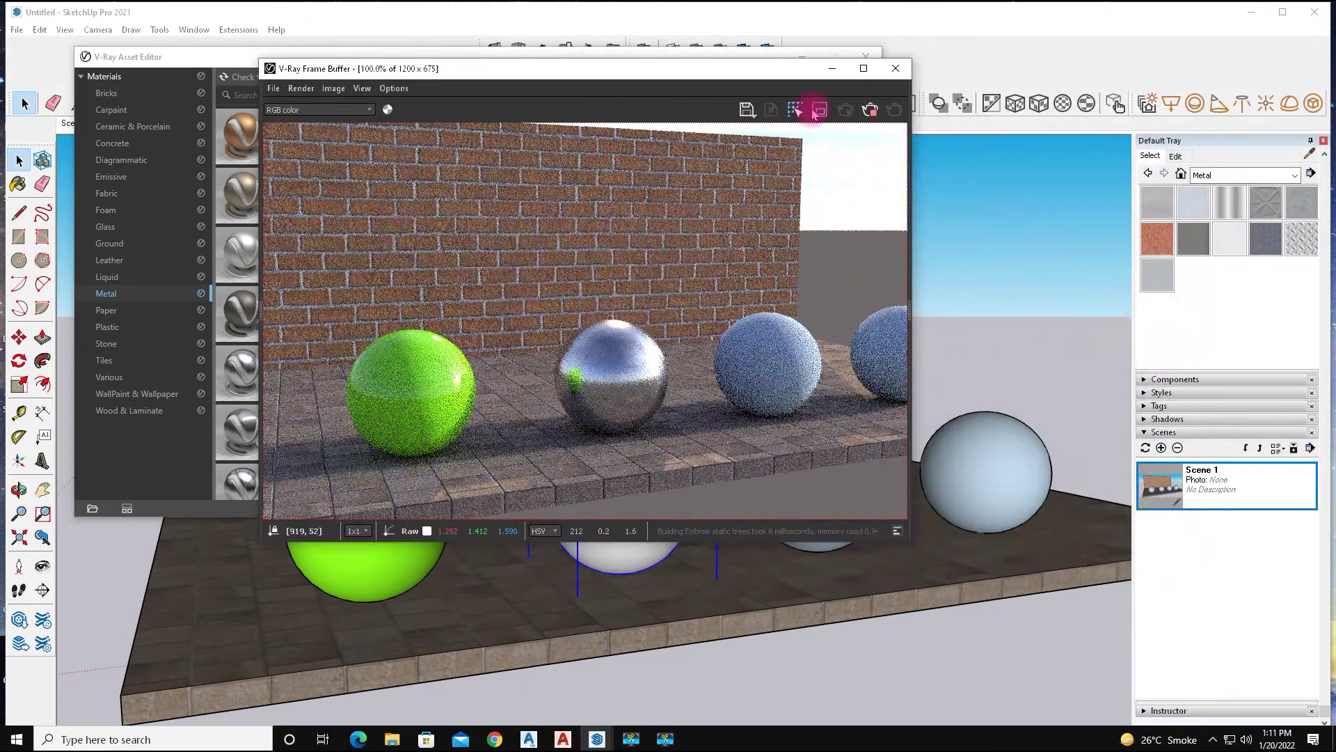
left_click_drag(566, 324, 668, 440)
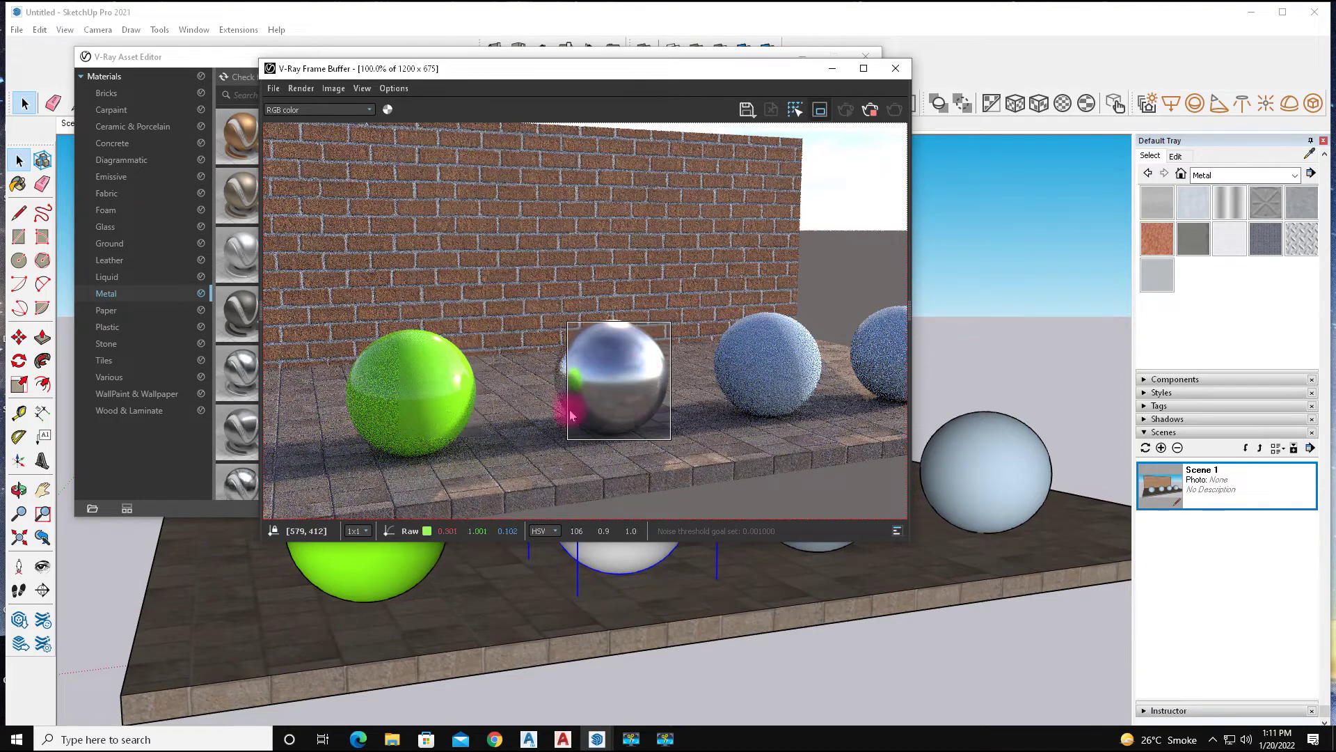
left_click(818, 110)
mouse_move(762, 68)
left_mouse_down()
mouse_move(668, 83)
mouse_move(484, 74)
left_mouse_up()
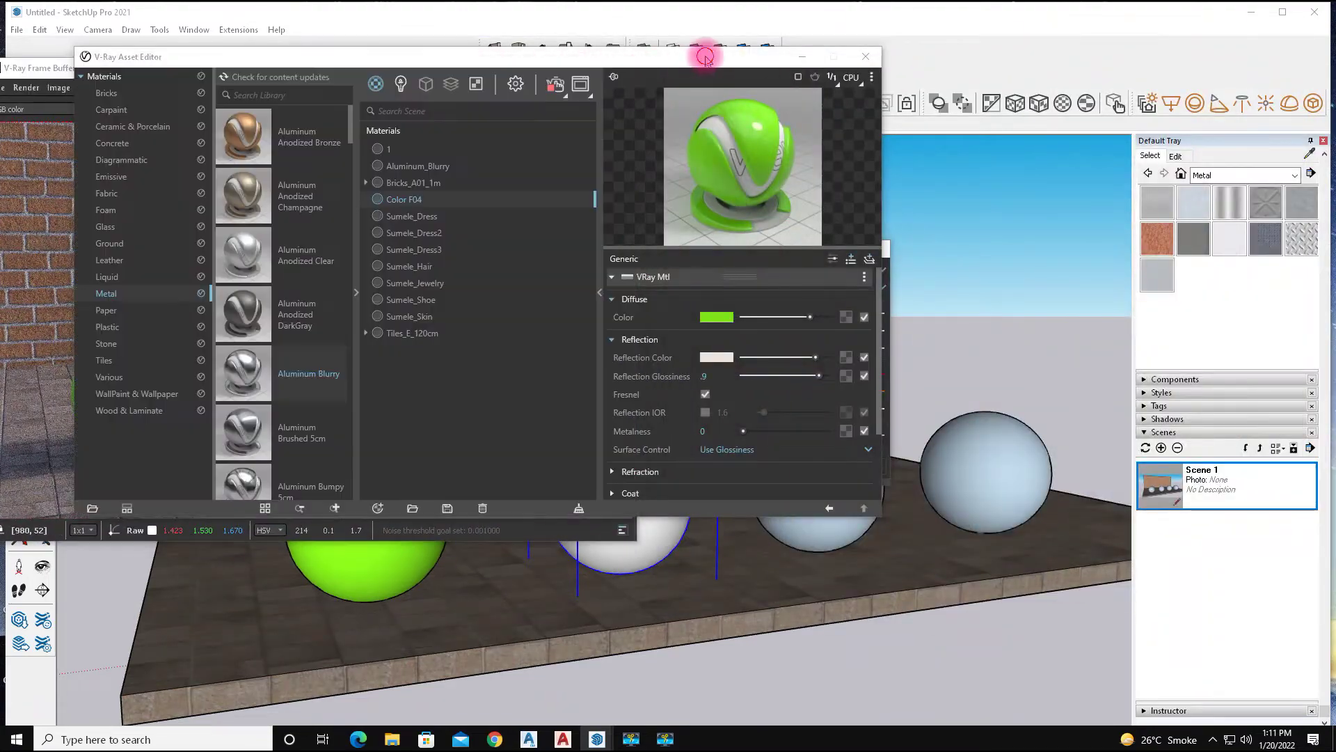
left_click_drag(739, 59, 1152, 55)
Apply material 1 to the third sphere
left_click(809, 144)
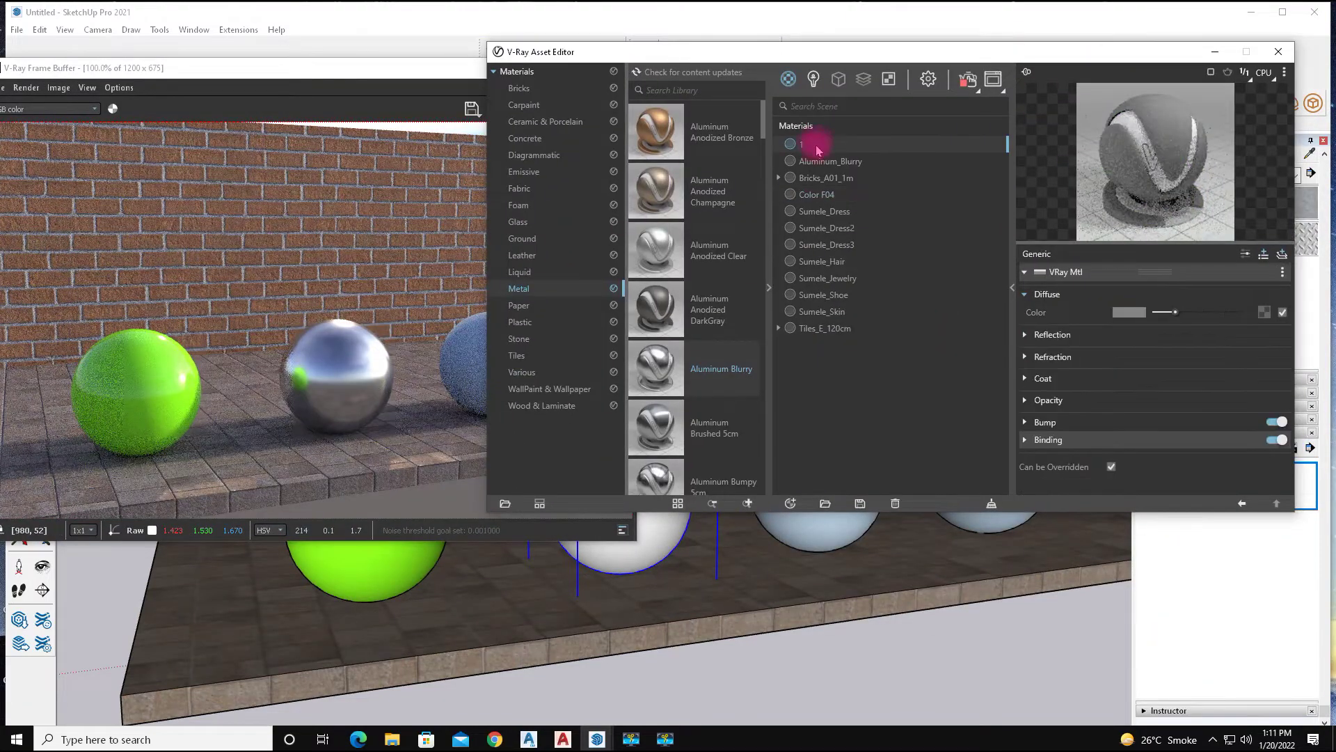
left_click(812, 531)
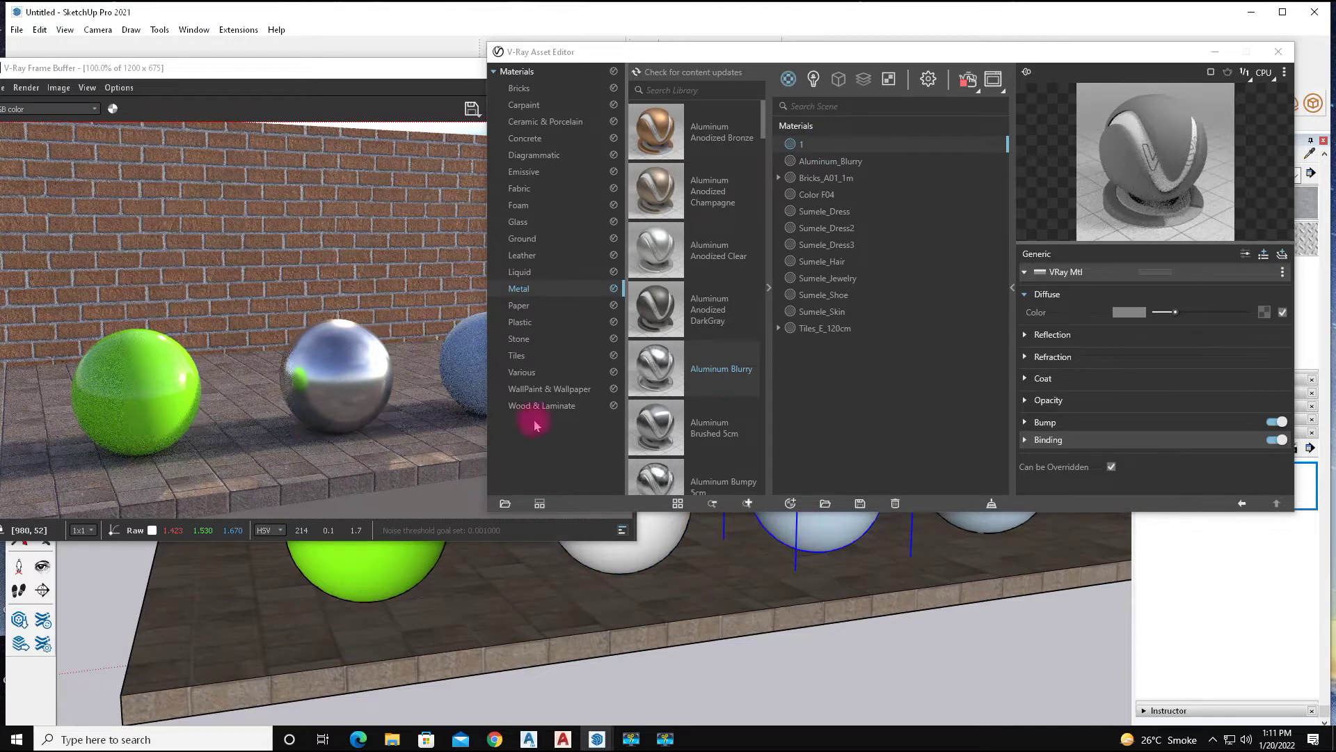
left_click_drag(337, 64, 256, 67)
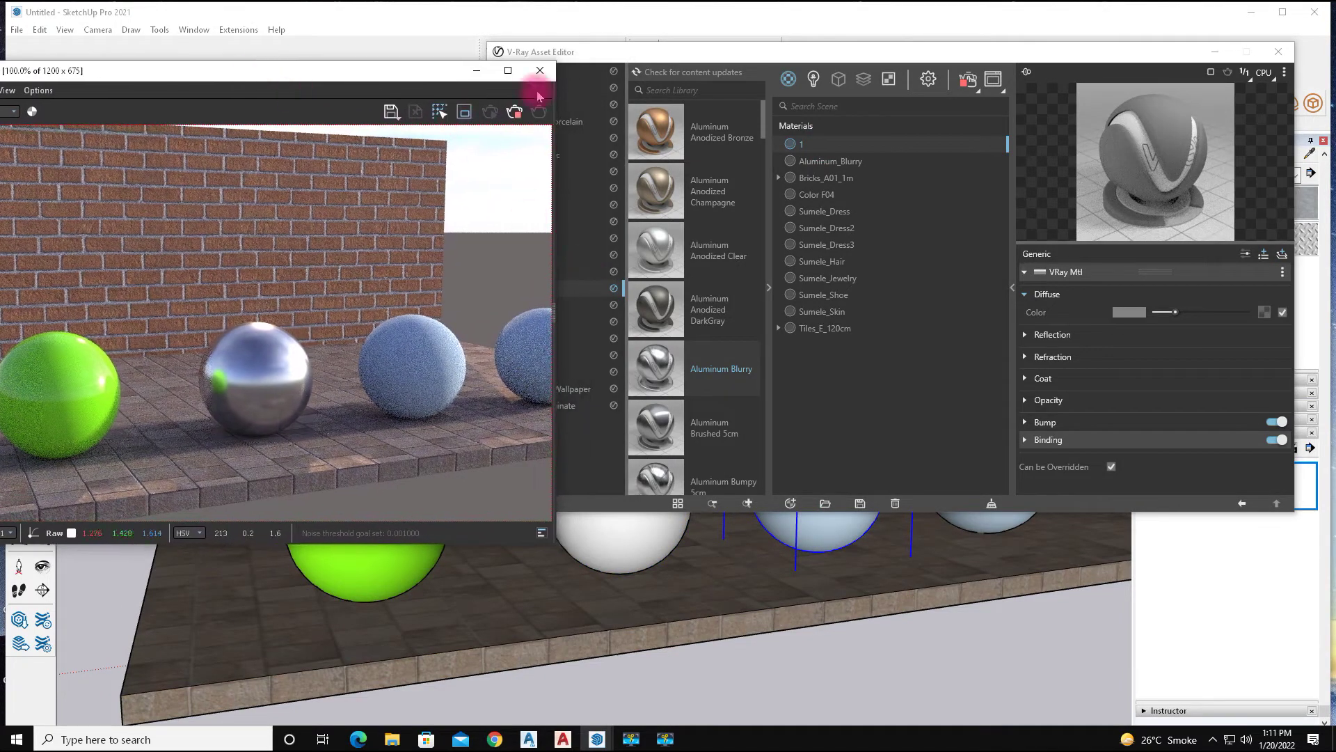
left_click_drag(494, 52, 494, 79)
mouse_move(628, 89)
left_mouse_down()
mouse_move(734, 82)
mouse_move(699, 87)
left_mouse_up()
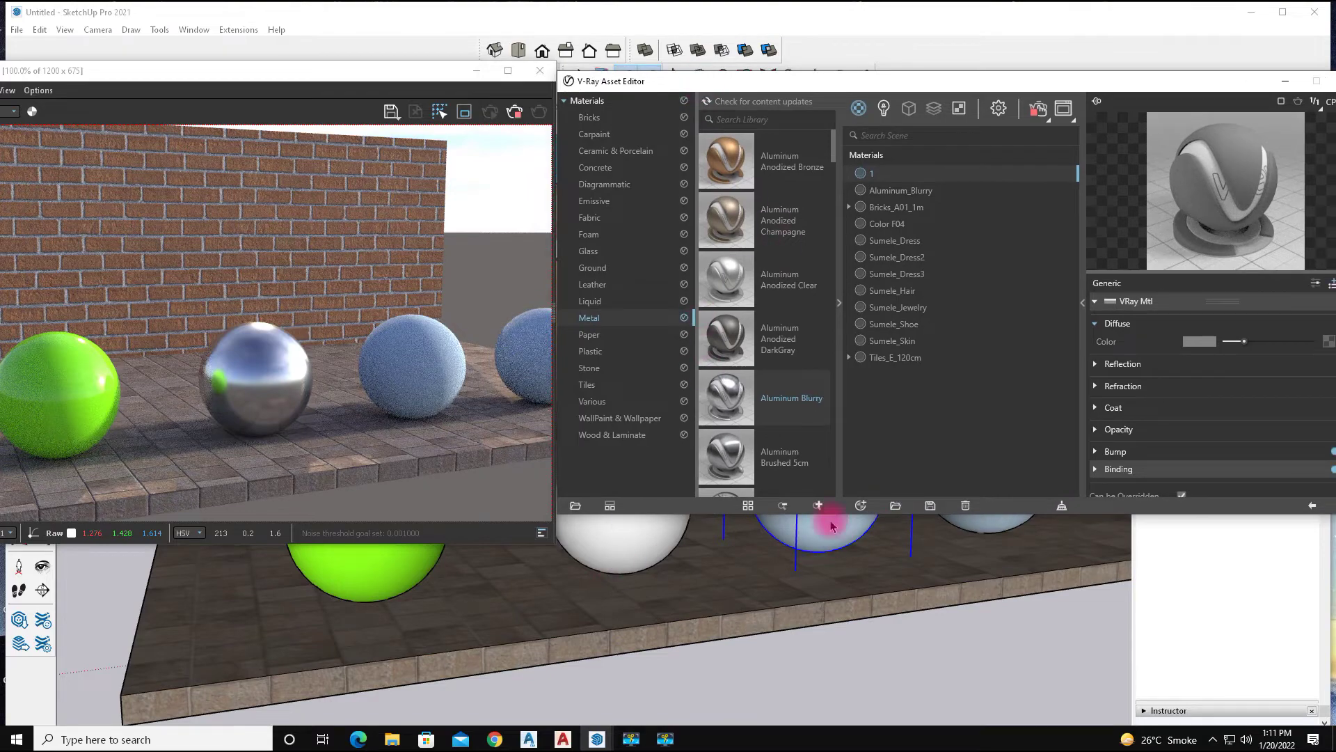
right_click(887, 174)
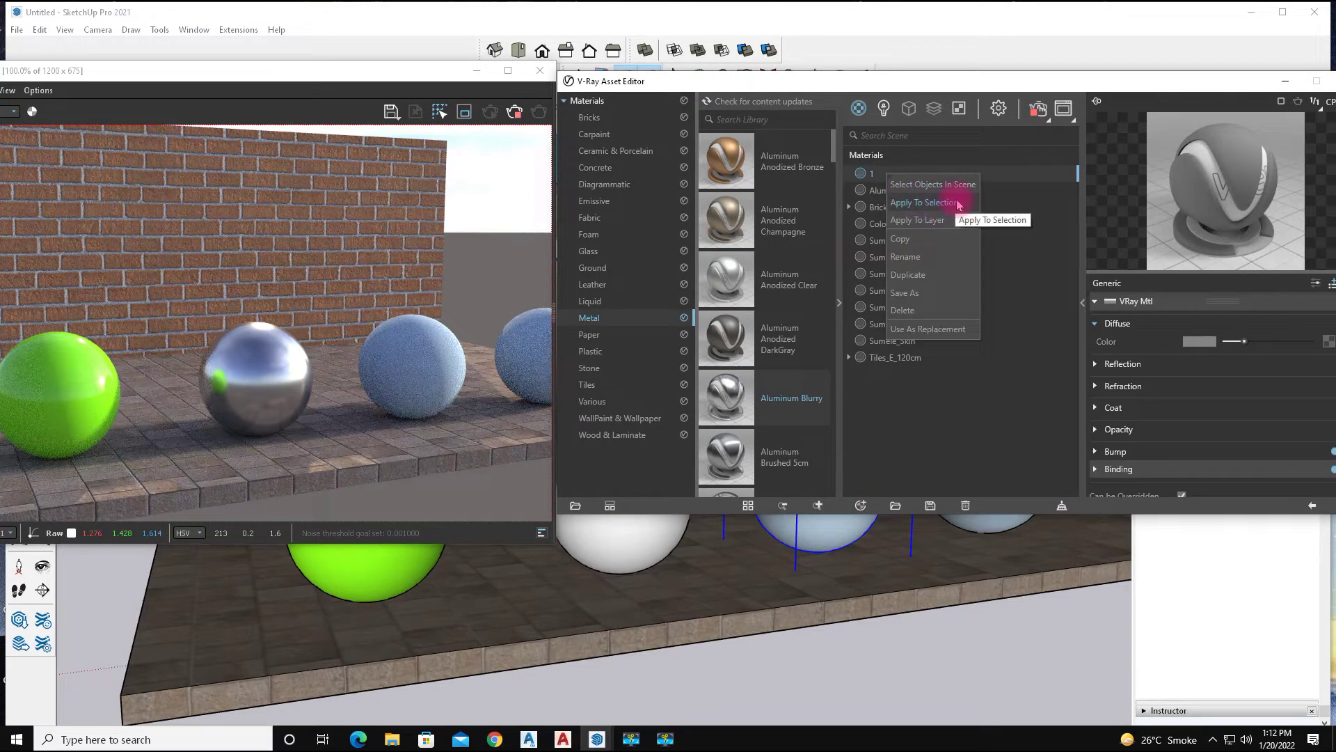
left_click(950, 200)
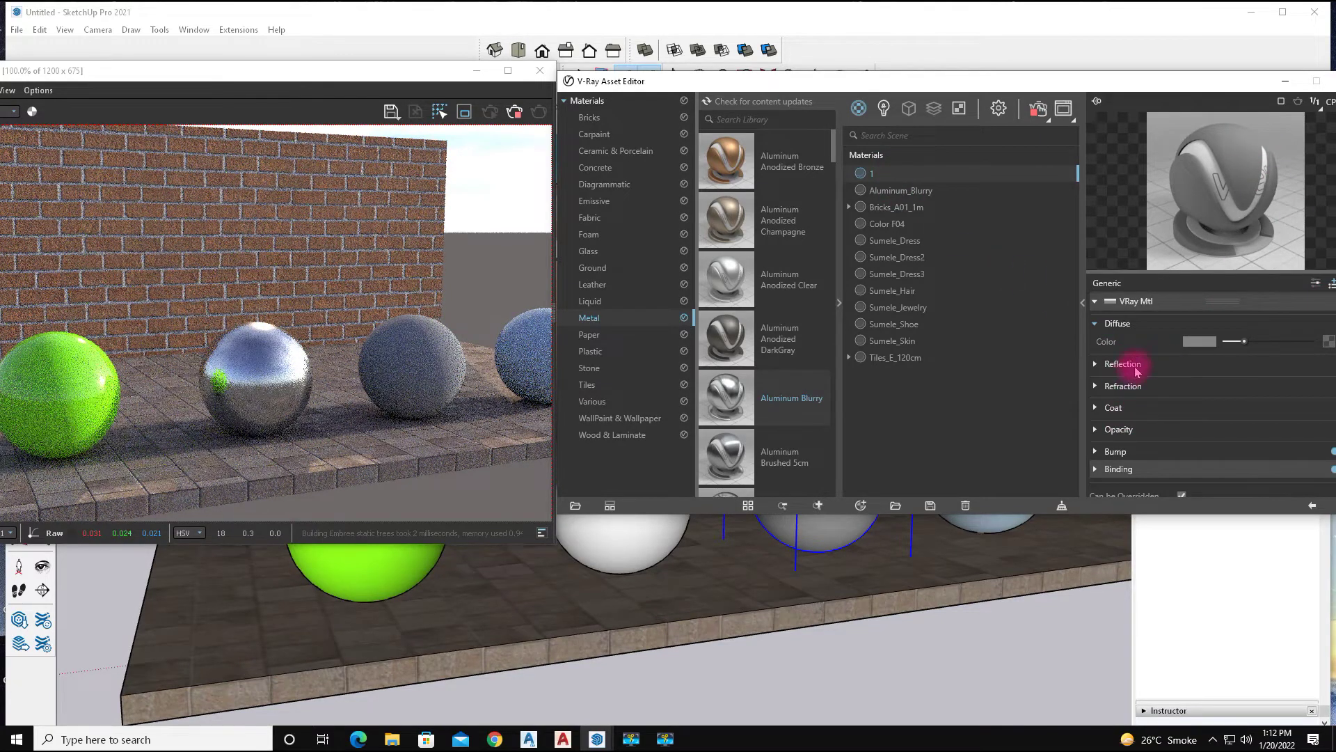
Give material 1 a saturated blue diffuse, white reflection and 0.95 reflection glossiness
left_click(1210, 346)
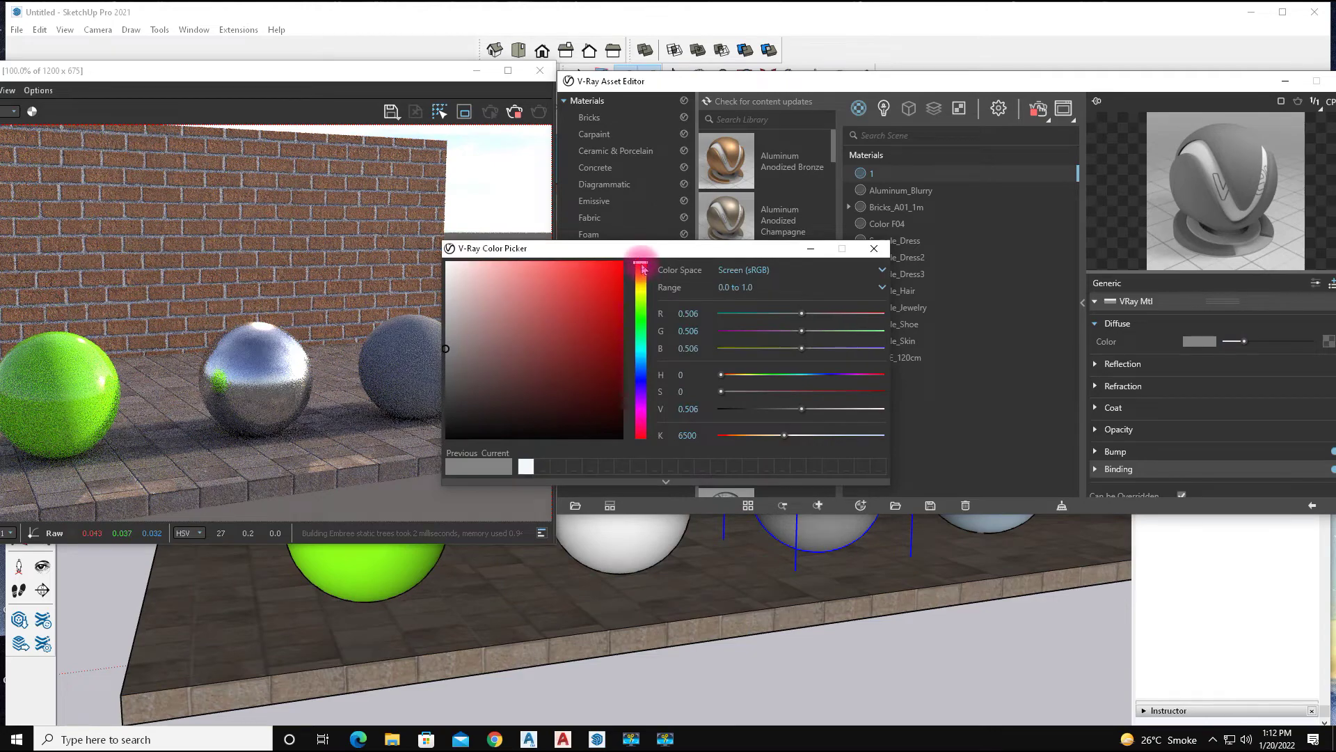
left_click_drag(643, 268, 646, 373)
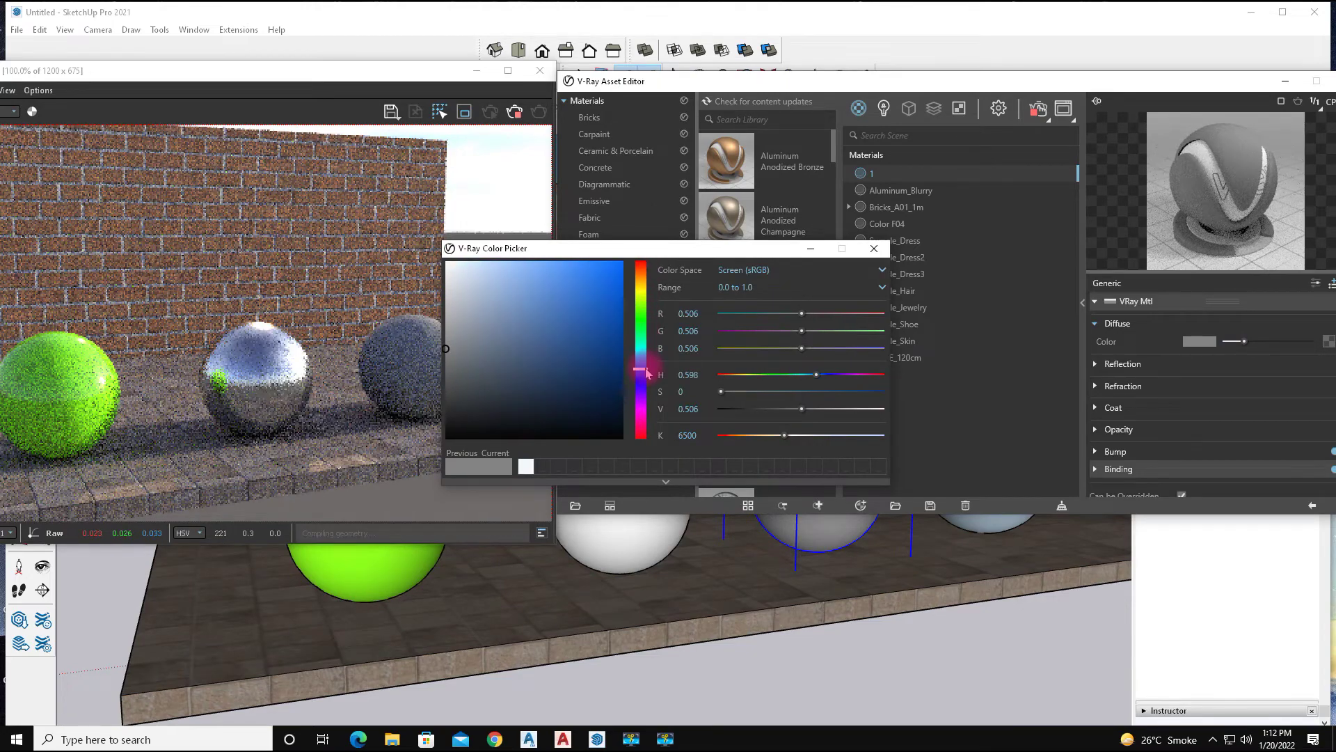
left_click_drag(646, 373, 643, 376)
left_click(566, 287)
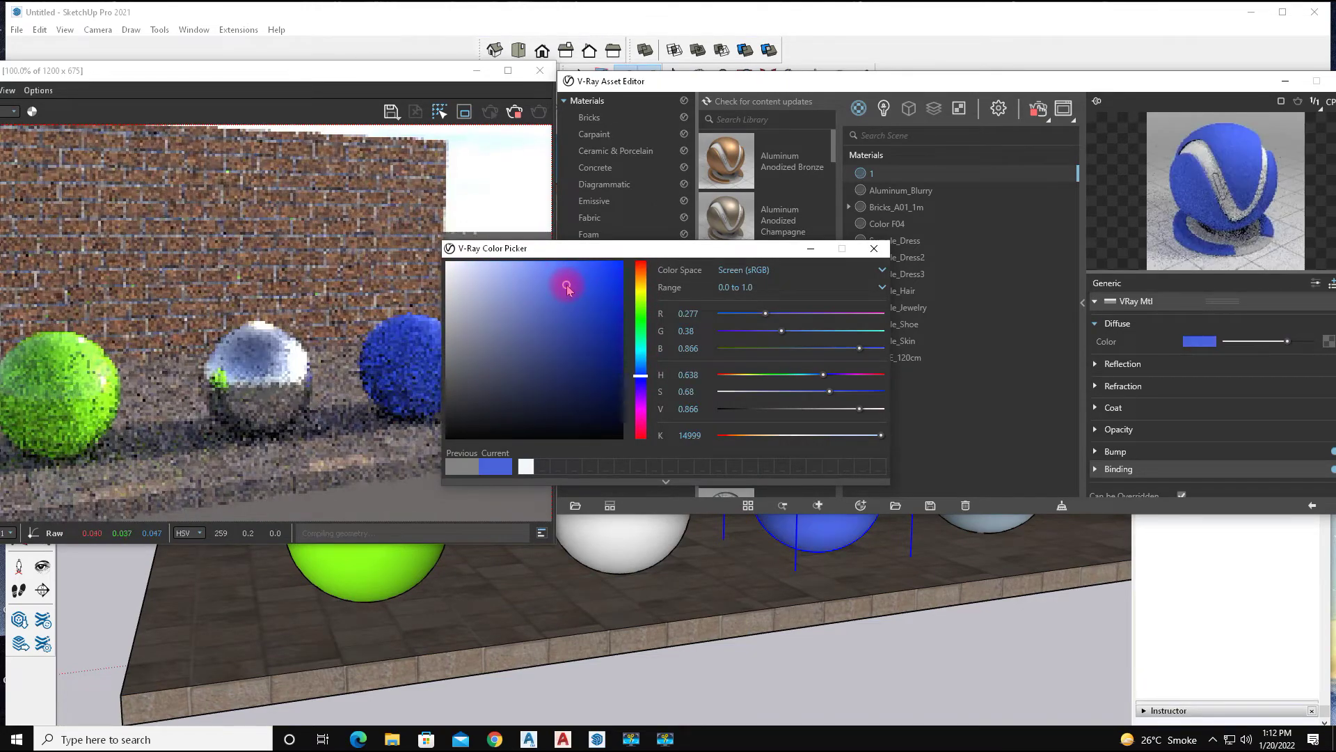
left_click(1122, 364)
left_click(1188, 383)
left_click_drag(1227, 381, 1310, 381)
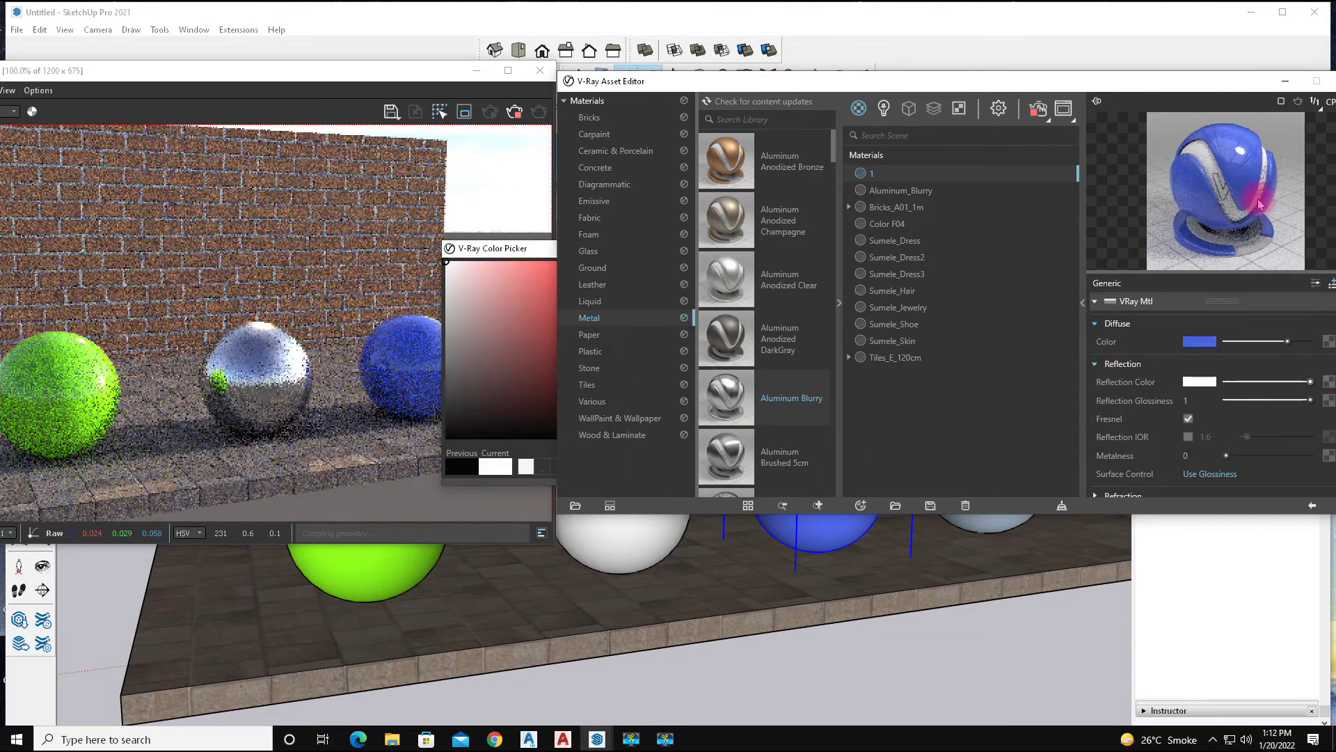
left_click(1186, 402)
type(".95")
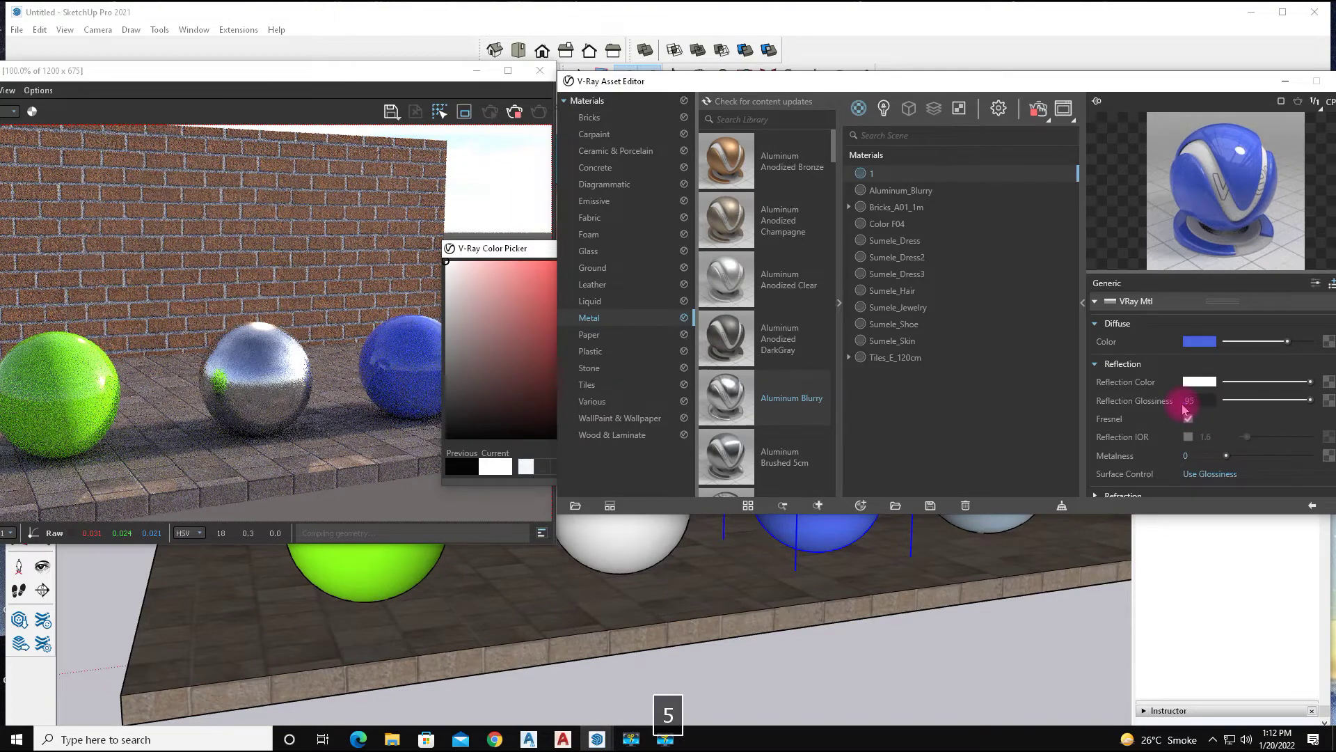
key("Return")
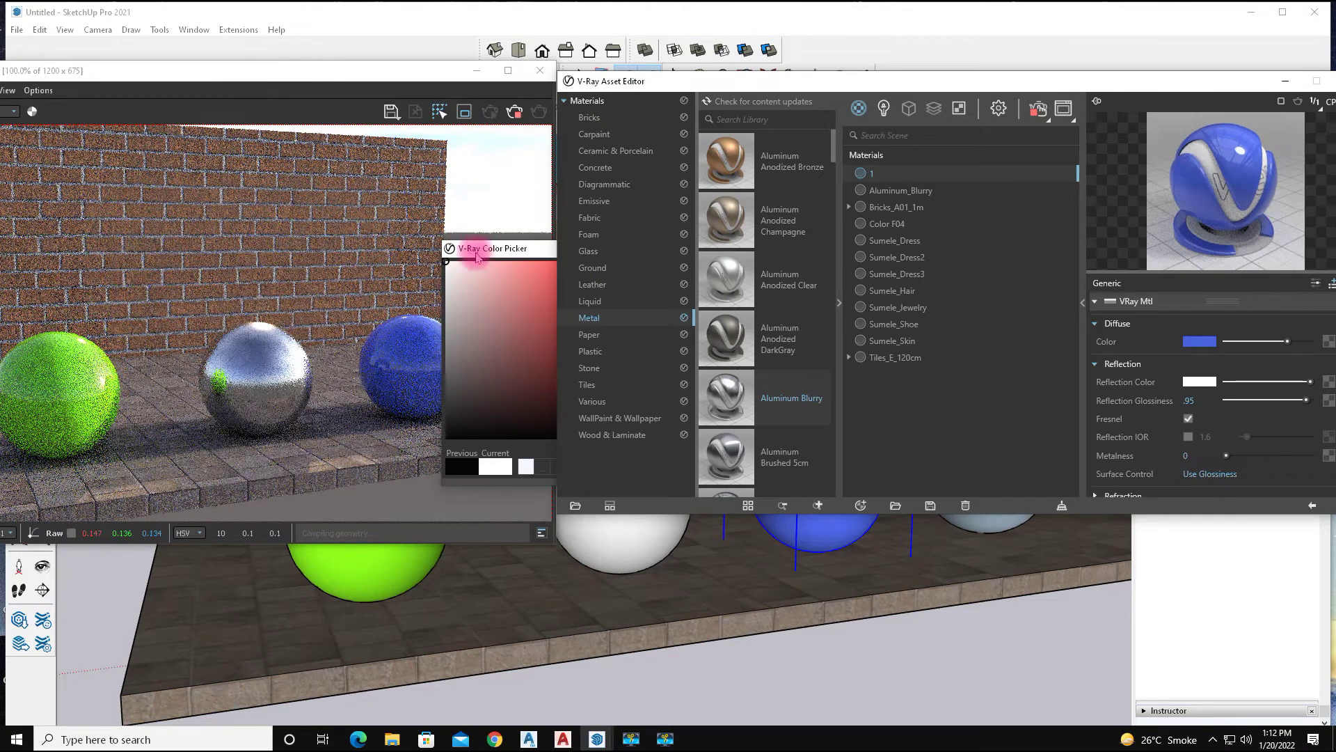
Region-render the third sphere with Fresnel off, then re-enable Fresnel reflections
left_click_drag(370, 82, 332, 72)
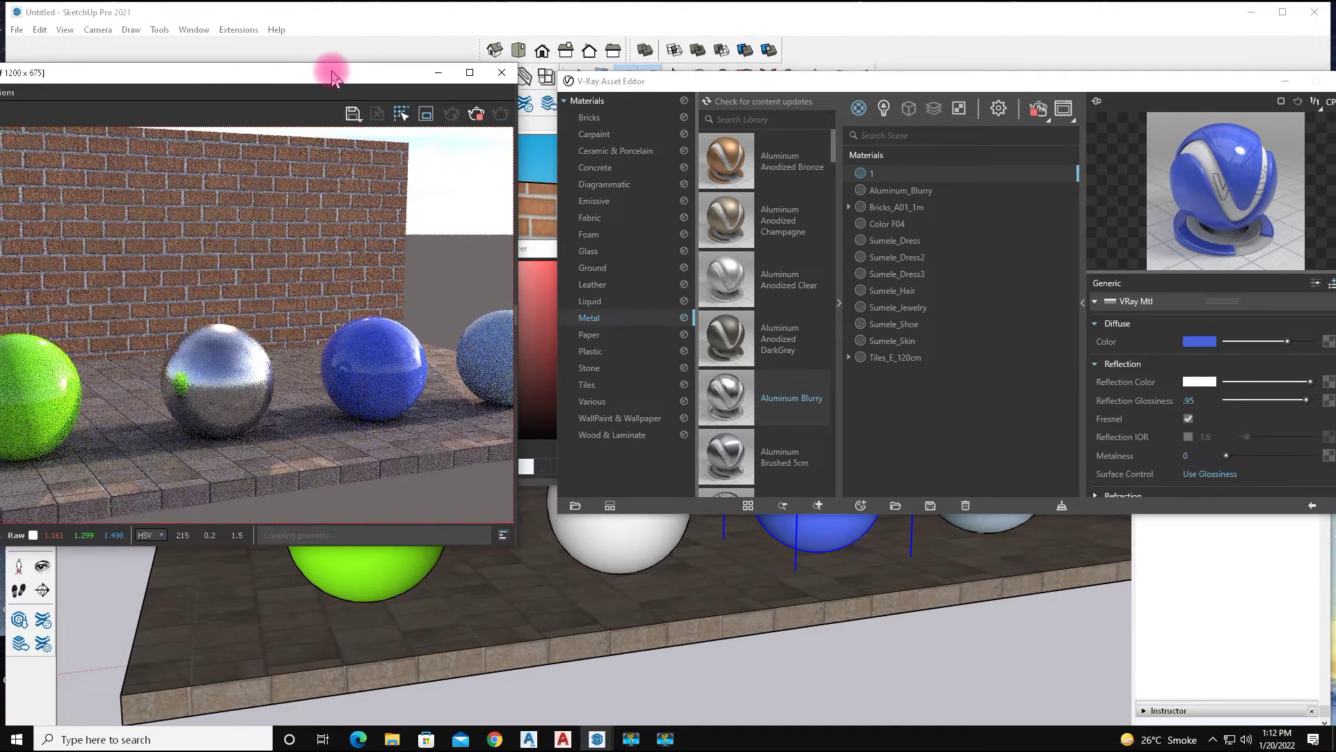
left_click(1188, 418)
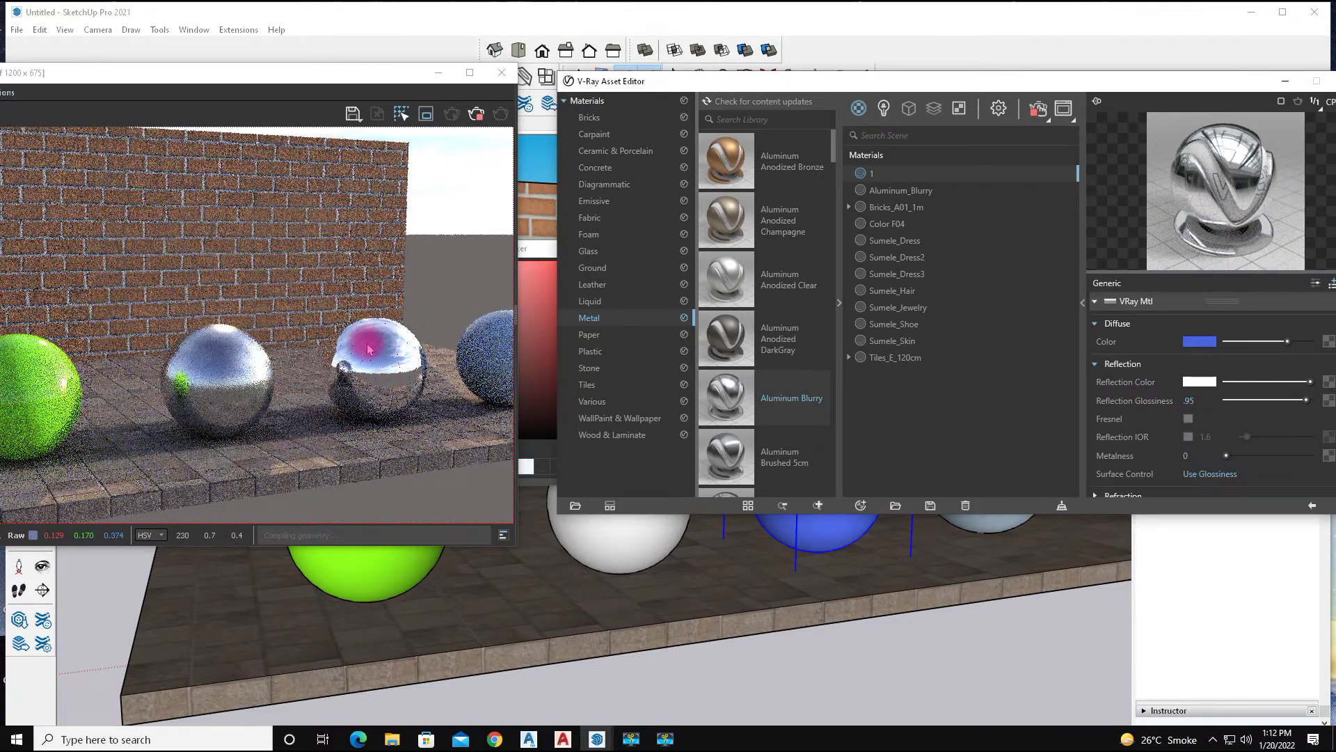
left_click(426, 114)
left_click_drag(352, 313, 420, 416)
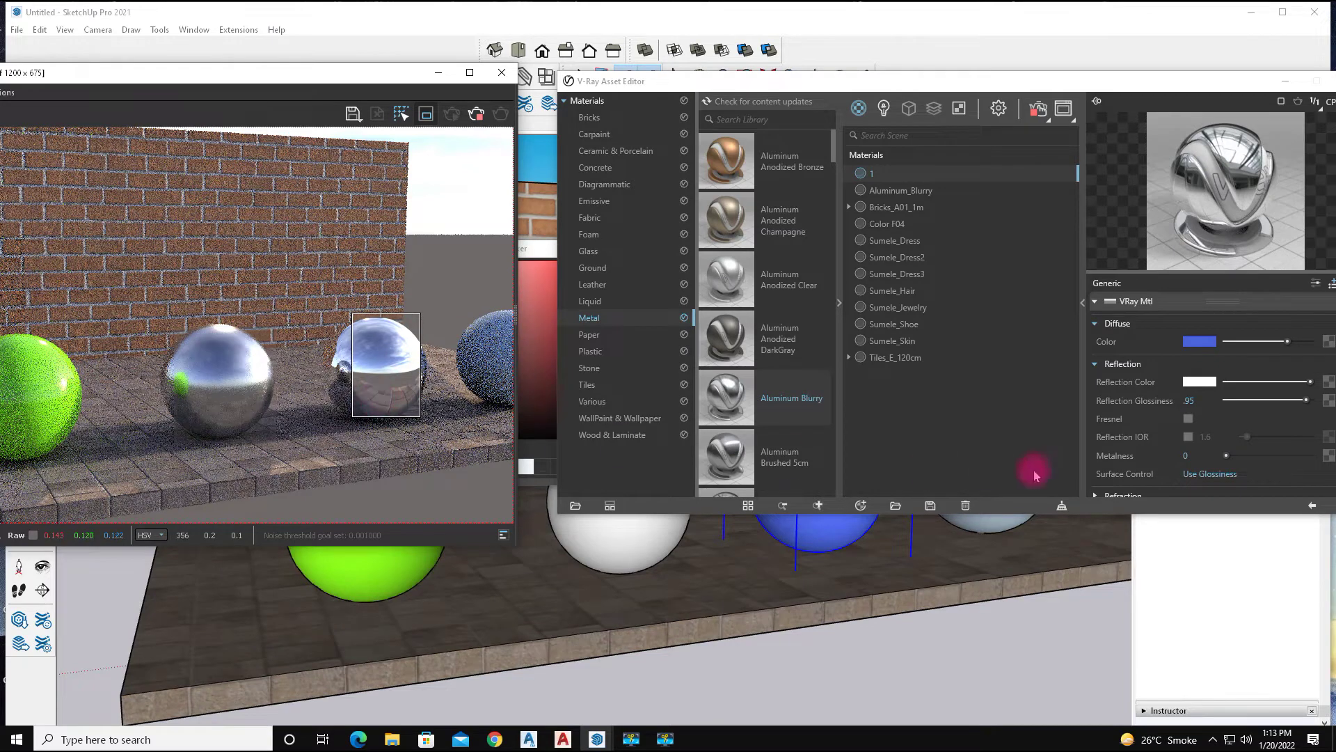
left_click(1188, 419)
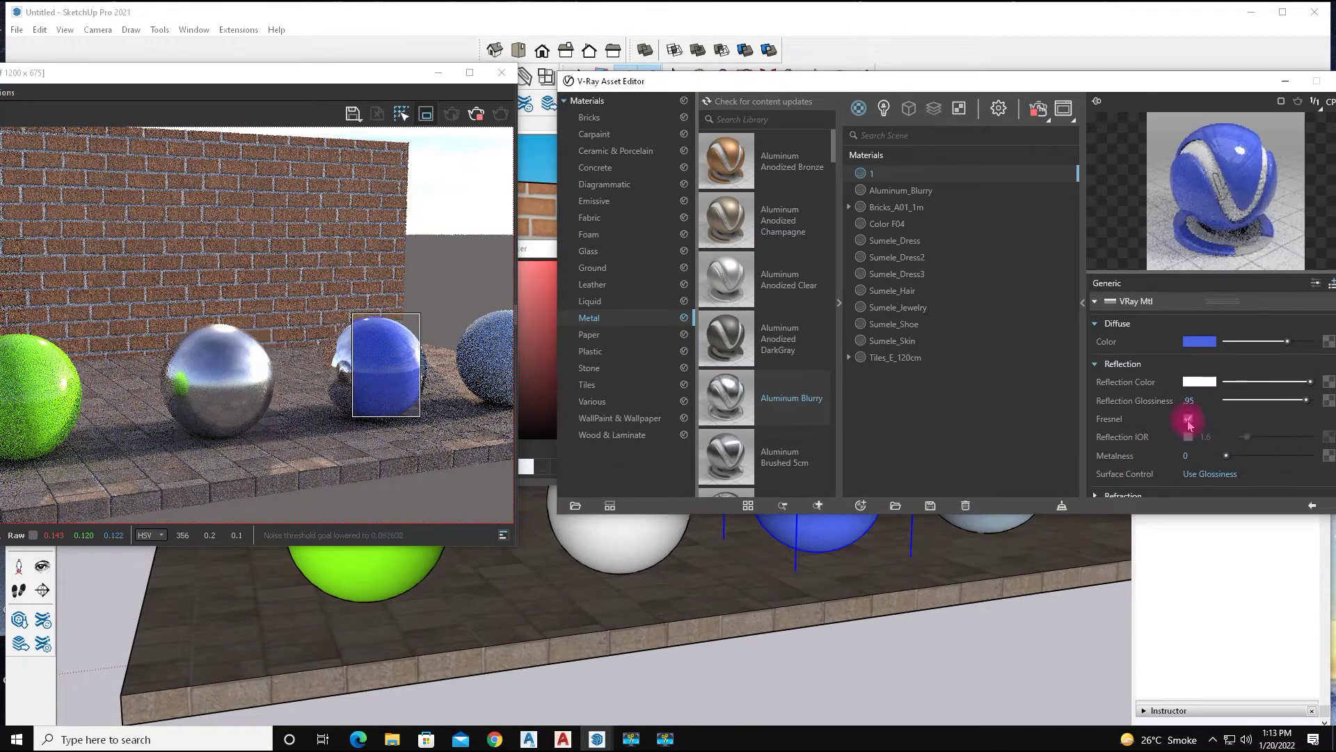
Set material 1's diffuse colour to pure white and reflection glossiness to 1
left_click(1199, 344)
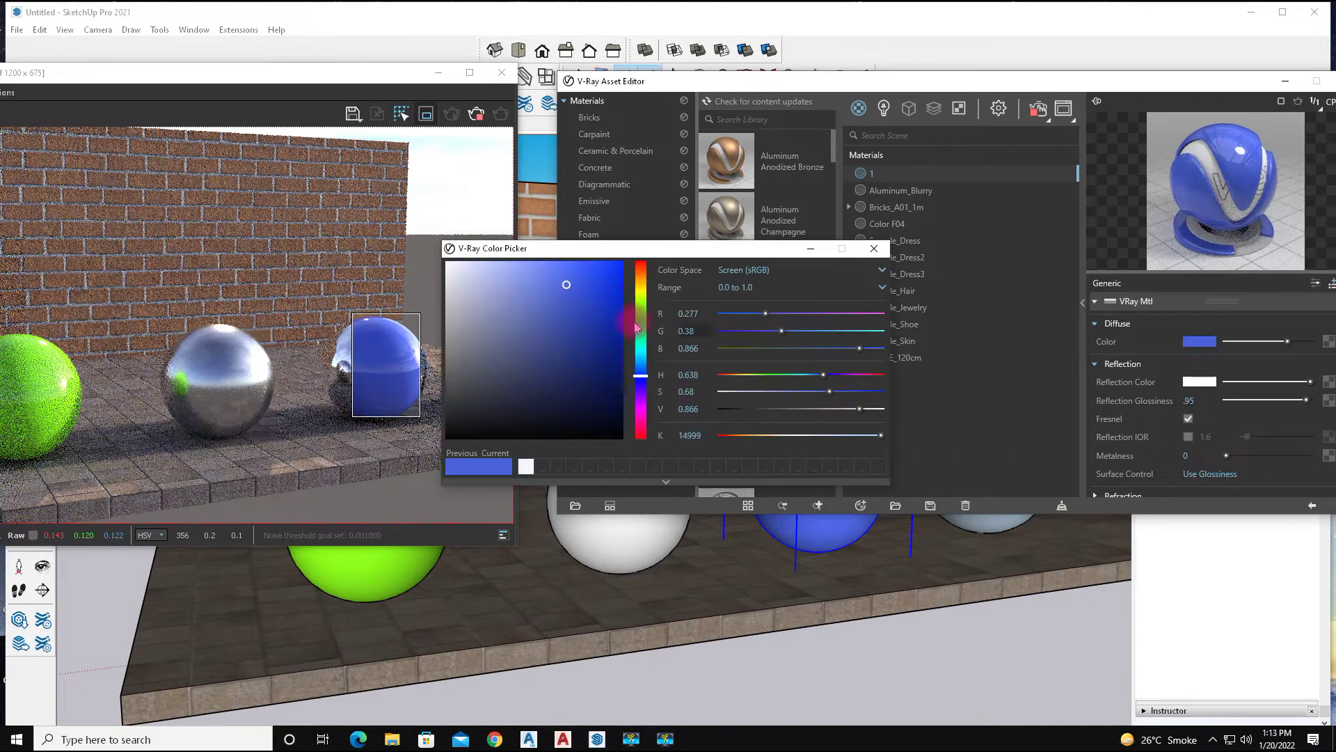
left_click_drag(568, 288, 409, 254)
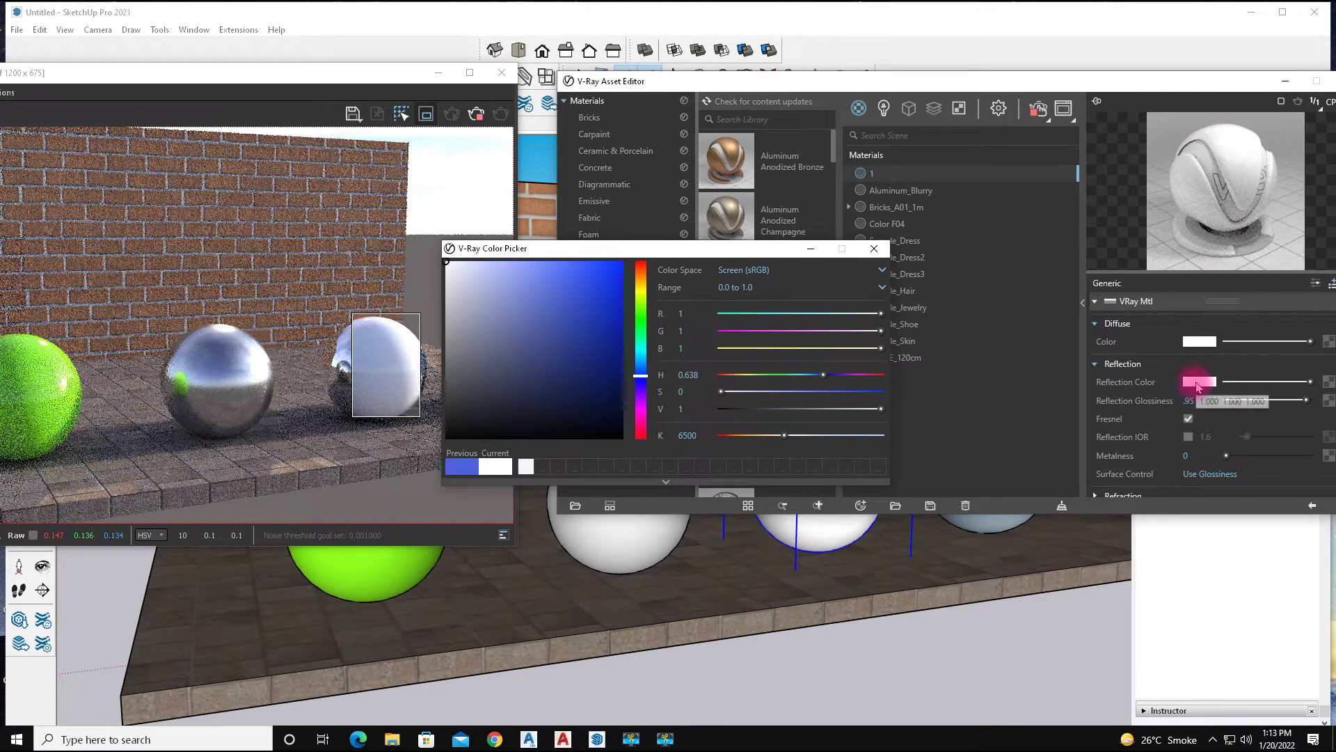
left_click(1312, 381)
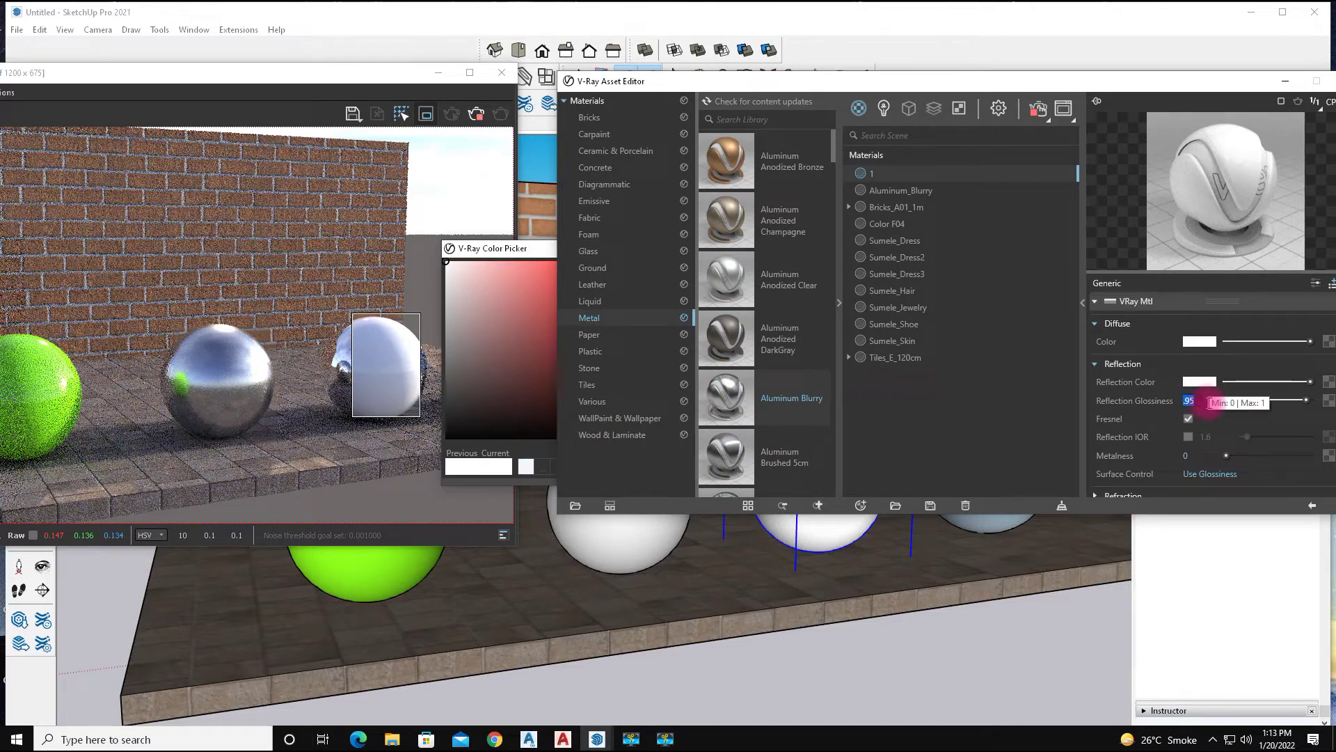
type("1")
key("Return")
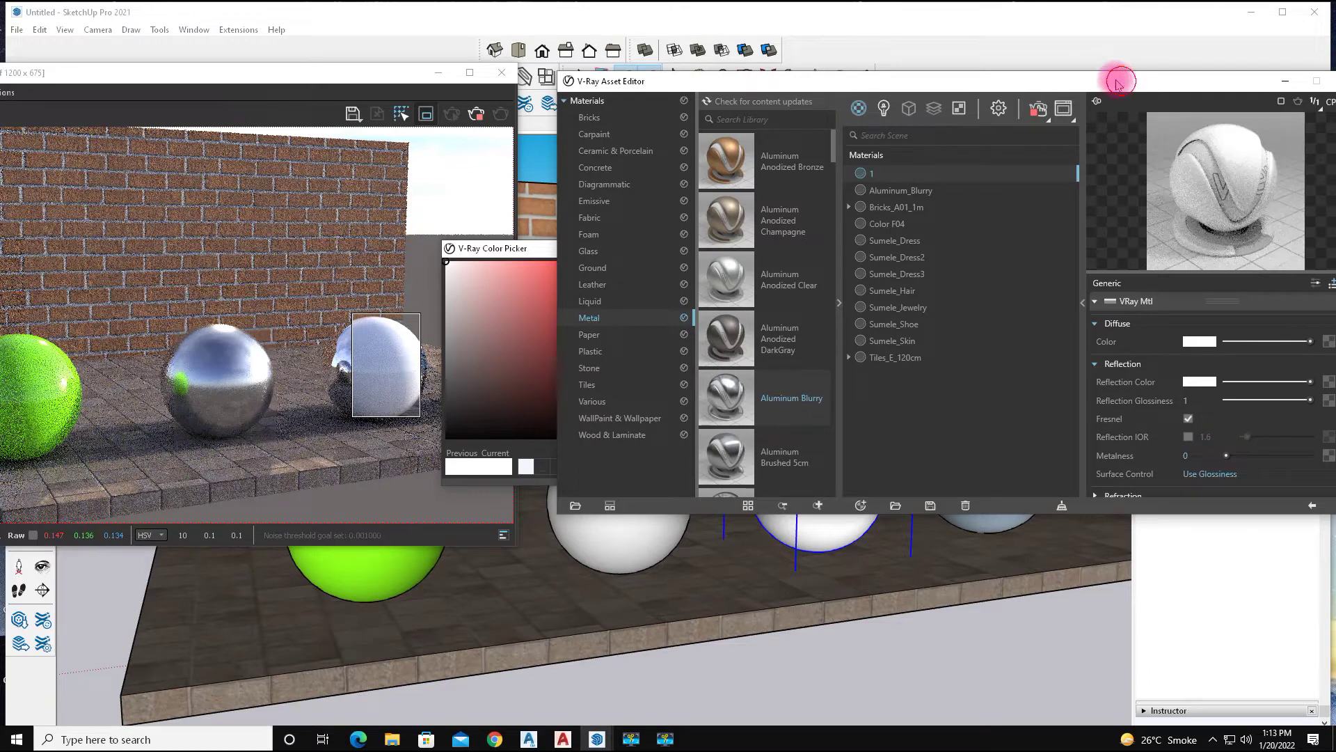
left_click_drag(1118, 78, 1041, 9)
left_click(442, 119)
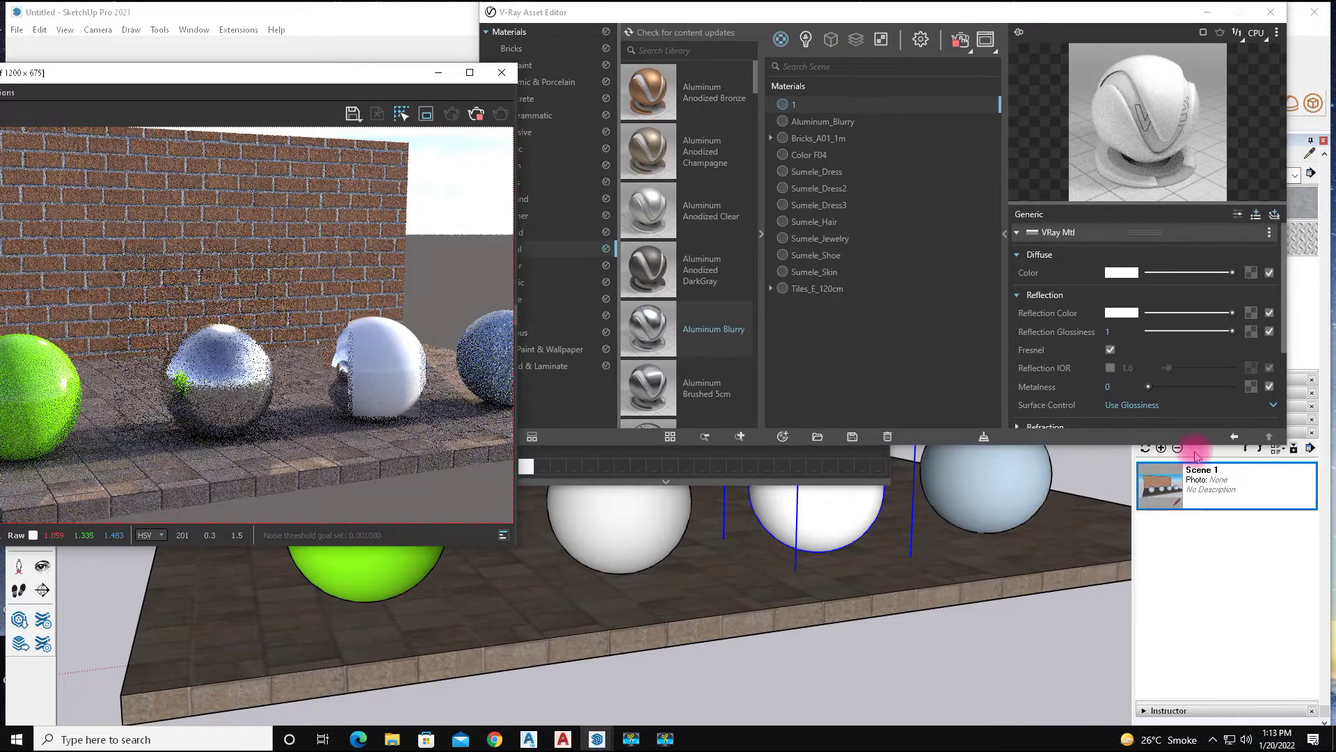
Expand material 1's Refraction settings and set the refraction colour to full white
left_click(1281, 310)
scroll(1284, 311, "down", 3)
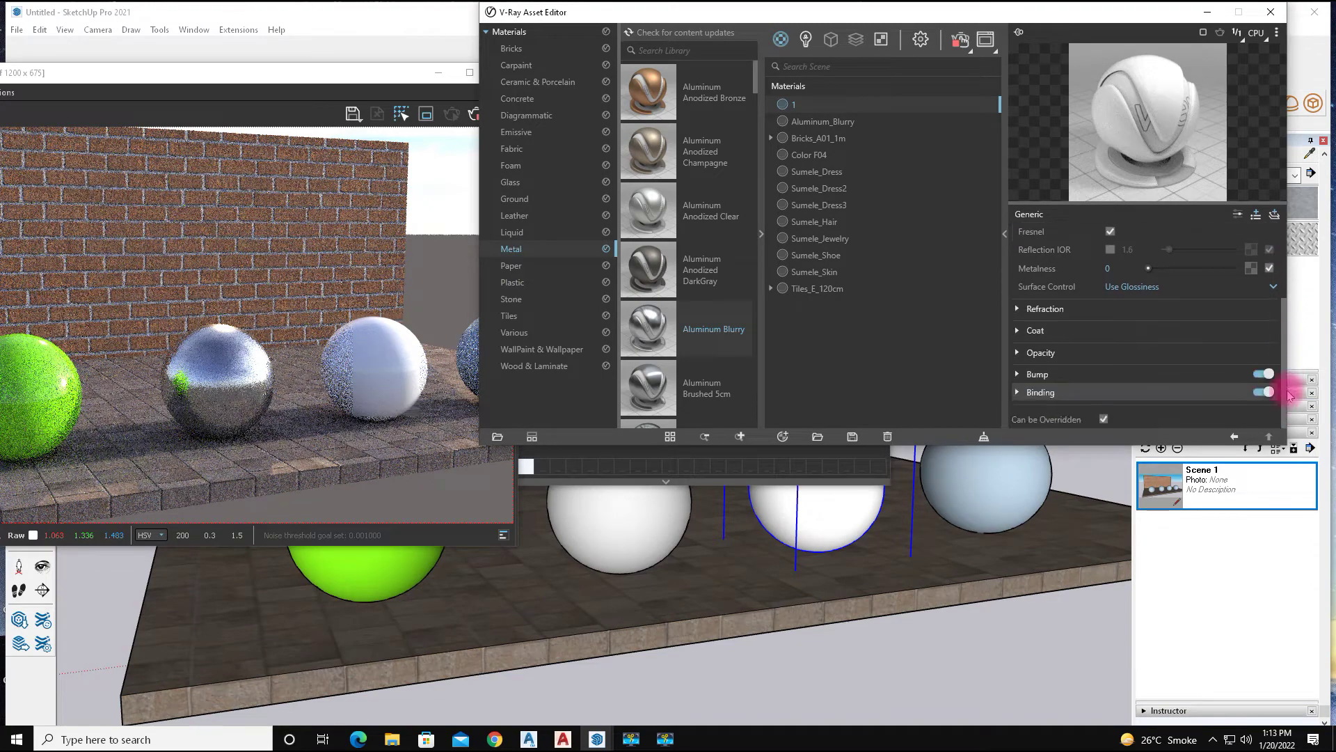
left_click(1037, 310)
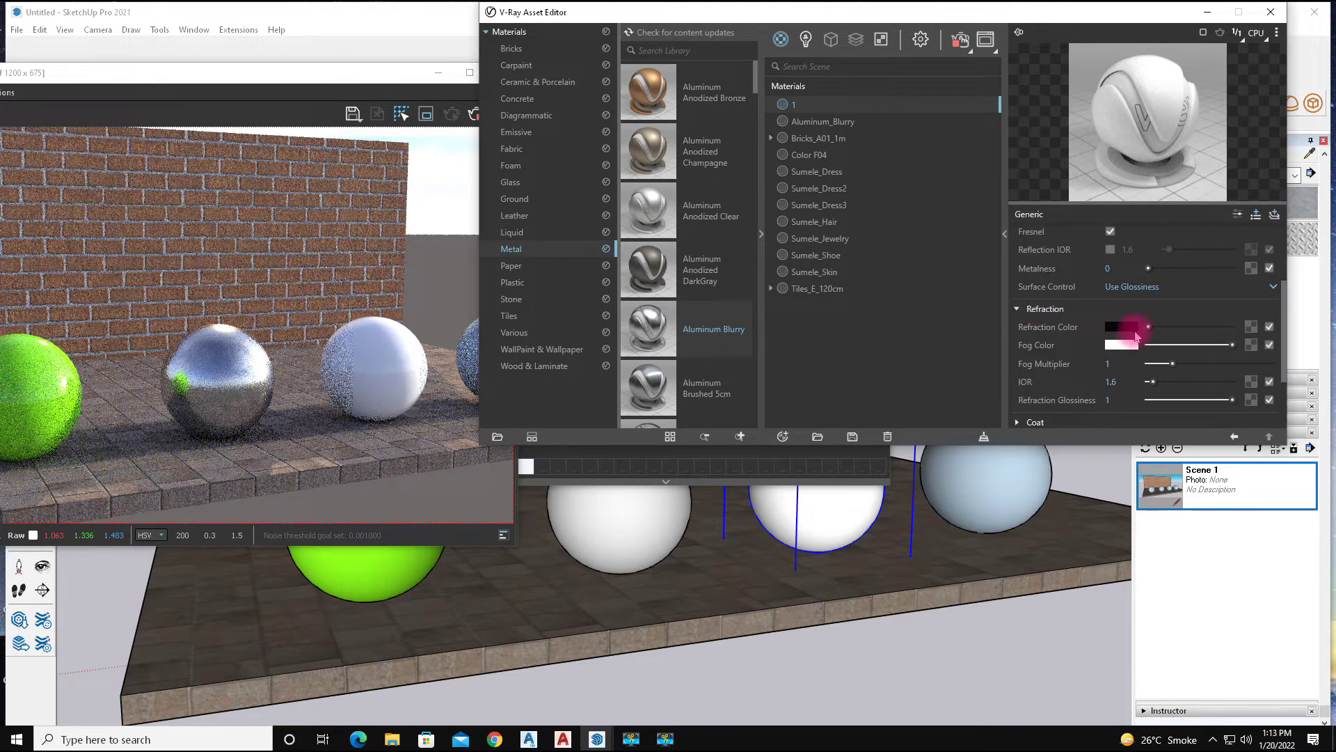
left_click(1132, 326)
left_click_drag(1149, 326, 1231, 326)
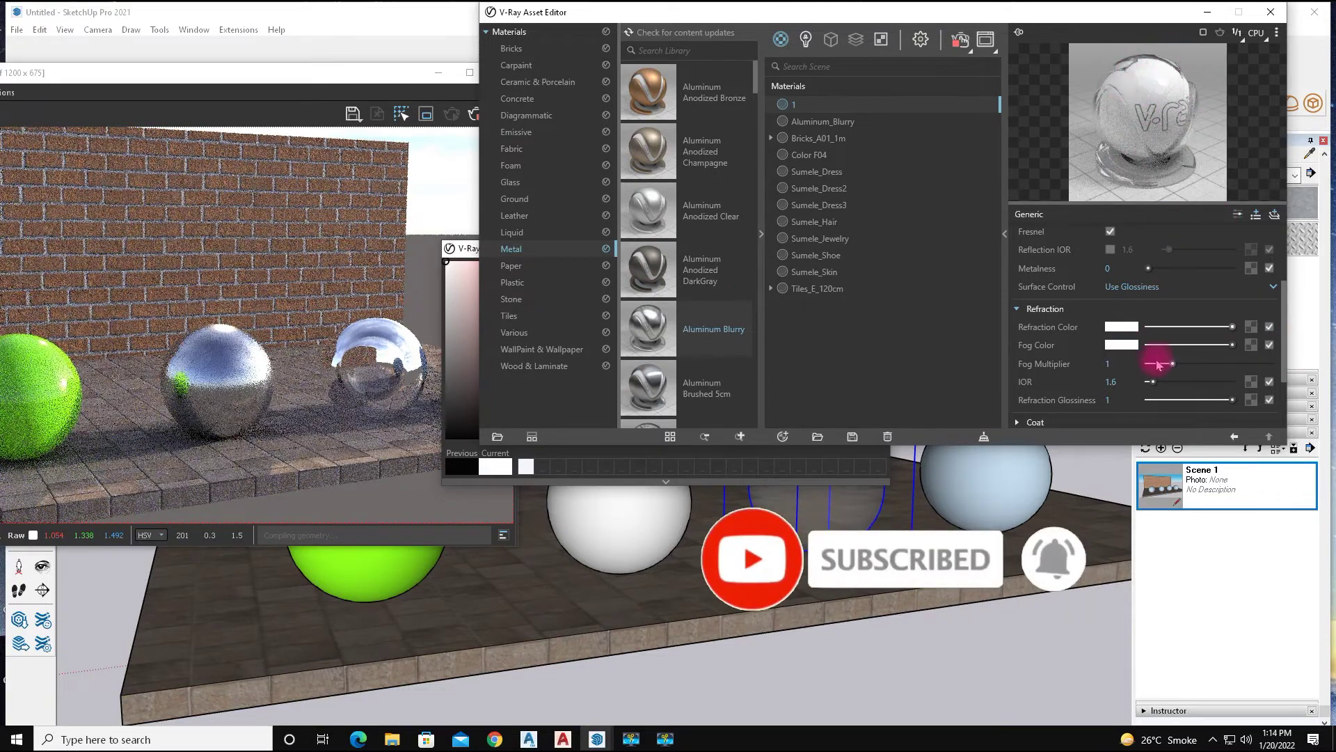
Give the refraction fog a blue hue and a fog multiplier of 1.65
left_click(1120, 345)
left_click_drag(642, 269, 641, 376)
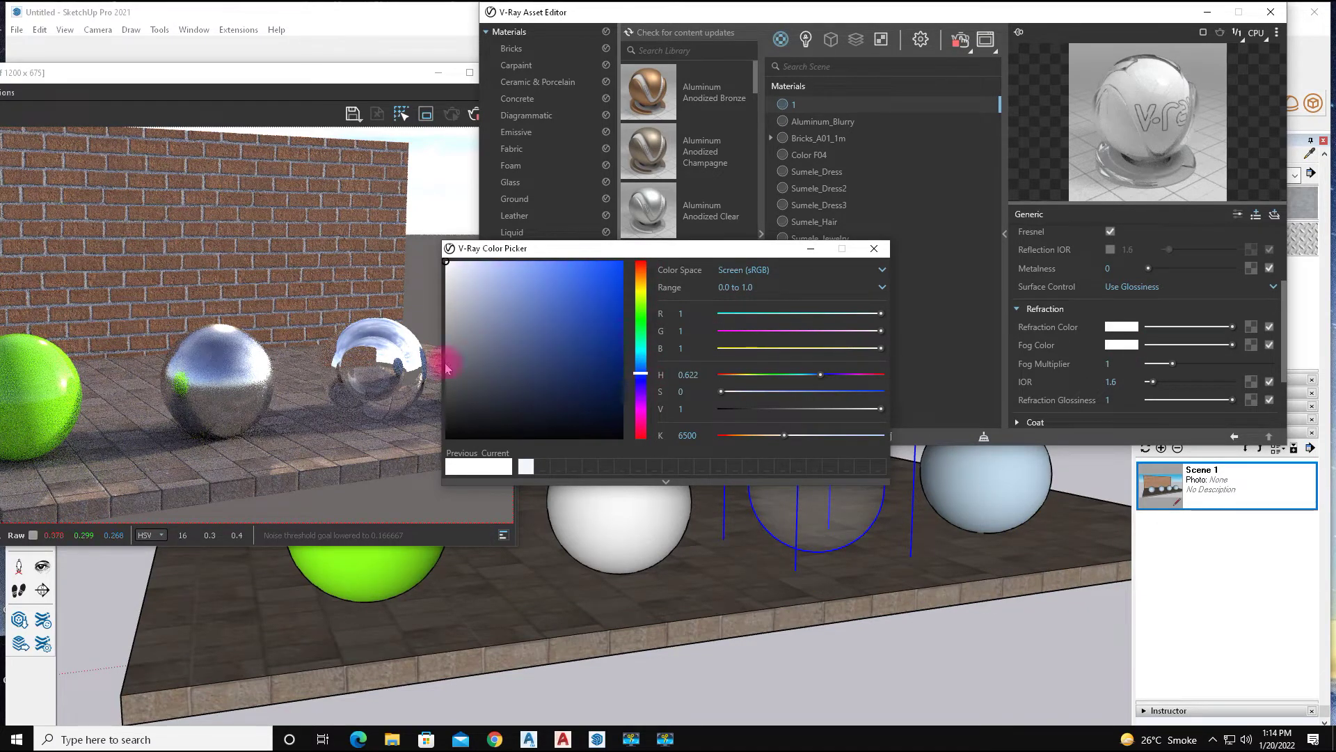
left_click(1111, 363)
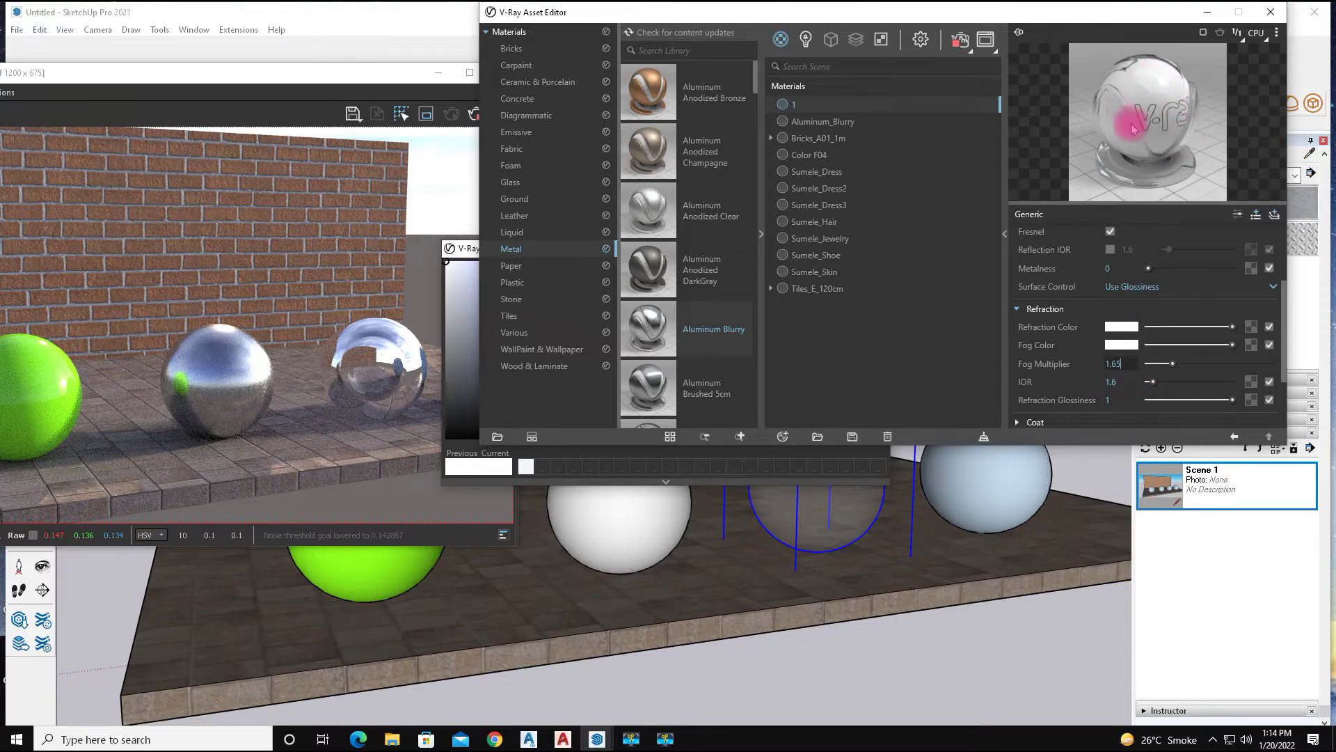
left_click(374, 387)
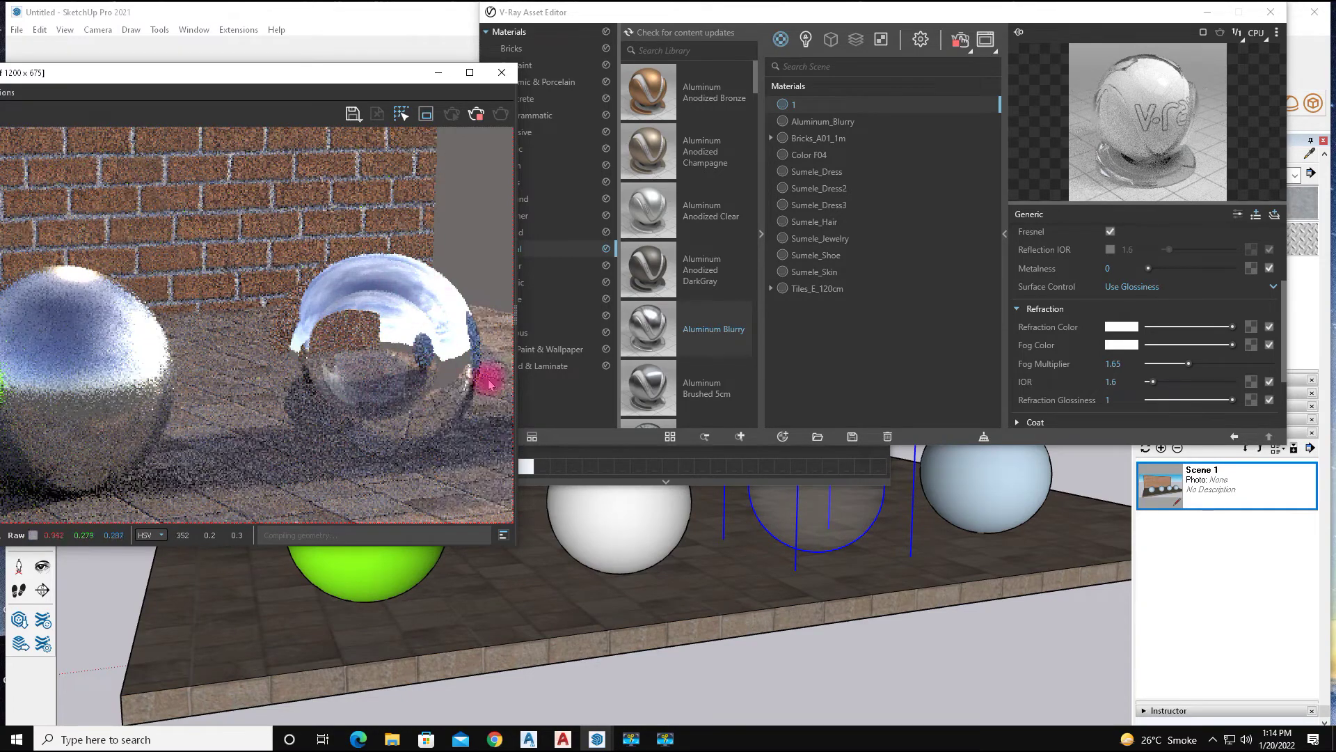
left_click(1285, 315)
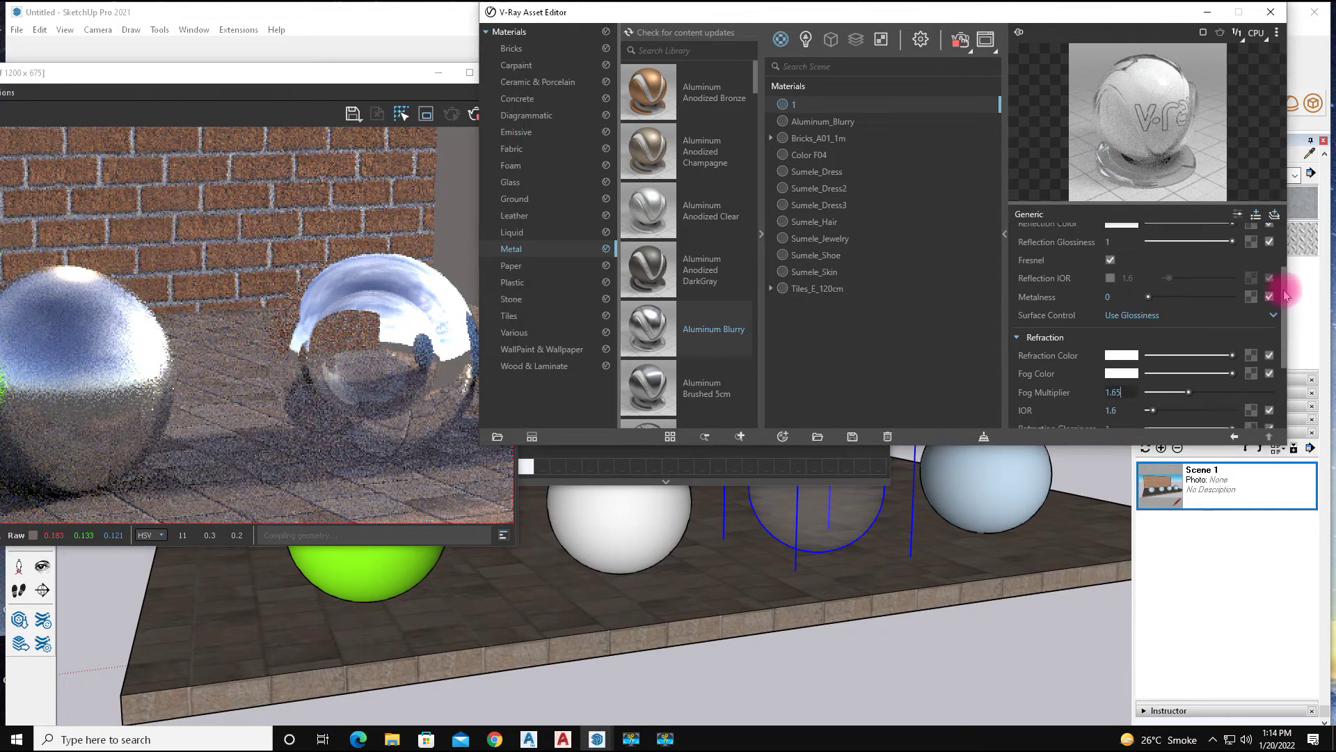
Tint material 1's reflection colour light grey
scroll(1283, 290, "up", 2)
left_click_drag(1199, 310, 1214, 314)
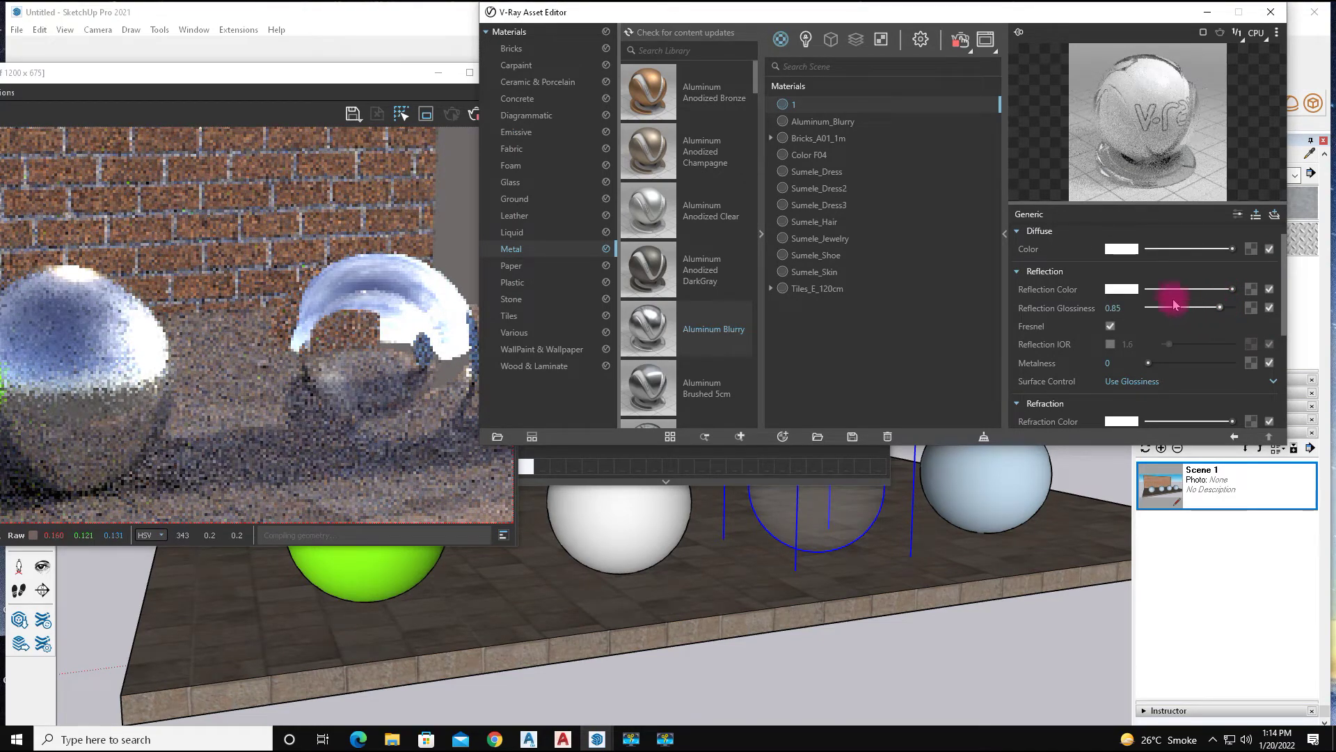
left_click(1120, 289)
left_click(641, 326)
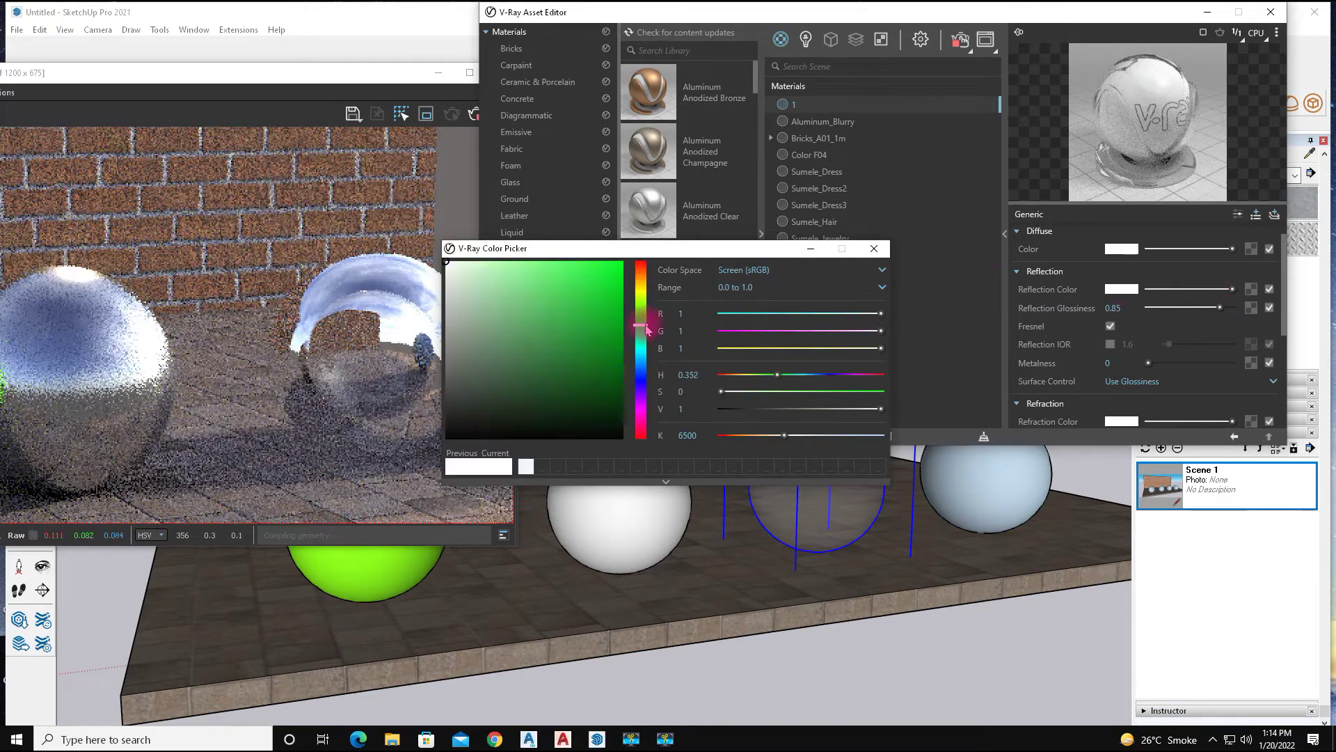
left_click_drag(646, 329, 641, 283)
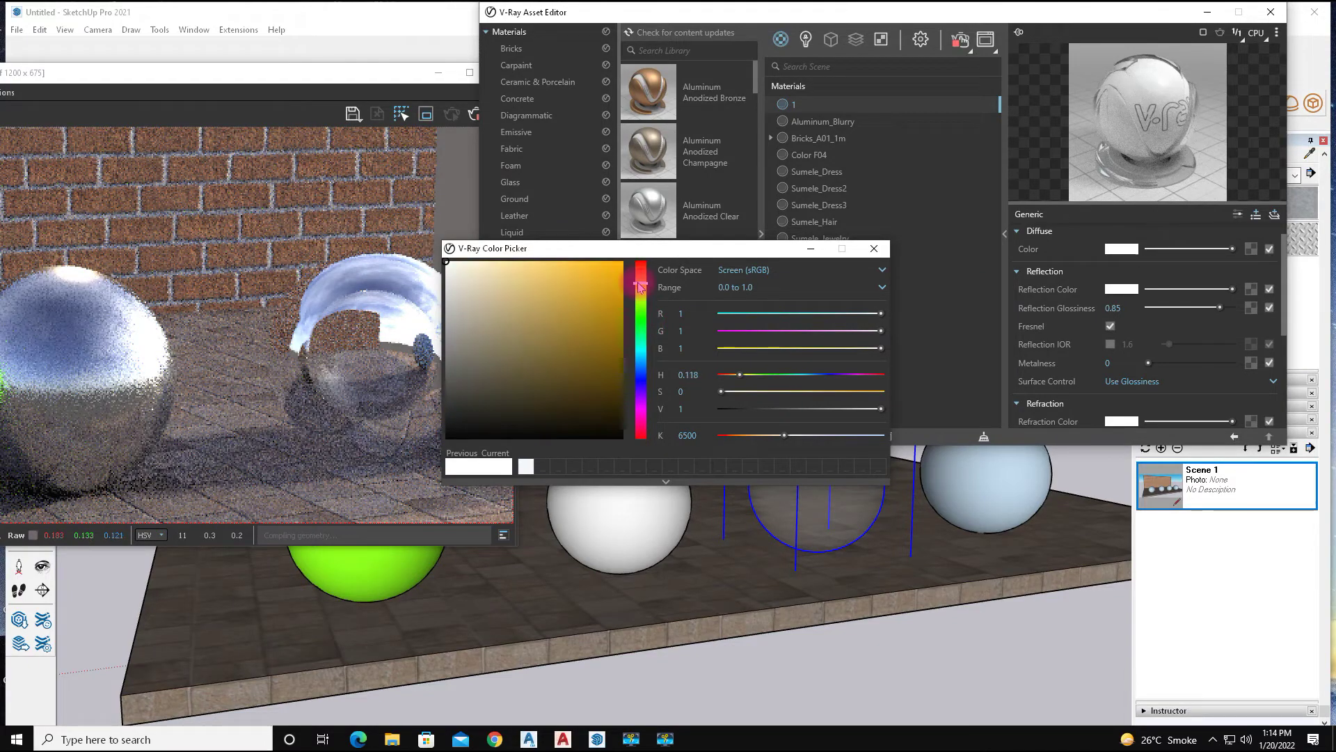
left_click(448, 282)
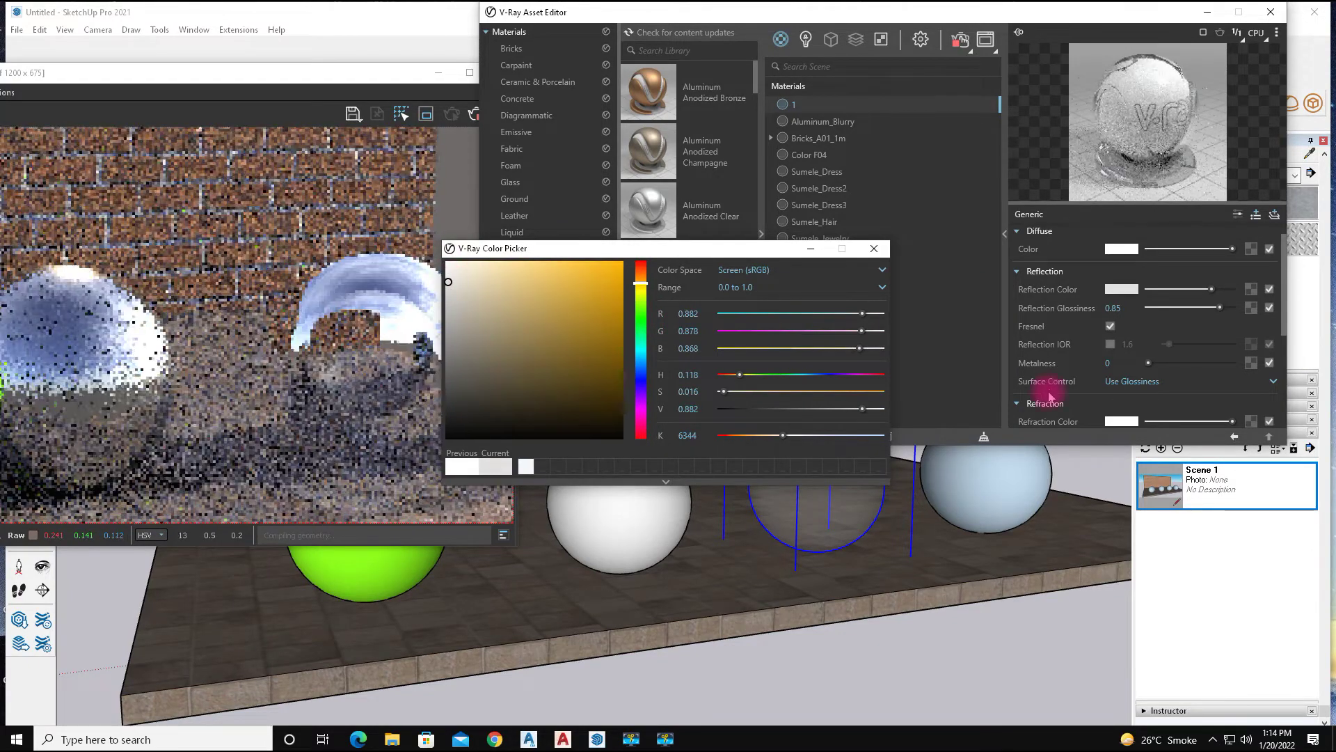
Set reflection glossiness to 1, enable reflection IOR 1.6, and maximize the render
left_click(1114, 308)
type("1")
key("Return")
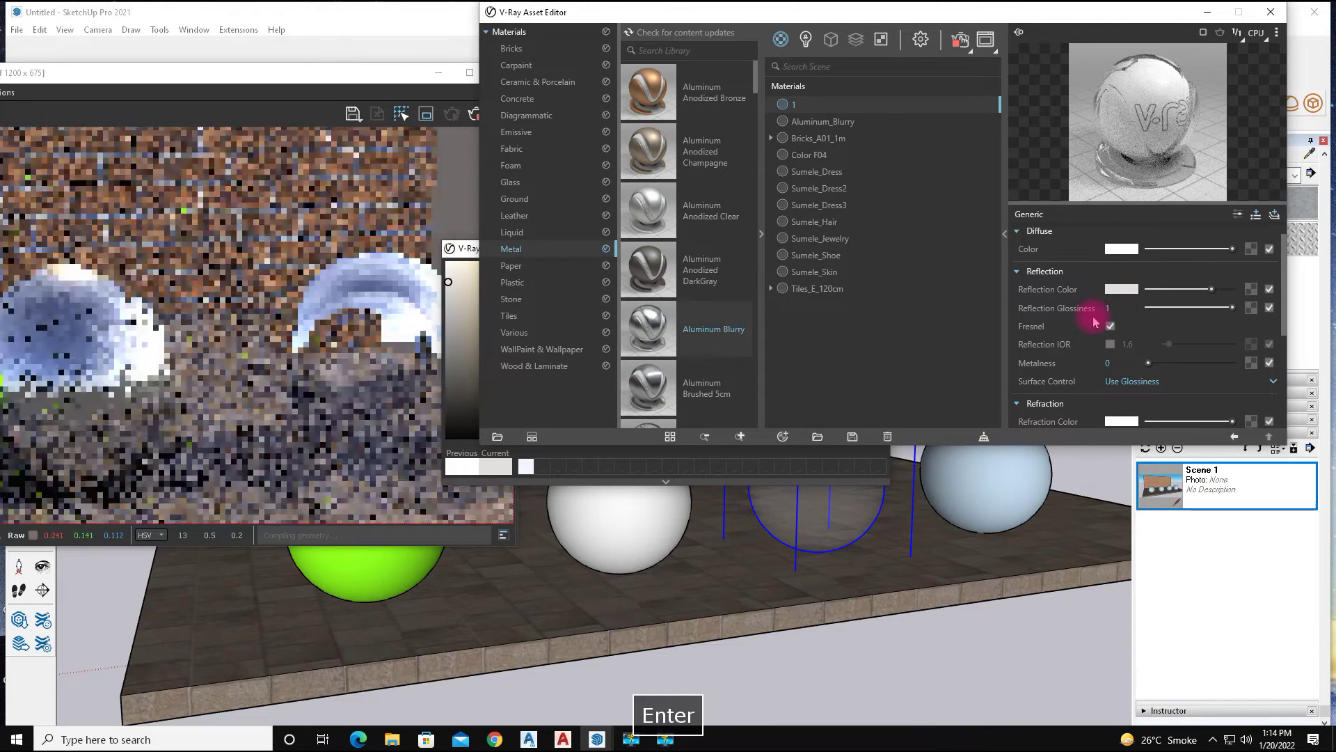
left_click(1110, 345)
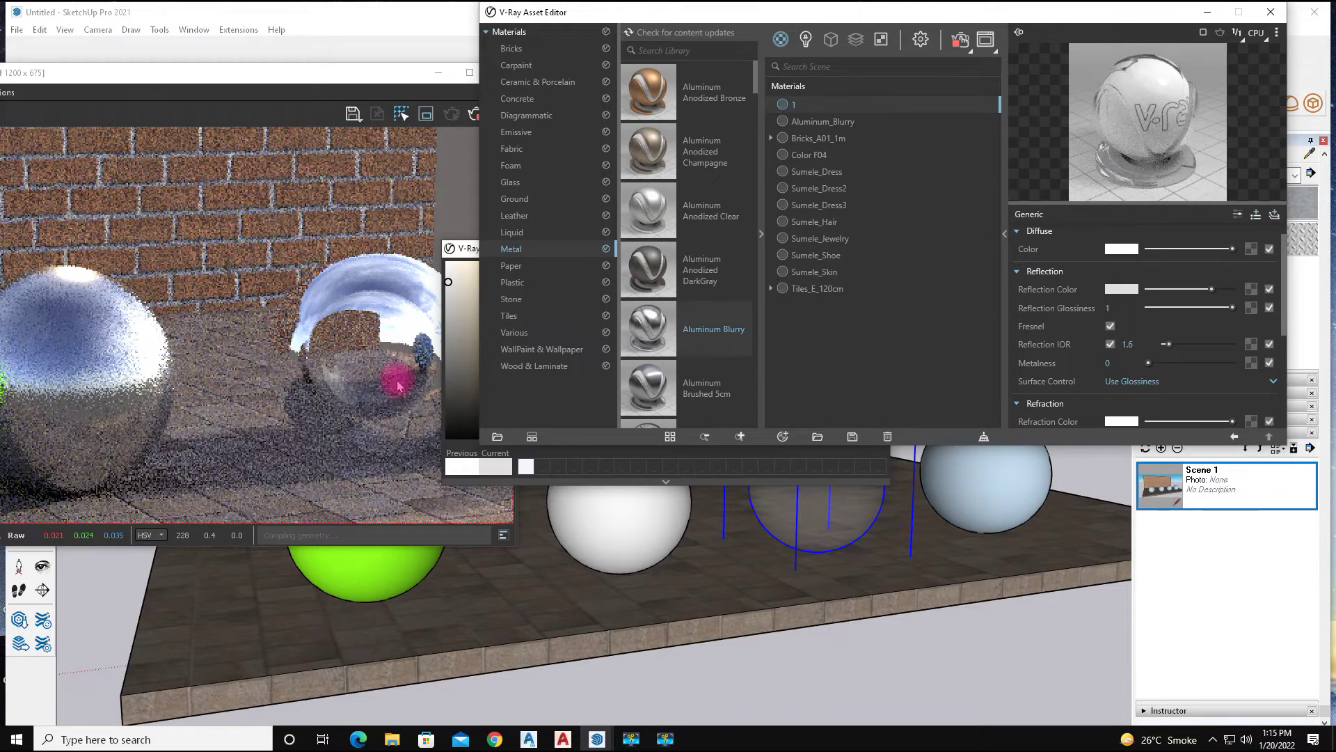
left_click_drag(348, 72, 855, 8)
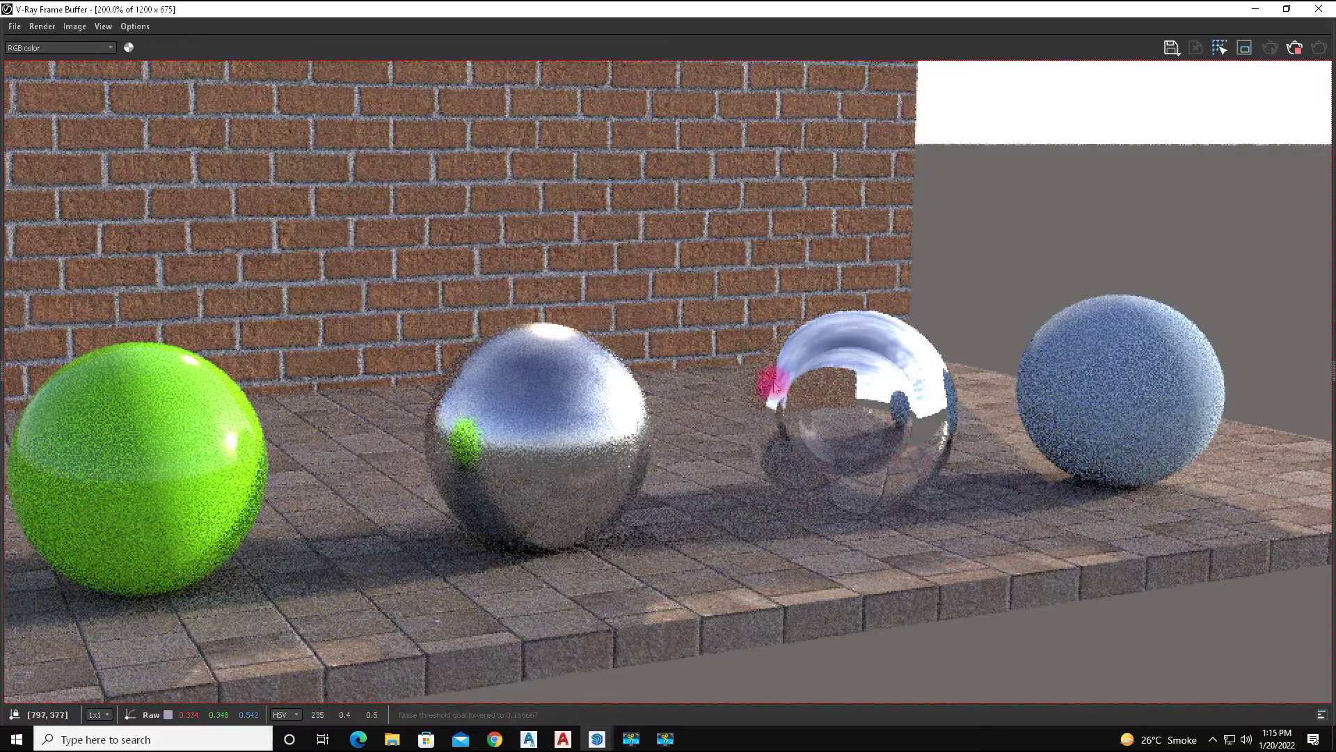
Darken material 1's reflection colour to mid grey and show the Plastic library materials
left_click(1287, 8)
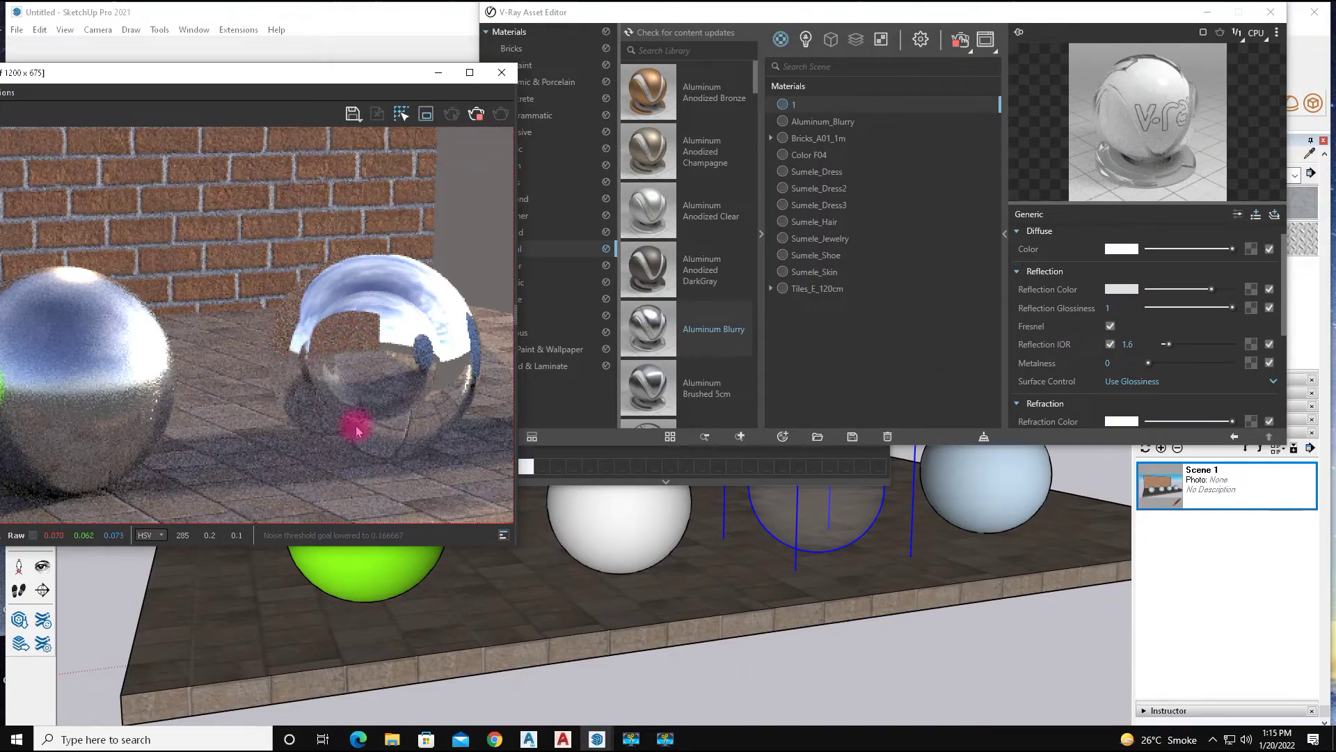
left_click(1282, 293)
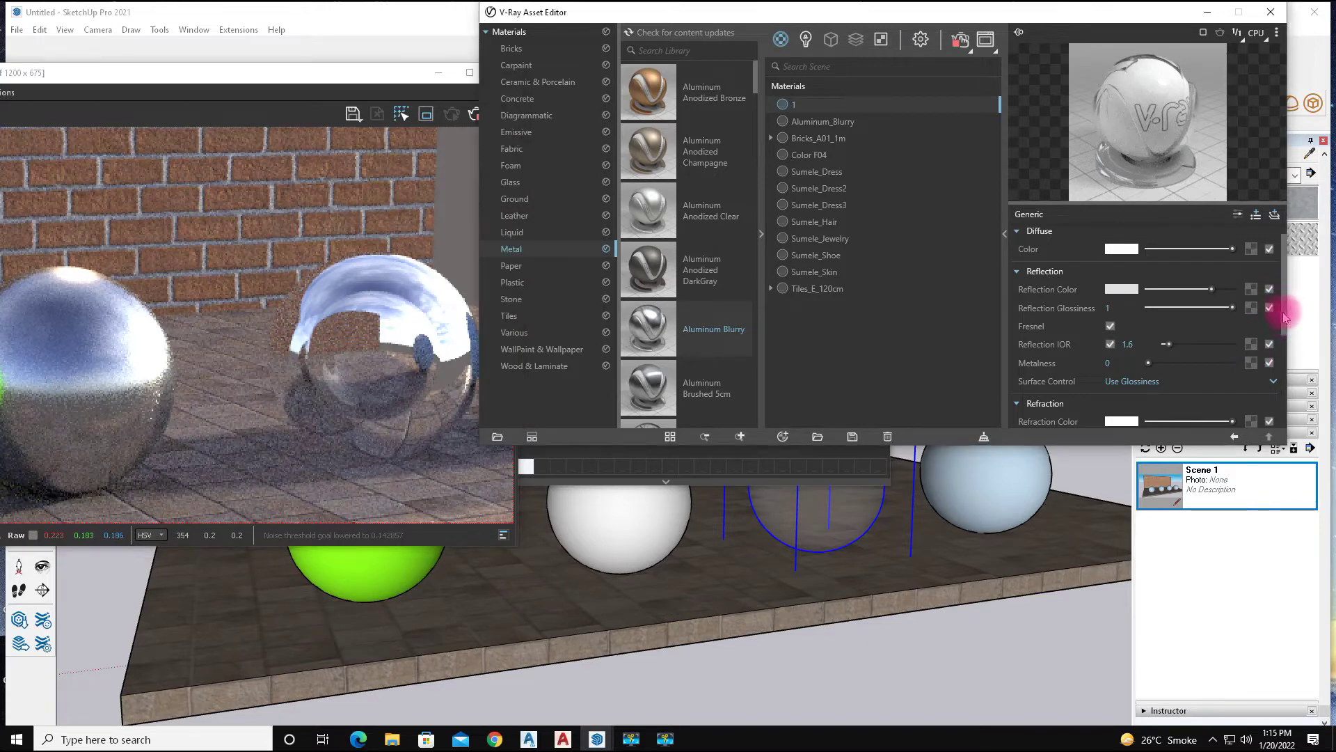
left_click_drag(1287, 323, 1283, 441)
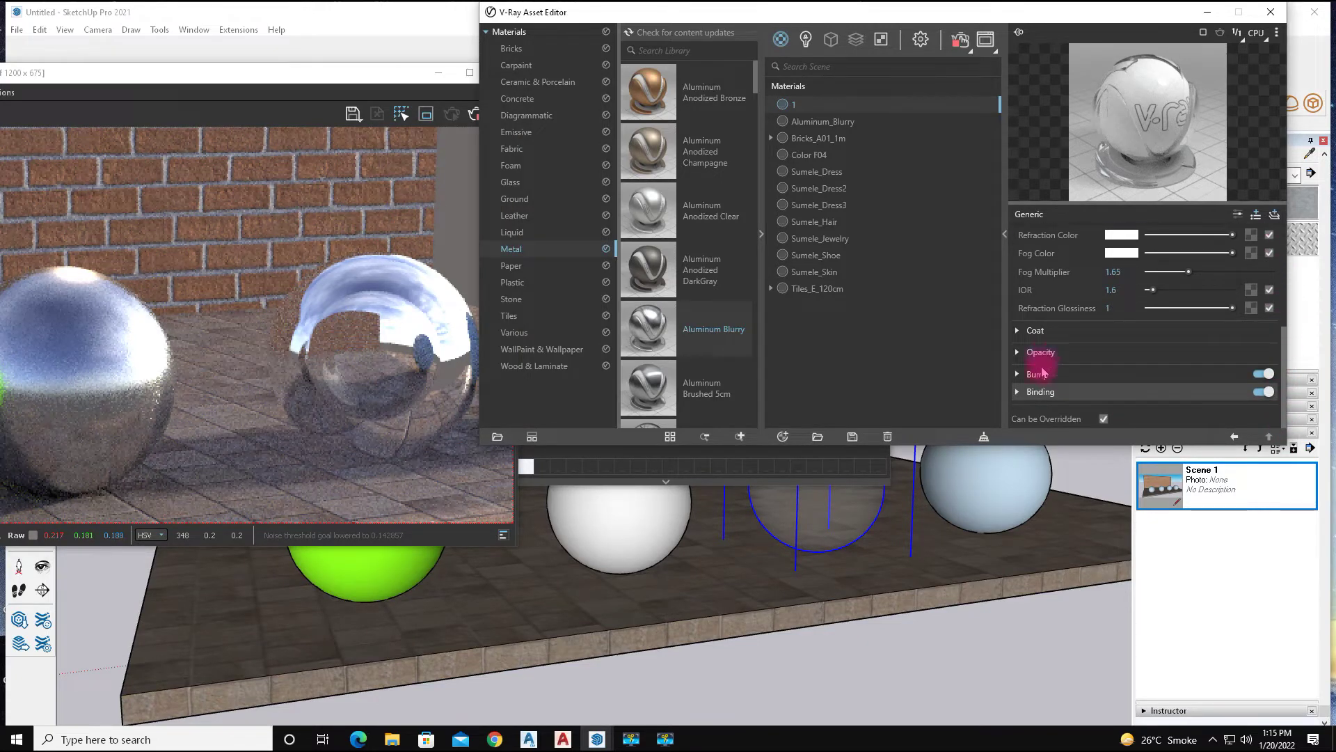
left_click_drag(1284, 343, 1292, 230)
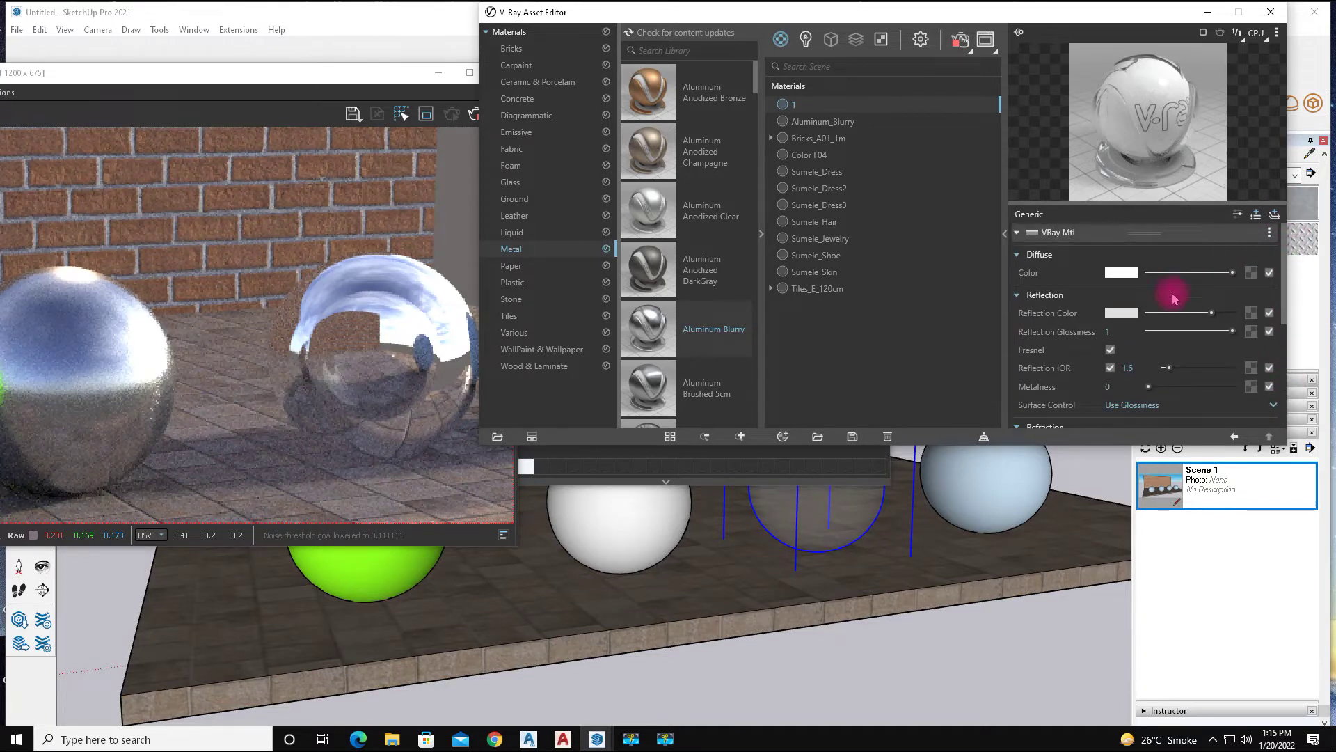
left_click(1129, 314)
mouse_move(1210, 312)
left_mouse_down()
mouse_move(1148, 317)
mouse_move(1163, 321)
left_mouse_up()
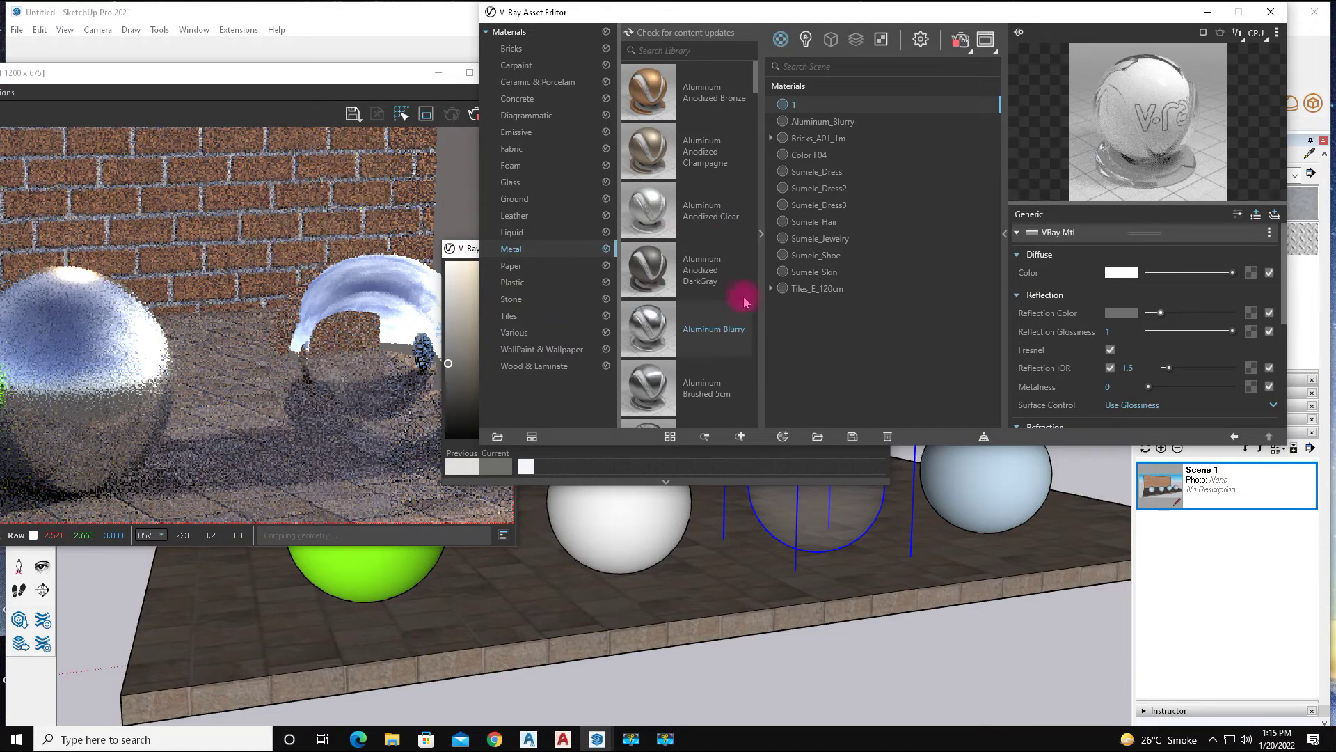
left_click(533, 282)
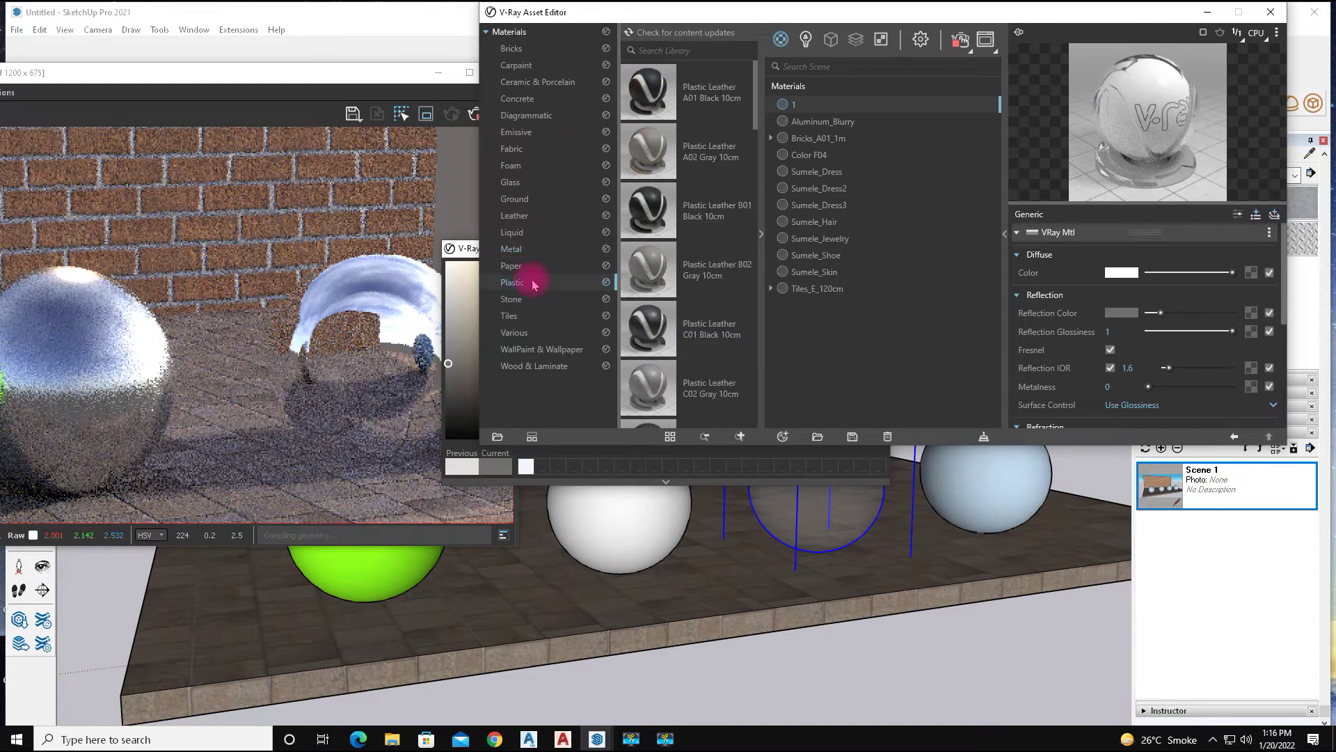
Drag Plastic Metallic Gray onto the light-blue sphere
left_click_drag(756, 127, 769, 241)
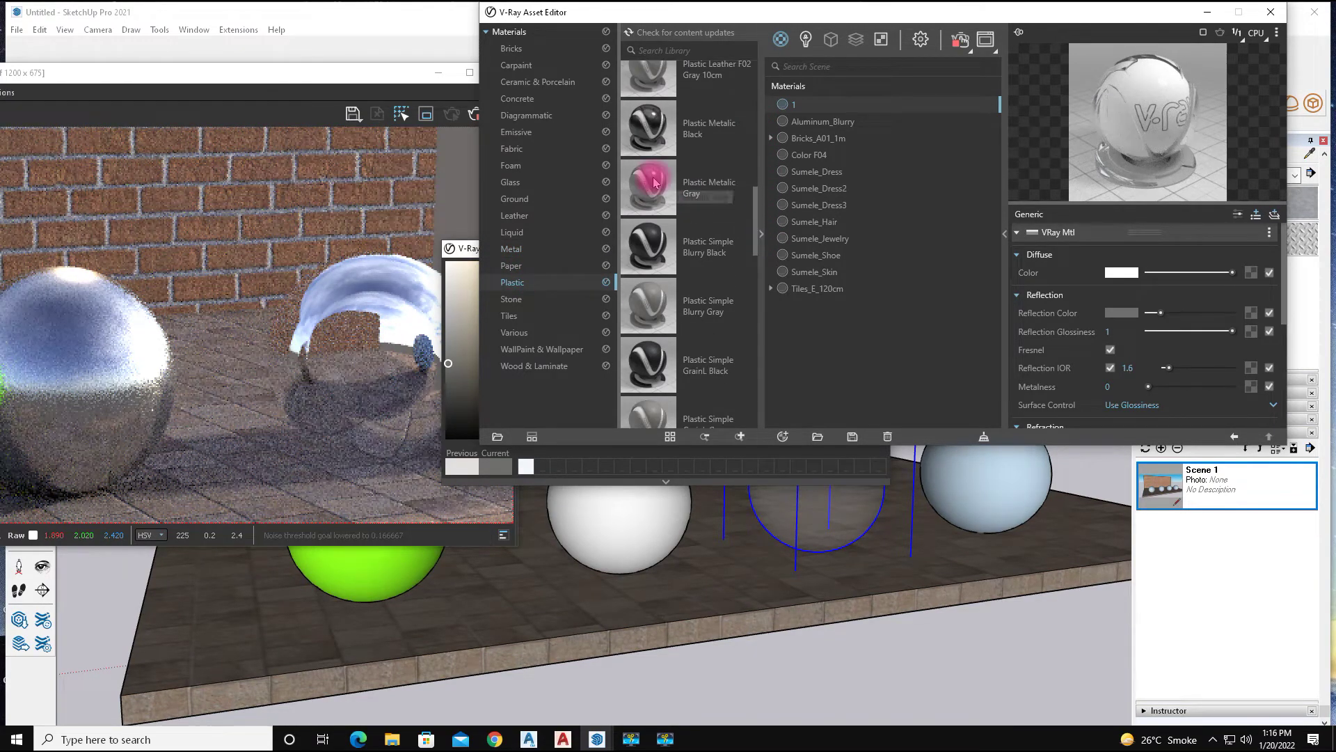
left_click_drag(654, 182, 973, 506)
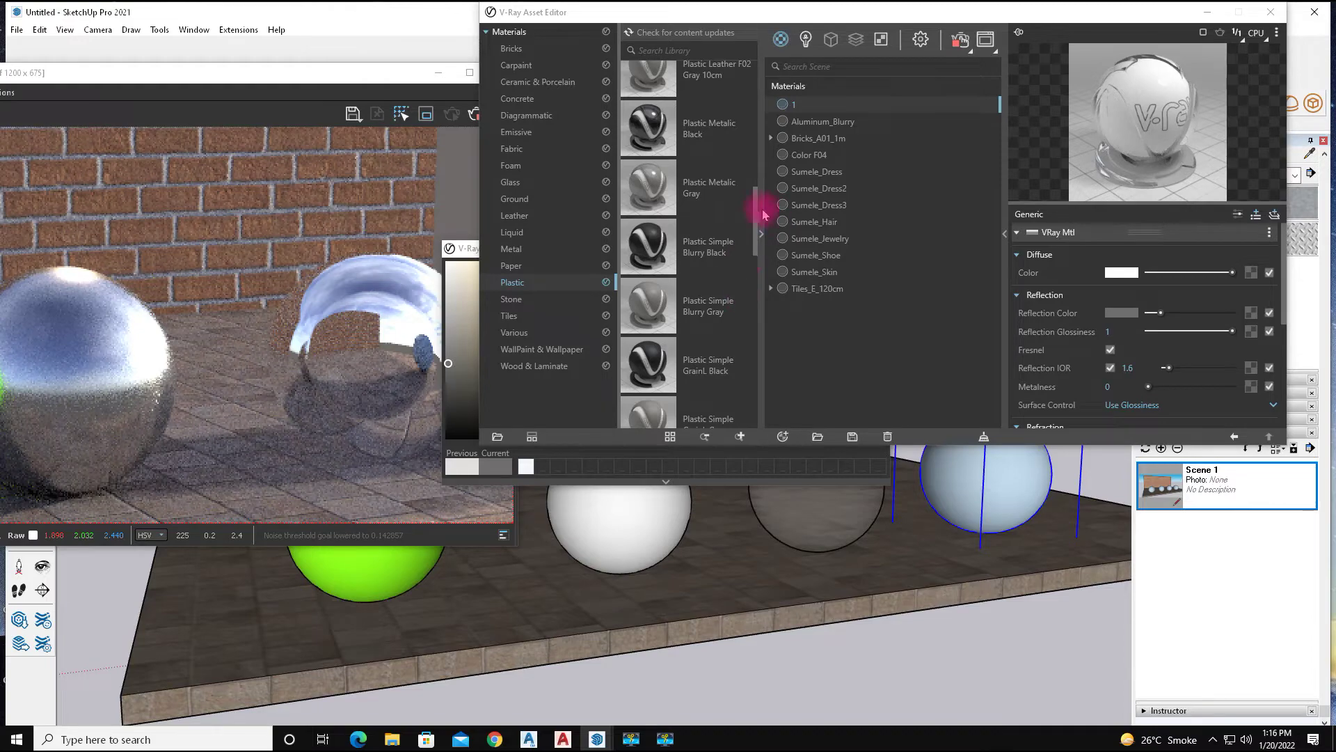
mouse_move(1144, 13)
left_mouse_down()
mouse_move(907, 432)
mouse_move(433, 87)
left_mouse_up()
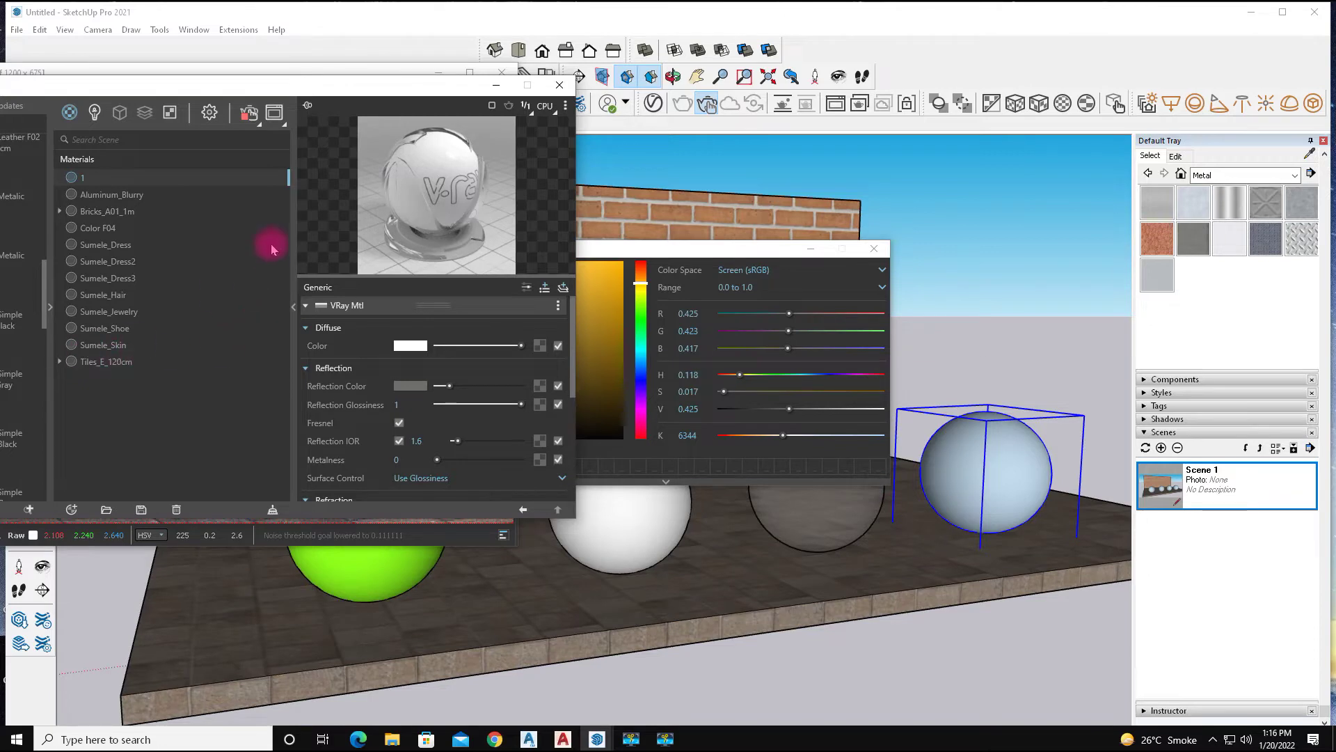
left_click_drag(76, 90, 362, 87)
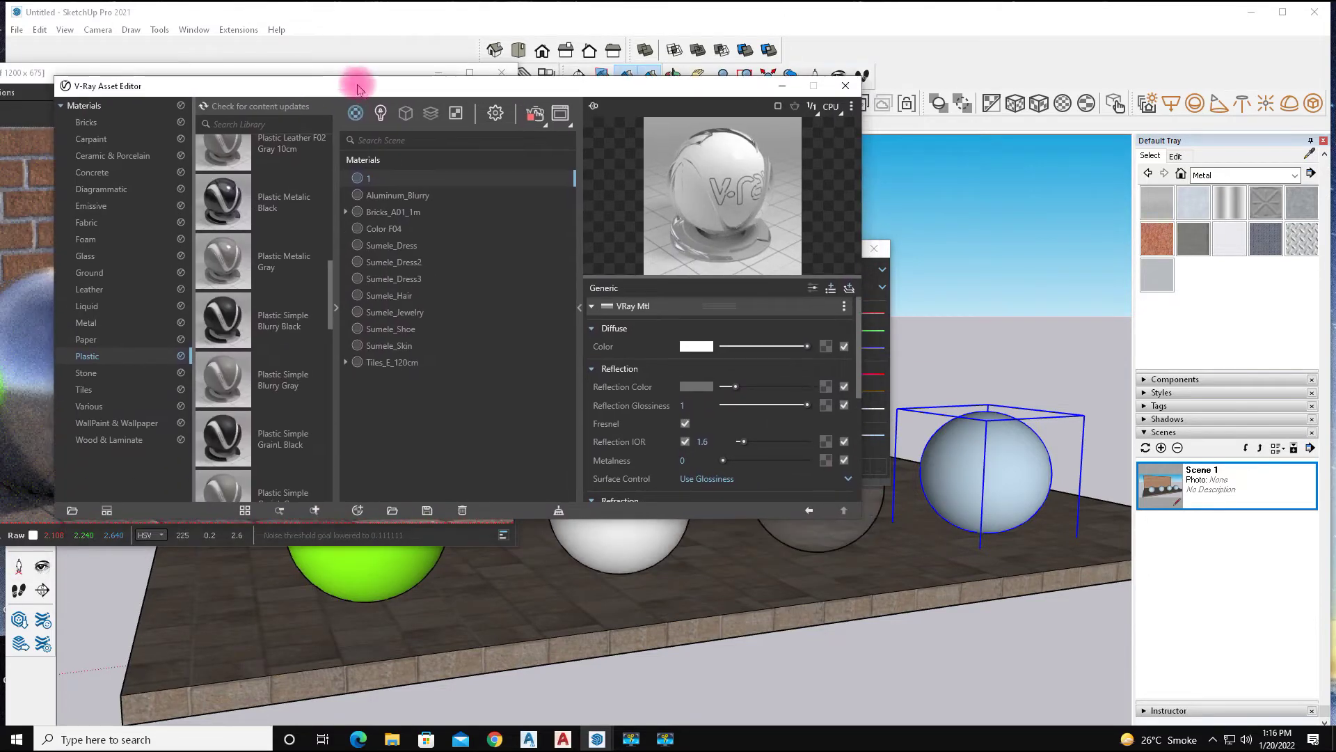
Apply the Metal library's Gold 10k material to the selected rightmost sphere
left_click_drag(332, 293, 330, 440)
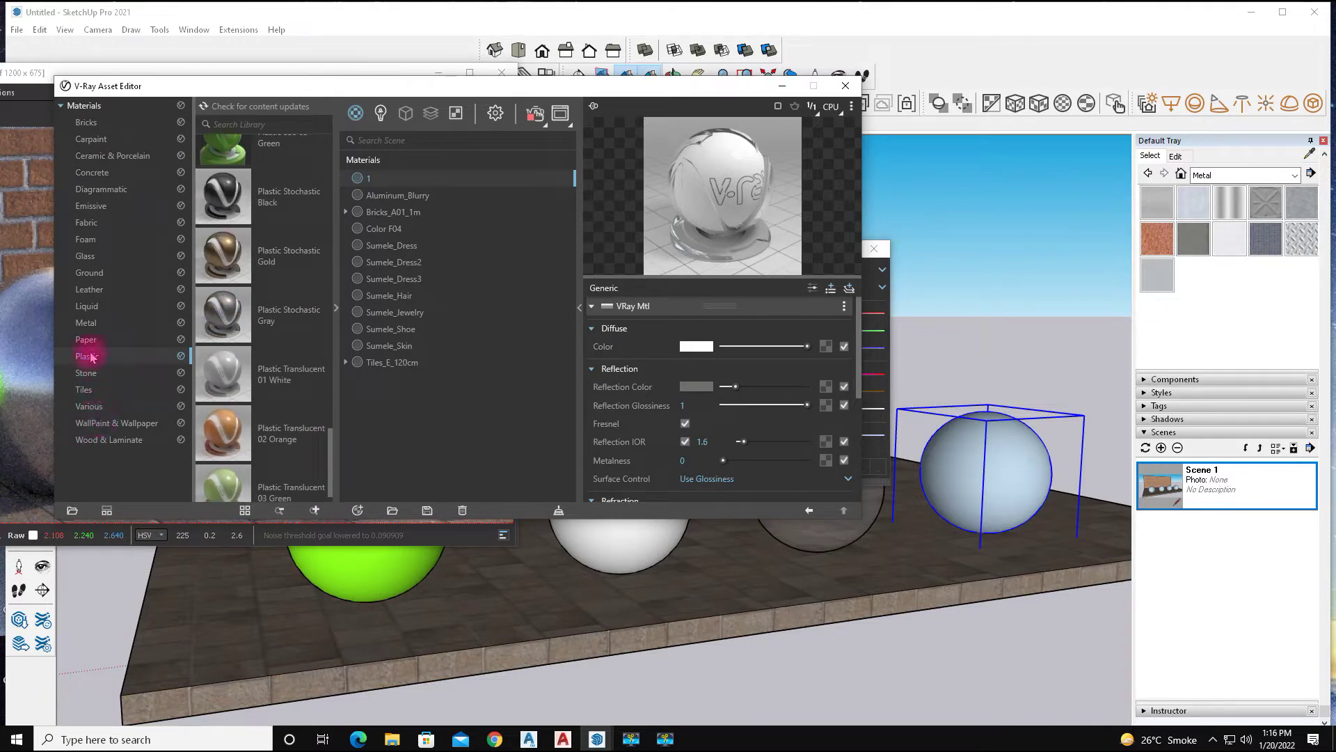
left_click(87, 323)
scroll(214, 428, "down", 3)
scroll(216, 438, "down", 3)
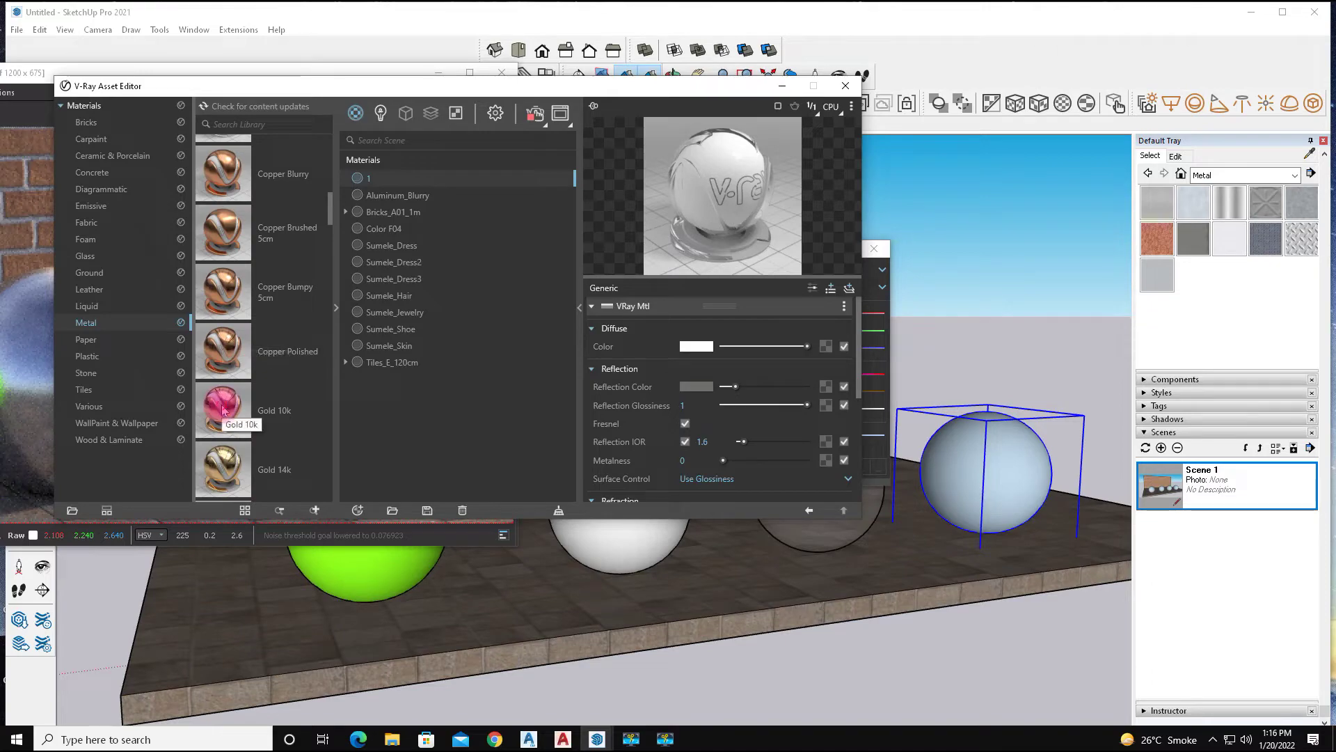
right_click(222, 408)
left_click(244, 442)
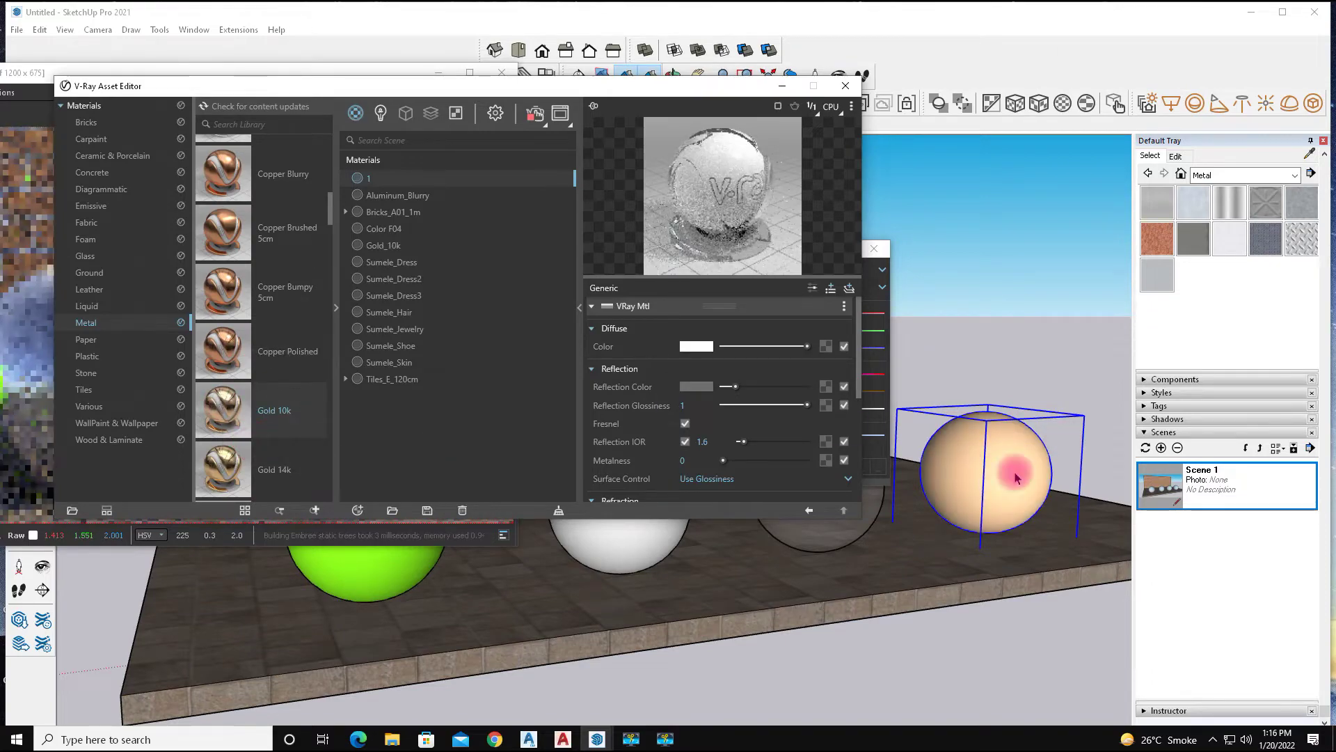
left_click_drag(357, 86, 1058, 113)
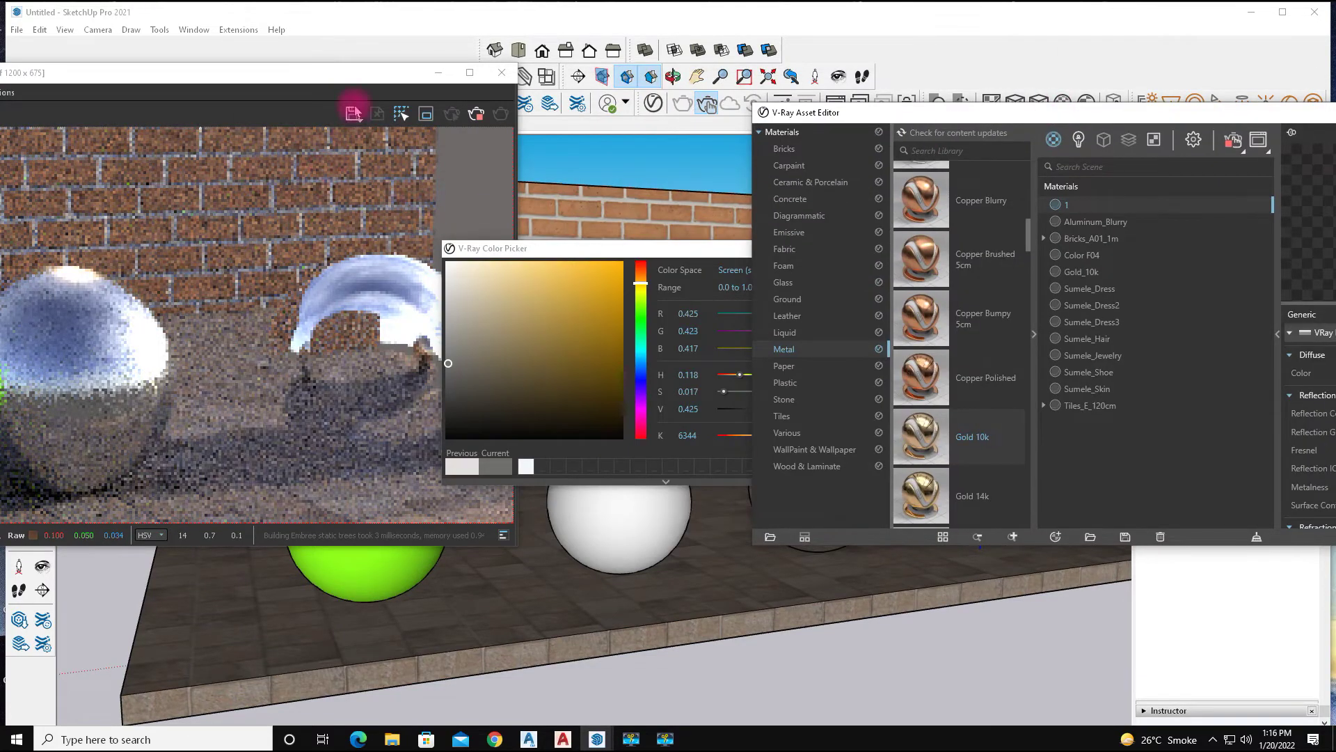
Resize and reposition the V-Ray Frame Buffer and Asset Editor windows
double_click(343, 73)
scroll(850, 378, "down", 1)
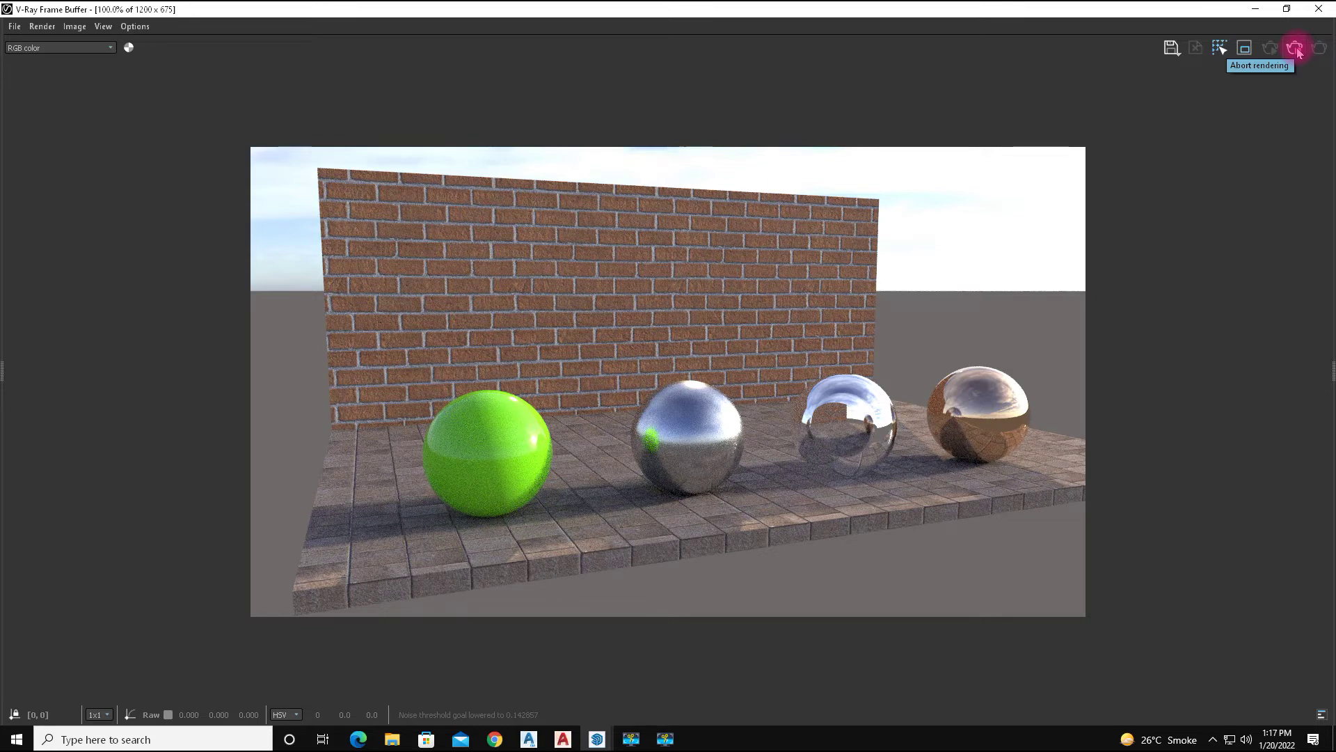
mouse_move(1103, 11)
left_mouse_down()
mouse_move(999, 35)
mouse_move(341, 38)
mouse_move(307, 27)
left_mouse_up()
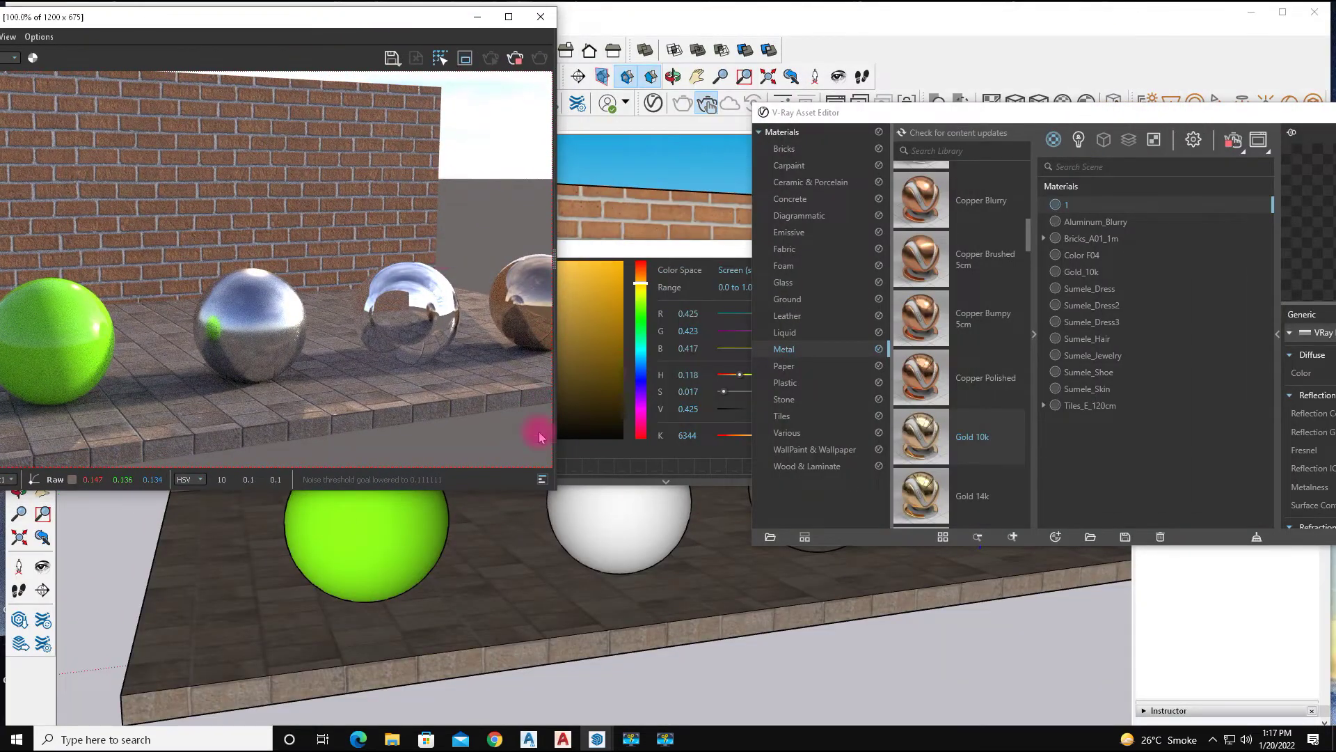
left_click_drag(555, 491, 708, 587)
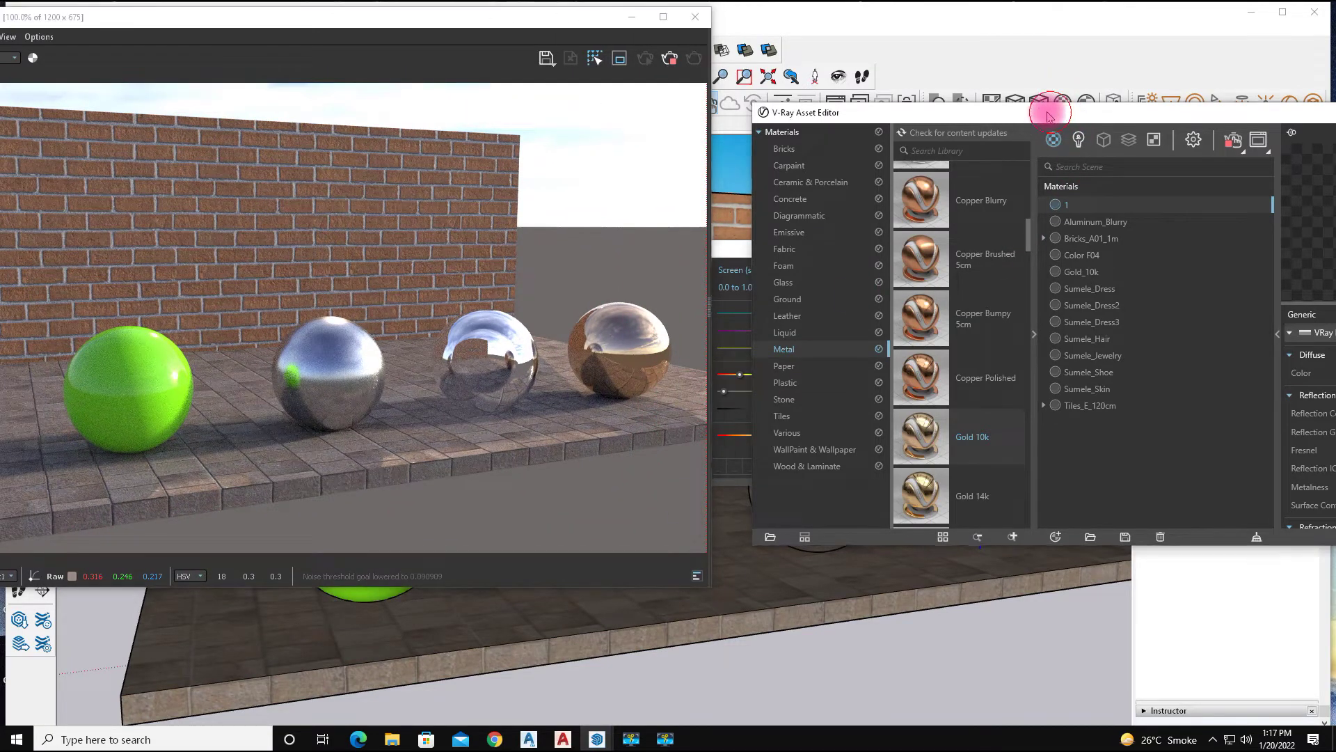
left_click_drag(1050, 113, 894, 65)
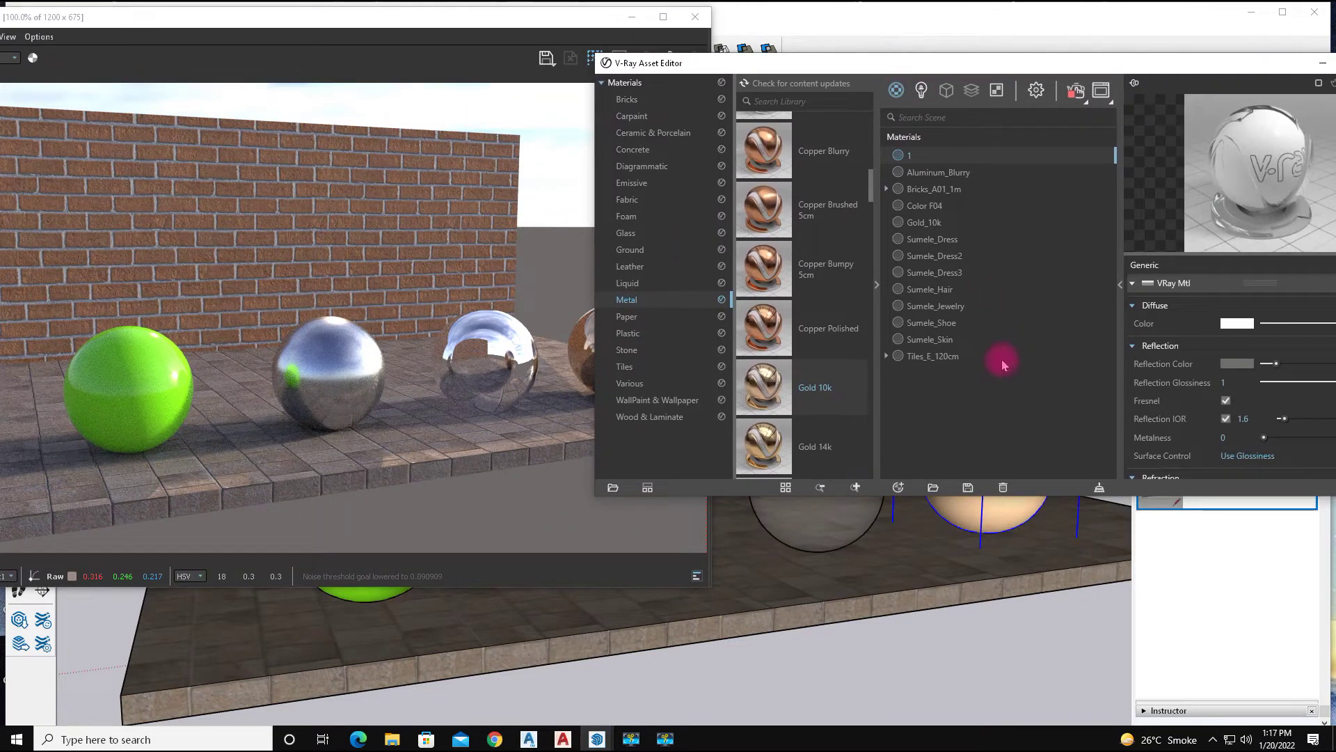
Select the Gold_10k material and drag its diffuse colour slider slightly darker
left_click(947, 175)
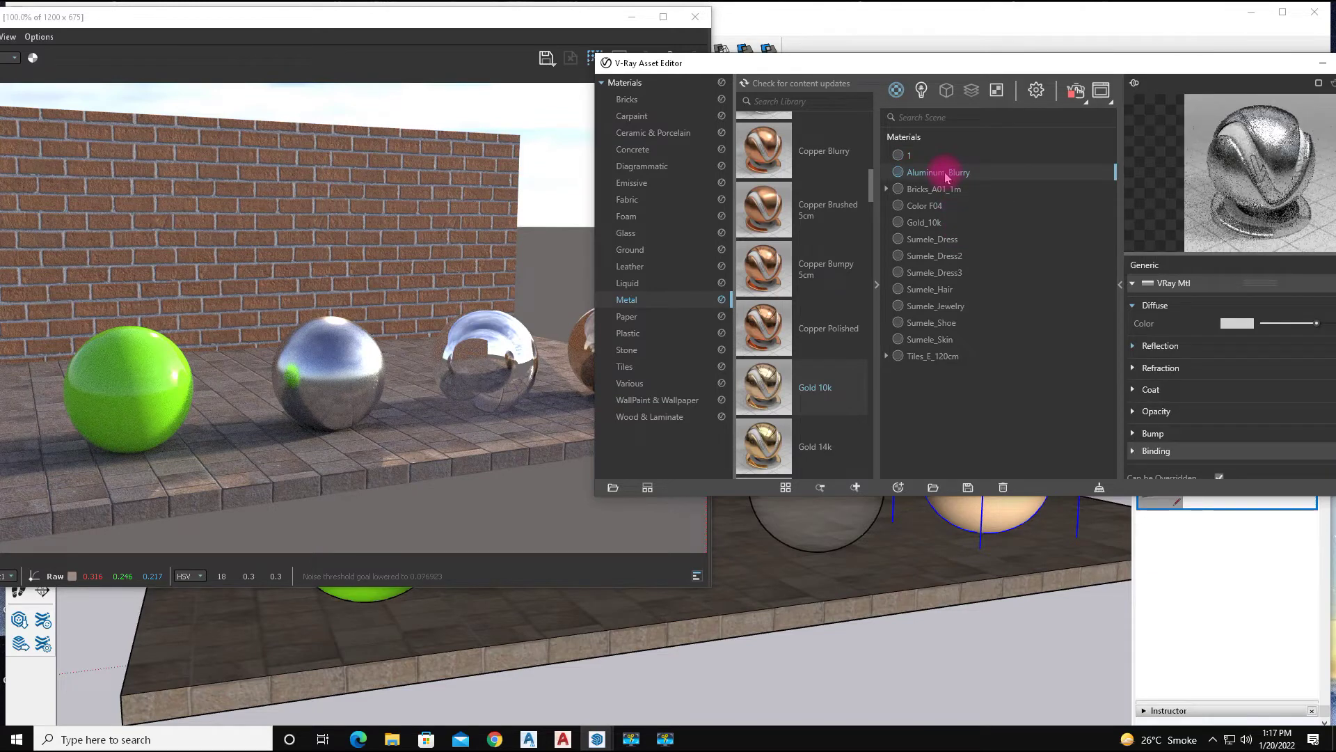
left_click(921, 191)
left_click(920, 223)
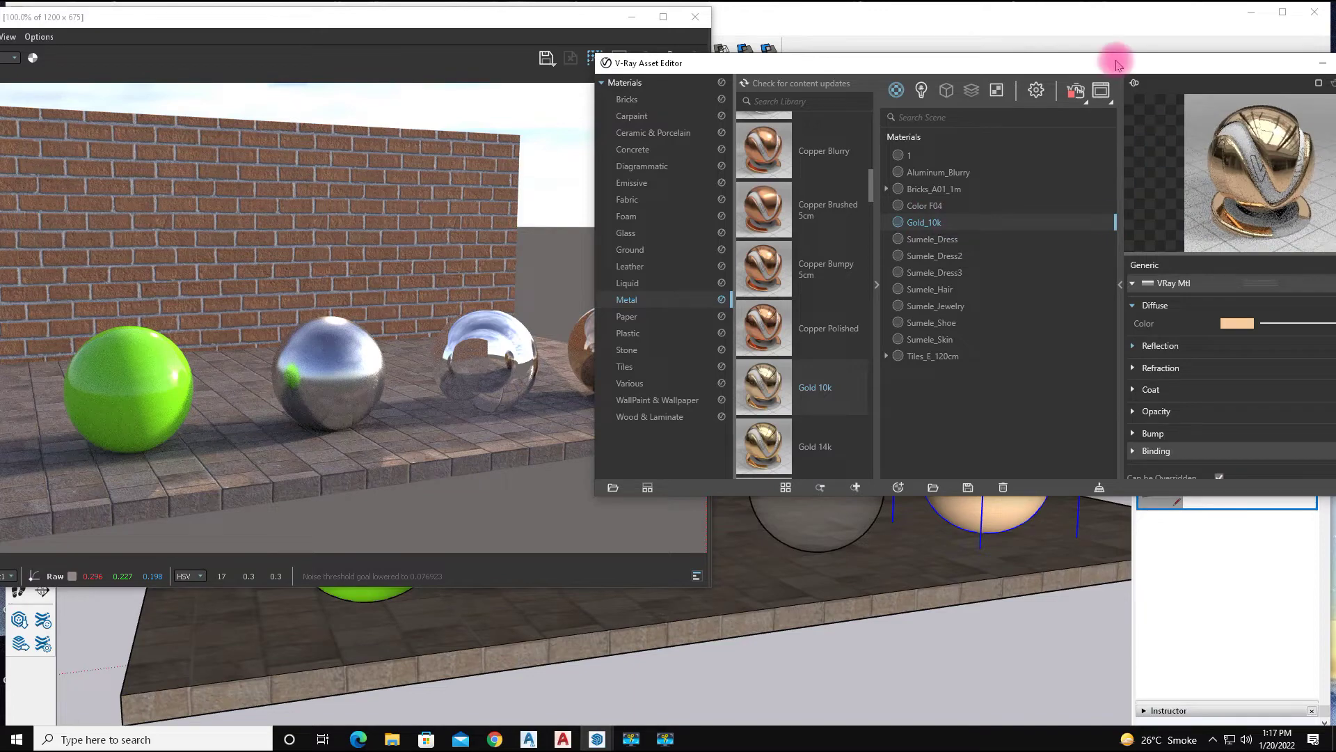
left_click_drag(1115, 62, 968, 53)
left_click_drag(1195, 314, 1159, 314)
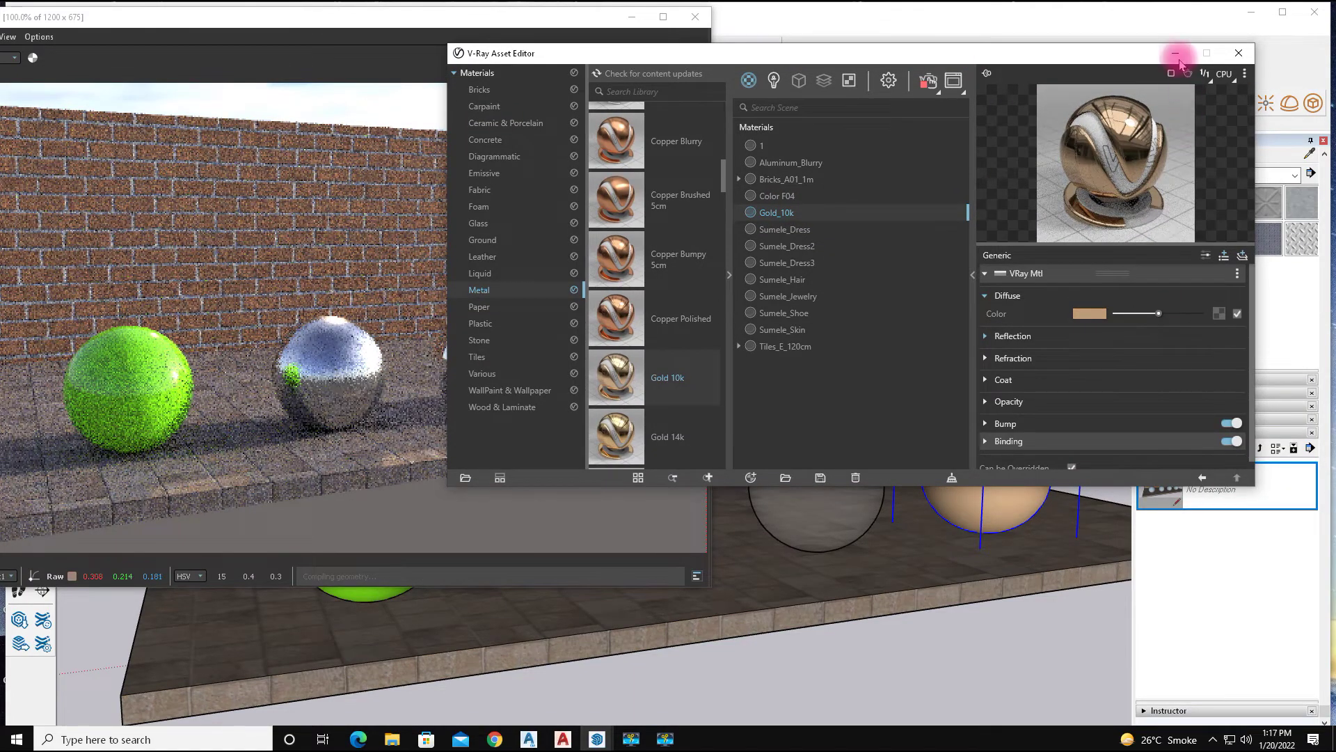
Minimize the Asset Editor and Frame Buffer, close the Color Picker, and select the green sphere
left_click(430, 143)
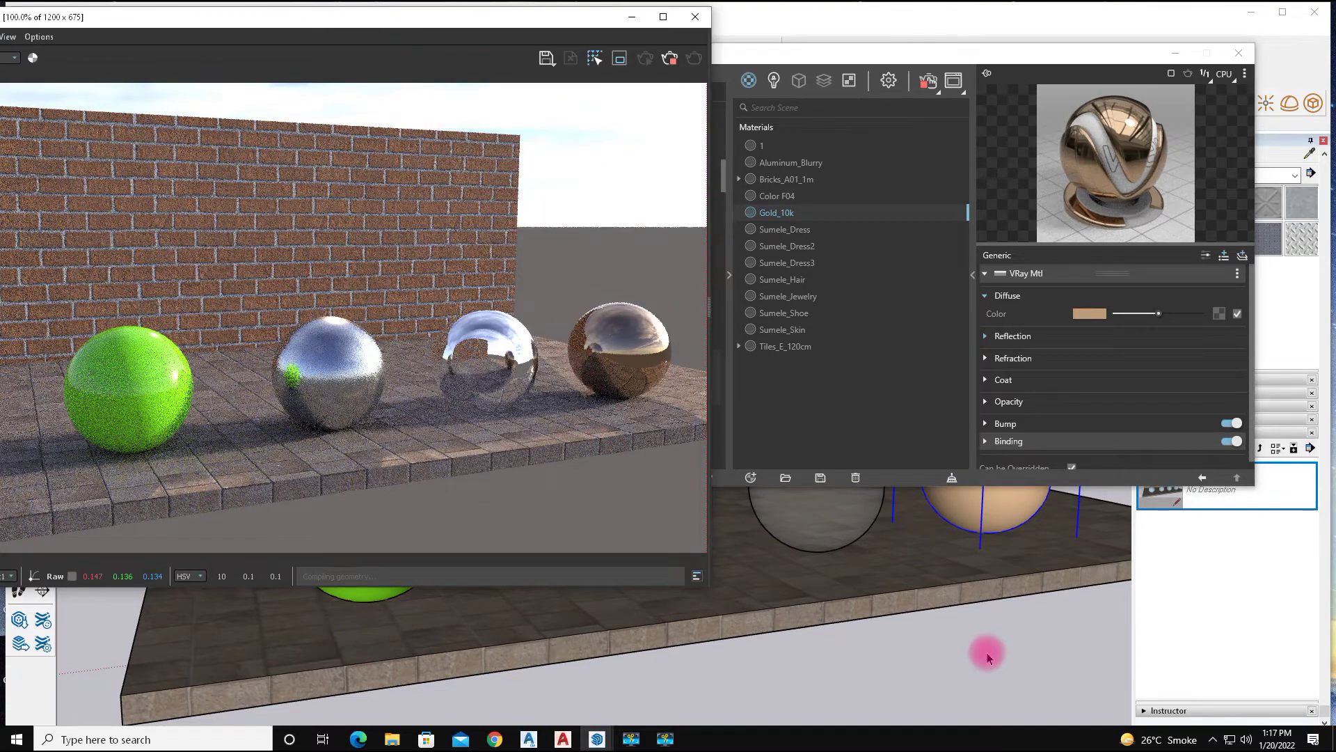
left_click_drag(1096, 55, 1132, 102)
left_click(1214, 103)
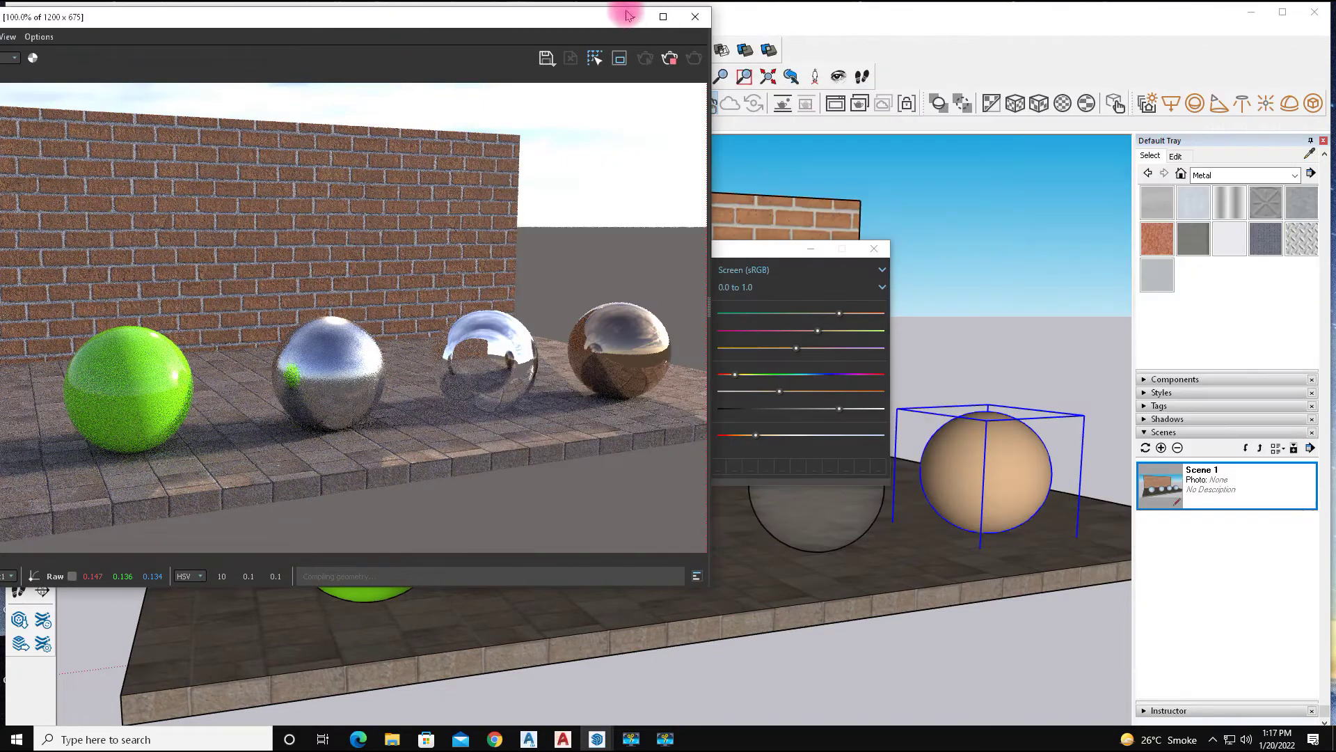
left_click(632, 17)
left_click(811, 249)
left_click(390, 527)
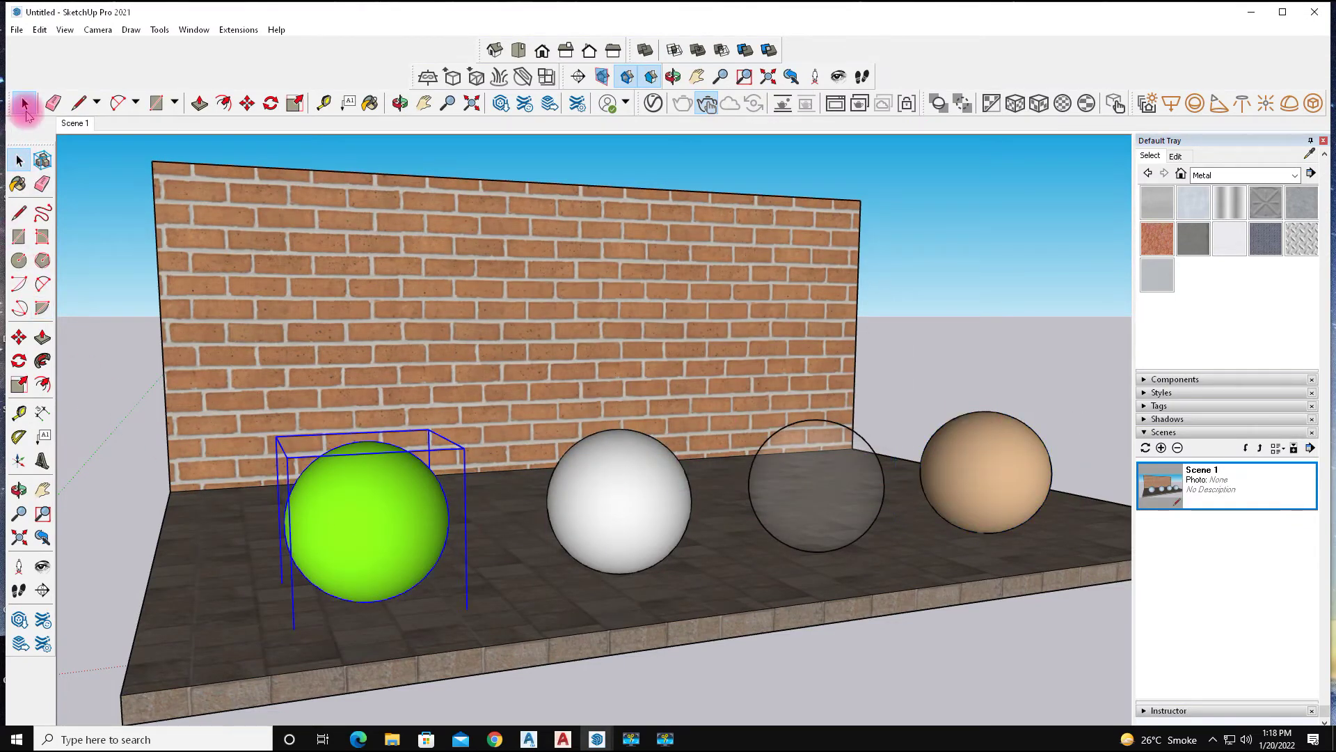
Move the green sphere right and start a full render with region render turned off
left_click(19, 337)
mouse_move(338, 521)
left_mouse_down()
mouse_move(430, 530)
mouse_move(310, 558)
left_mouse_up()
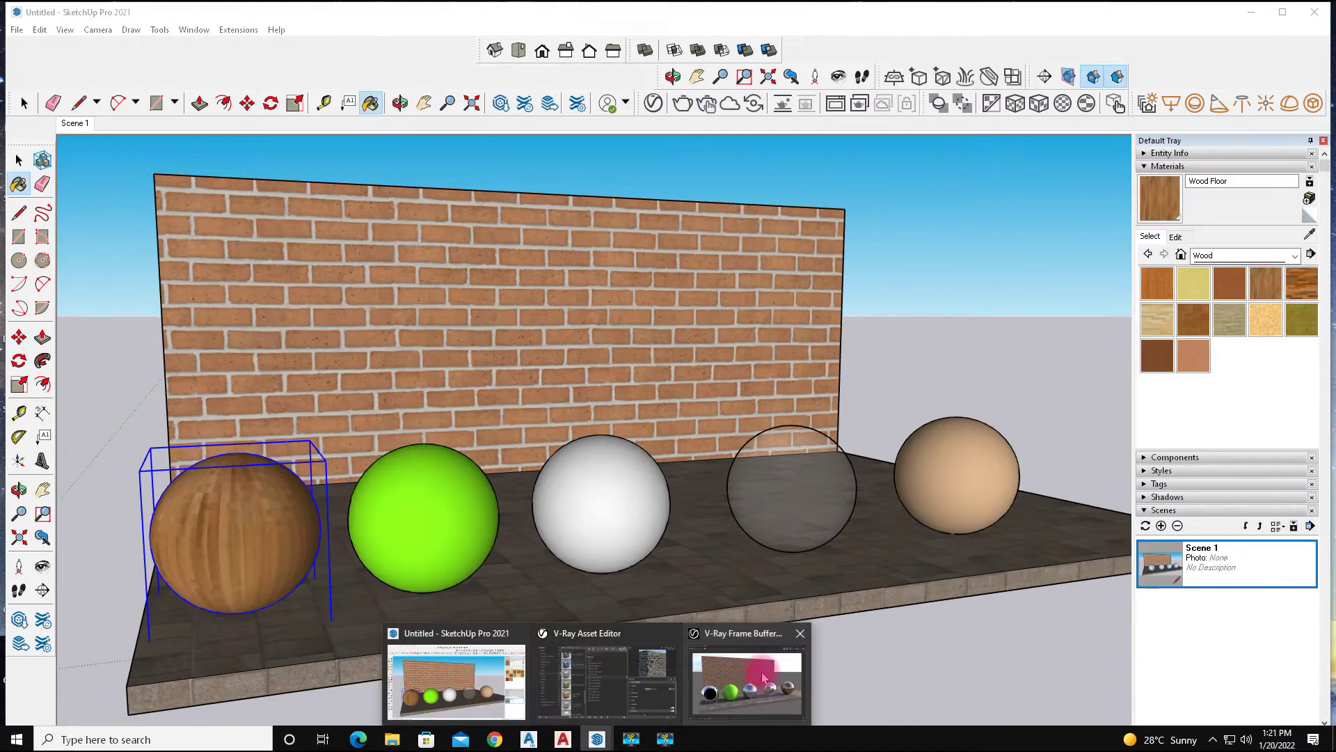
left_click(764, 676)
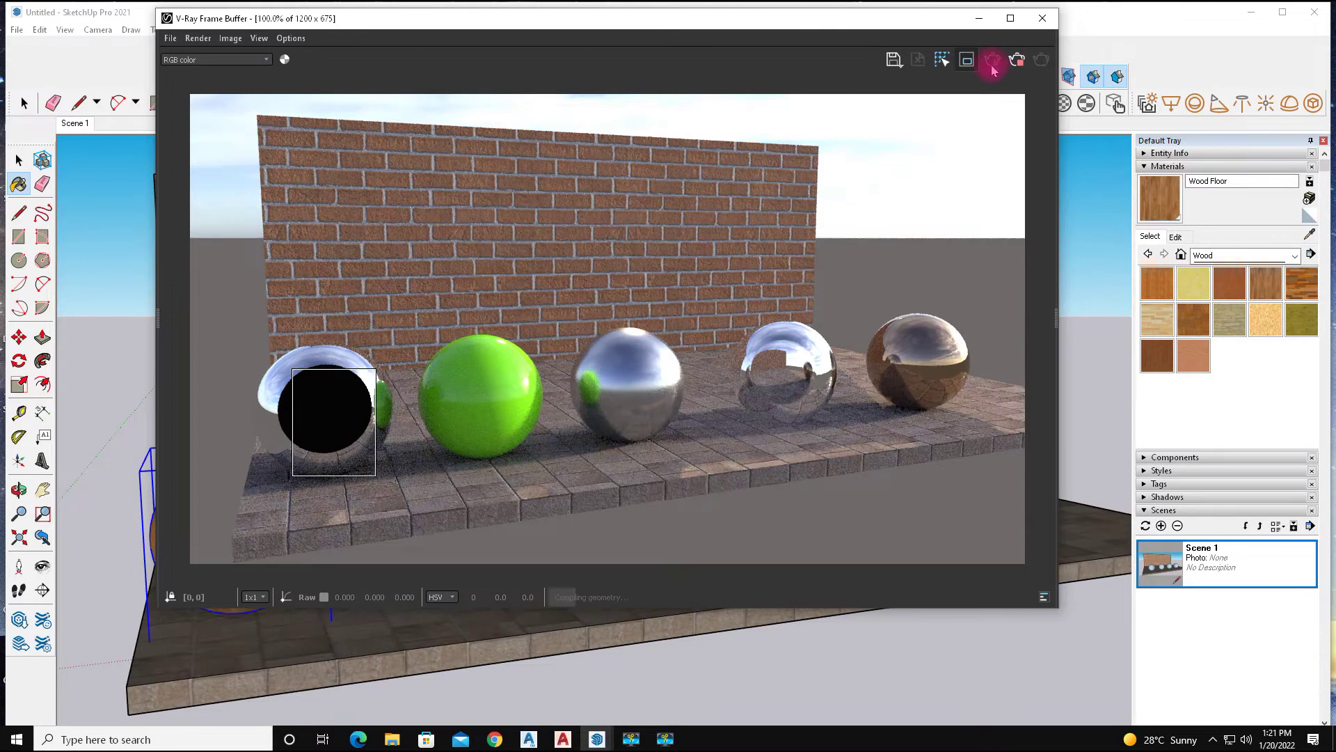
left_click(968, 63)
left_click(1041, 59)
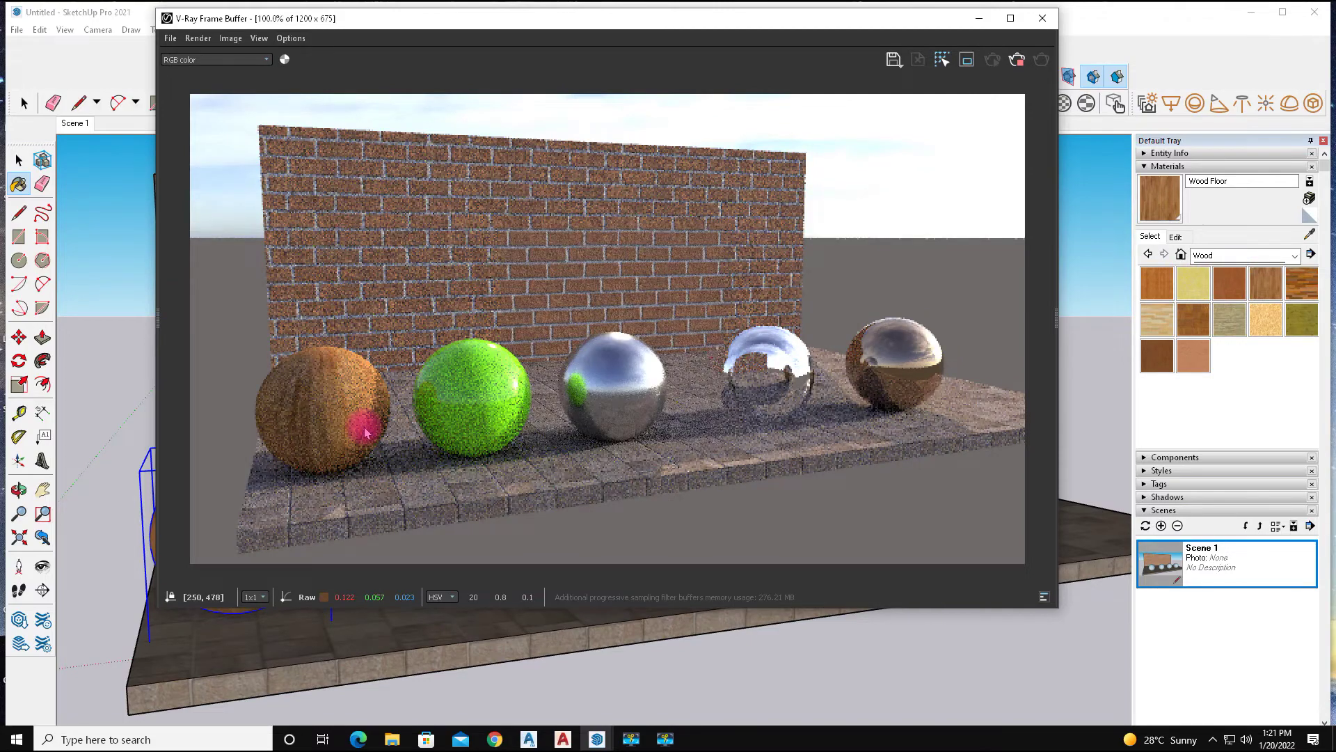
Raise the Wood Floor material's Reflection Color to light grey and view the updated render
left_click(1176, 236)
left_click(311, 367)
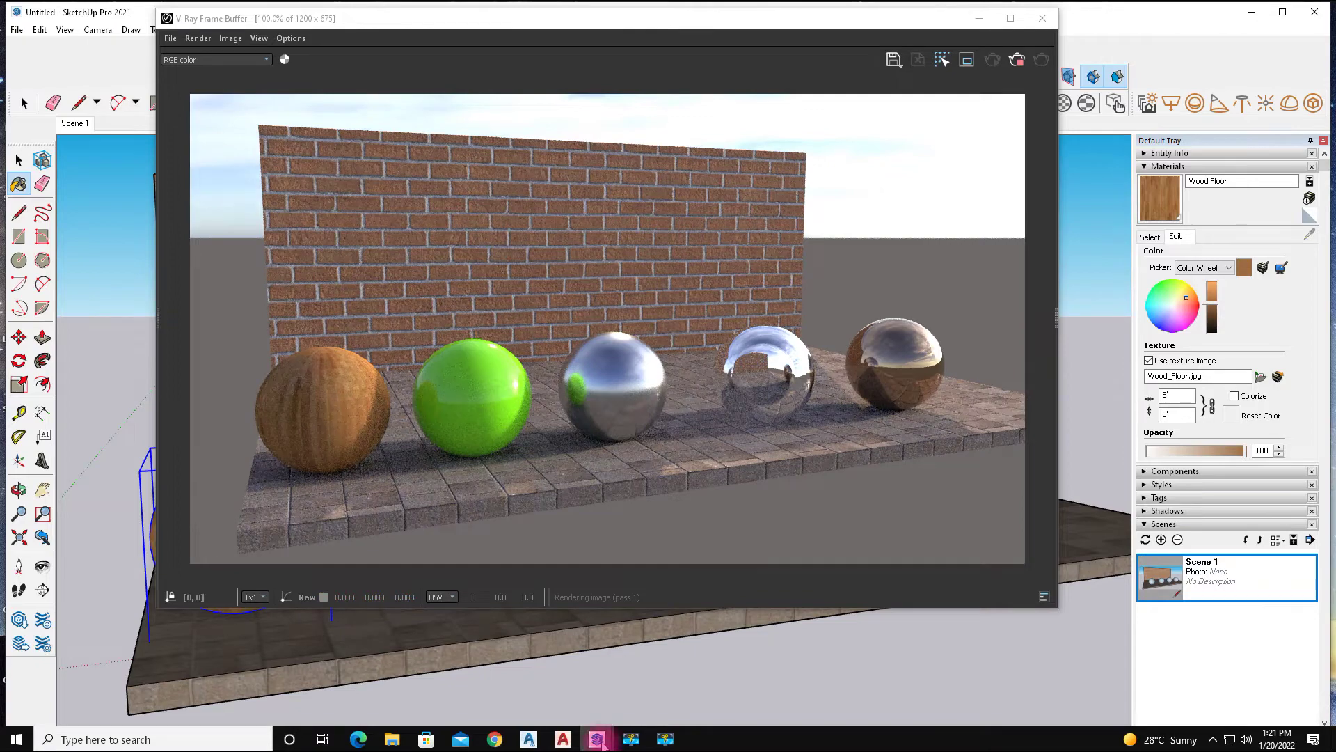
mouse_move(595, 739)
left_click(618, 696)
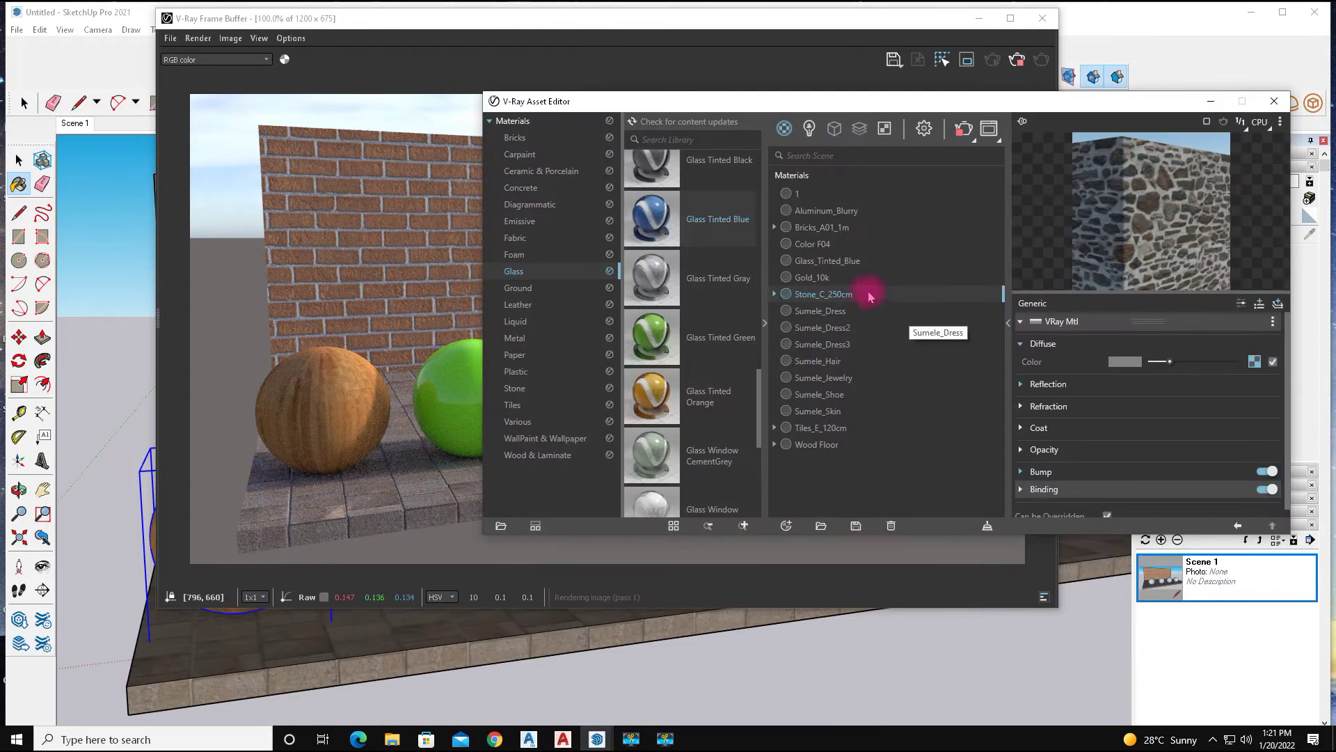
left_click(825, 446)
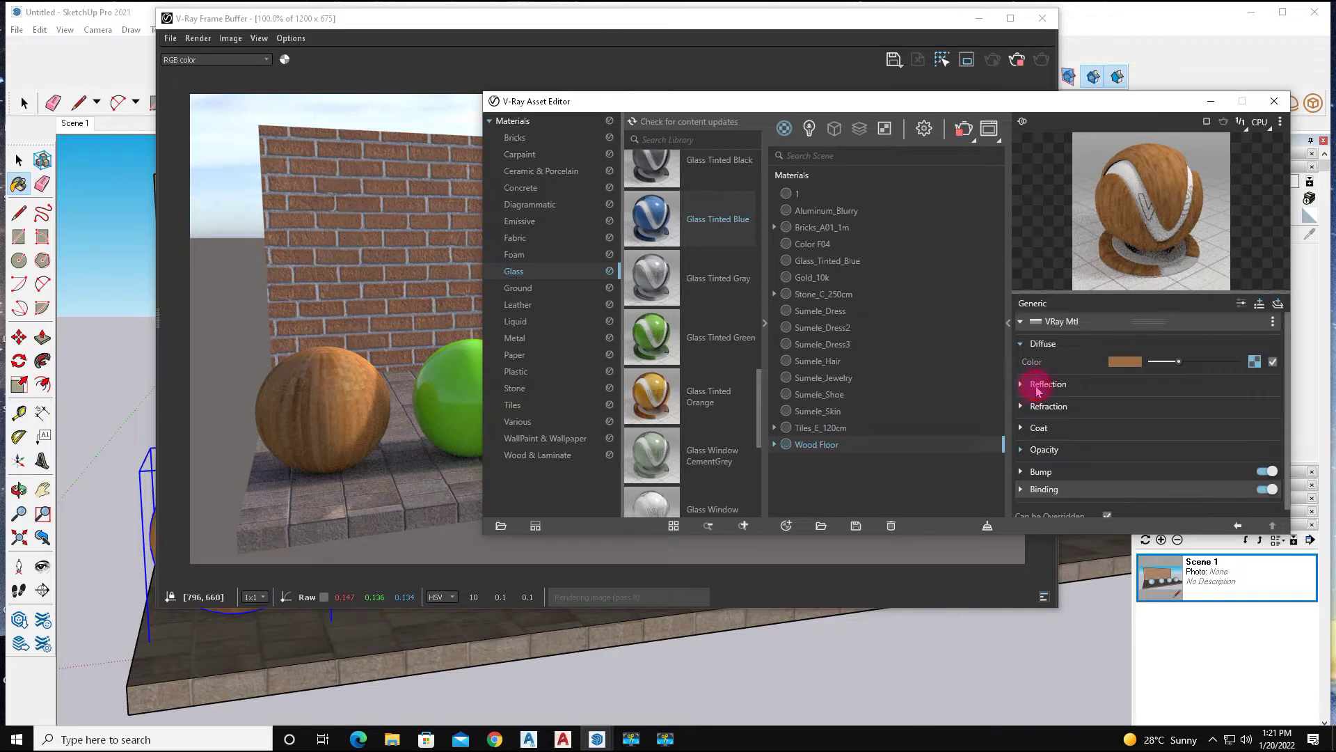
left_click(1037, 384)
left_click_drag(1148, 401, 1204, 403)
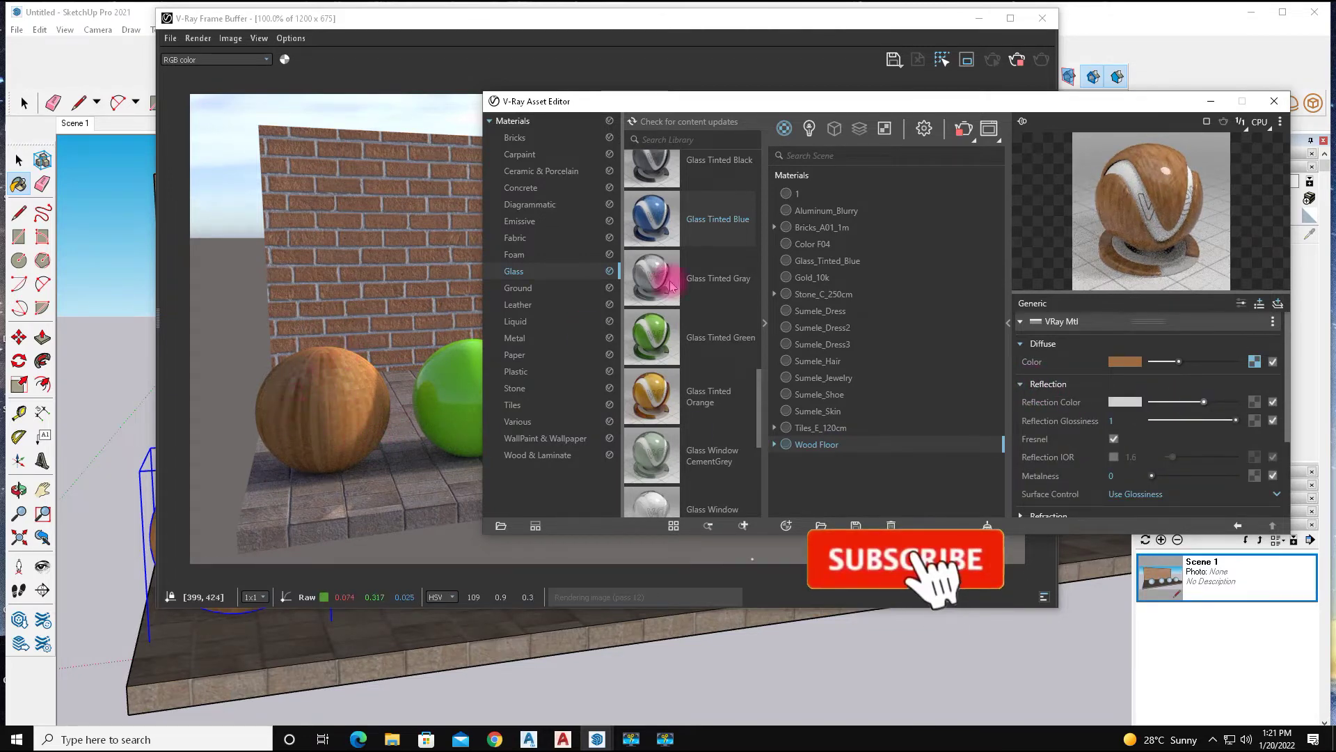
left_click(1017, 59)
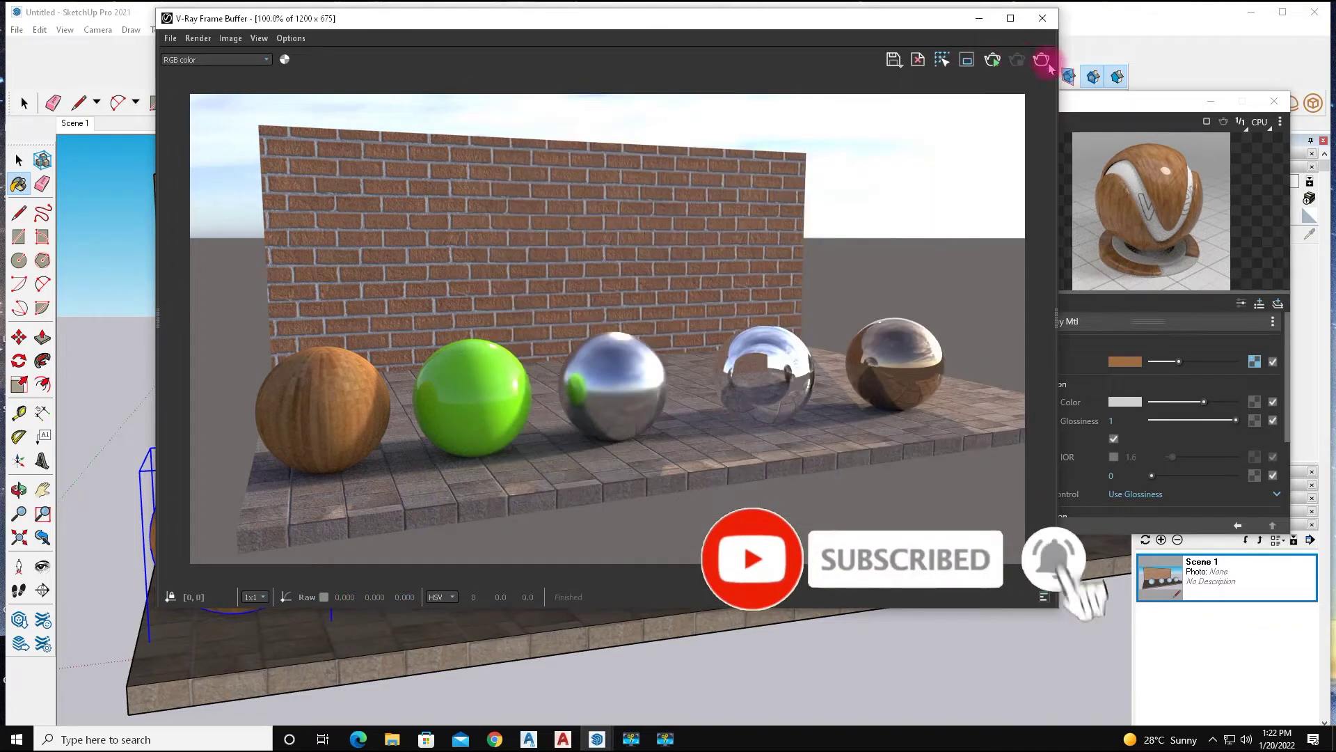
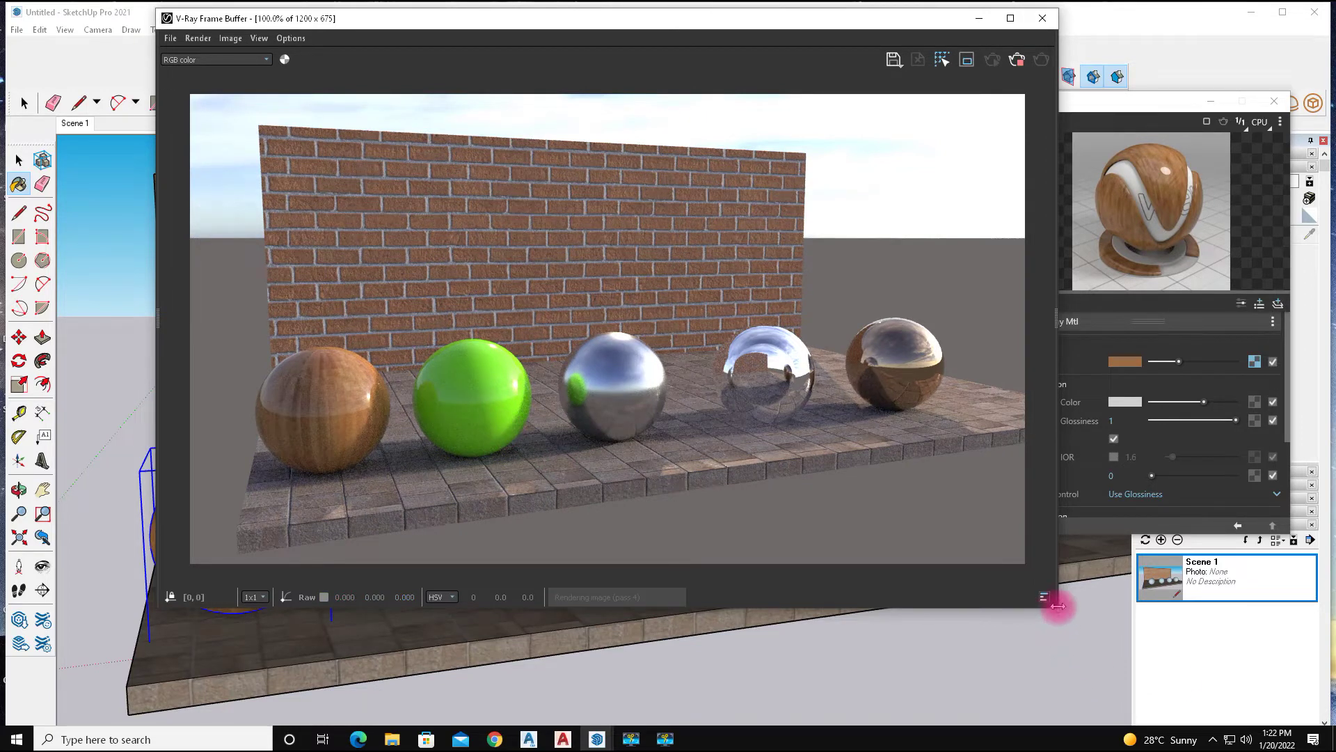
Shrink the V-Ray Frame Buffer and minimize it to reveal the Asset Editor
left_click_drag(1055, 610, 1201, 651)
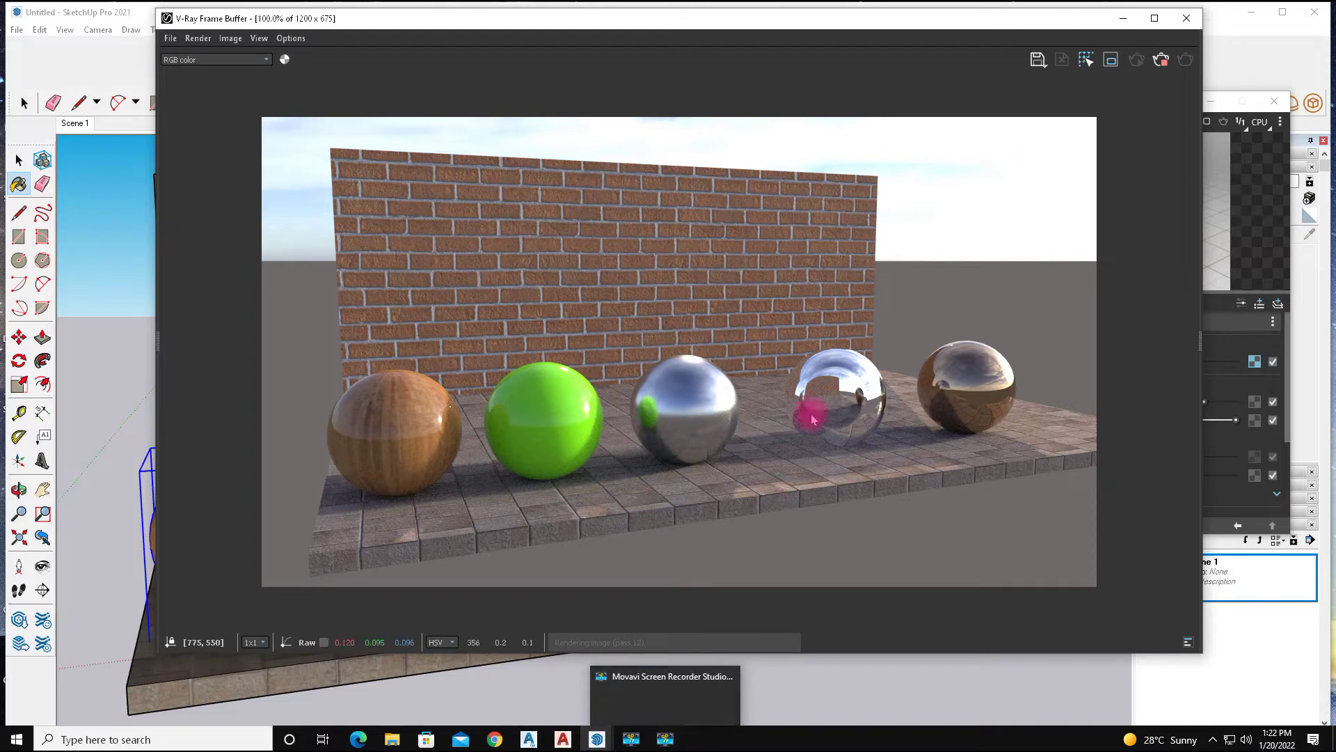
left_click(1123, 25)
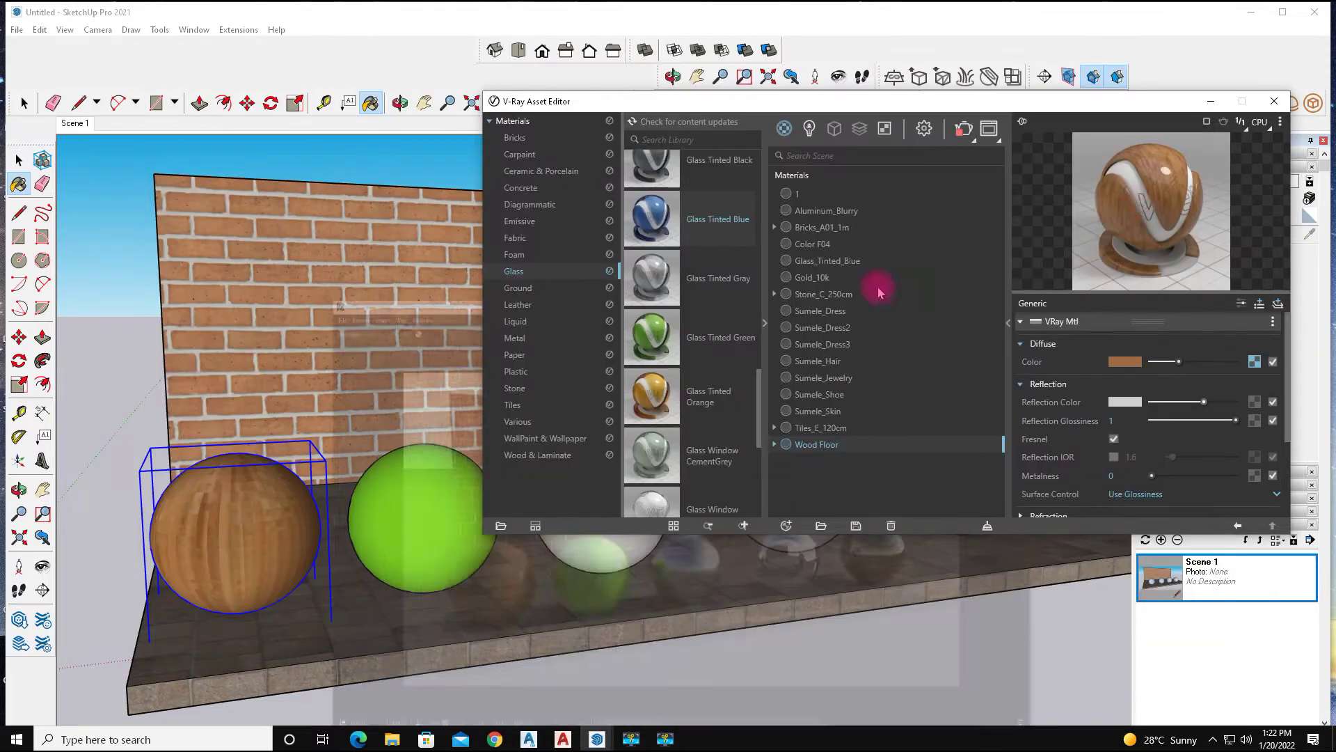
Select the Dome Light in Lights and open its texture file picker
left_click(808, 132)
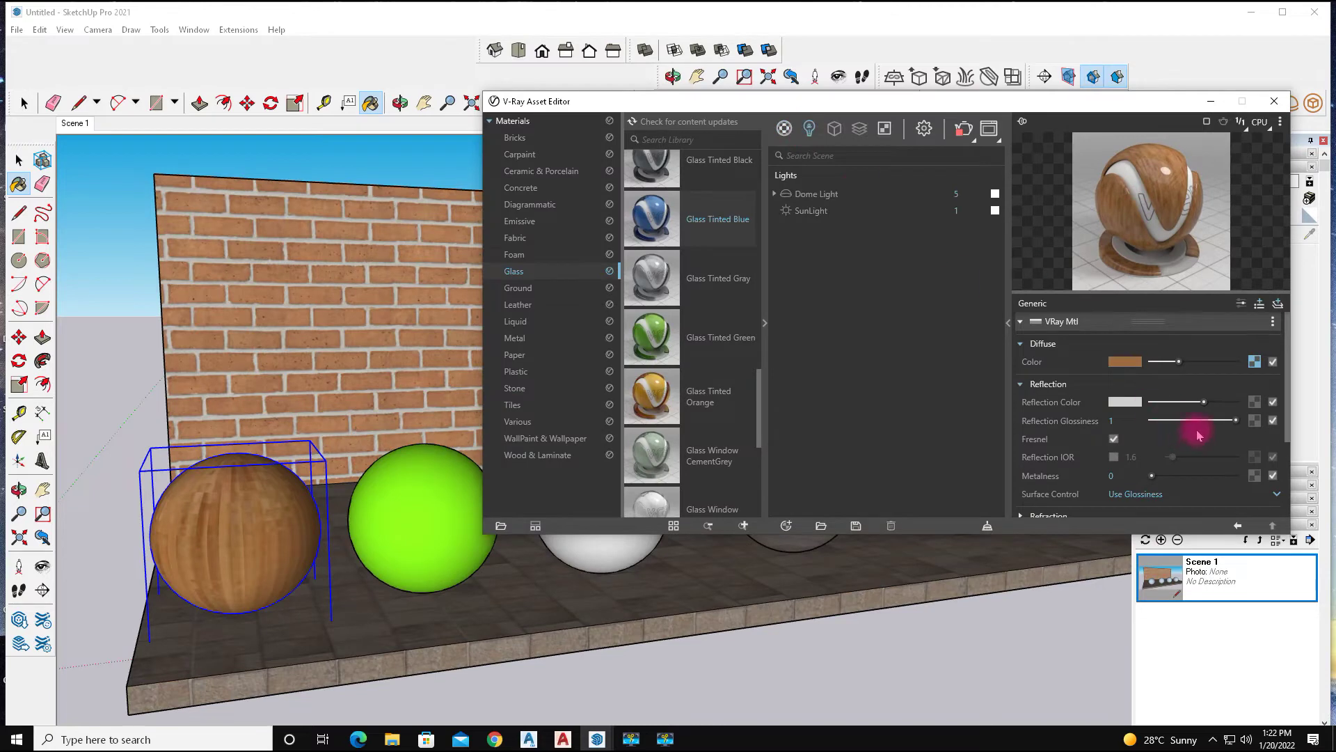
left_click(818, 195)
left_click(1261, 341)
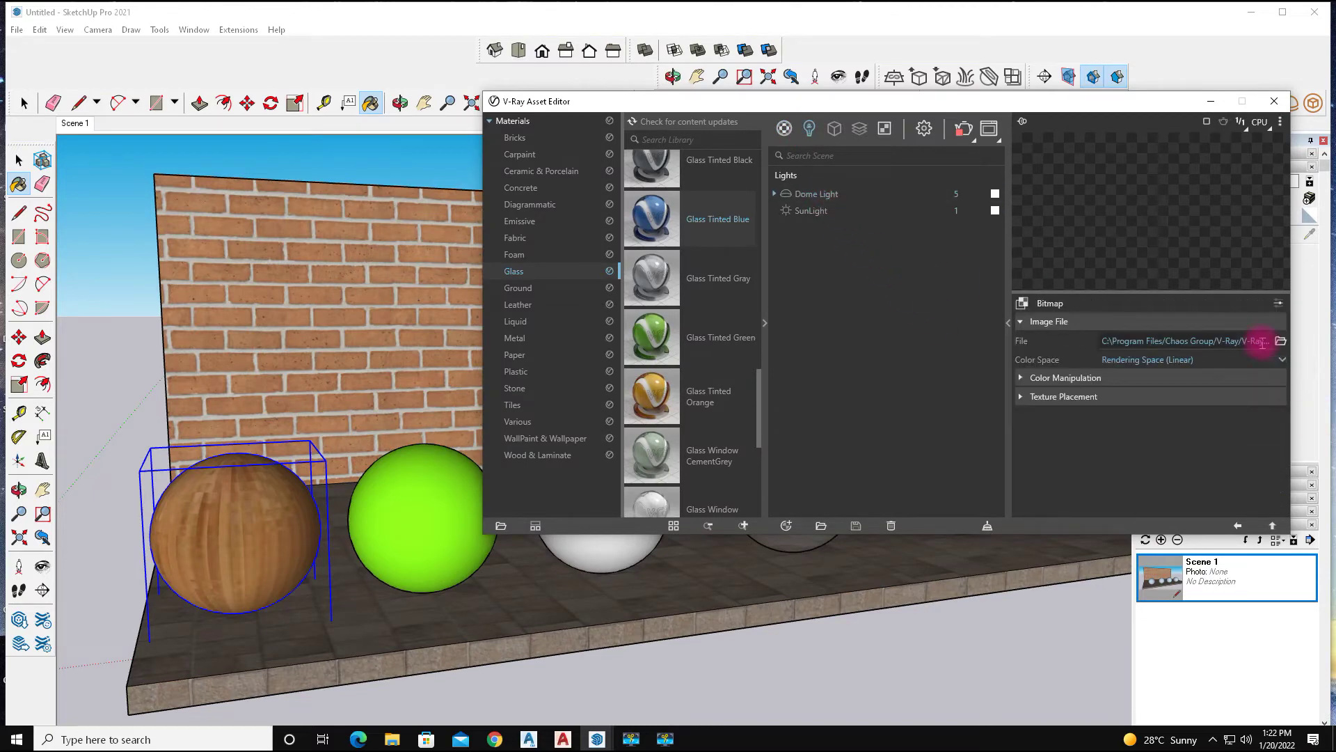
left_click(1281, 341)
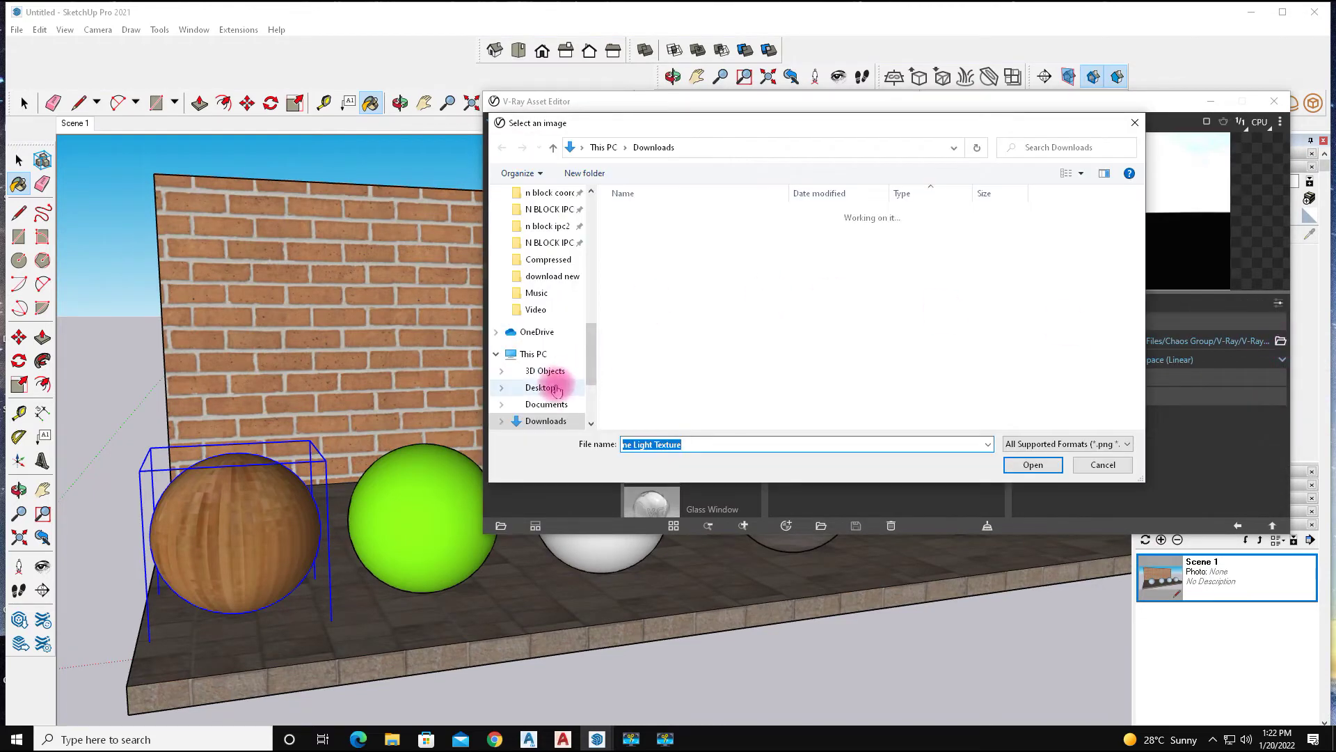
Browse the Desktop, including New folder (2), for the sky image
left_click(542, 387)
left_click_drag(1137, 277, 1141, 371)
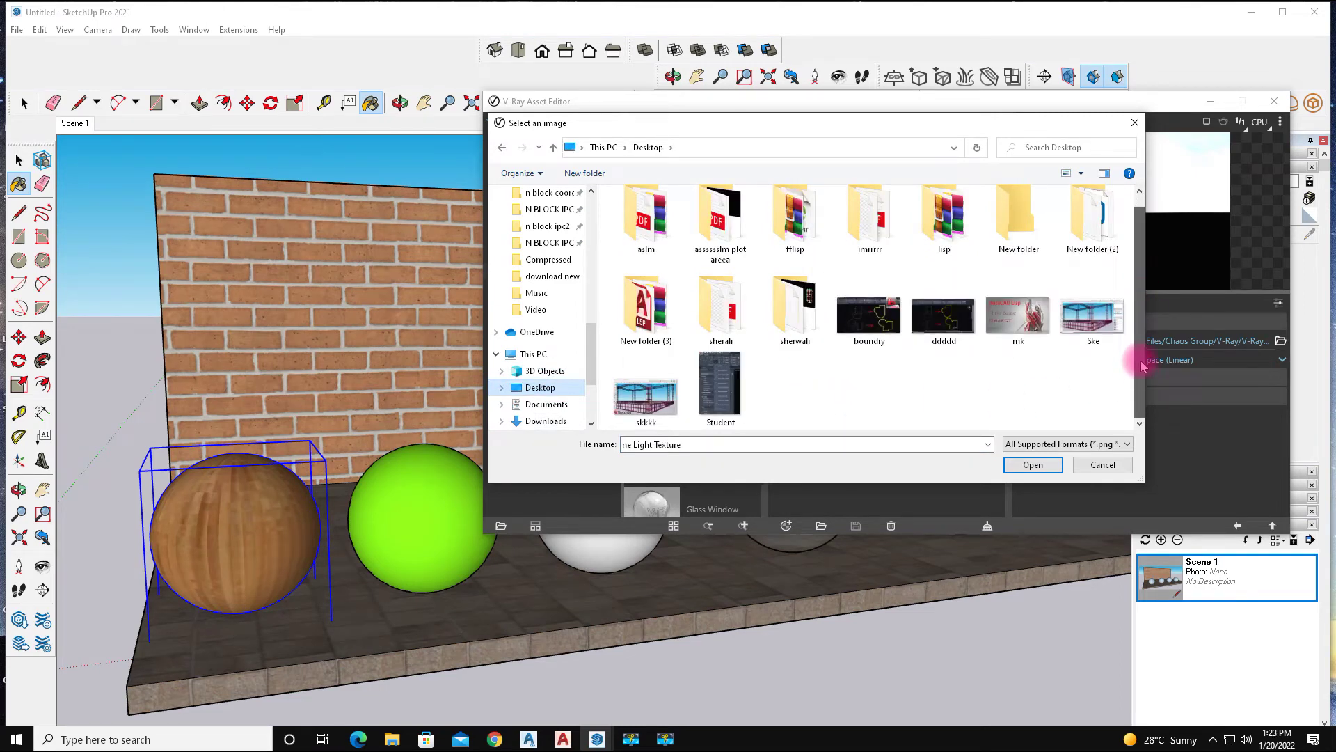
left_click_drag(1142, 366, 1147, 260)
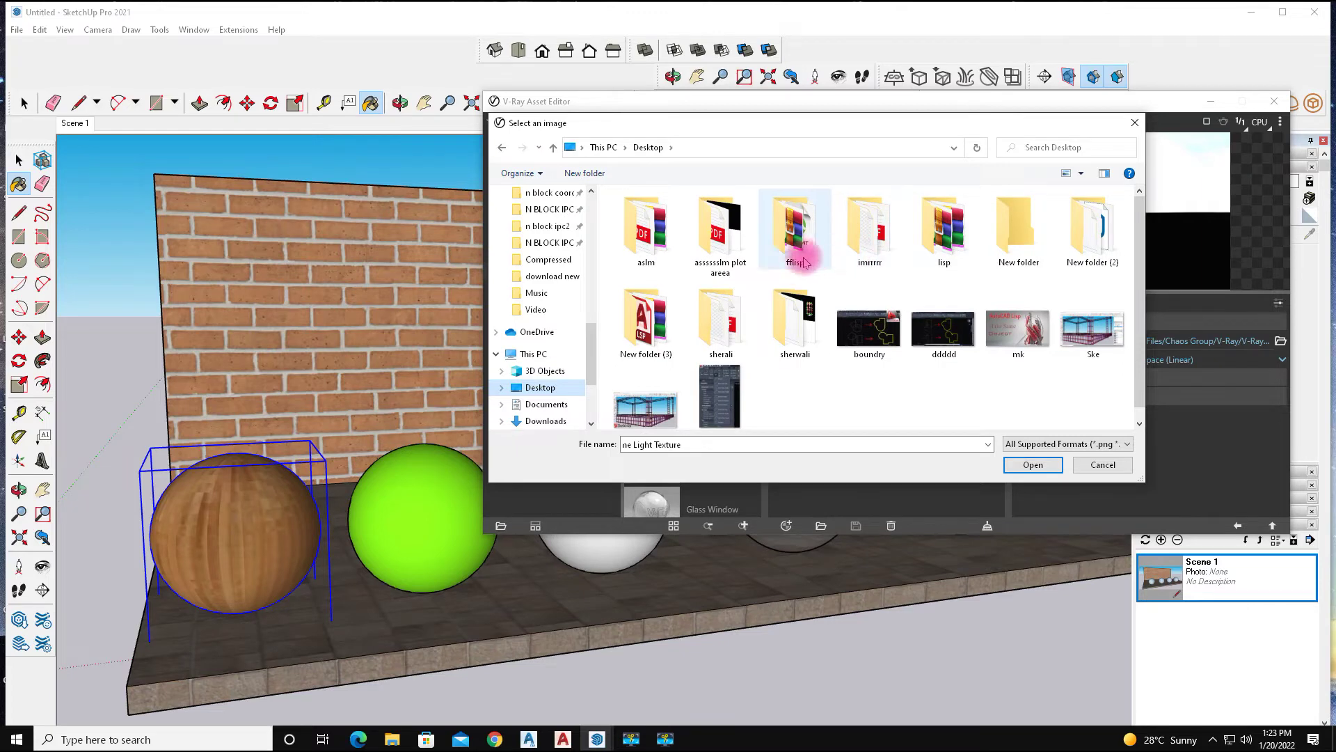
double_click(1070, 255)
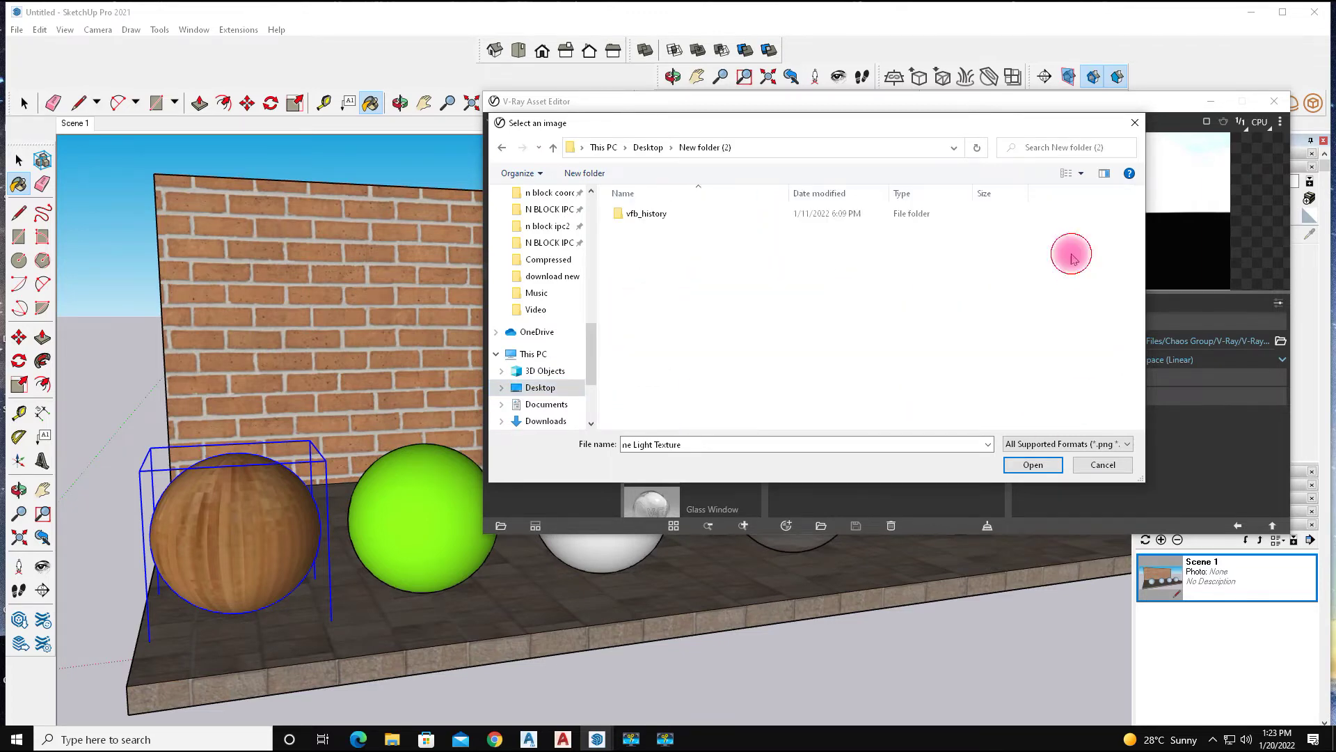
left_click(501, 146)
scroll(718, 345, "down", 1)
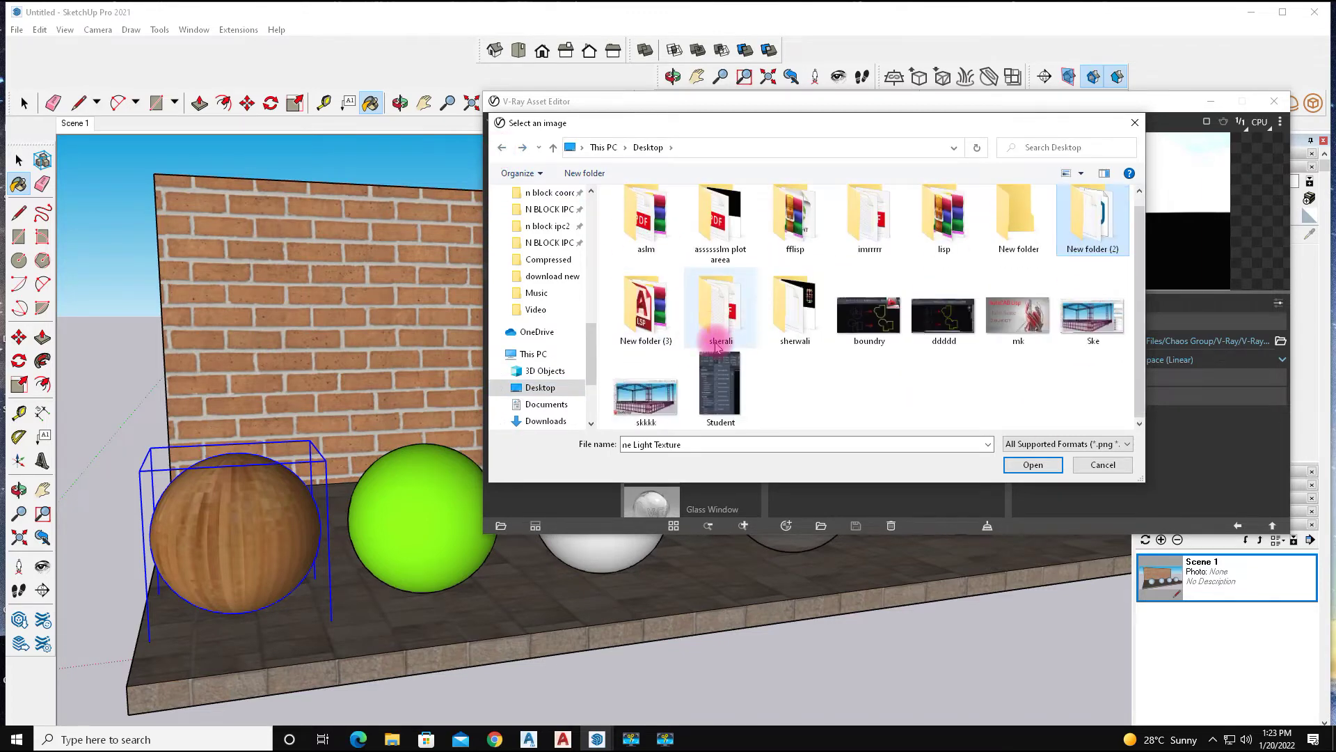
Load OutdoorHDRI019_8K-HDR from Downloads as the dome light texture
left_click(540, 422)
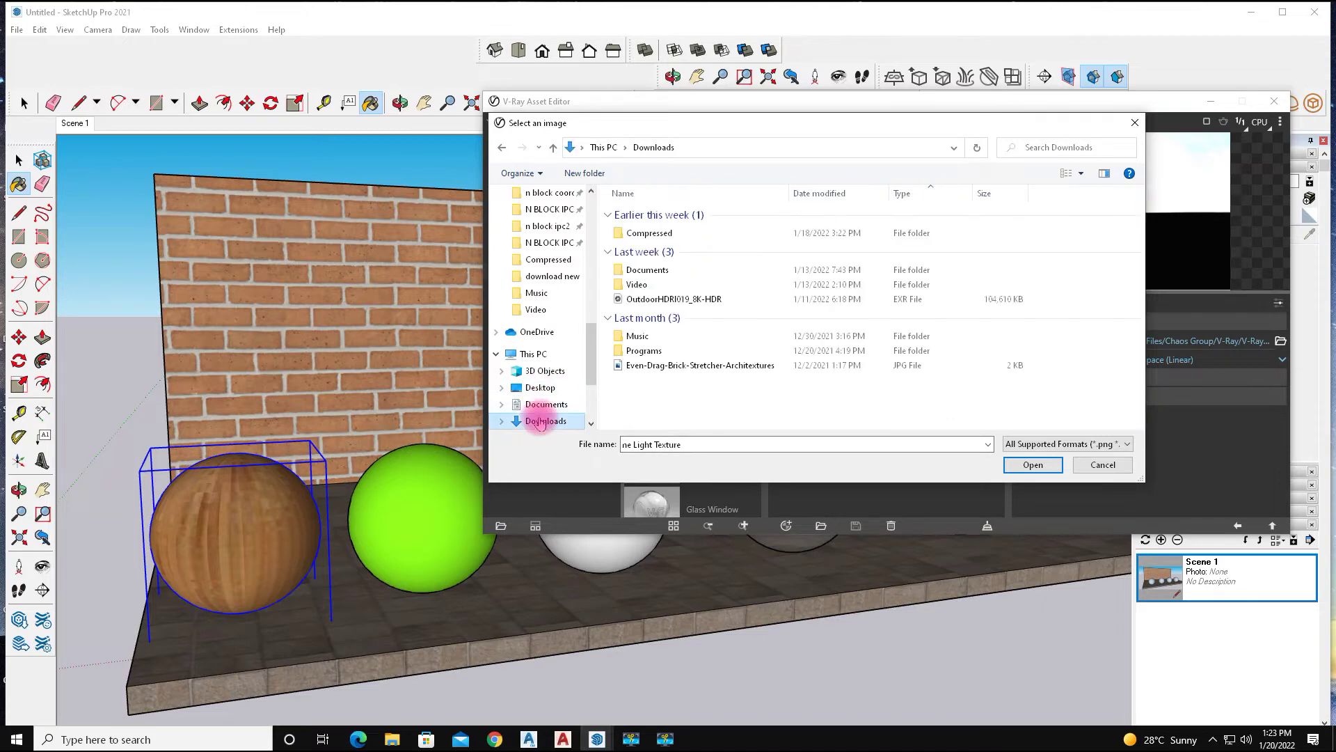
double_click(678, 231)
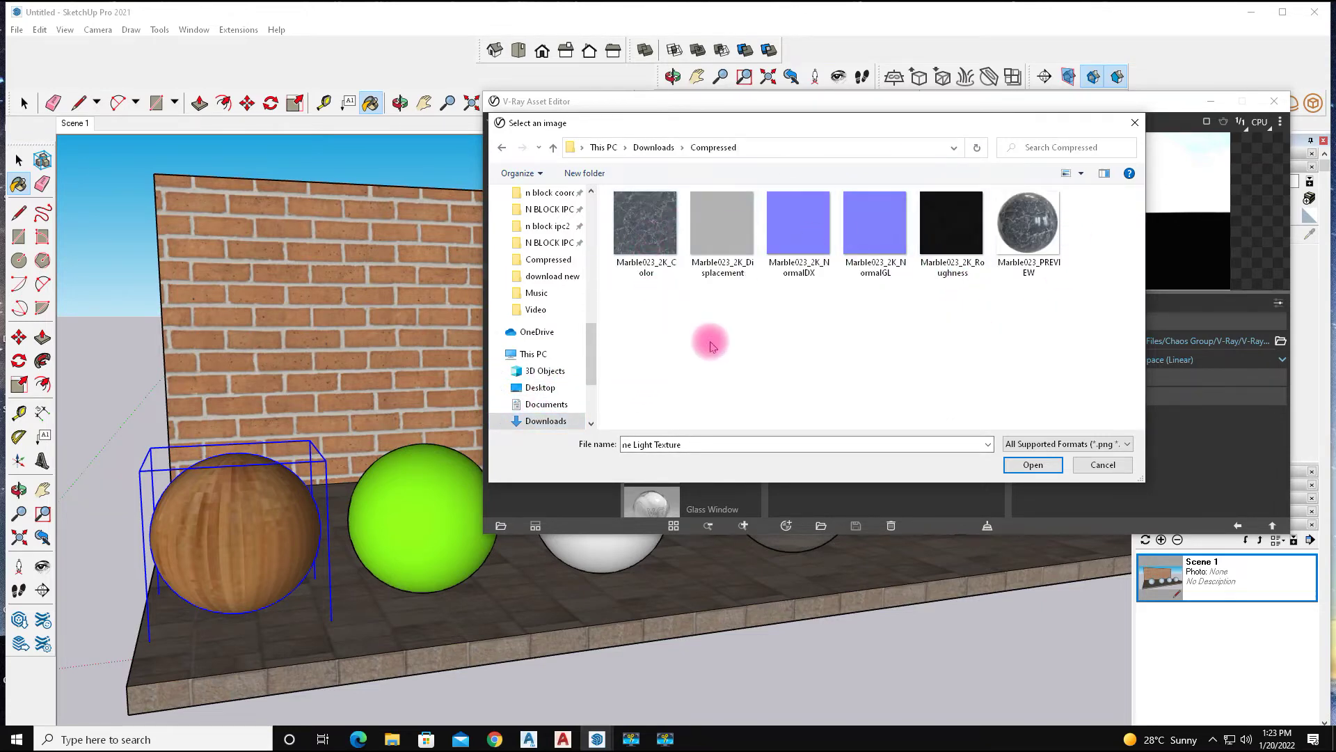
left_click(503, 147)
left_click(687, 274)
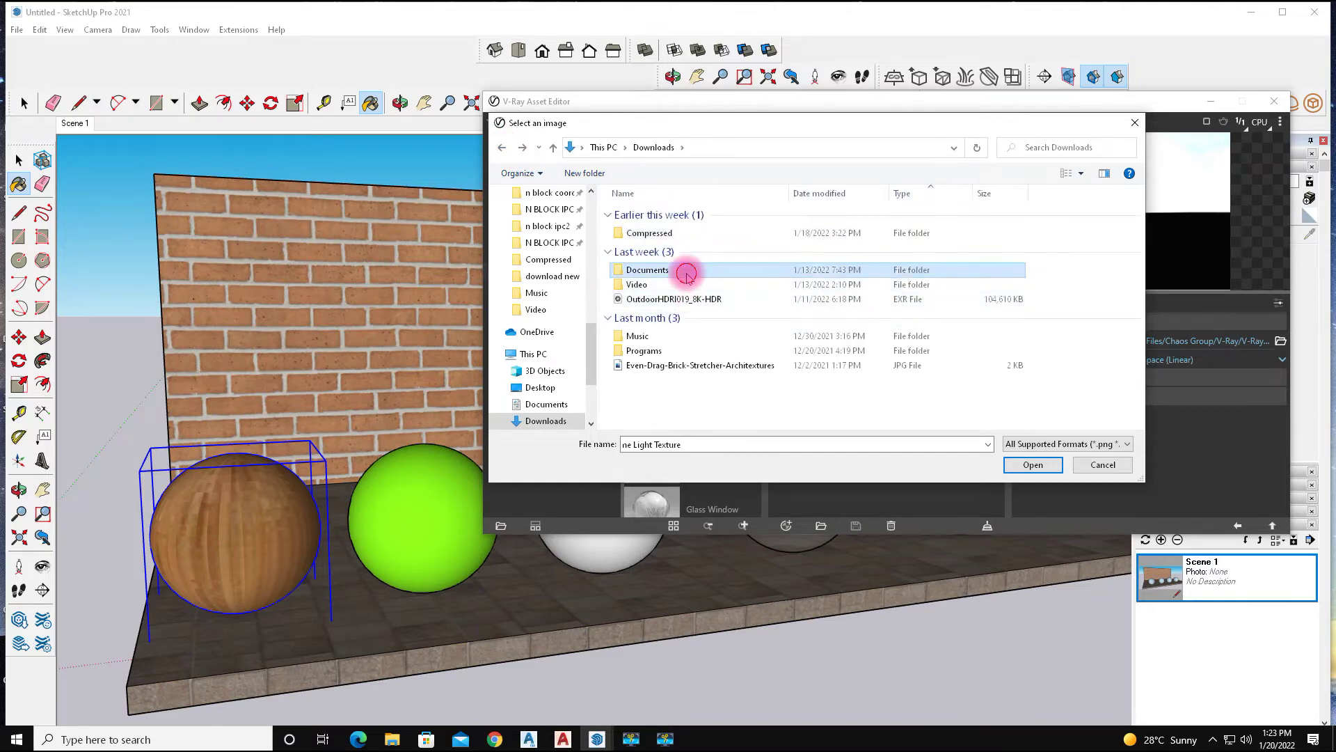
double_click(687, 277)
left_click(502, 147)
left_click(696, 299)
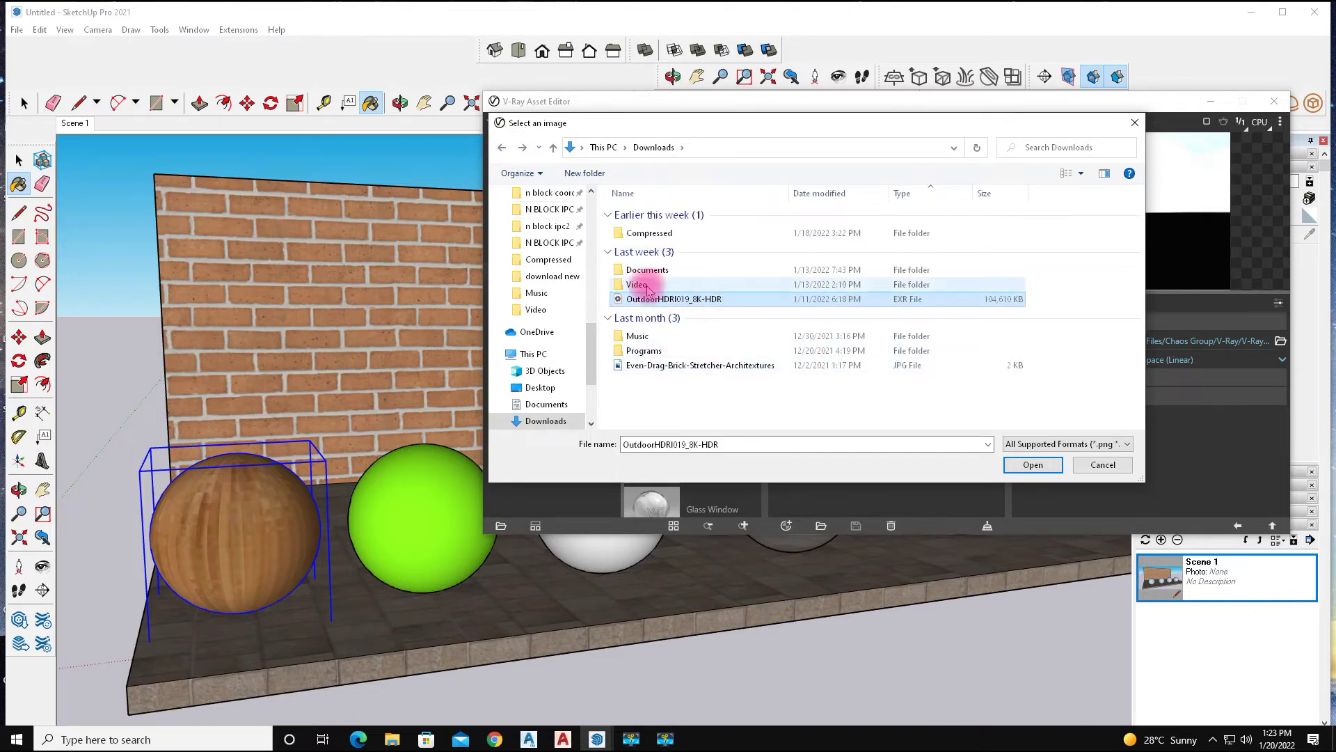
left_click(1035, 465)
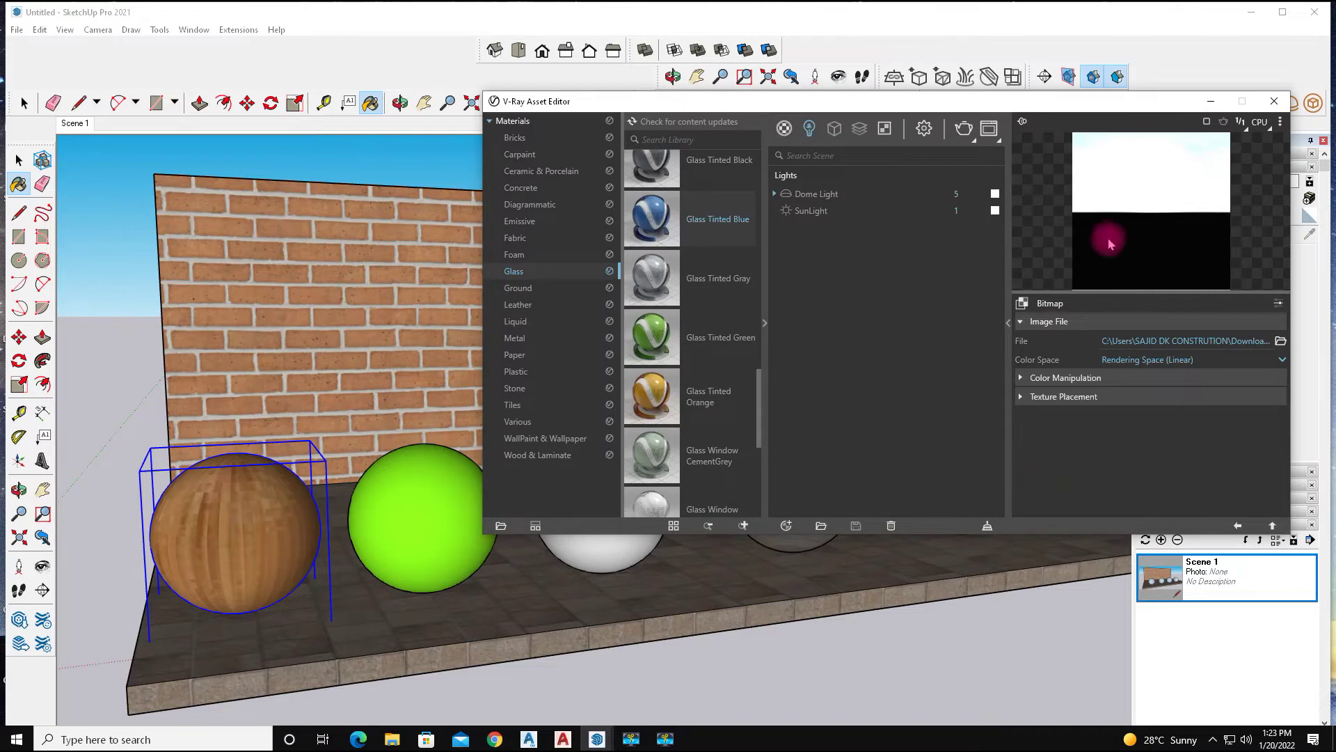
Render the spheres under the new HDRI sky, then bring back the Asset Editor
left_click(1211, 106)
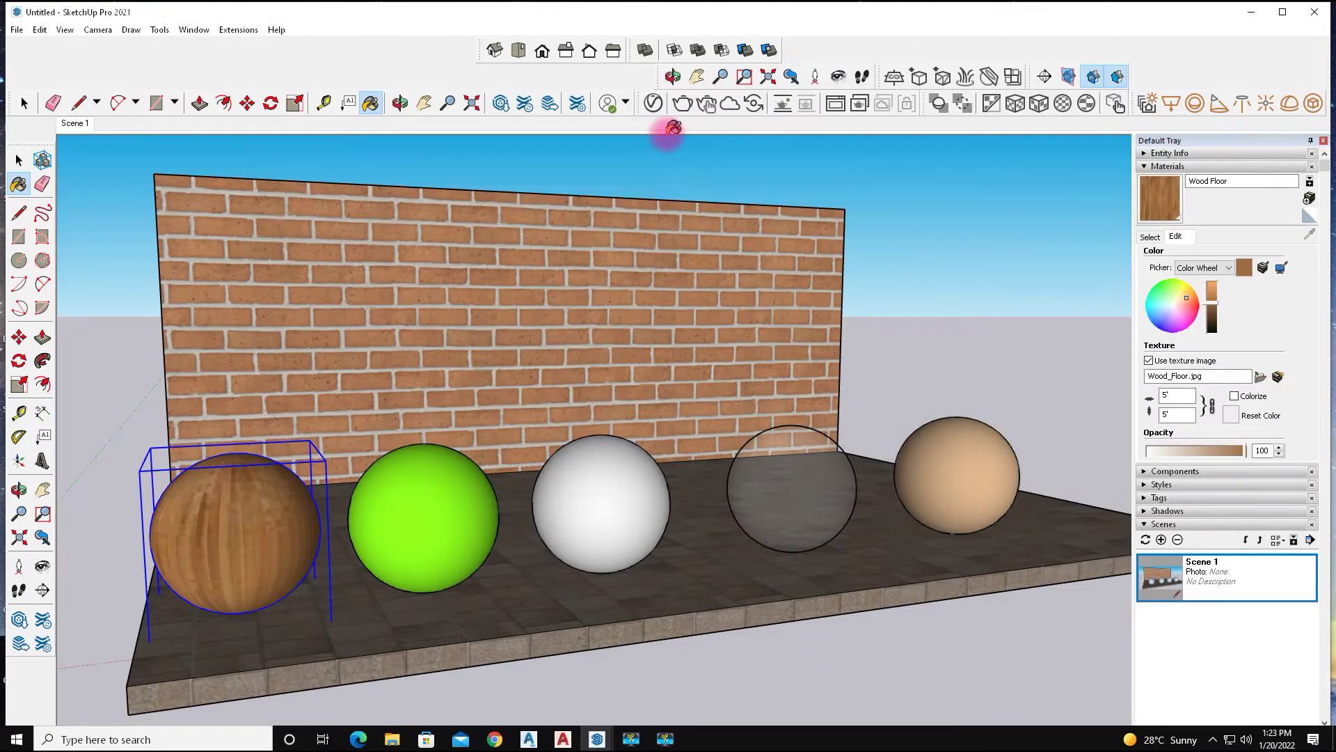
left_click(674, 103)
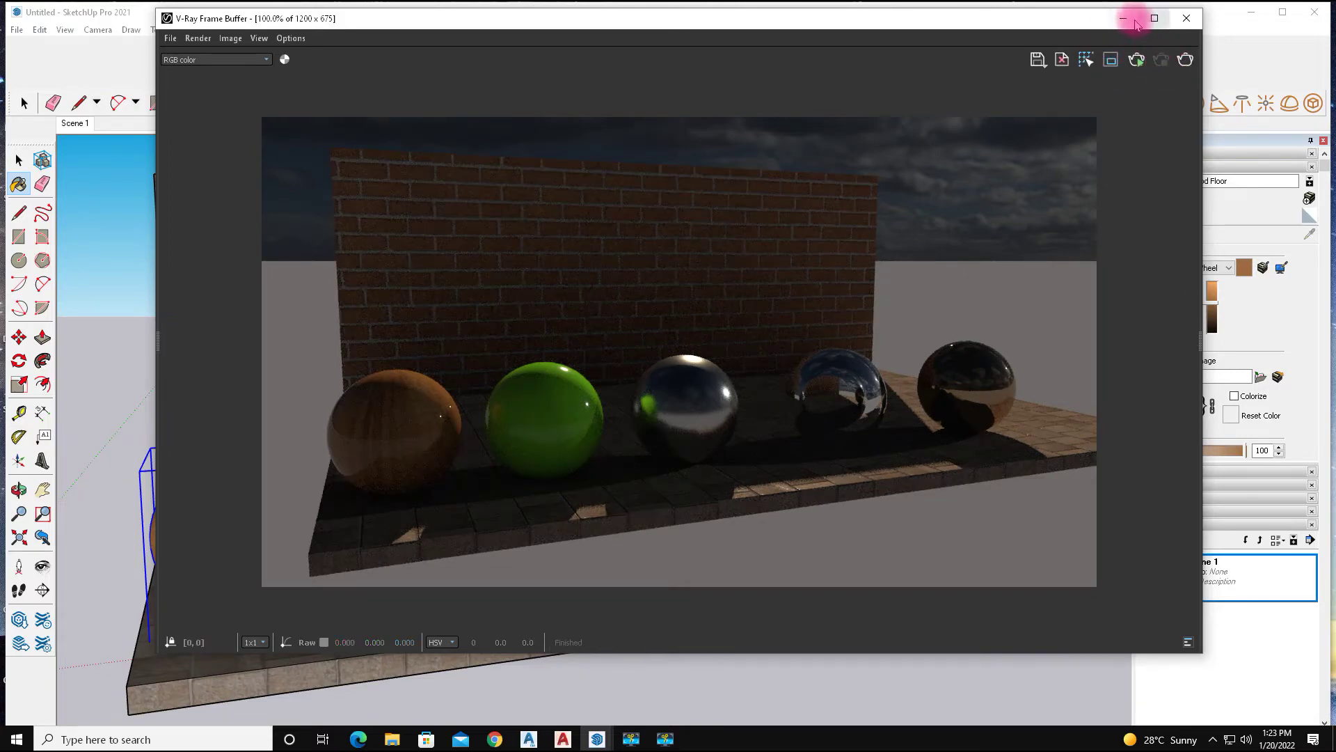
left_click(1123, 18)
left_click(653, 103)
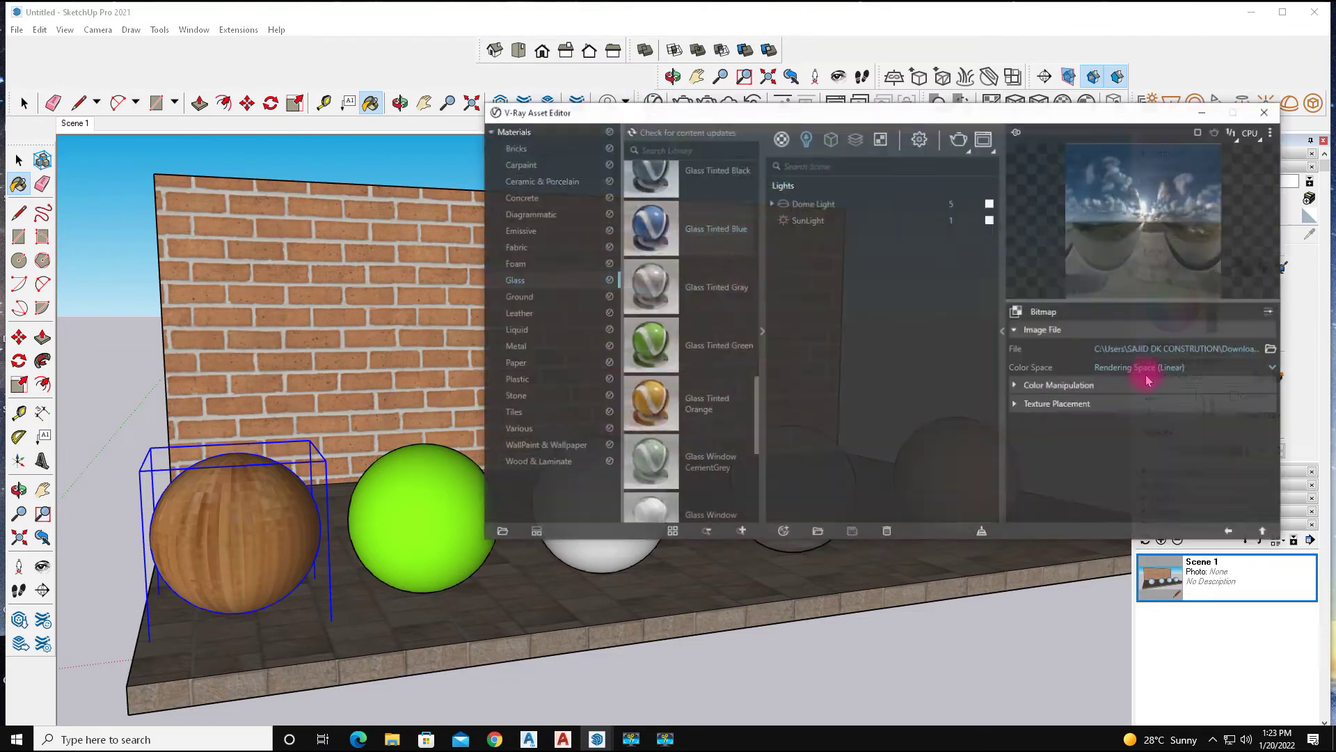
Set the Dome Light intensity to 30 and expand its extra options
left_click(961, 200)
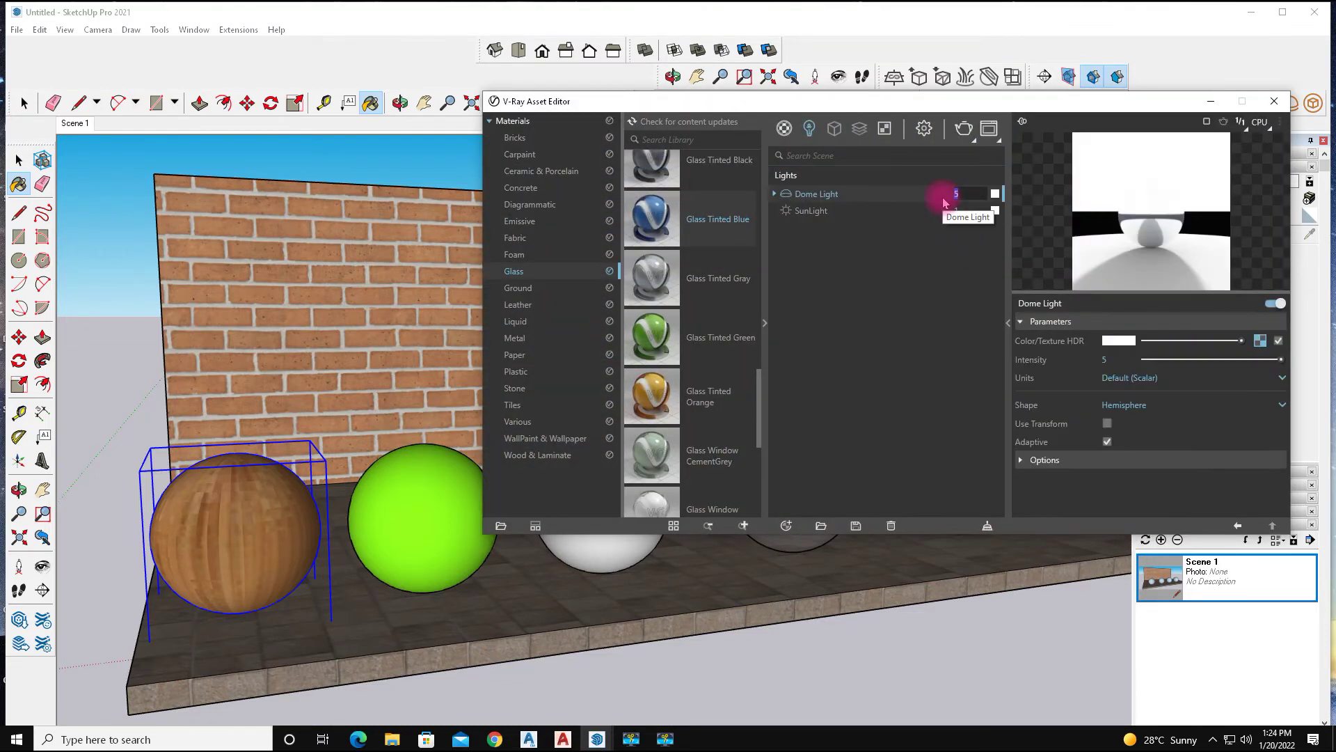
type("30")
key("Return")
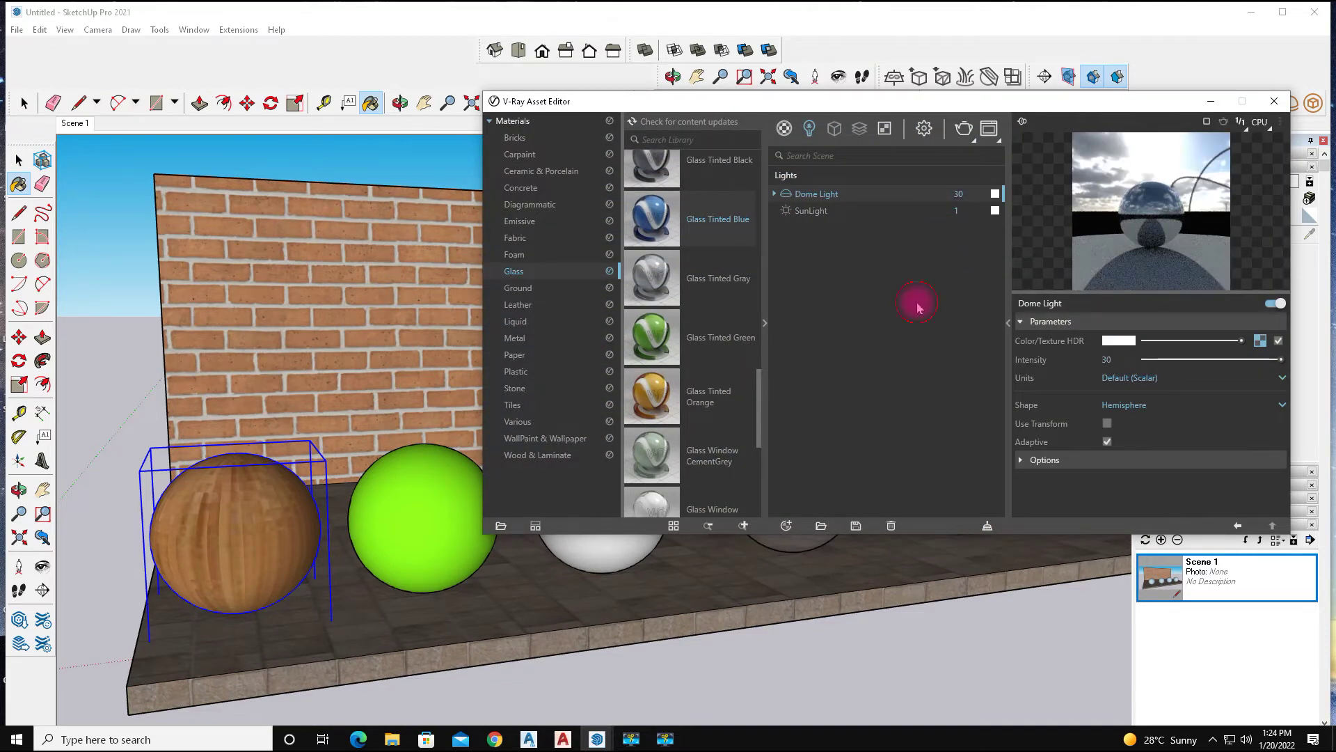
left_click(1019, 460)
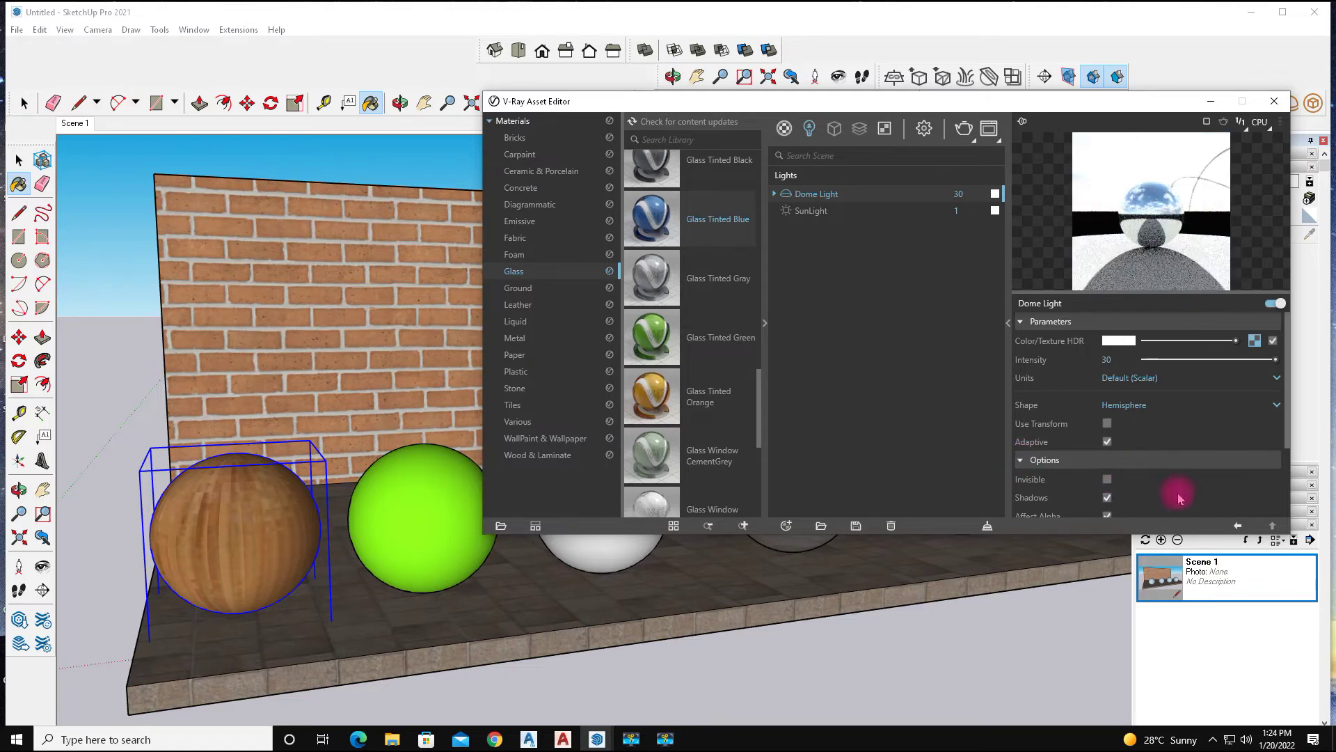
scroll(1291, 407, "down", 3)
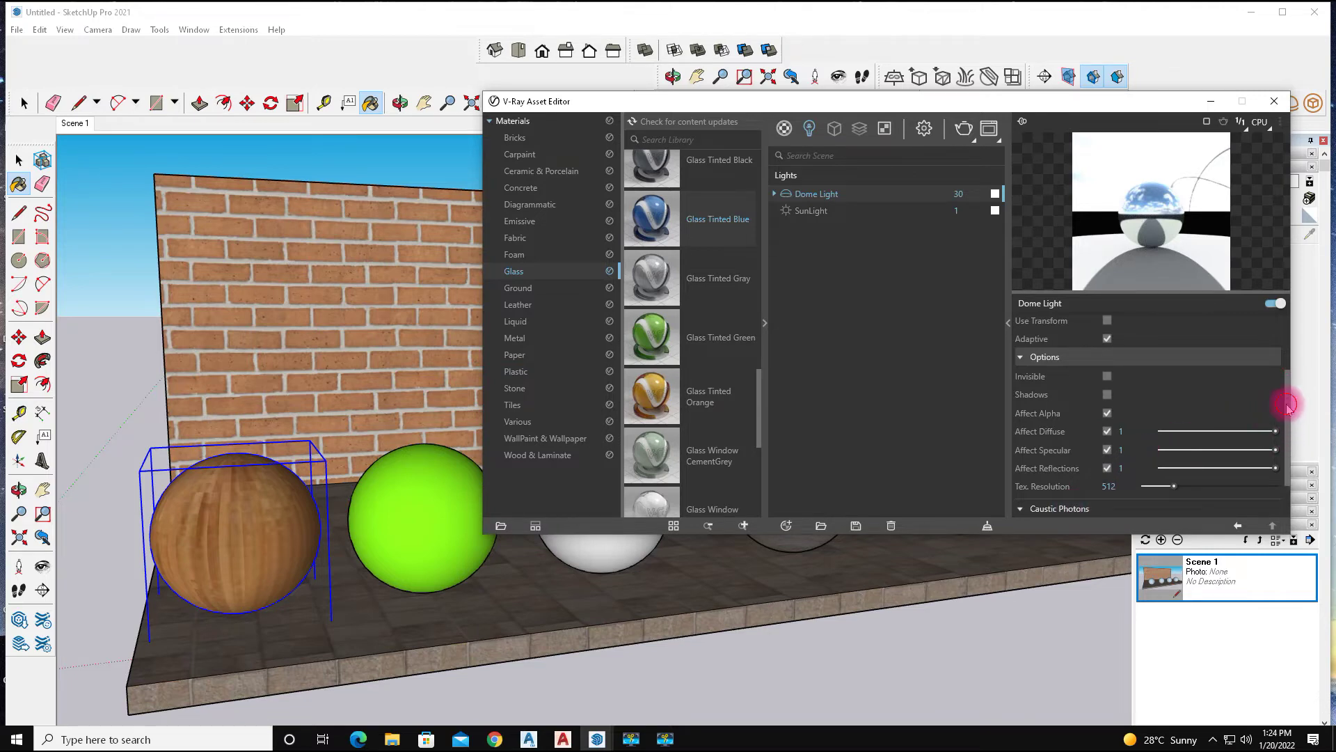
left_click_drag(1288, 407, 1287, 510)
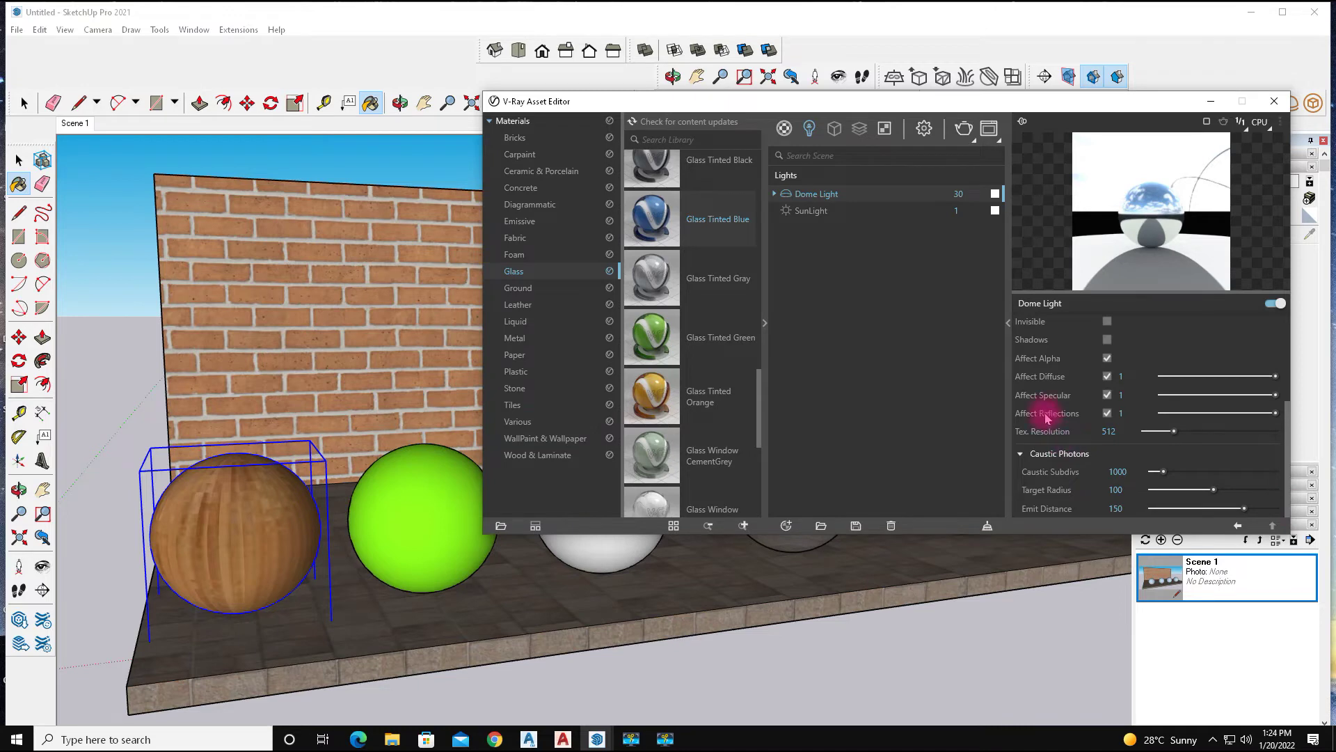
Change the dome light shape from Hemisphere to Sphere and re-render
left_click(926, 130)
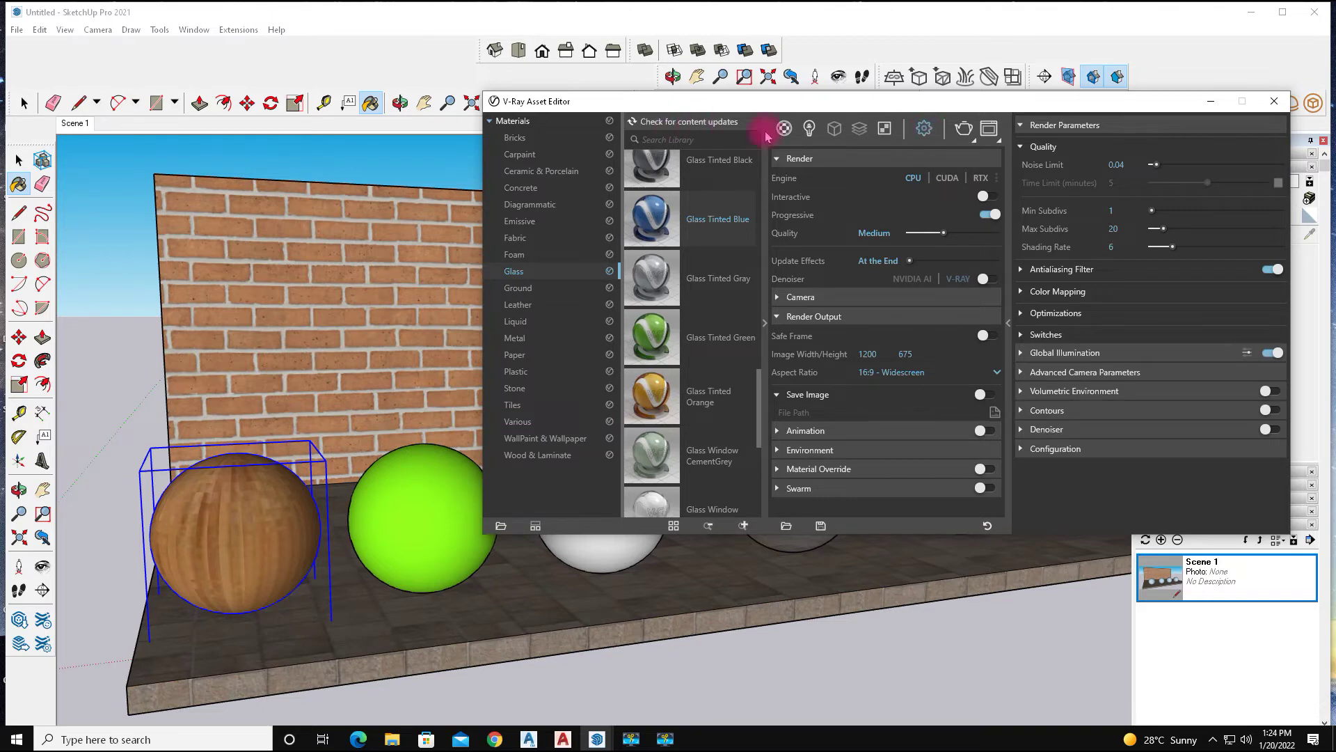
left_click(811, 130)
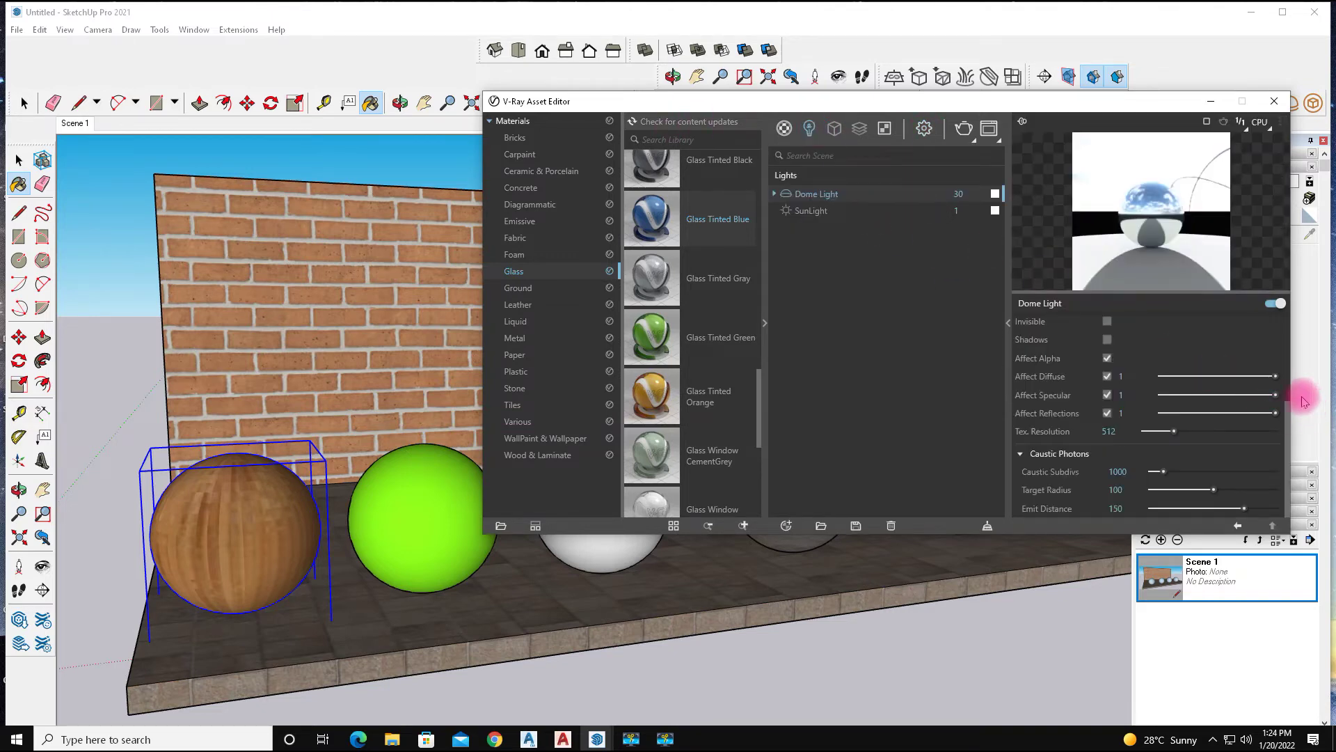
left_click_drag(1289, 445, 1288, 351)
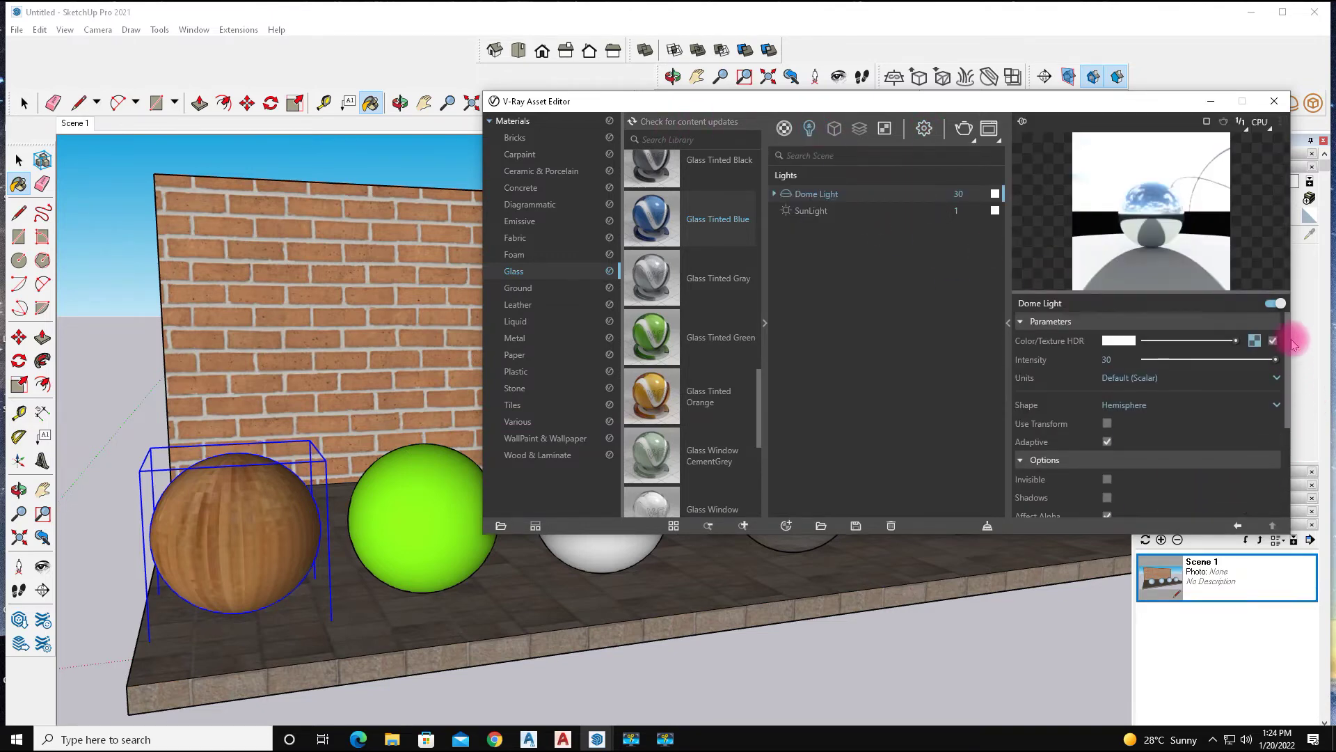
left_click(1235, 405)
left_click(1139, 448)
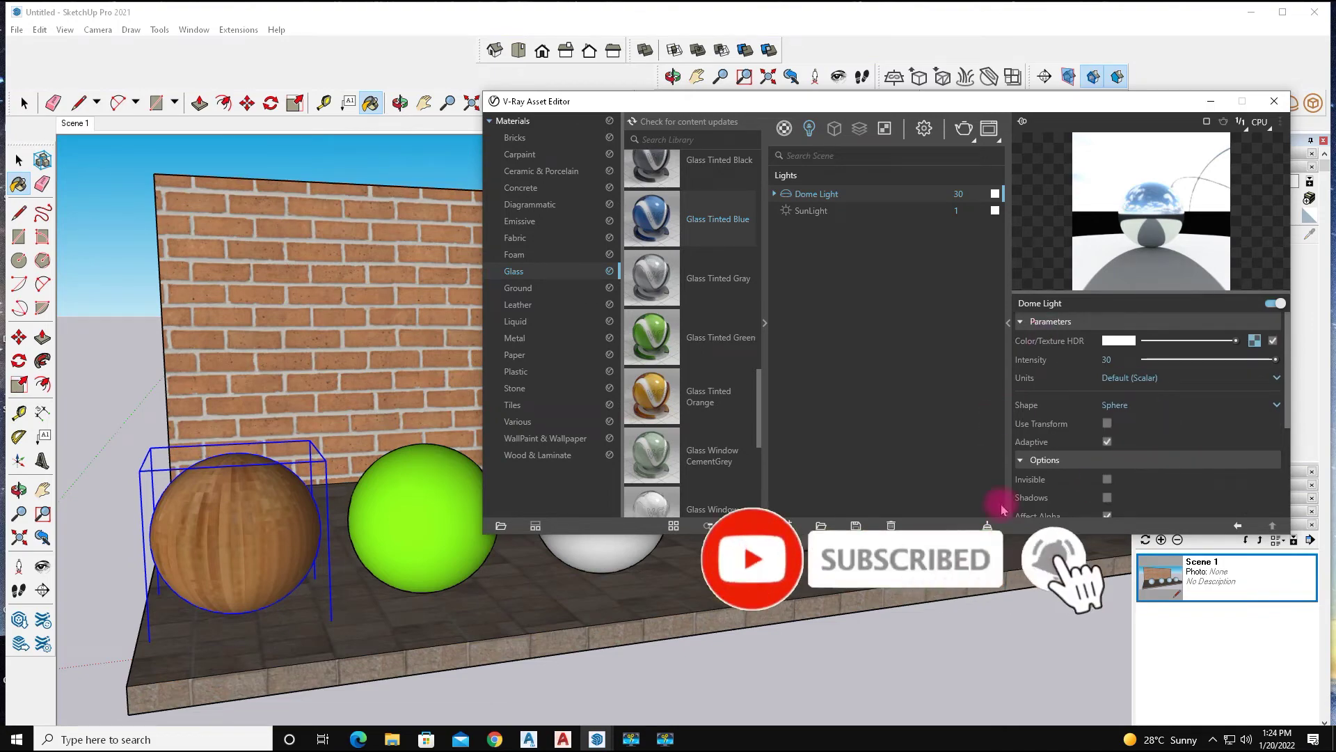
left_click(963, 128)
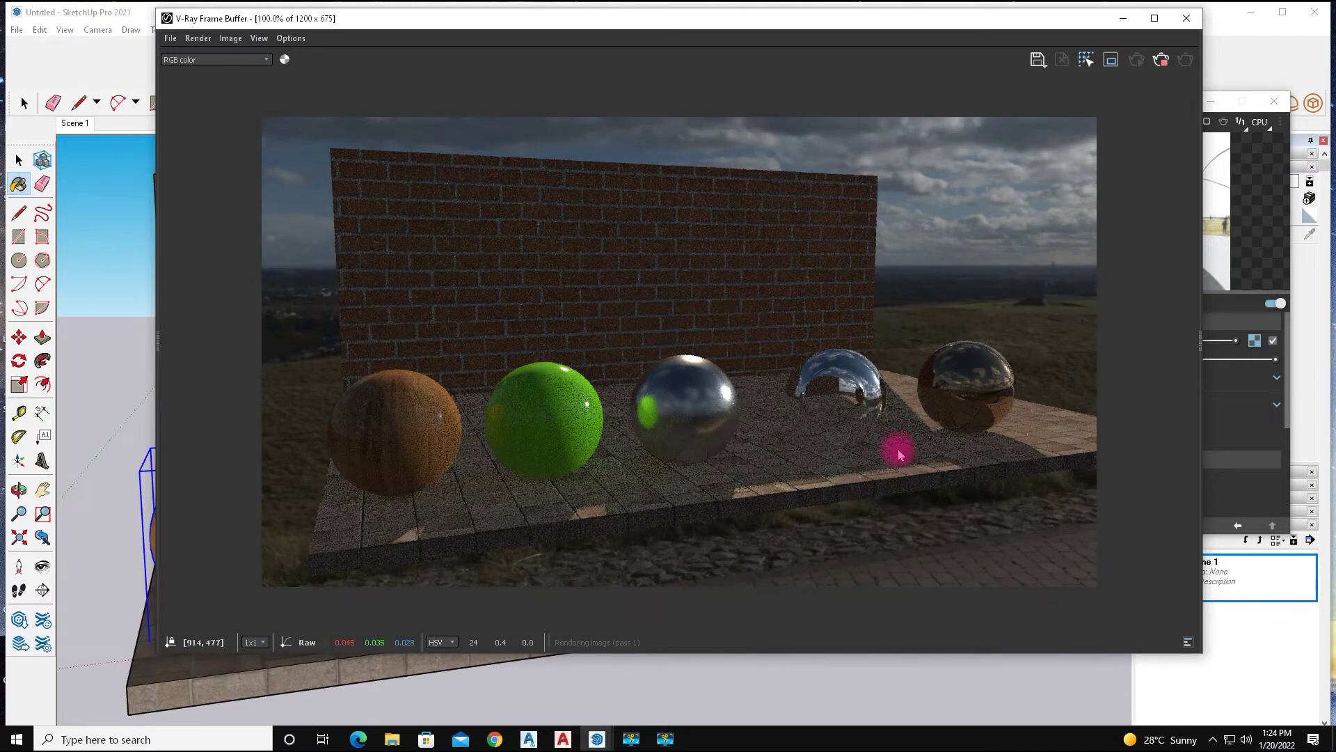
Move the Frame Buffer aside and select the clear sphere second from the right
left_click_drag(772, 19, 289, 9)
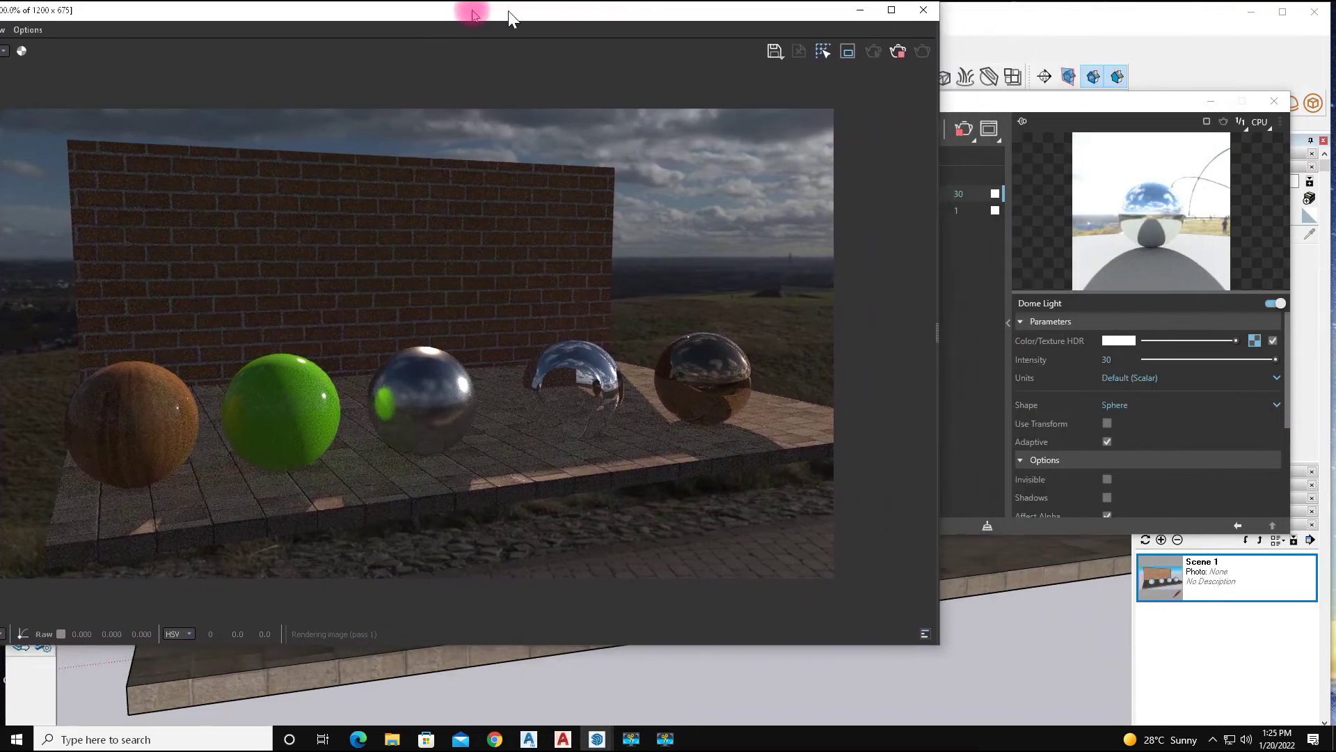
left_click(702, 326)
left_click(801, 478)
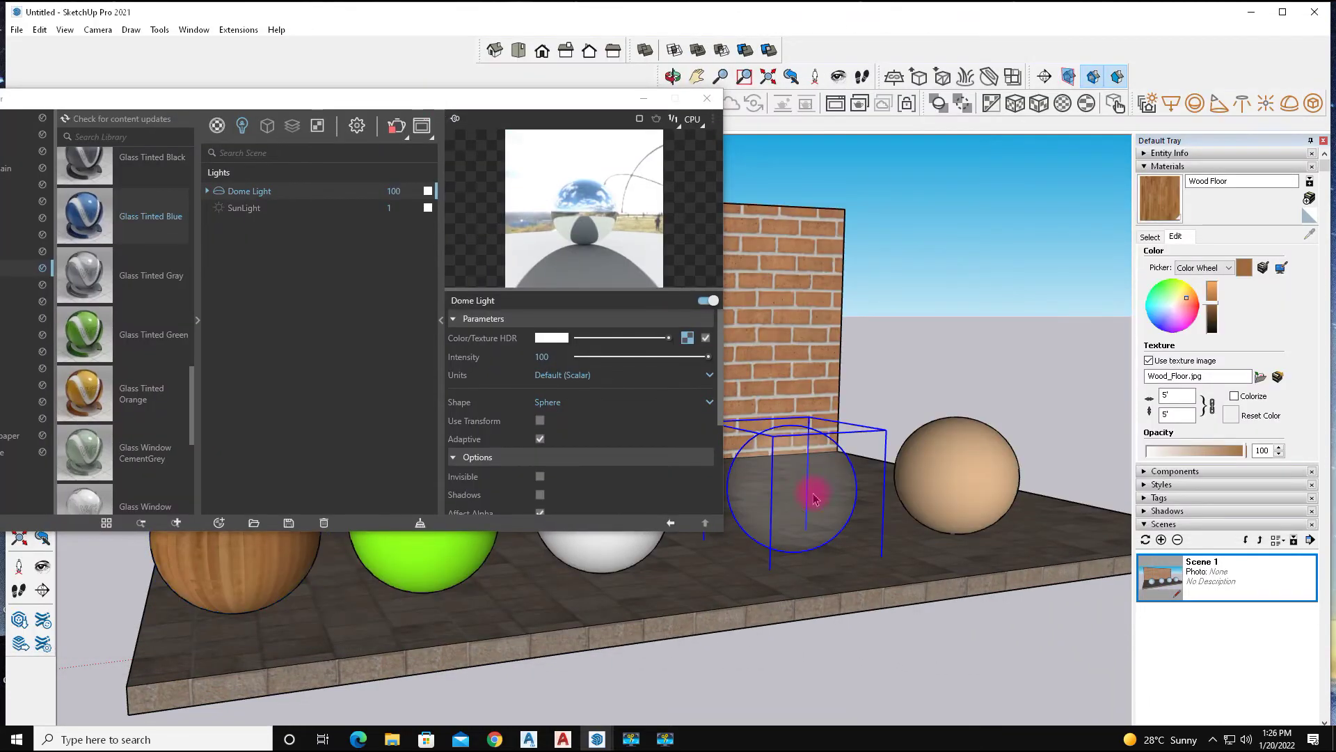
Browse the Ground, Liquid, Metal, Paper, Plastic and Stone material categories
scroll(195, 402, "up", 5)
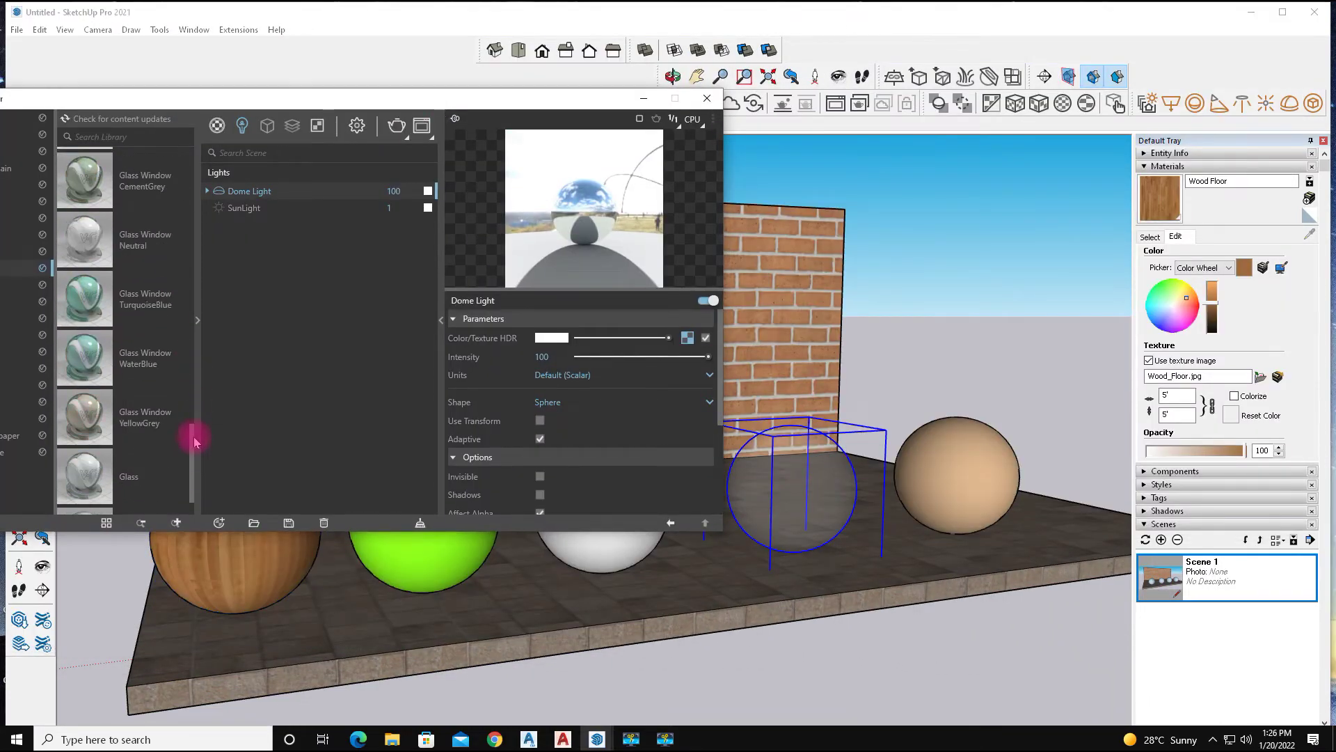
left_click_drag(203, 99, 854, 85)
left_click(619, 272)
left_click(605, 306)
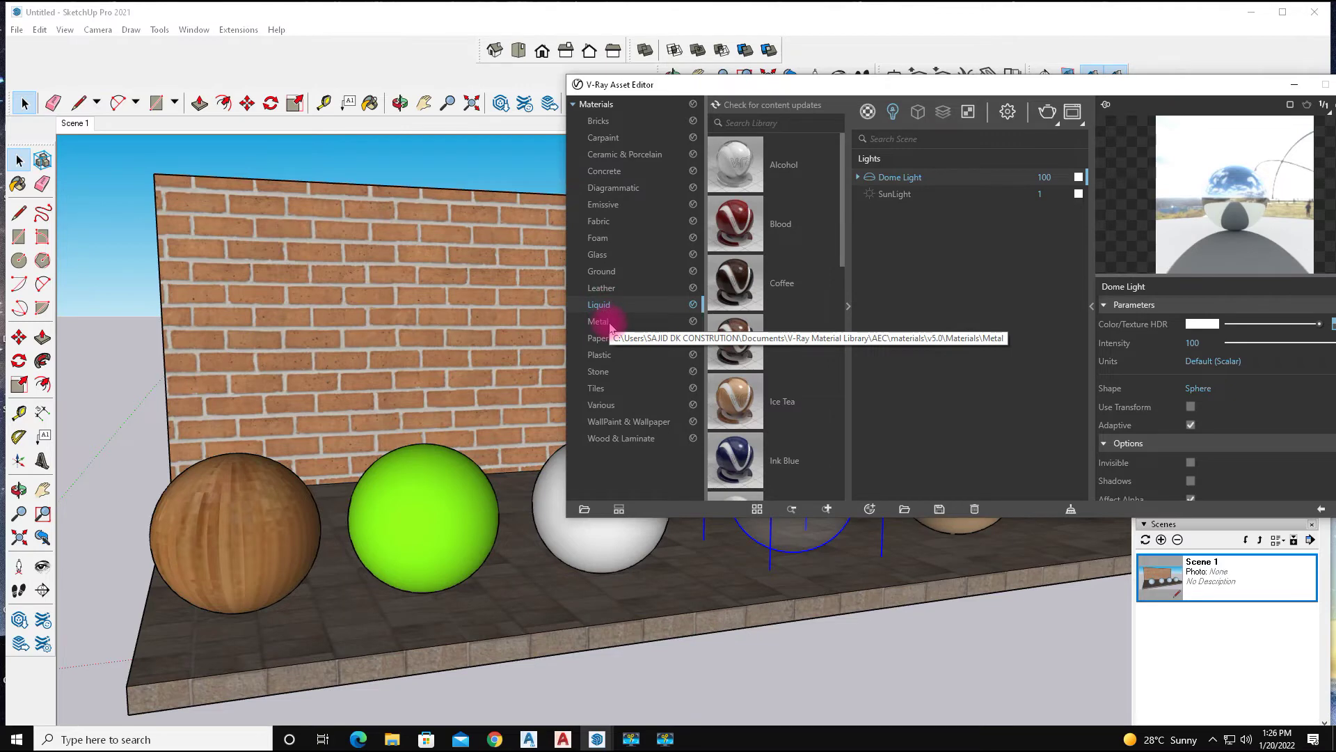
left_click(611, 323)
left_click(612, 343)
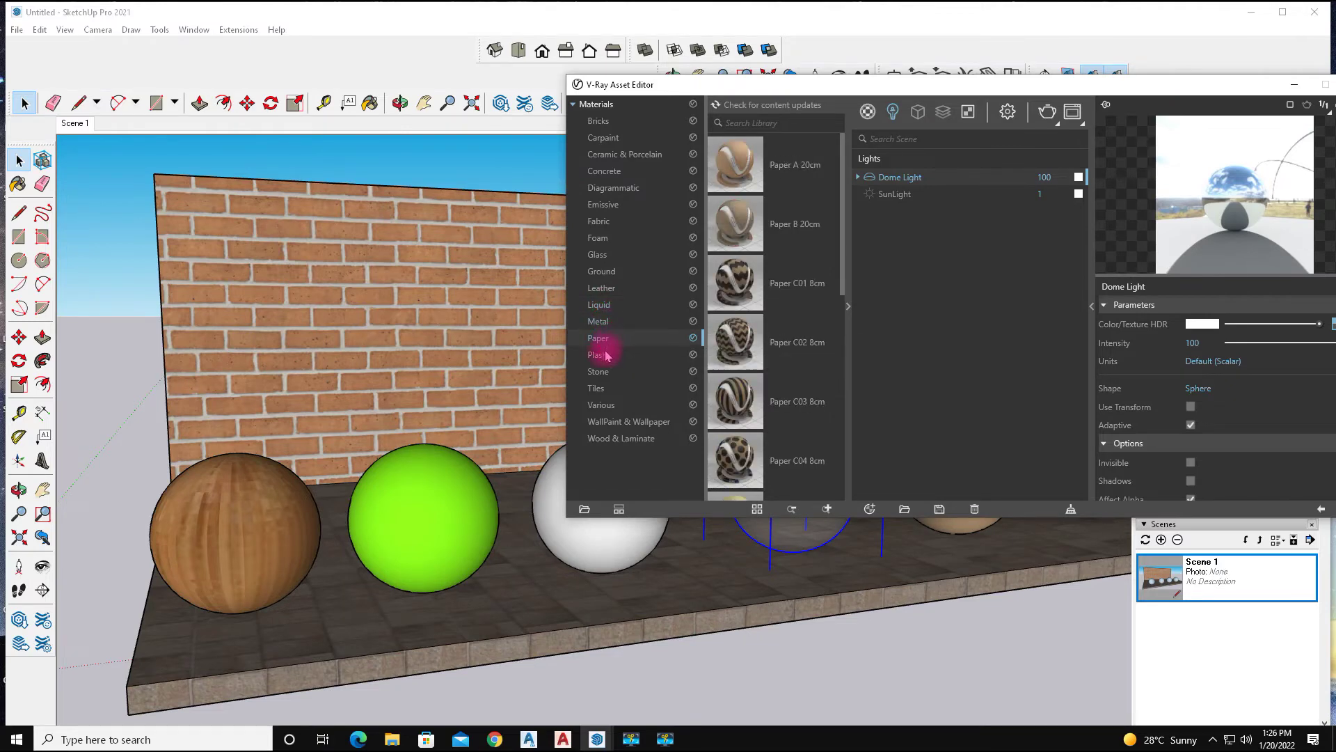
left_click(608, 356)
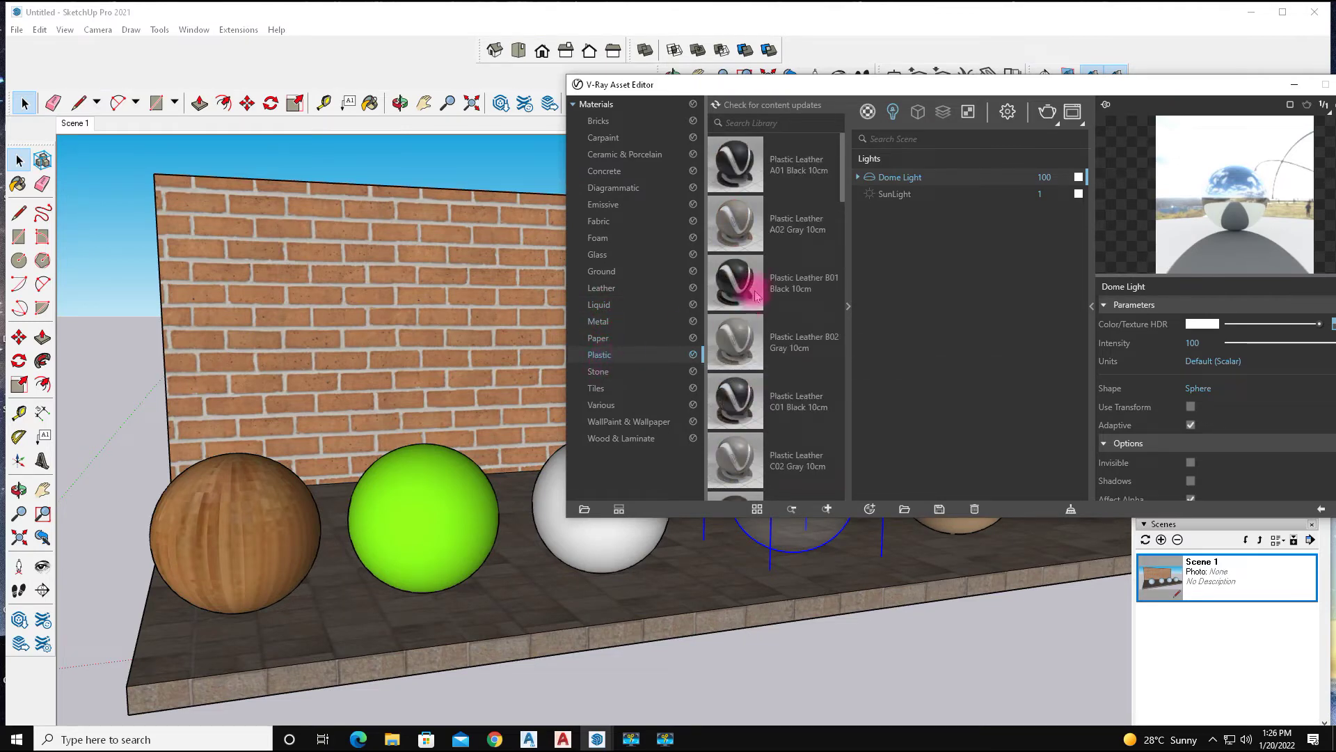
left_click(602, 374)
Apply Plastic Simple Shiny Black to the selected sphere and re-render
left_click(599, 354)
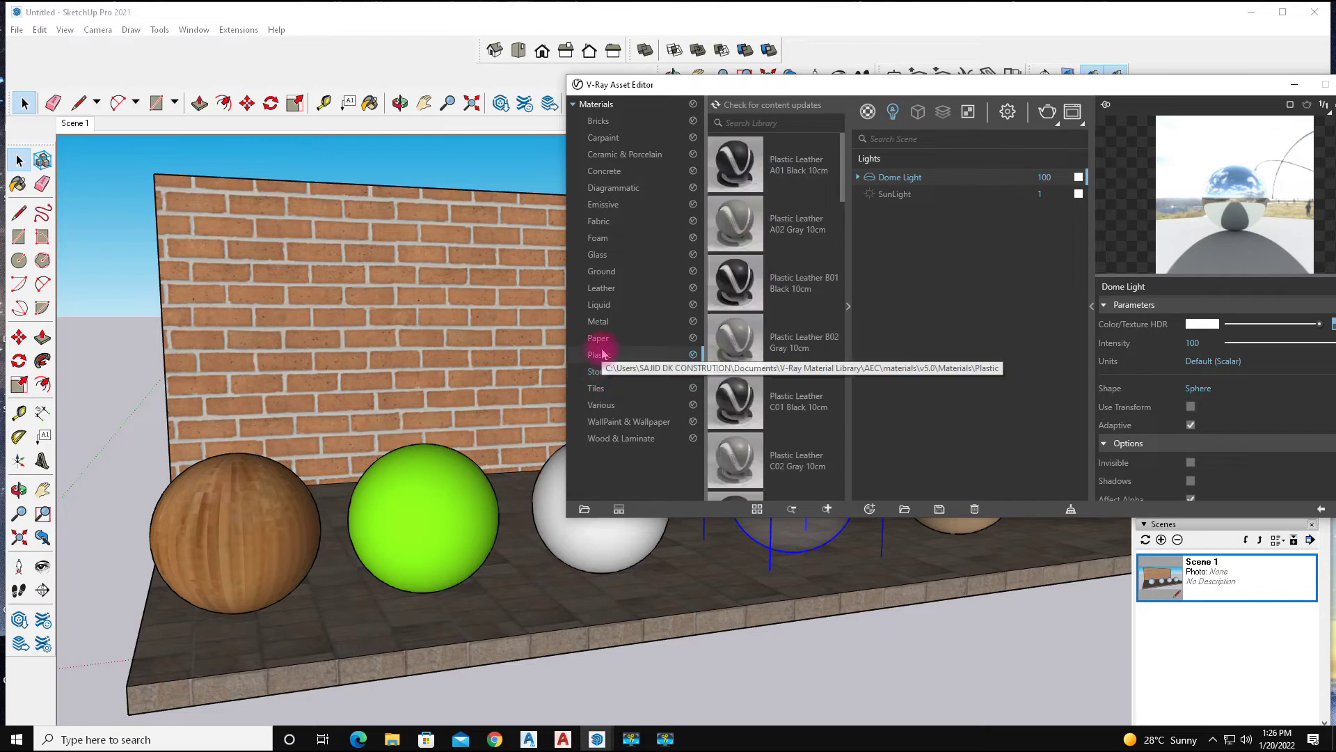
scroll(757, 292, "down", 3)
scroll(758, 317, "down", 2)
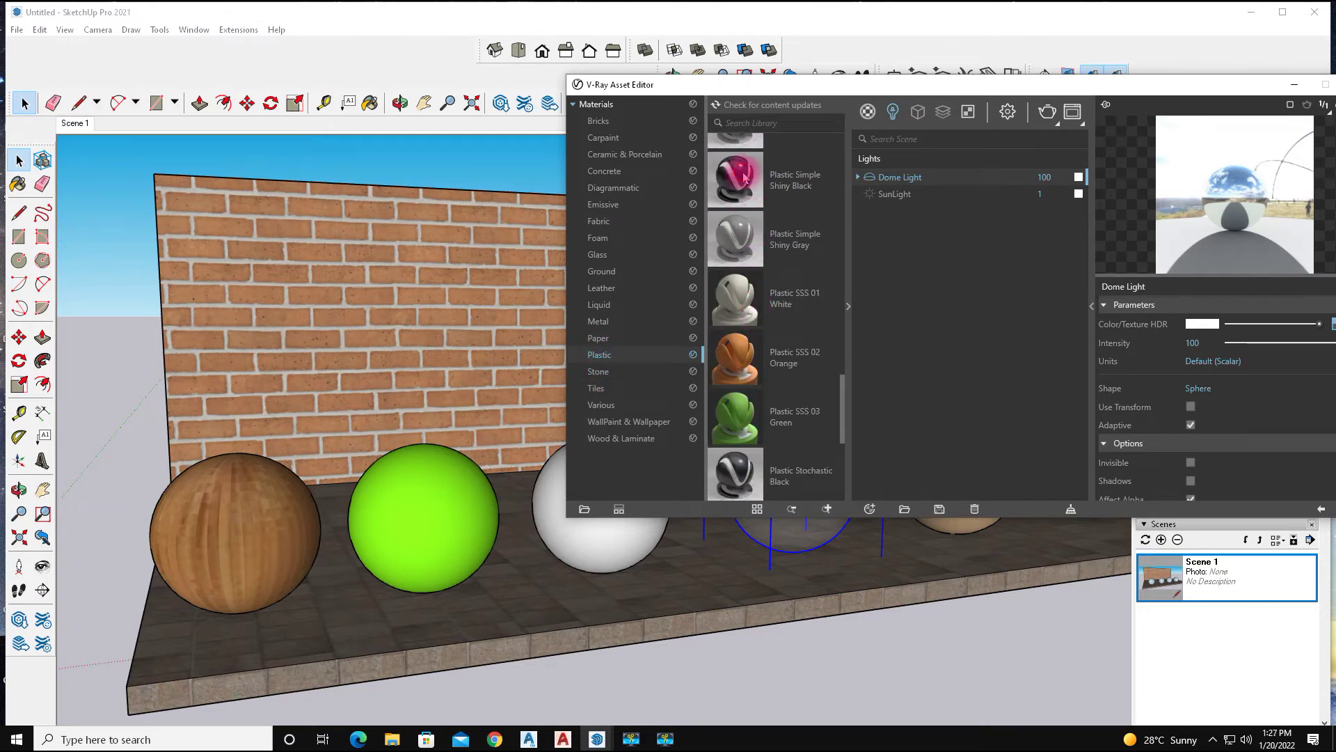
left_click_drag(743, 178, 1021, 298)
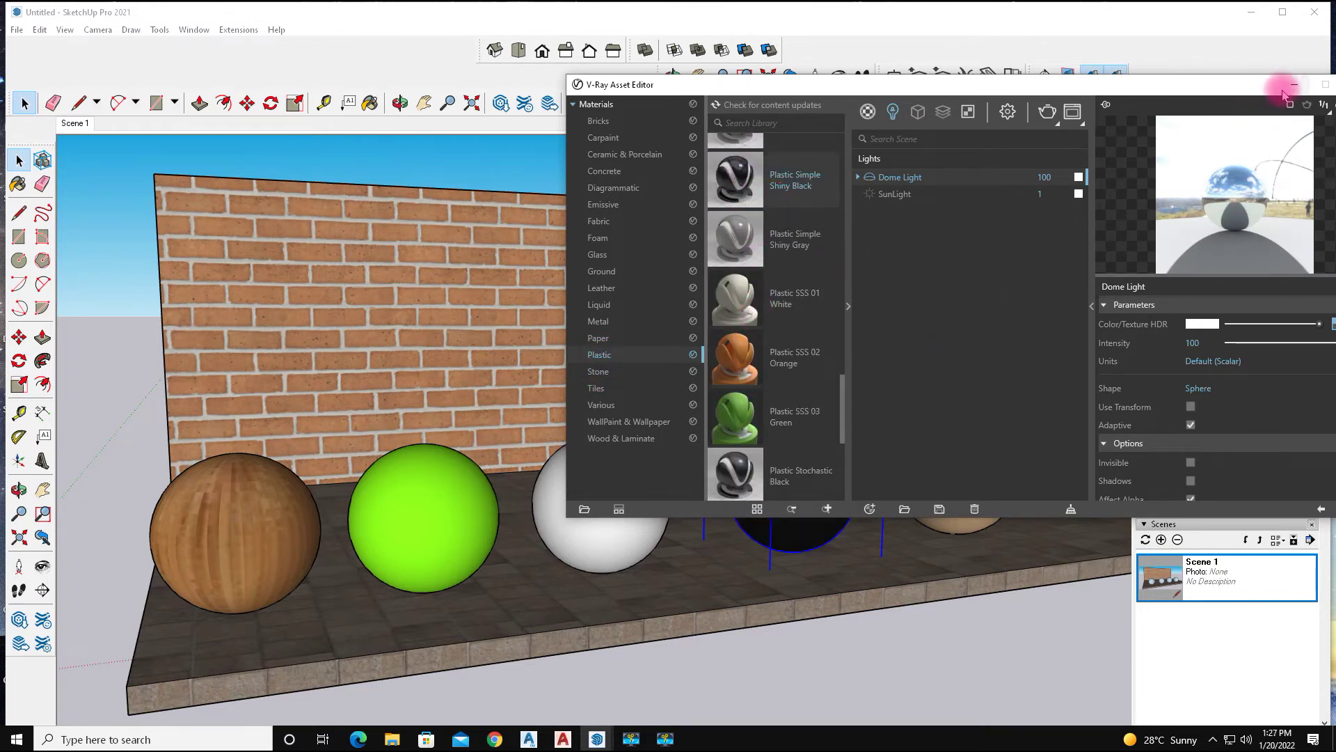
left_click(1295, 84)
left_click(692, 104)
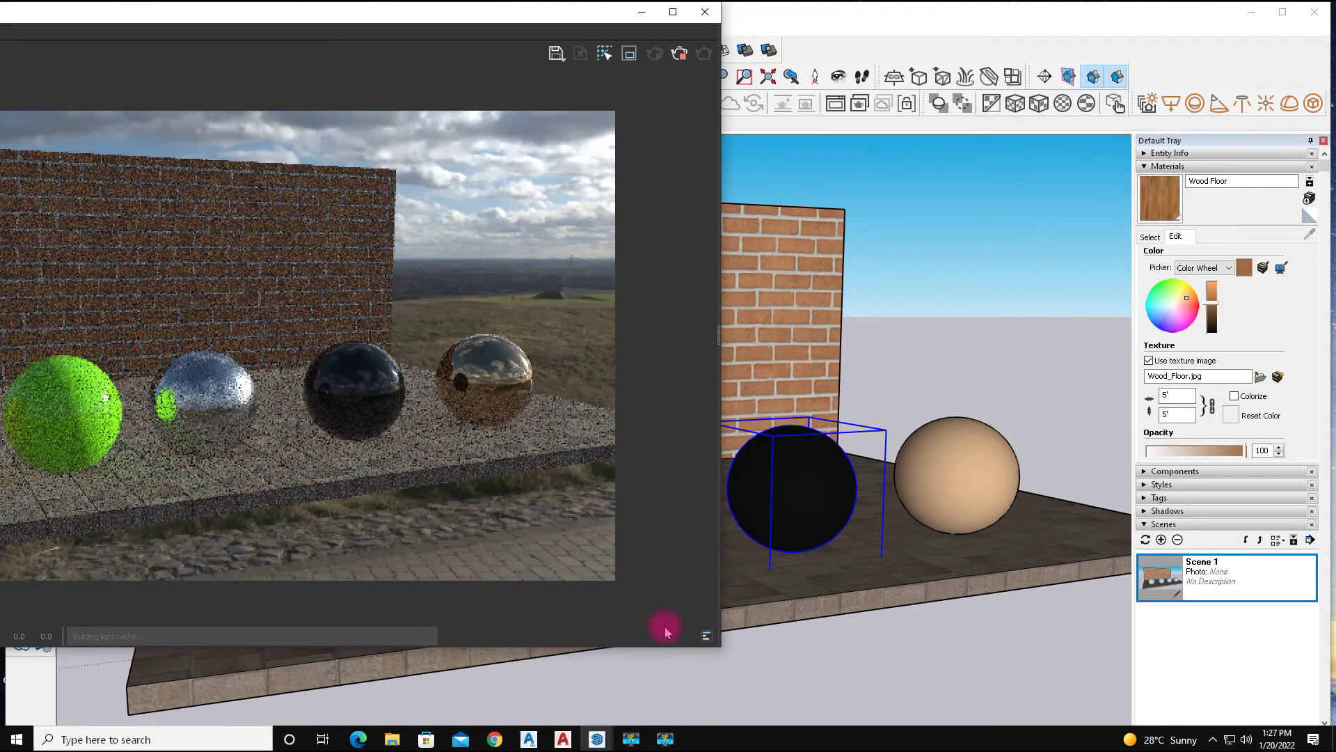
Reposition the Frame Buffer and nudge the shadow Time slider earlier while rendering
left_click_drag(511, 21, 898, 38)
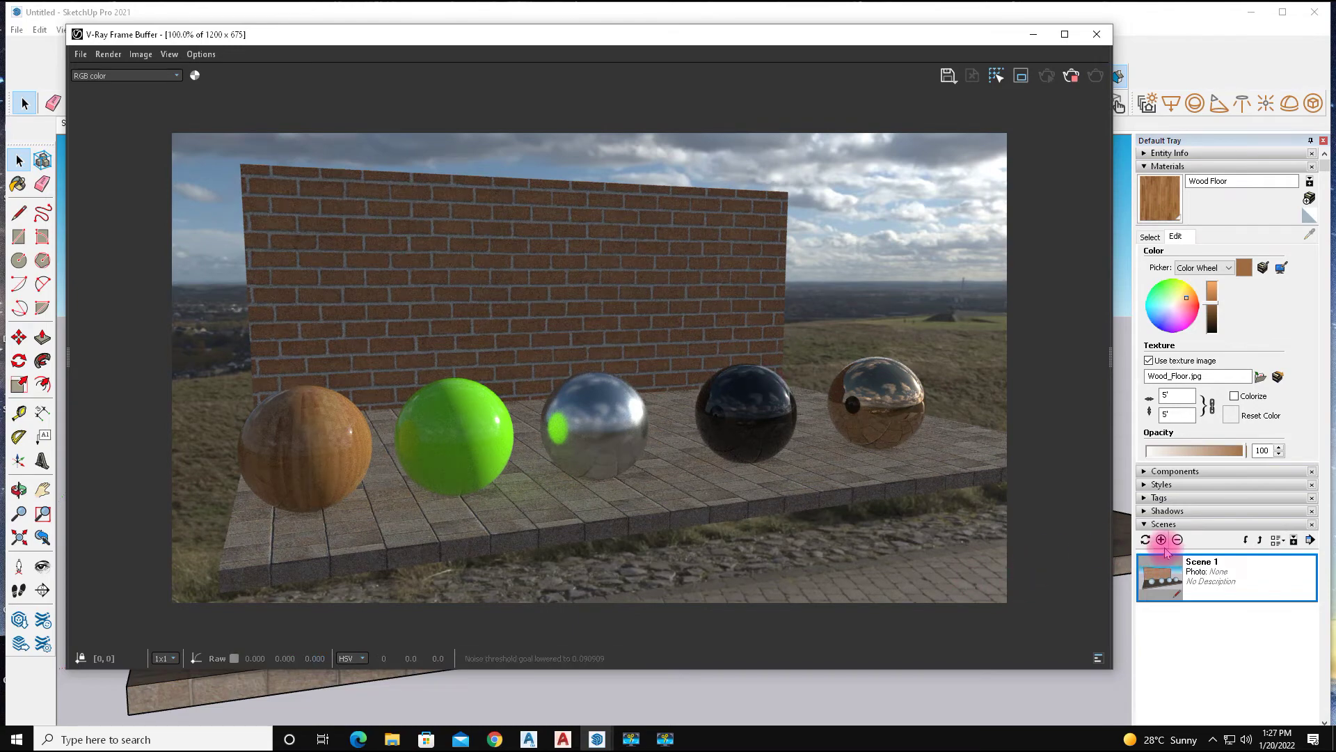
left_click(1163, 510)
left_click_drag(1231, 544, 1214, 547)
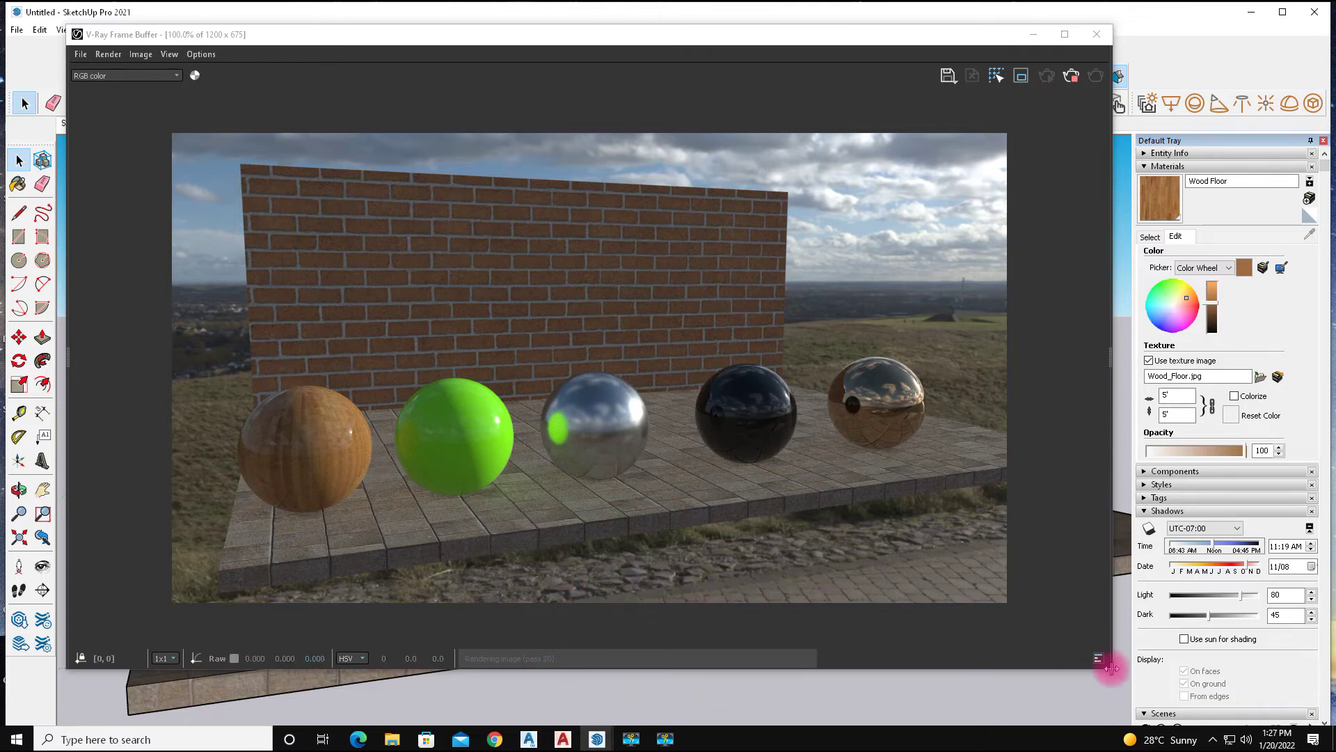
mouse_move(1112, 668)
left_mouse_down()
mouse_move(659, 439)
mouse_move(865, 454)
mouse_move(878, 527)
left_mouse_up()
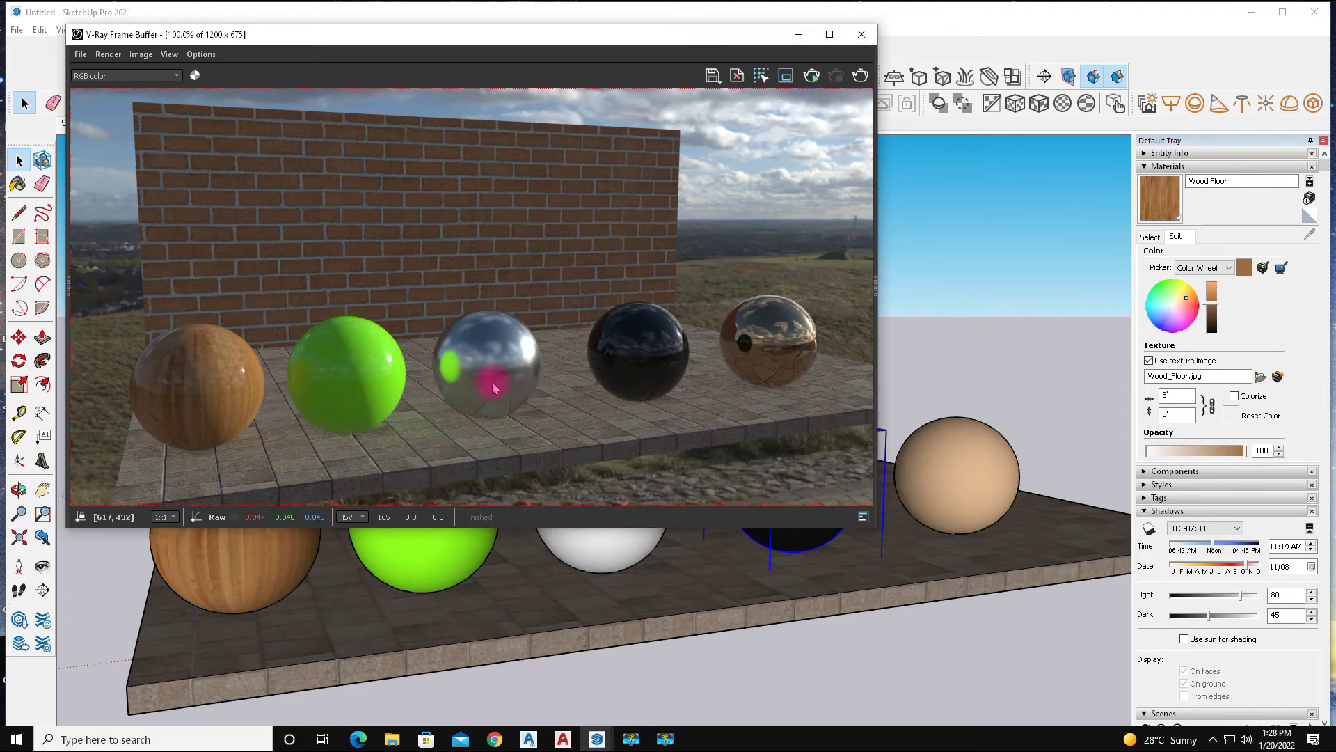
mouse_move(508, 49)
left_mouse_down()
mouse_move(1099, 63)
mouse_move(1065, 27)
left_mouse_up()
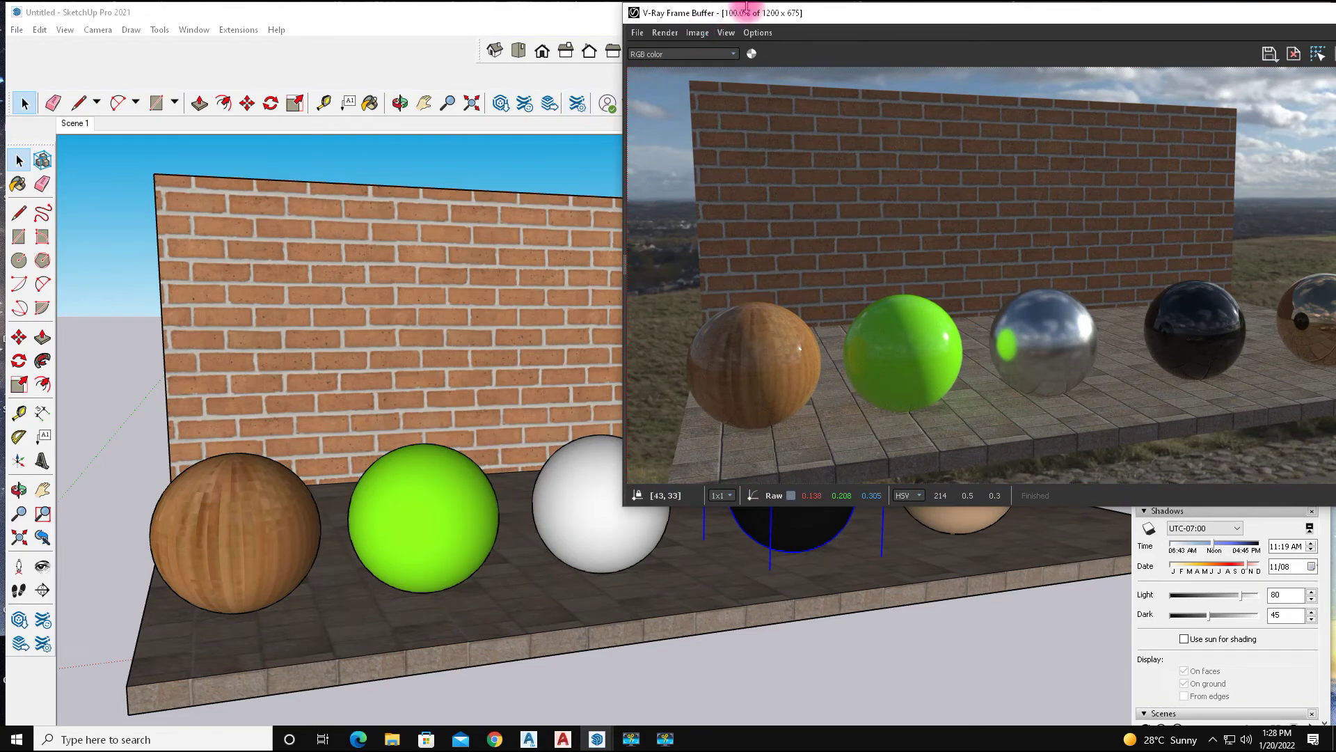
Enable the Denoiser and disable Global Illumination in Render Settings, then re-render
left_click_drag(735, 13, 259, 157)
left_click(612, 104)
left_click_drag(1113, 87, 782, 43)
left_click(707, 76)
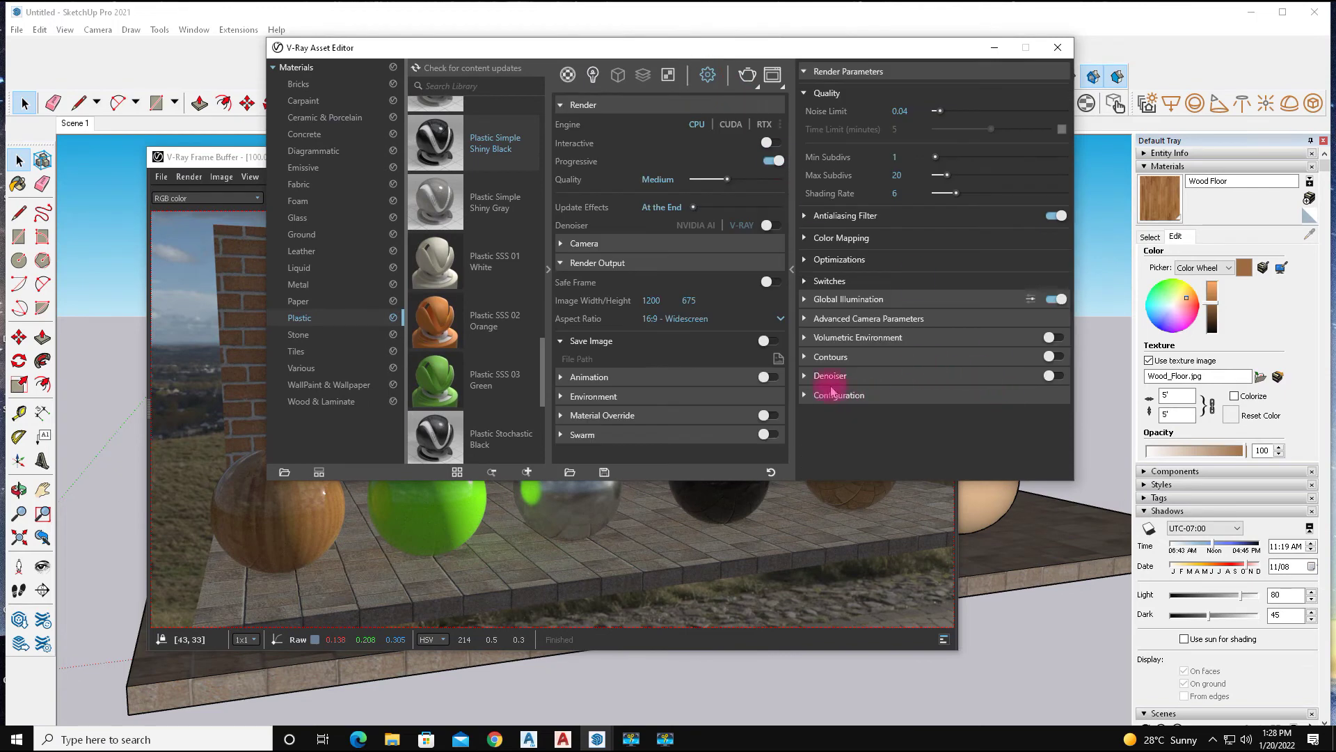
left_click(1060, 377)
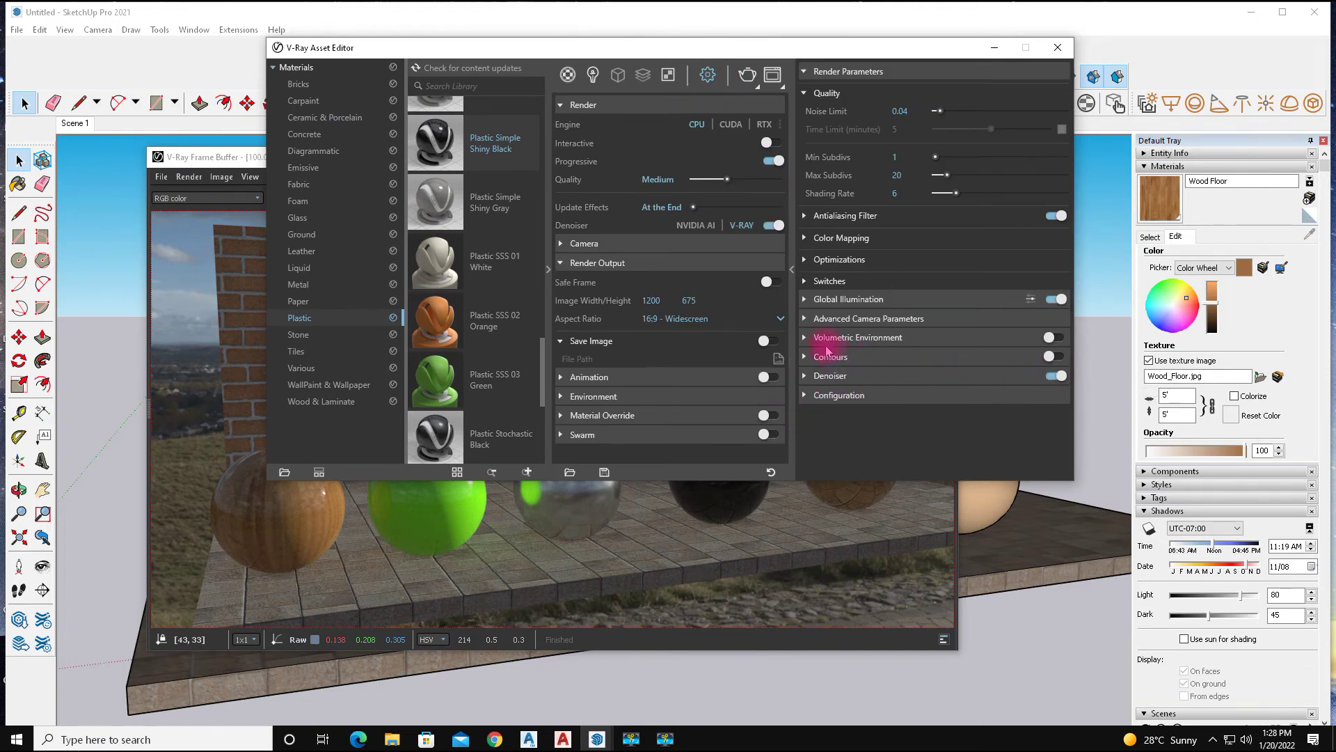
left_click(804, 301)
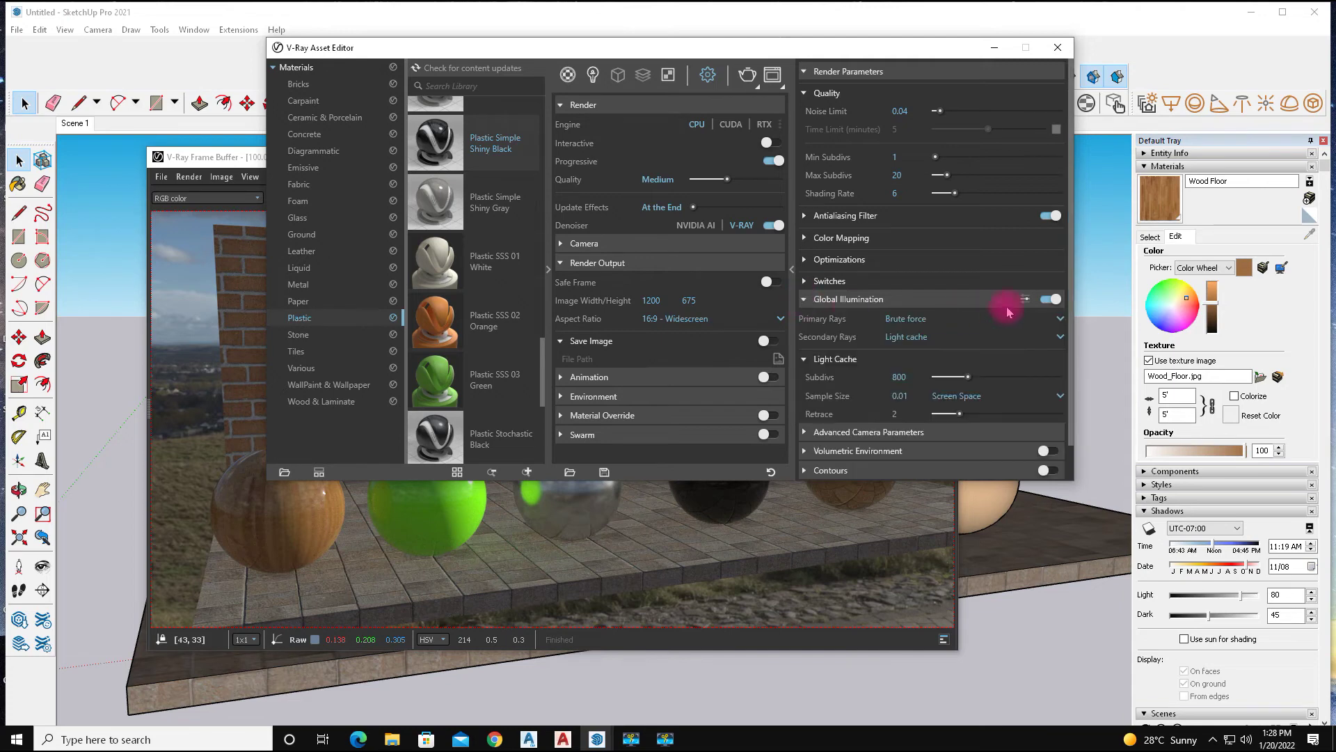
left_click(1049, 300)
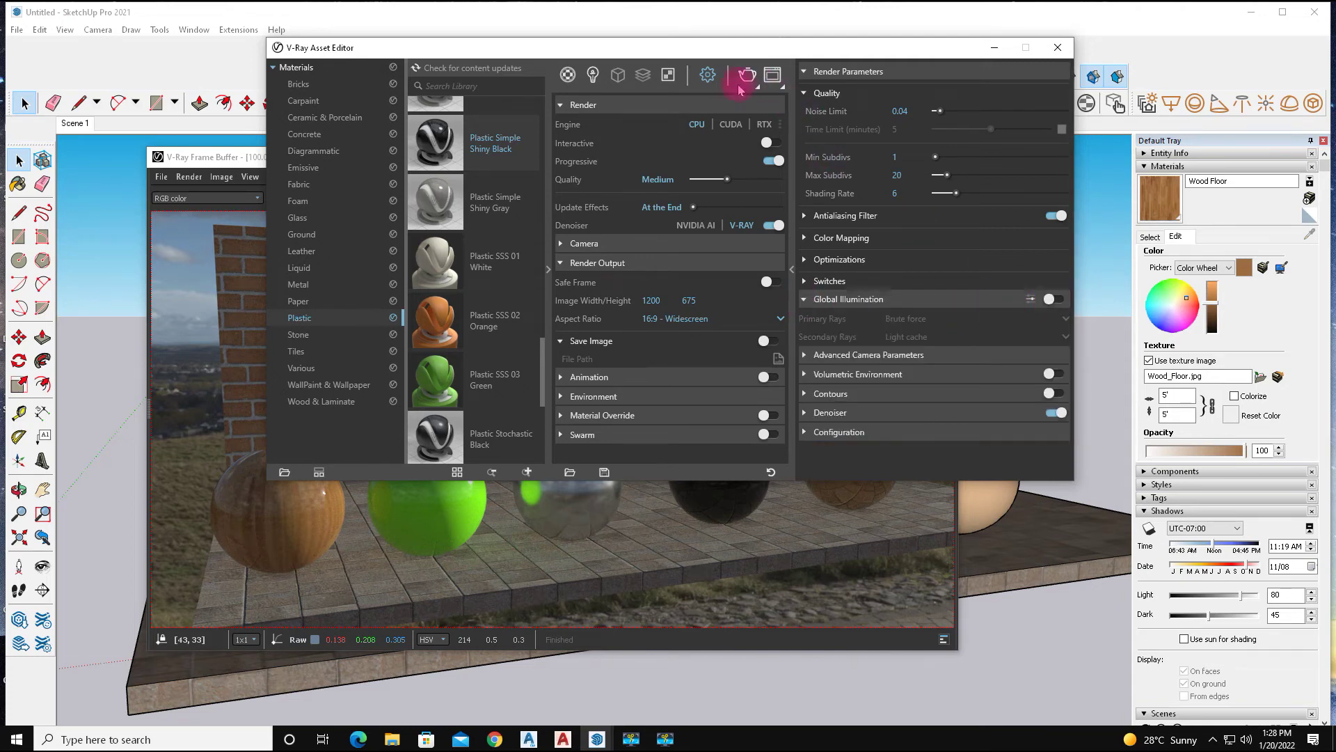
left_click(747, 75)
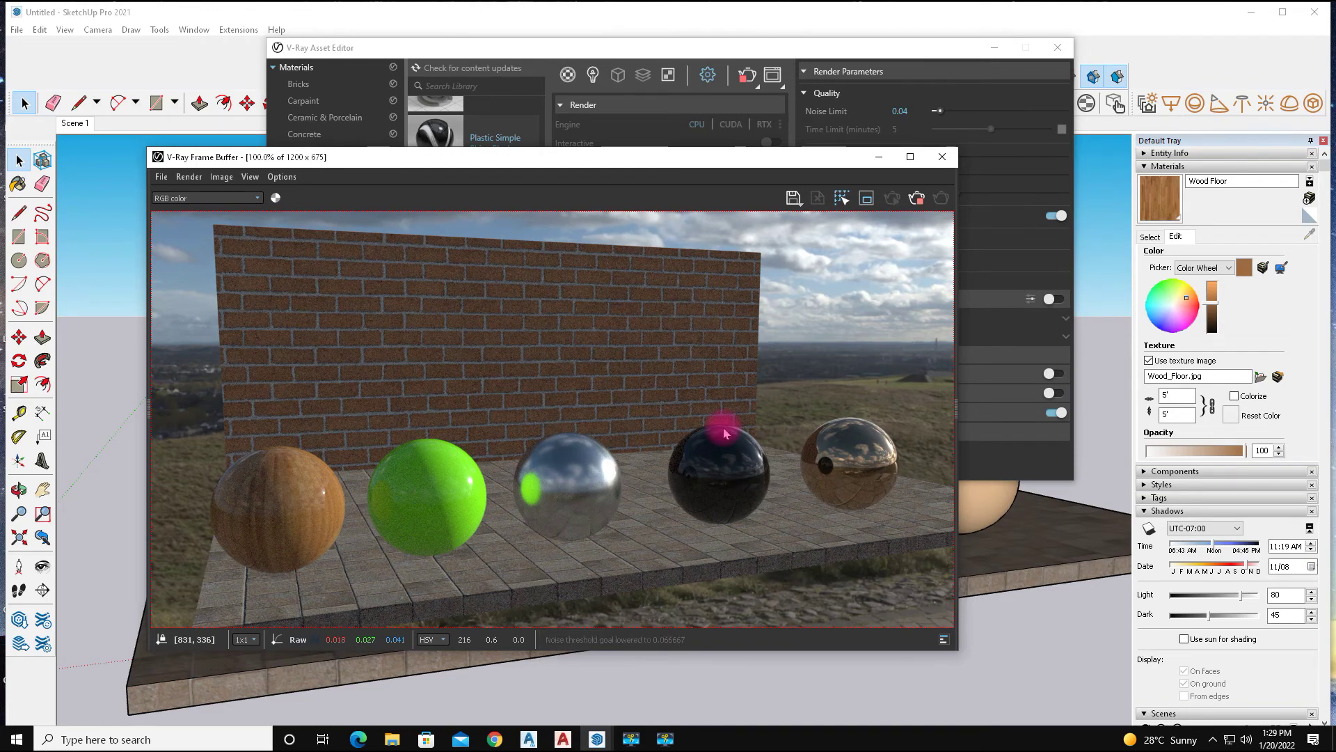
Let the 1500 x 844 render finish, then switch off the SunLight
left_click(671, 727)
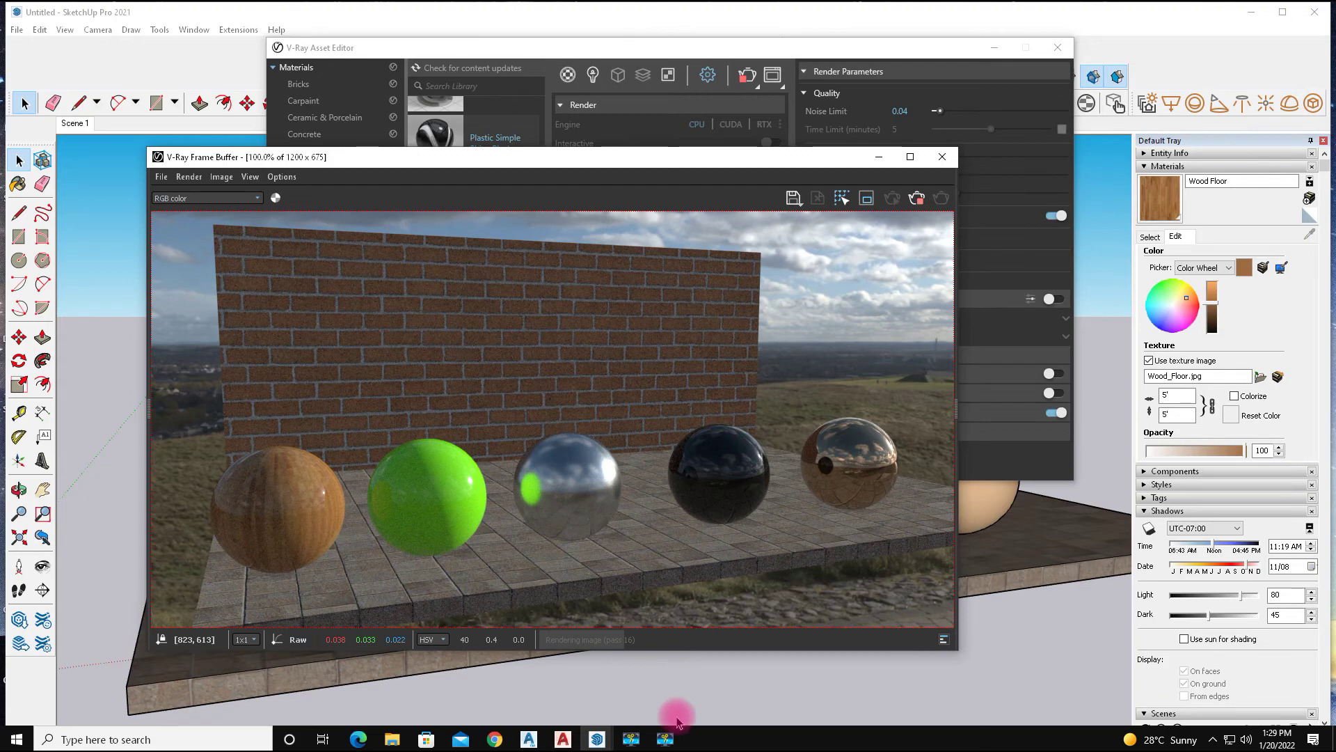
left_click(1270, 687)
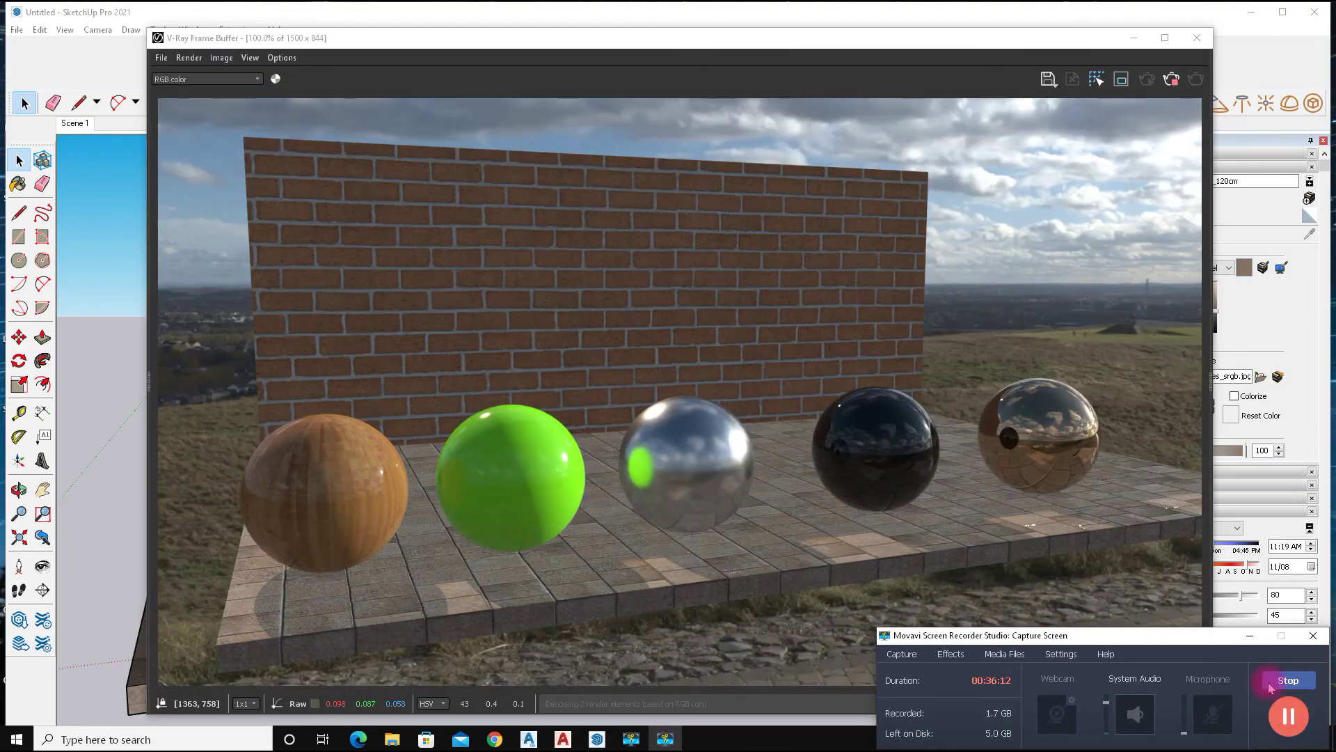
left_click(1242, 643)
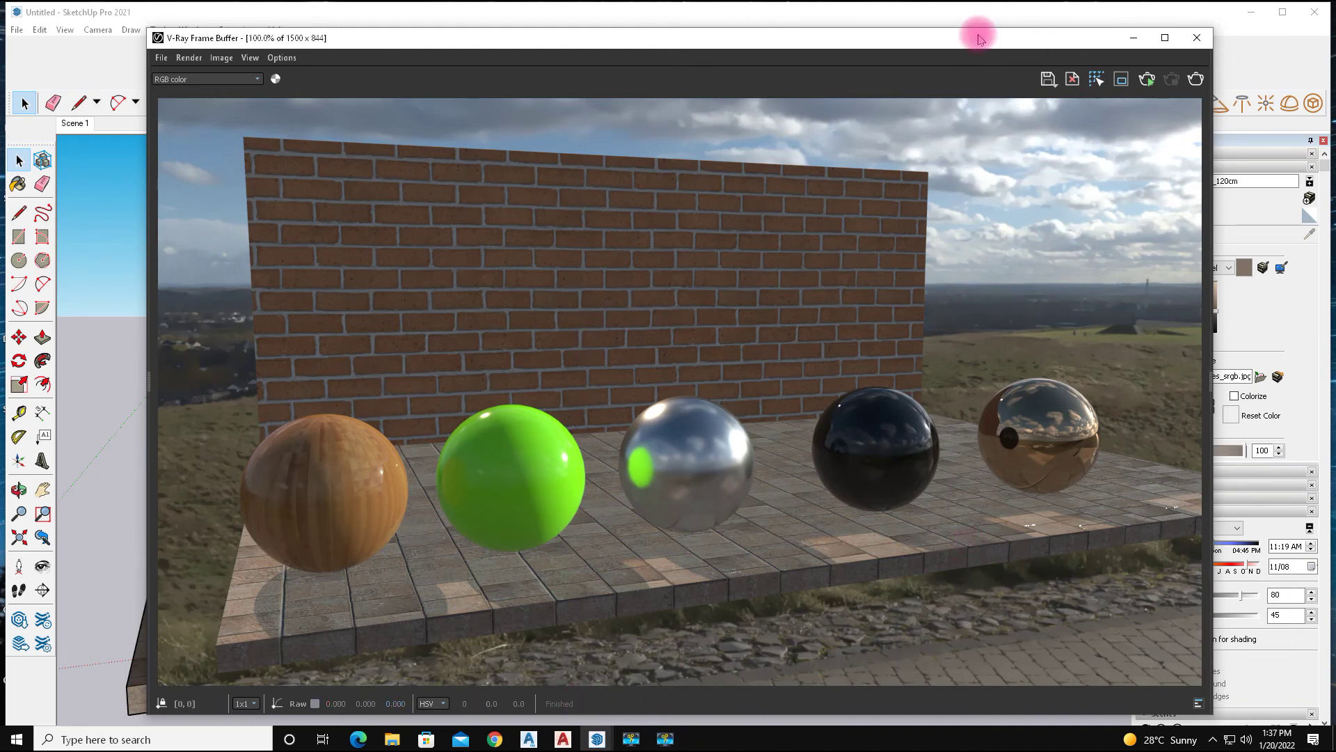
left_click_drag(984, 31, 950, 35)
left_click(665, 739)
left_click(1289, 716)
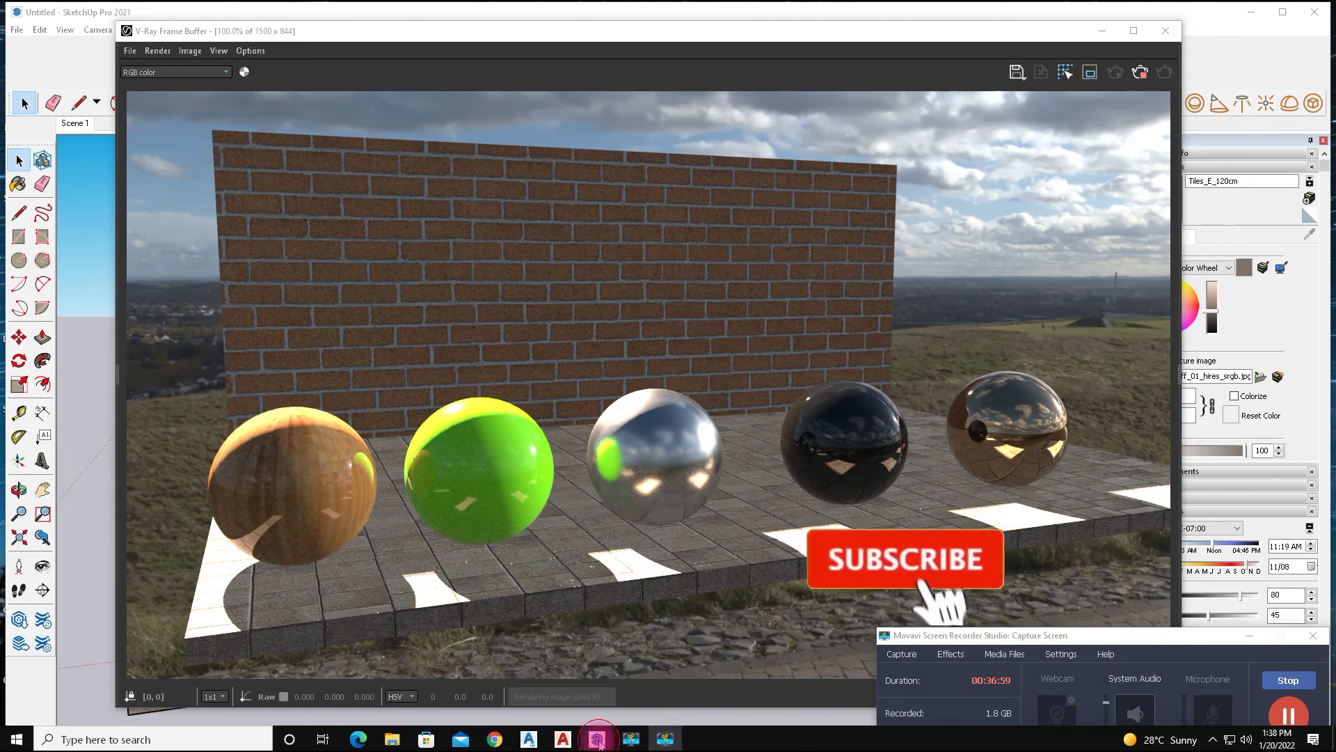
mouse_move(596, 739)
left_click(748, 682)
left_click(570, 157)
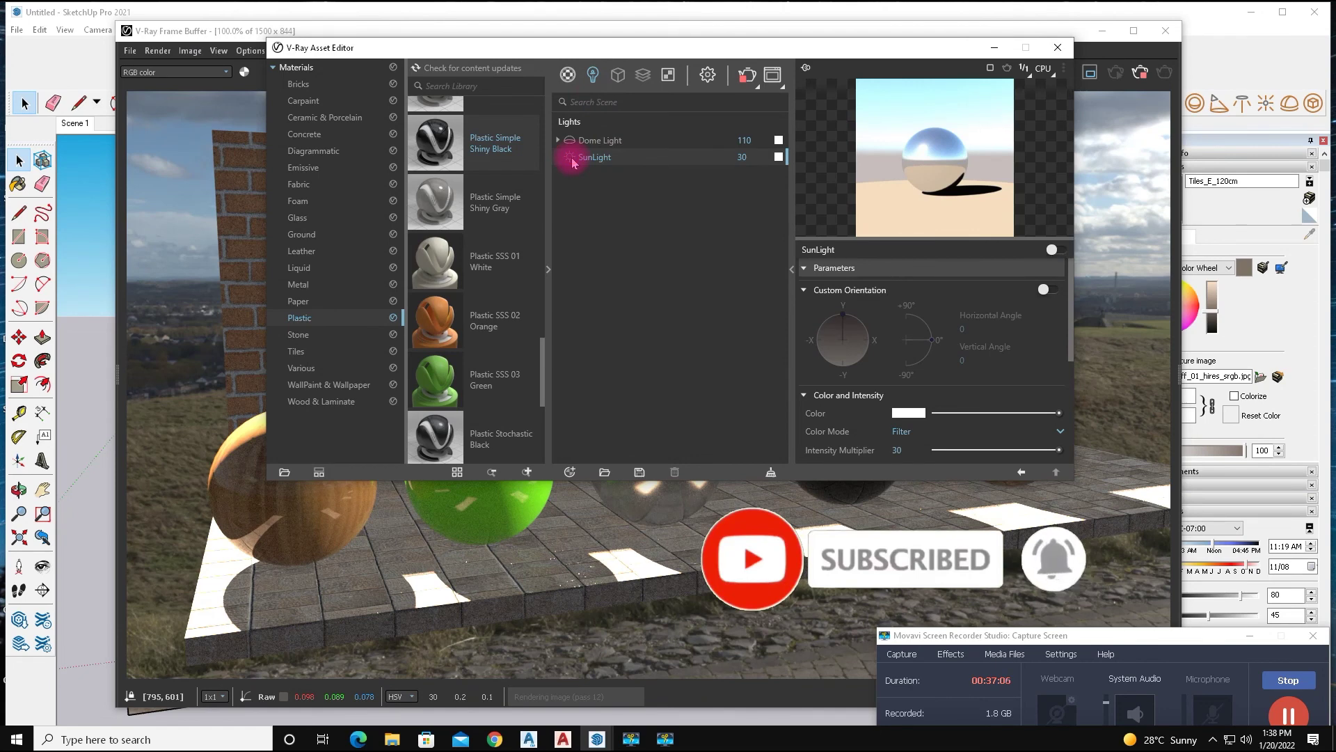
Raise the Dome Light intensity to 140 and start a fresh render
left_click(757, 137)
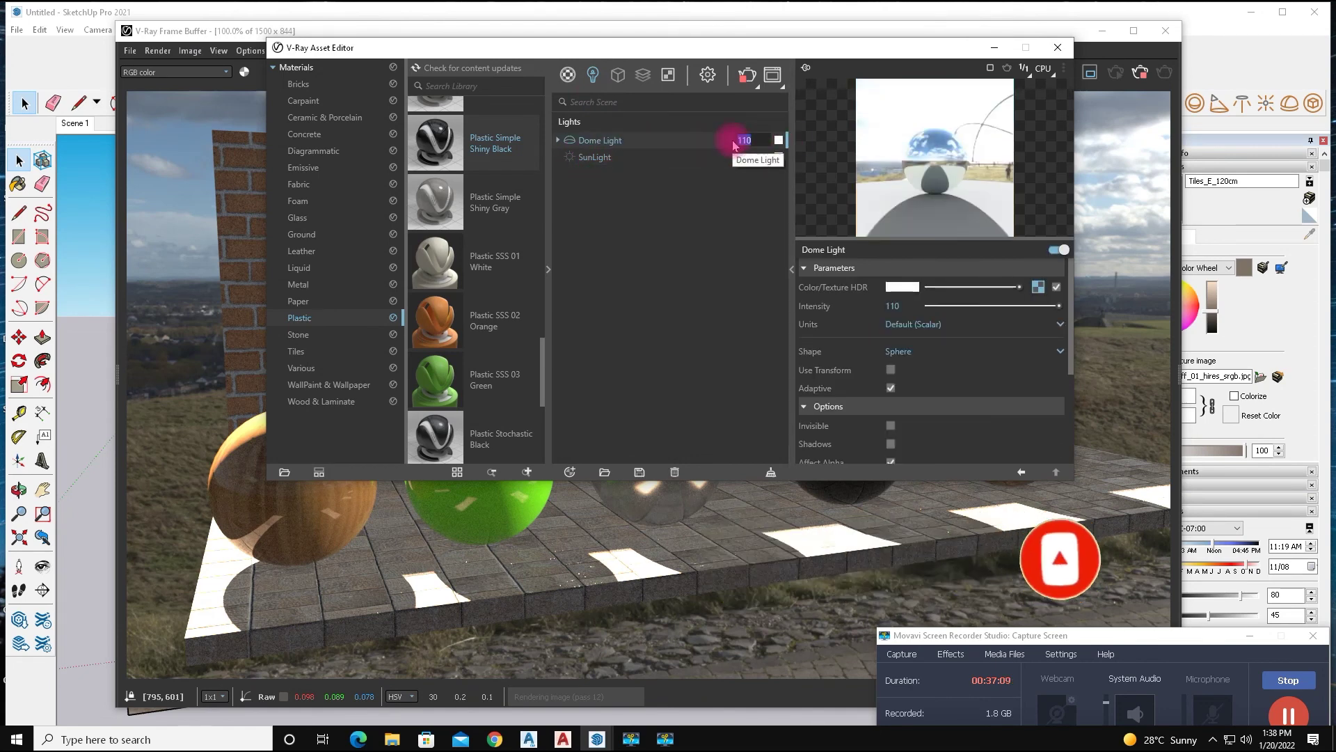
type("50")
key("Return")
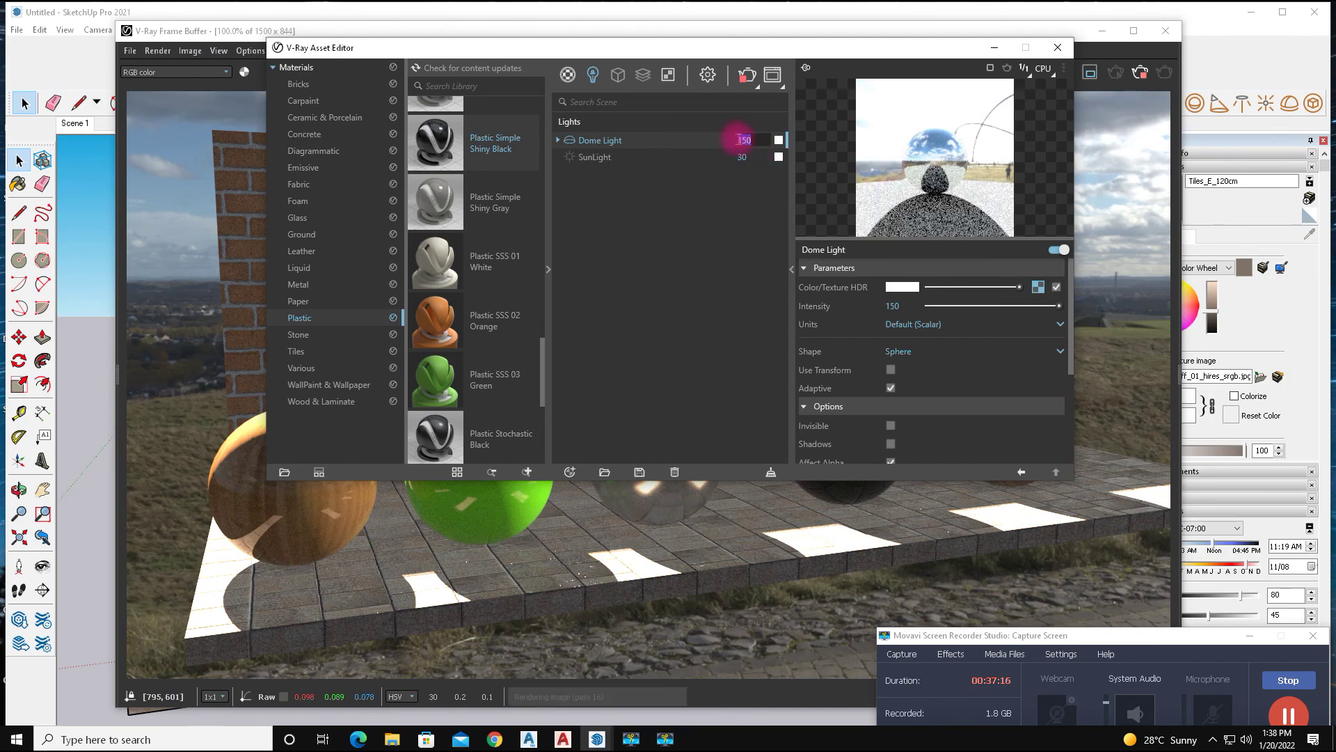
scroll(738, 138, "down", 1)
type("140")
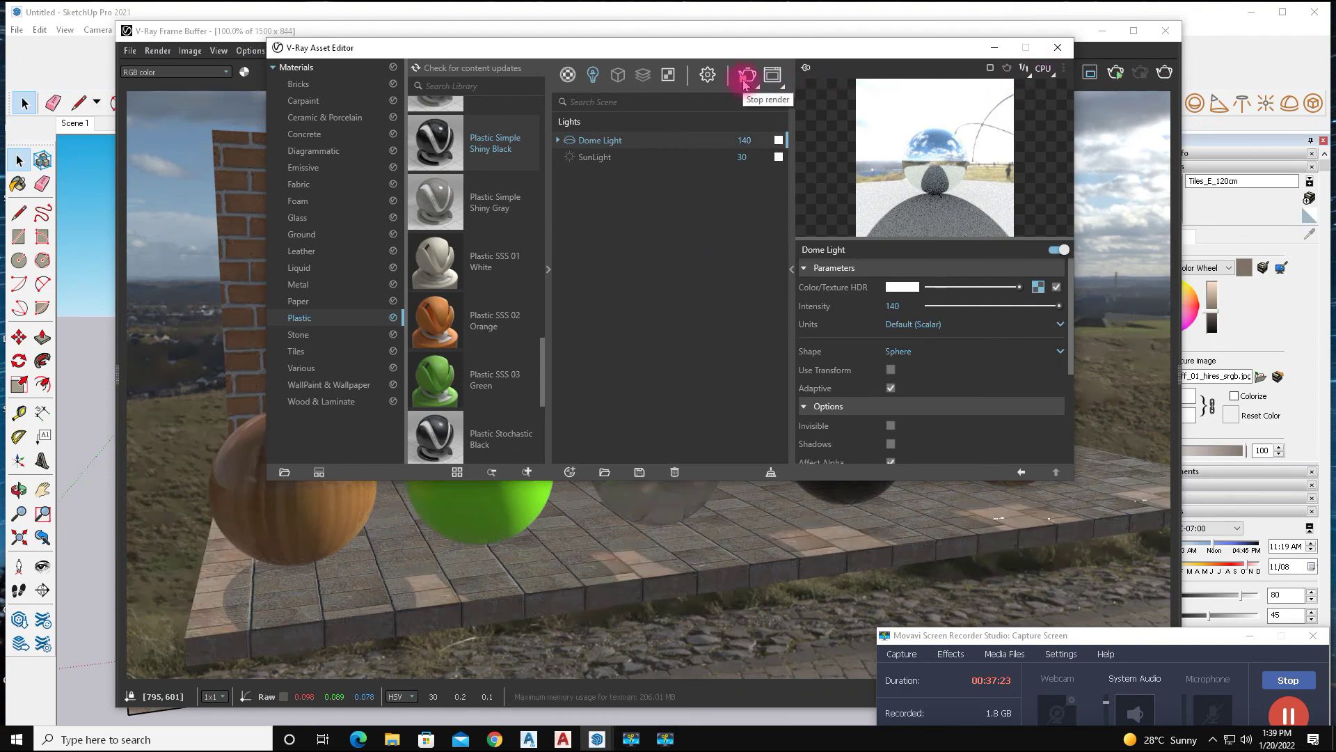
left_click(751, 77)
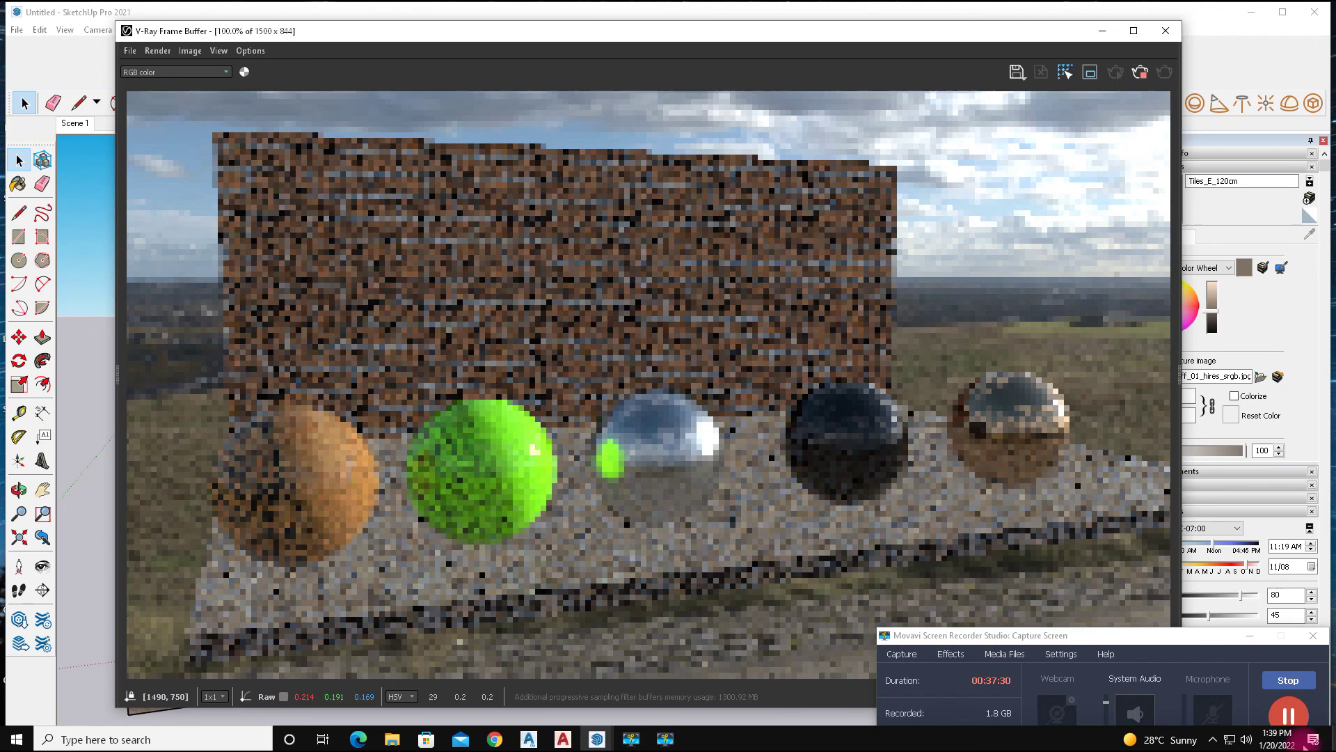
Let the V-Ray render of the five spheres and brick wall under the 140-intensity dome finish cleanly
left_click(1248, 638)
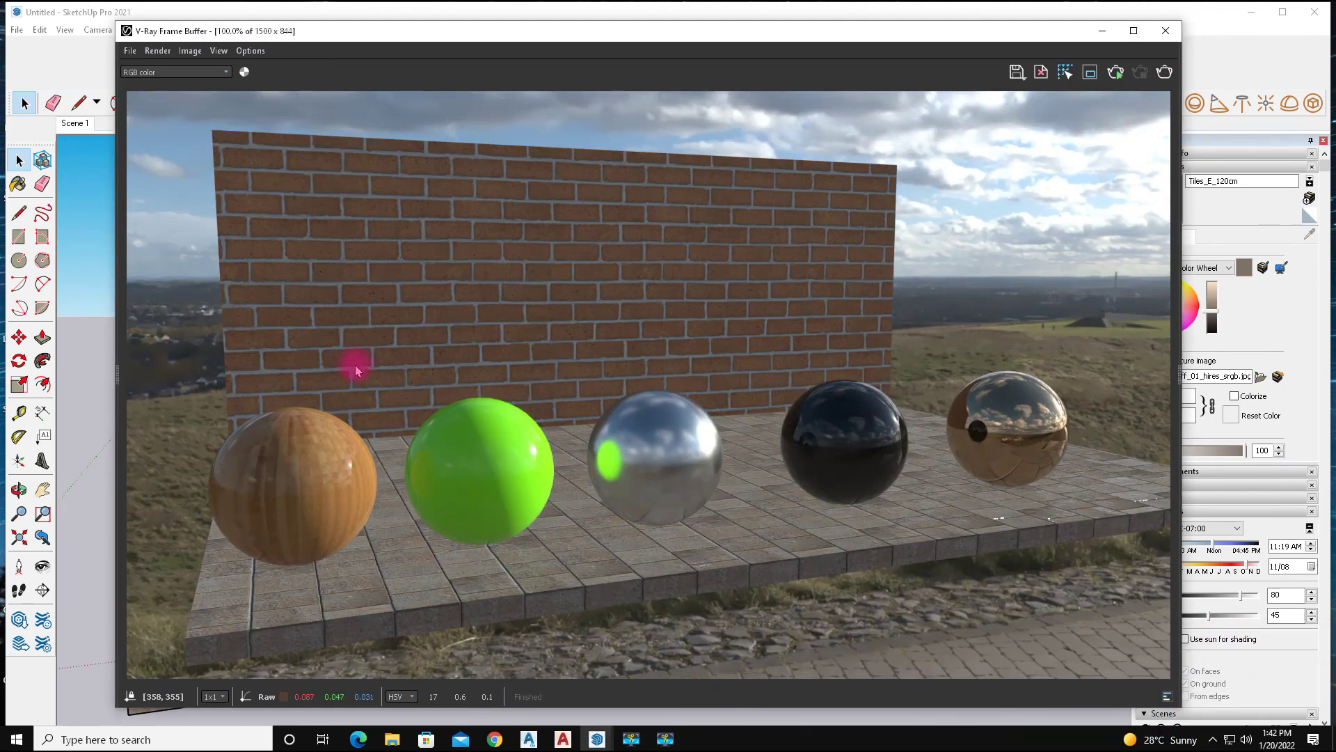